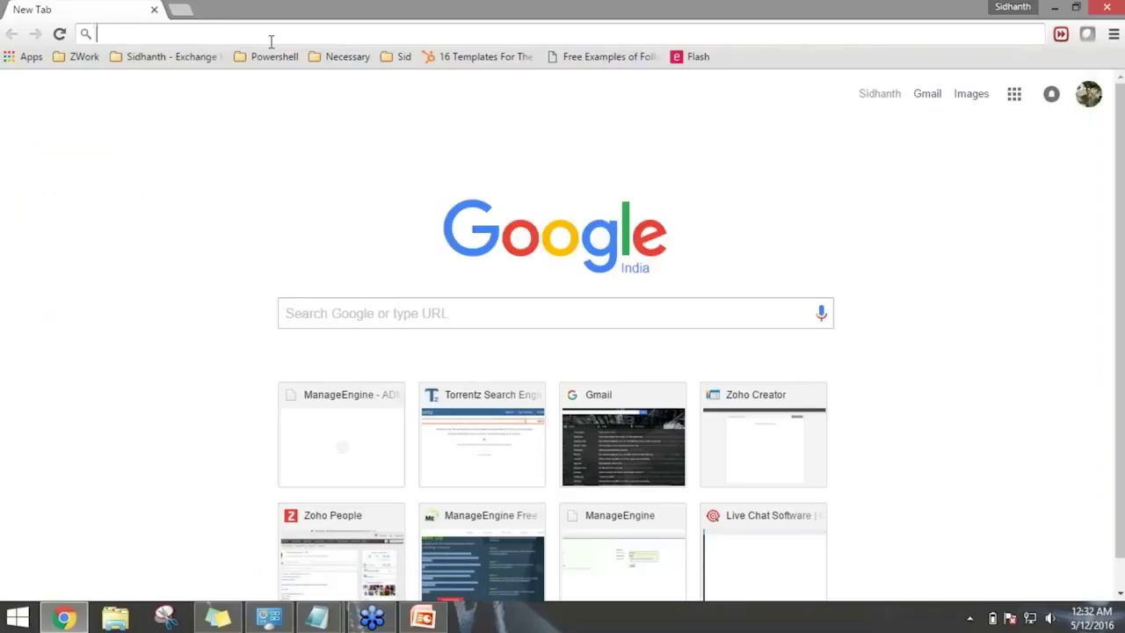
Load the ADManager Plus console at admp.cloudapp.net in Chrome.
type("adm")
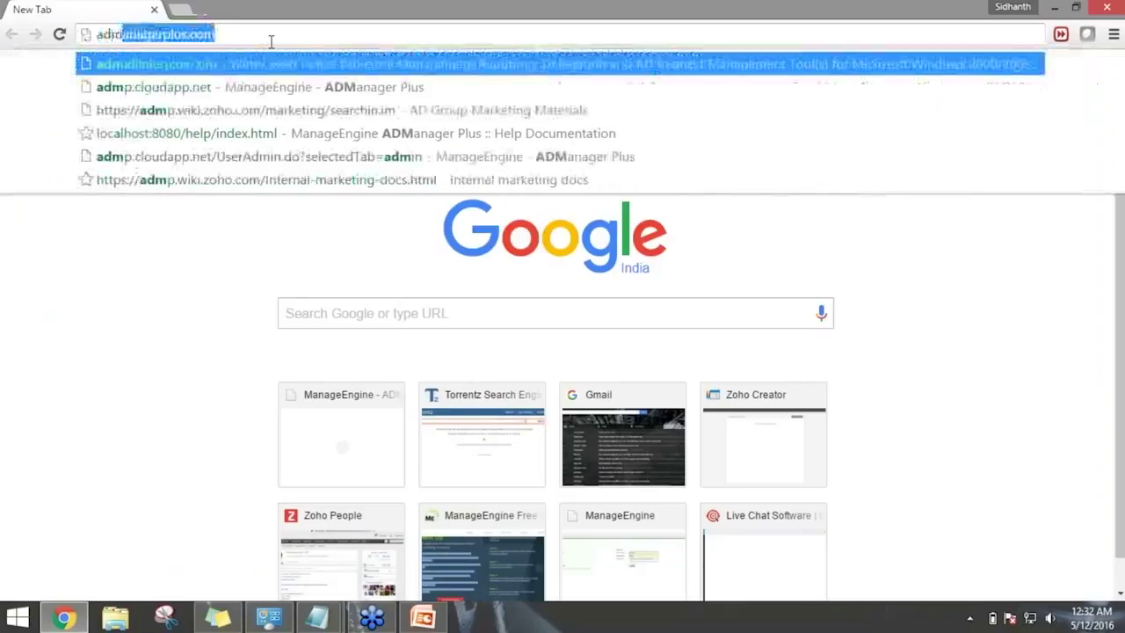
type("p")
key("Return")
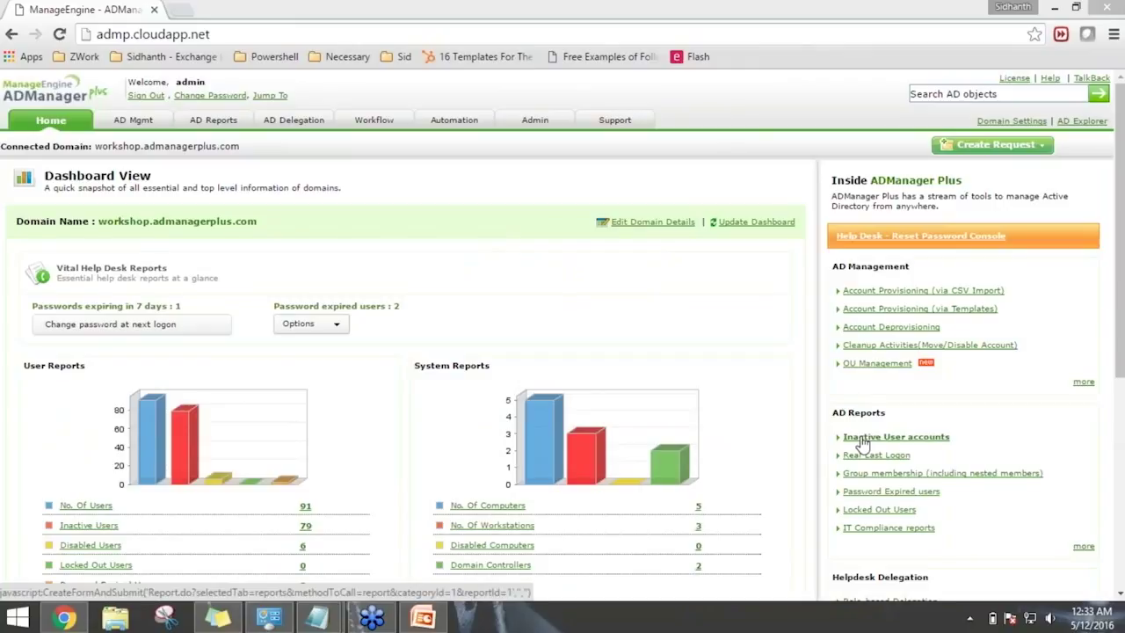
Sign out of the current admin session using the Sign Out link.
left_click(155, 98)
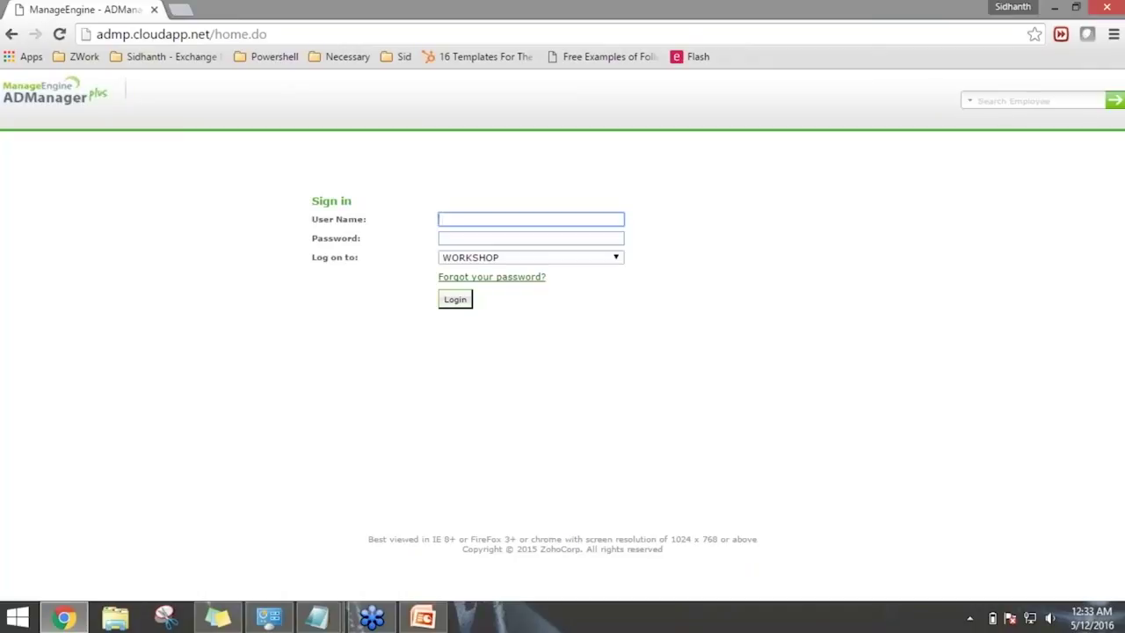
Log in as admin under ADManager Plus Authentication, entering the account password.
left_click(515, 259)
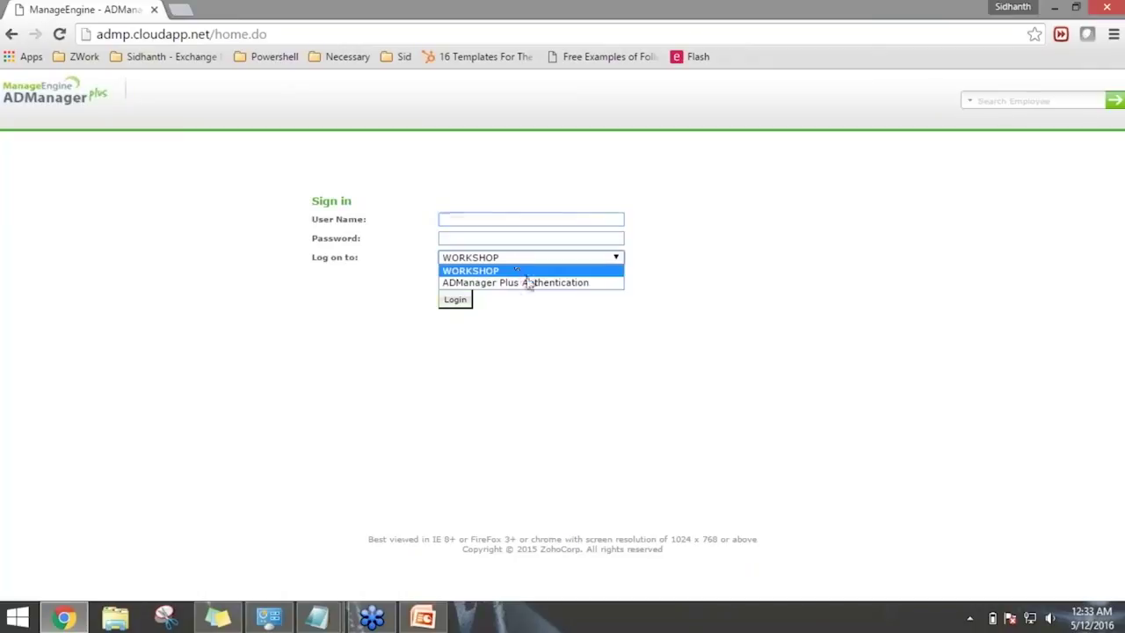
left_click(517, 283)
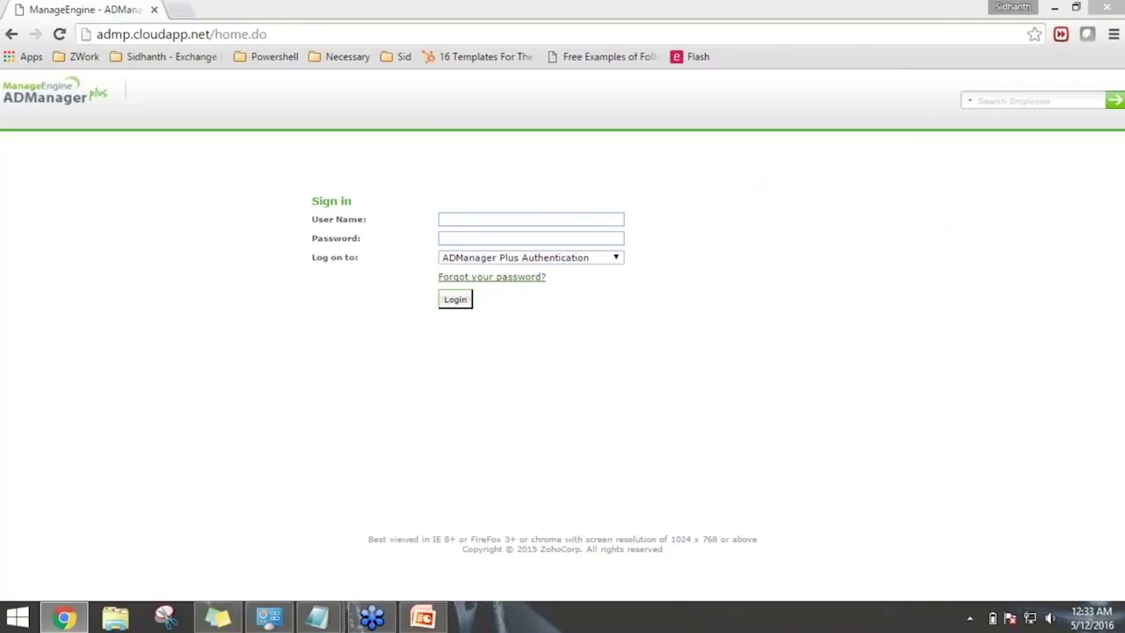
left_click(531, 219)
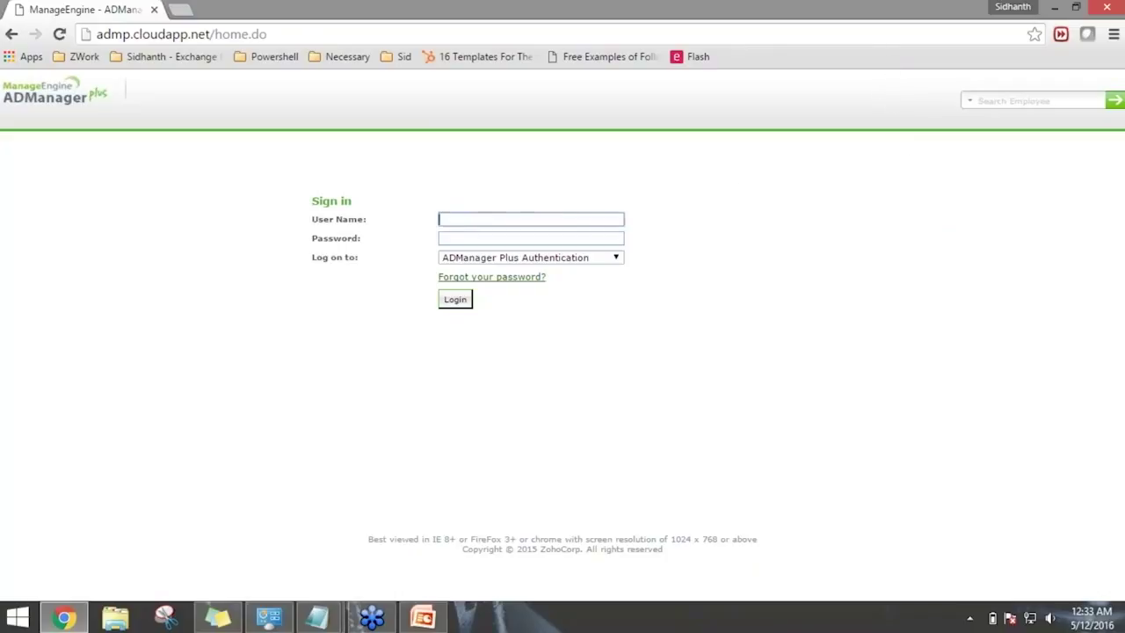
type("adm")
type("in")
key("Tab")
type("admin123")
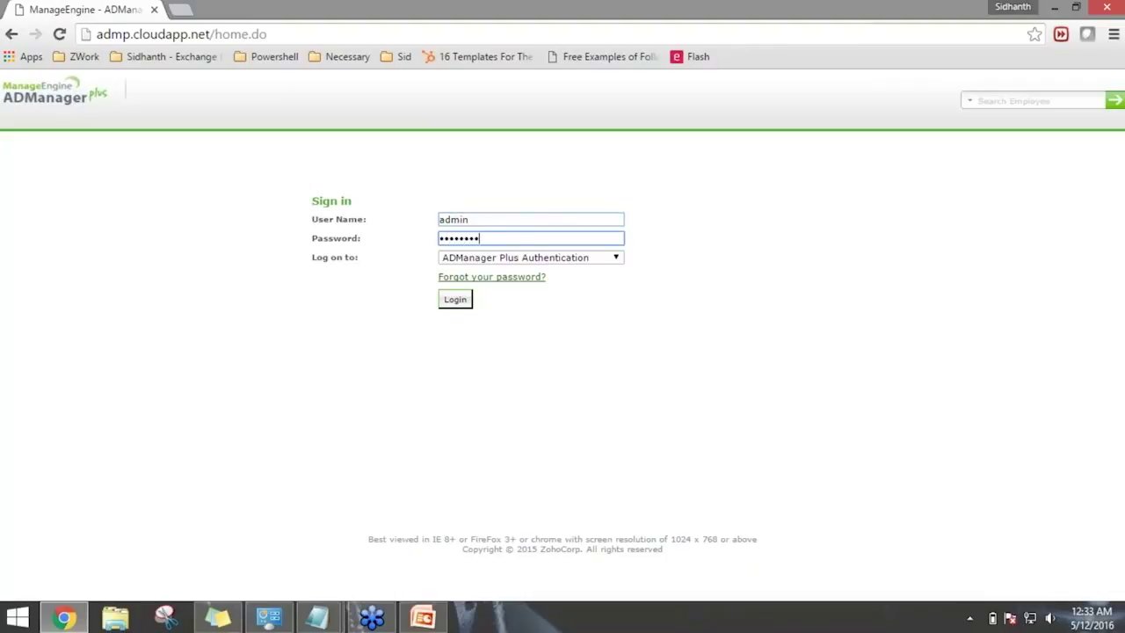
left_click(457, 301)
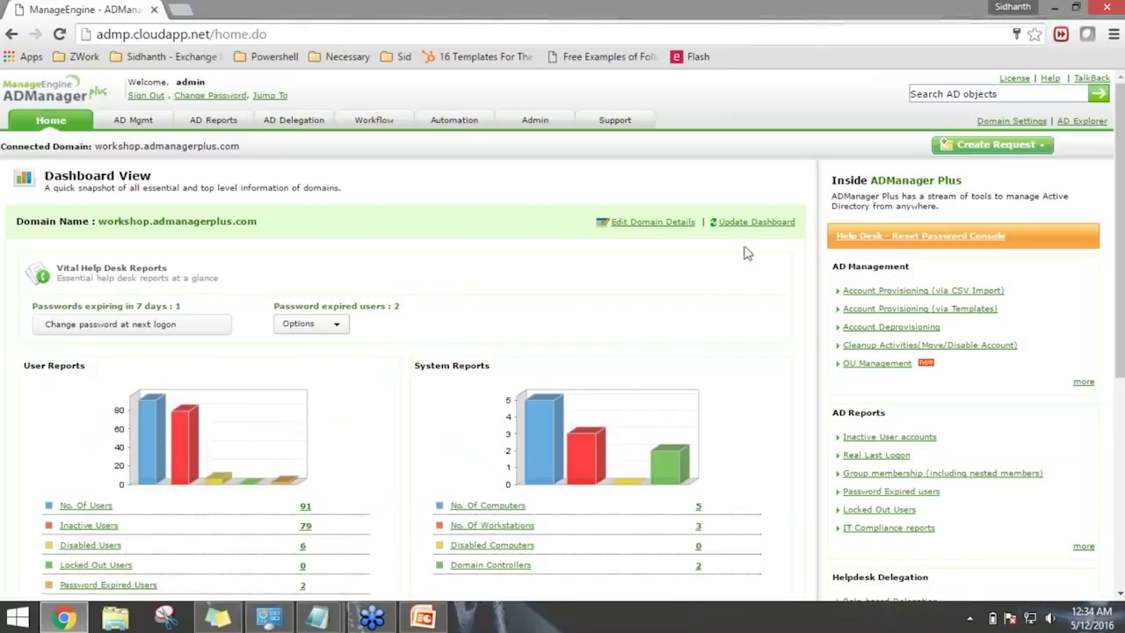
Review the dashboard report charts, then go to the AD Mgmt User Management page.
scroll(697, 293, "down", 2)
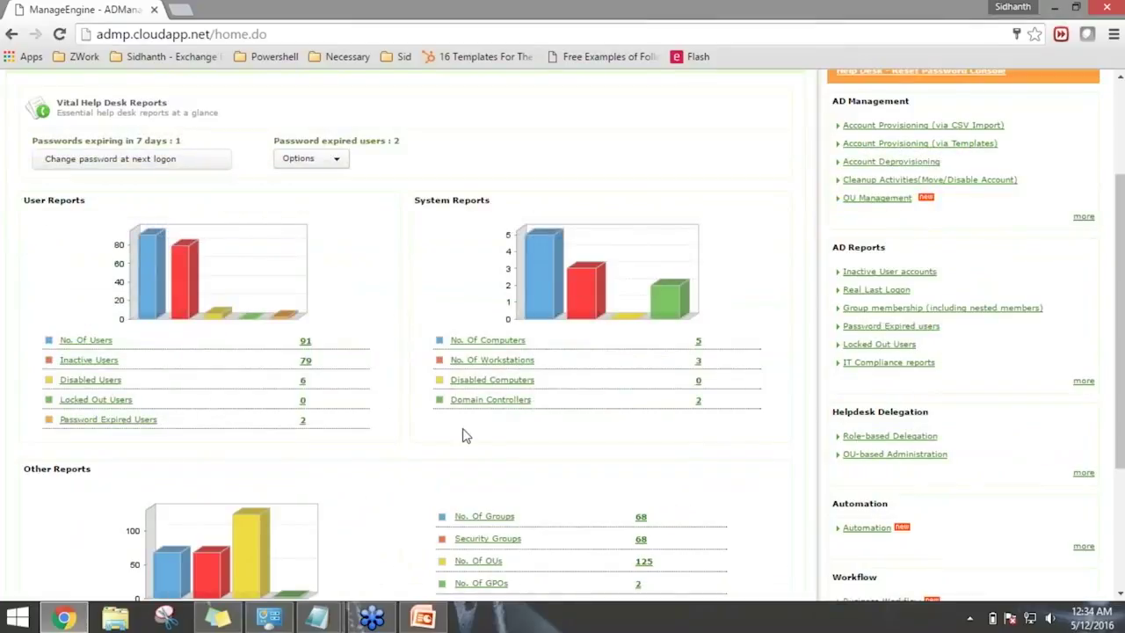
scroll(503, 415, "down", 1)
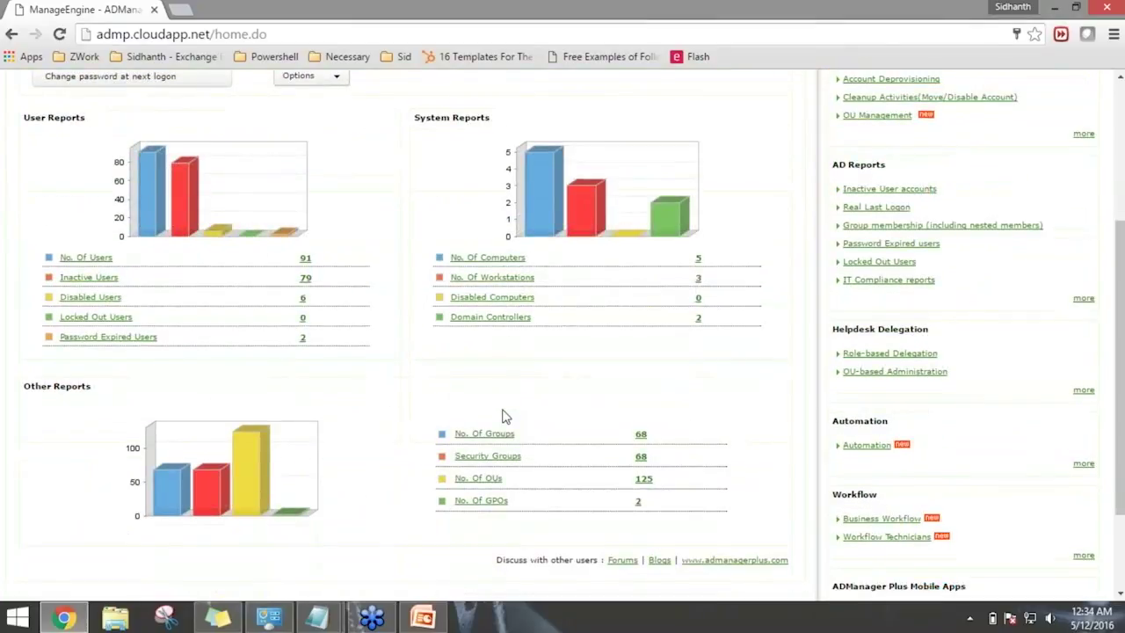
scroll(658, 433, "up", 2)
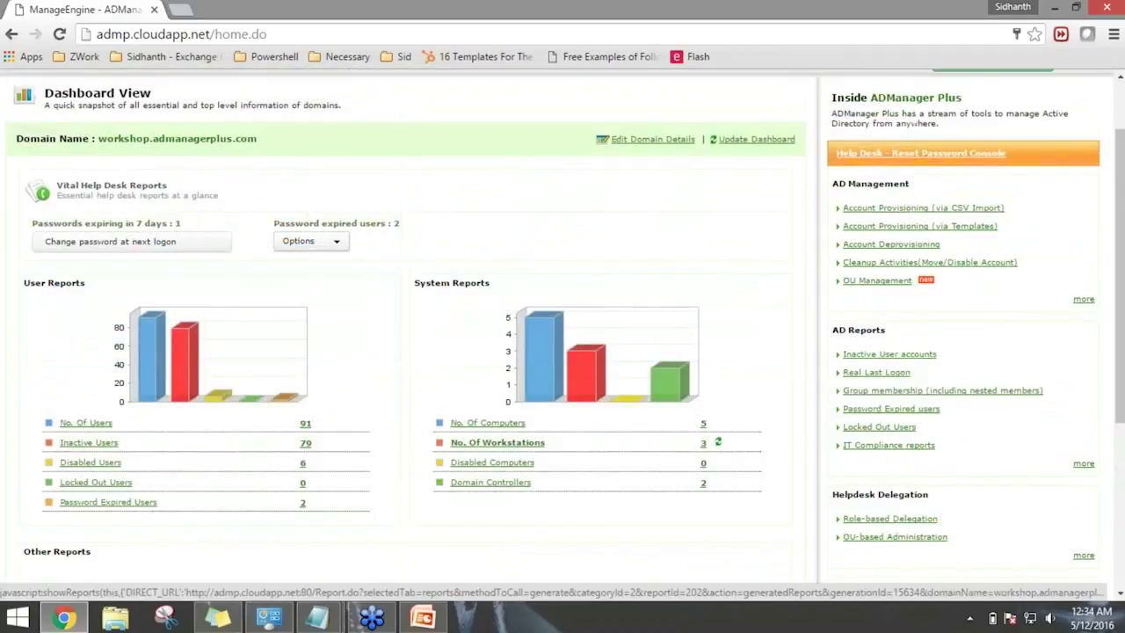
scroll(694, 439, "down", 2)
scroll(562, 334, "up", 3)
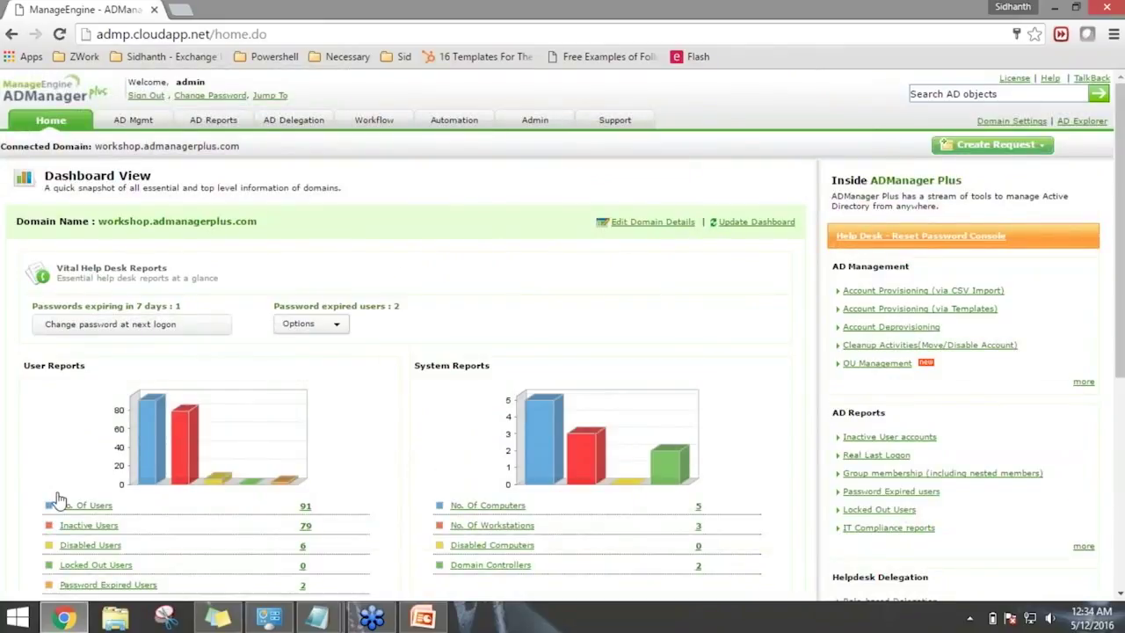
left_click(133, 119)
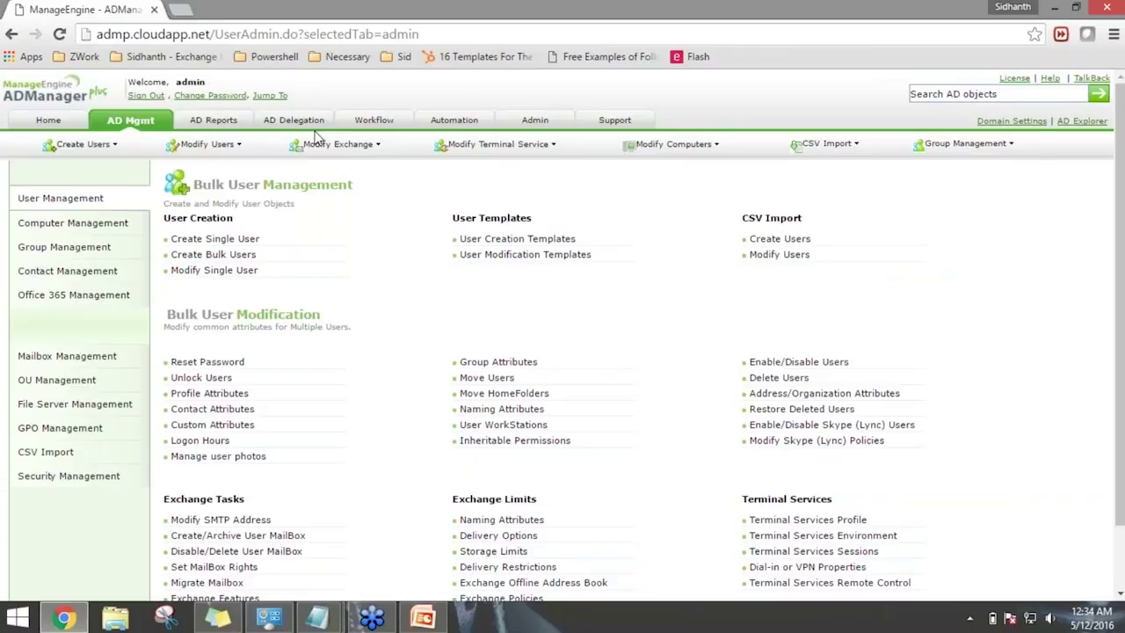
left_click(386, 121)
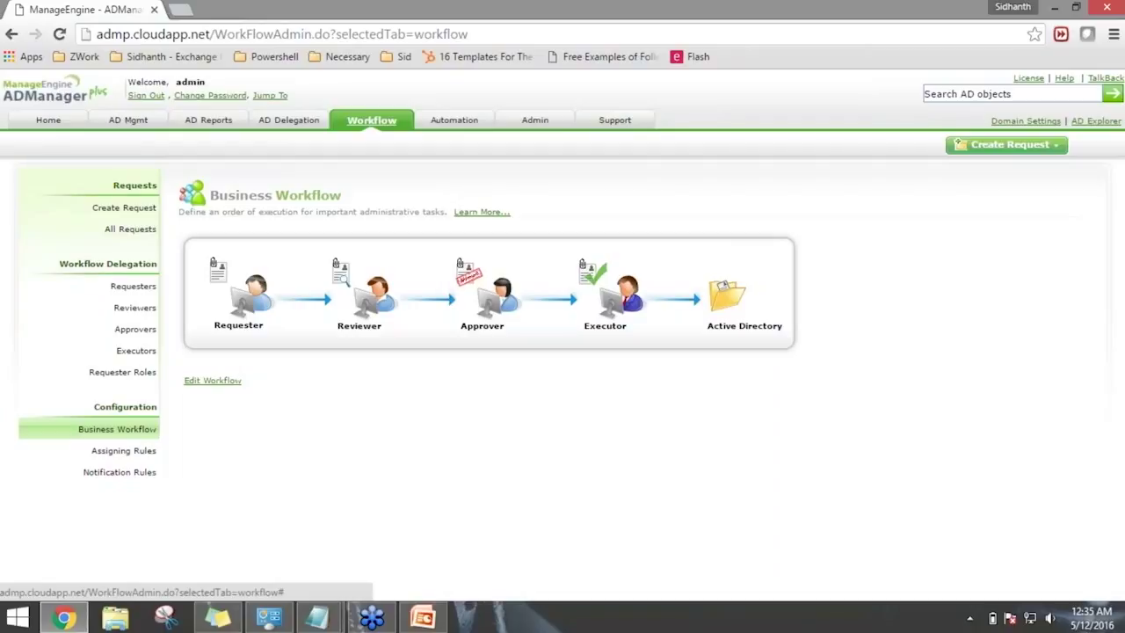
left_click(455, 121)
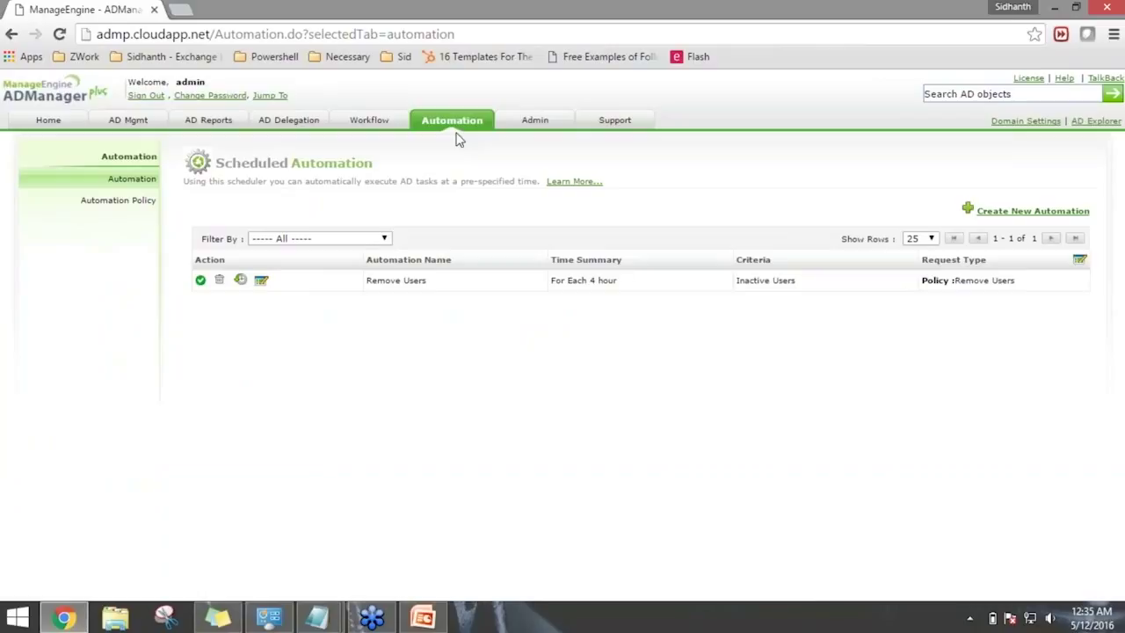
left_click(130, 123)
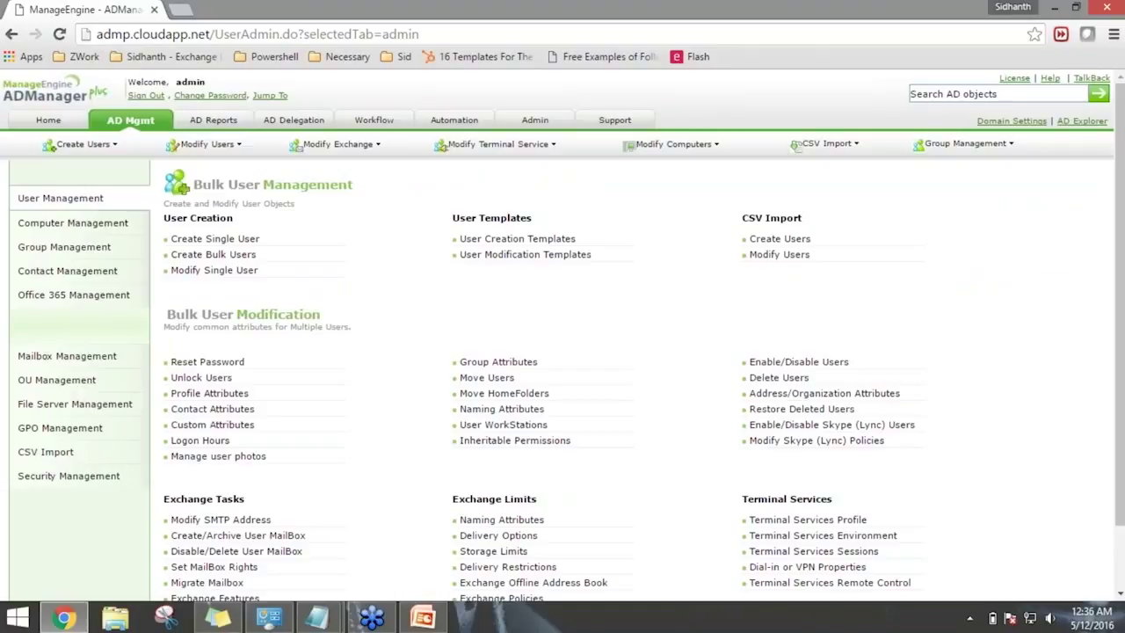
Open Create Single User under User Creation.
left_click(216, 239)
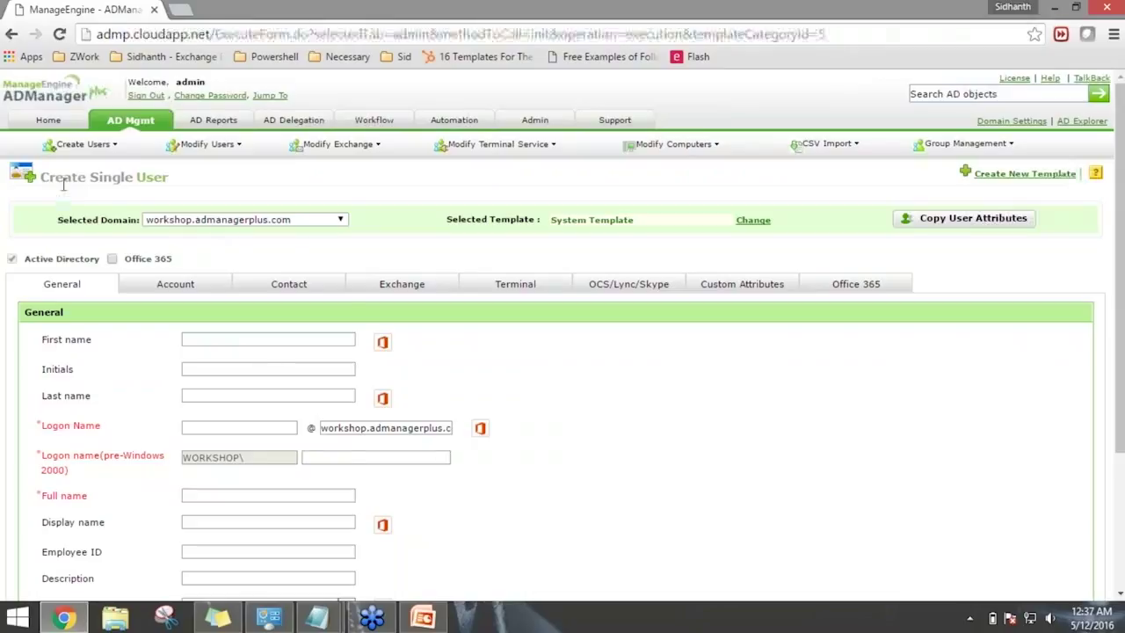
Enter the new user's first and last name, then choose the user's container.
scroll(439, 384, "down", 1)
left_click(289, 260)
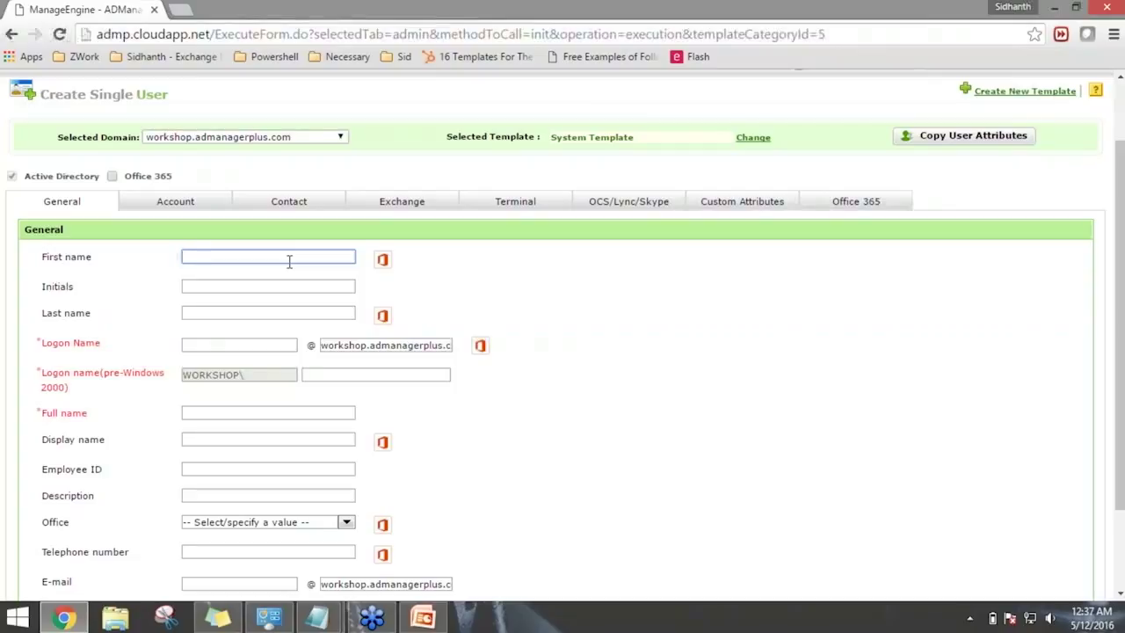
type("S")
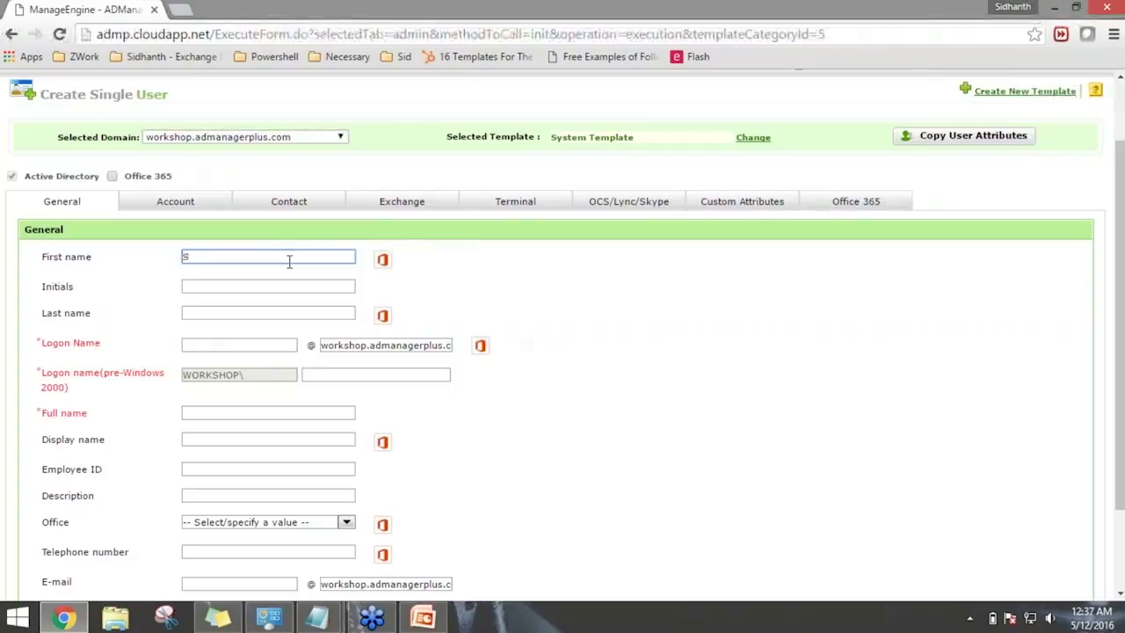
type("teve")
key("Tab")
key("Tab")
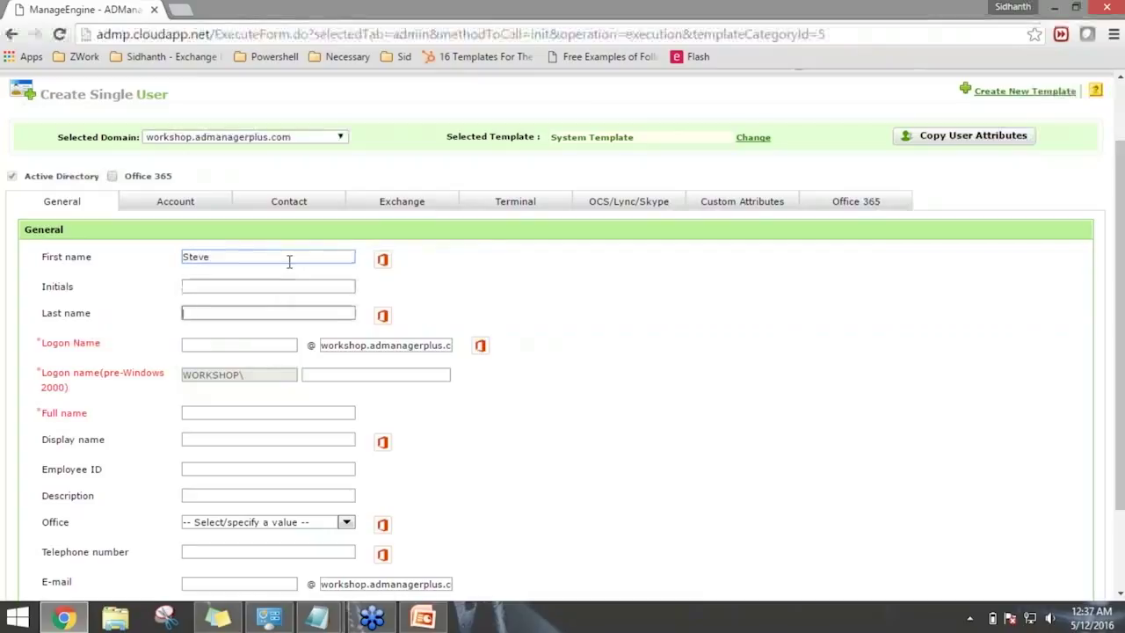
type("Rogers")
left_click(677, 428)
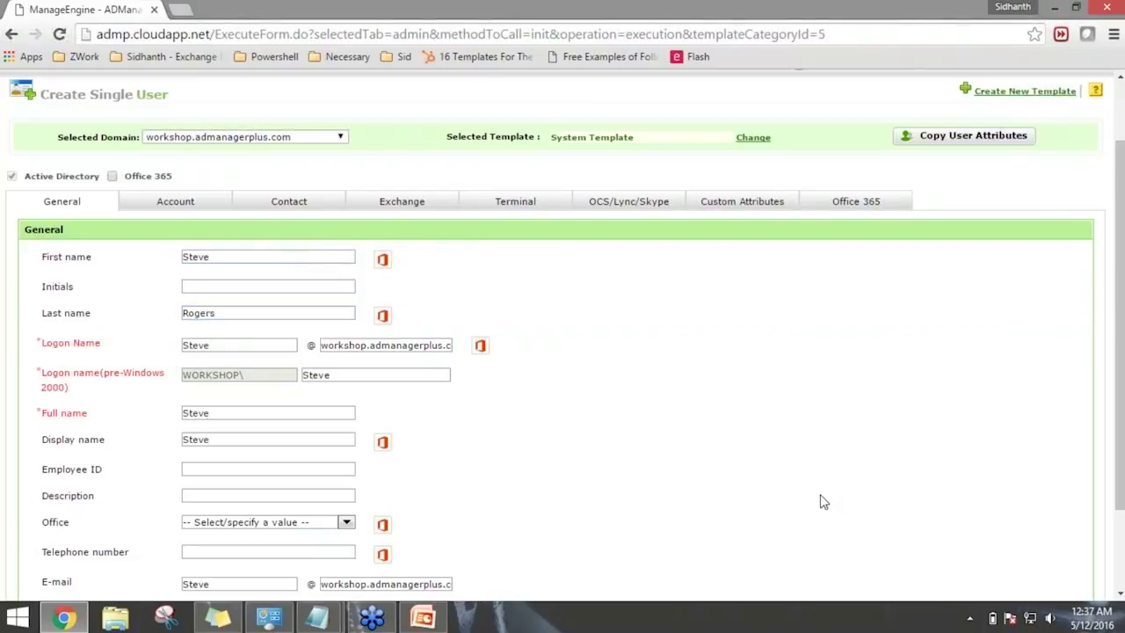
scroll(98, 431, "down", 1)
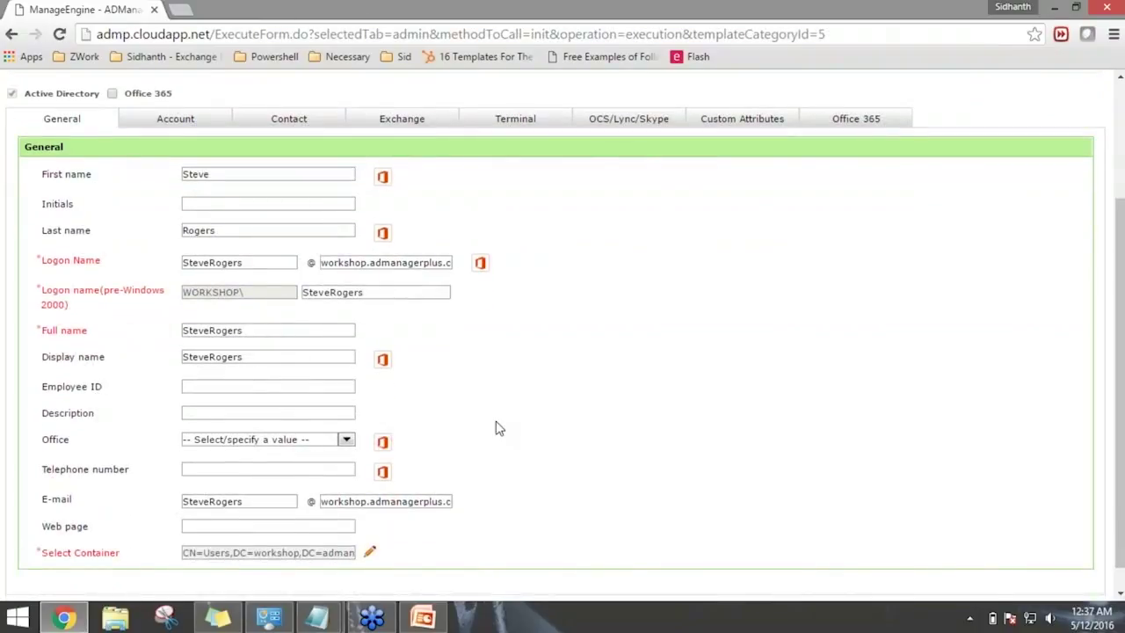
left_click(370, 553)
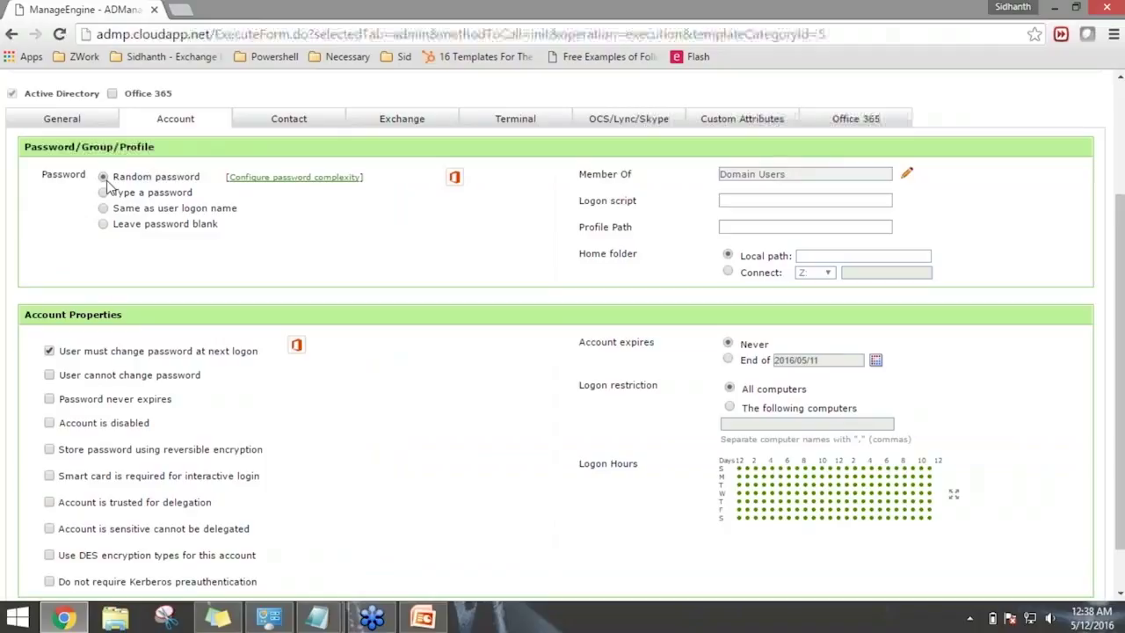
Open the password complexity settings in a new tab, confirming the leave prompt.
right_click(268, 186)
left_click(290, 193)
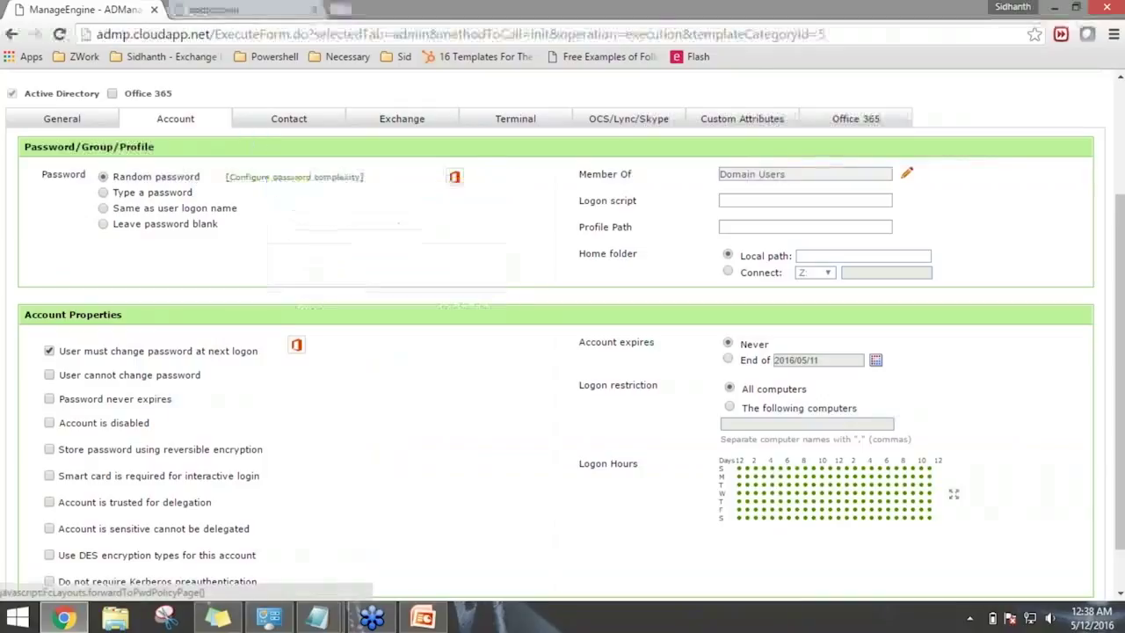
left_click(629, 127)
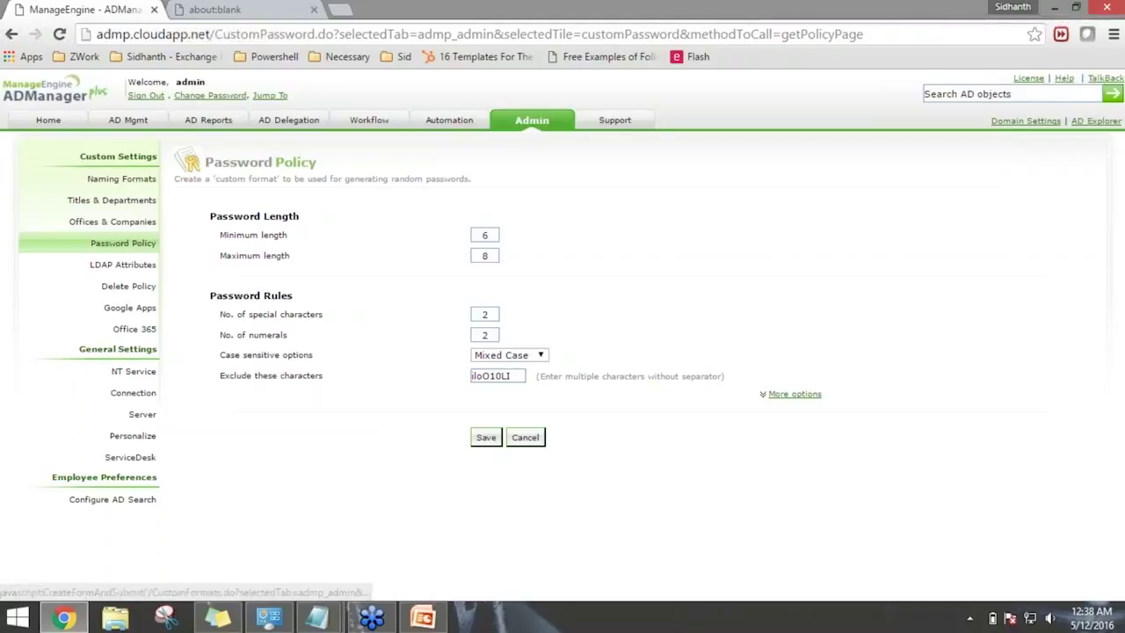
Open the Naming Formats page from the Custom Settings sidebar.
left_click(137, 184)
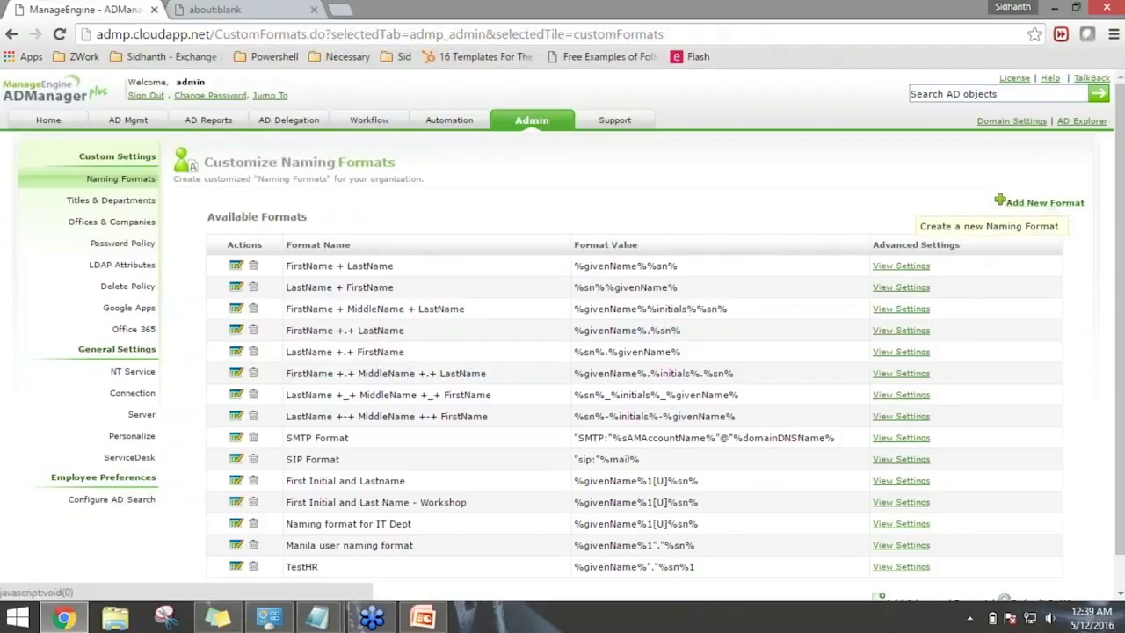
Create a naming format 'Workshop' from FirstName's first 1 character plus the full LastName.
left_click(1044, 202)
left_click(537, 214)
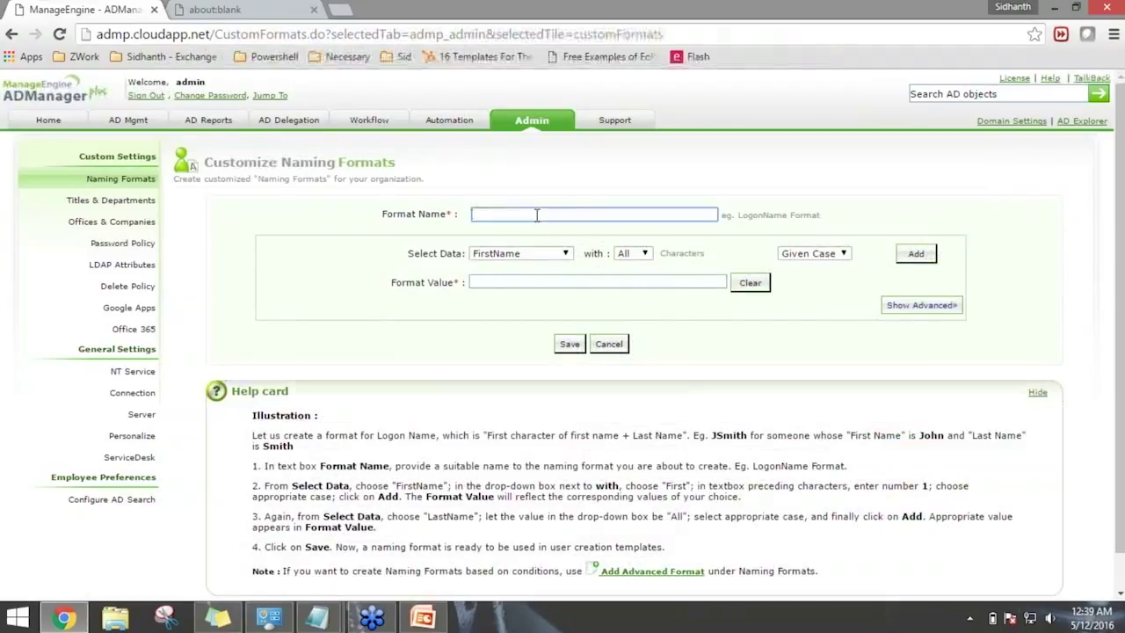
type("Workshop")
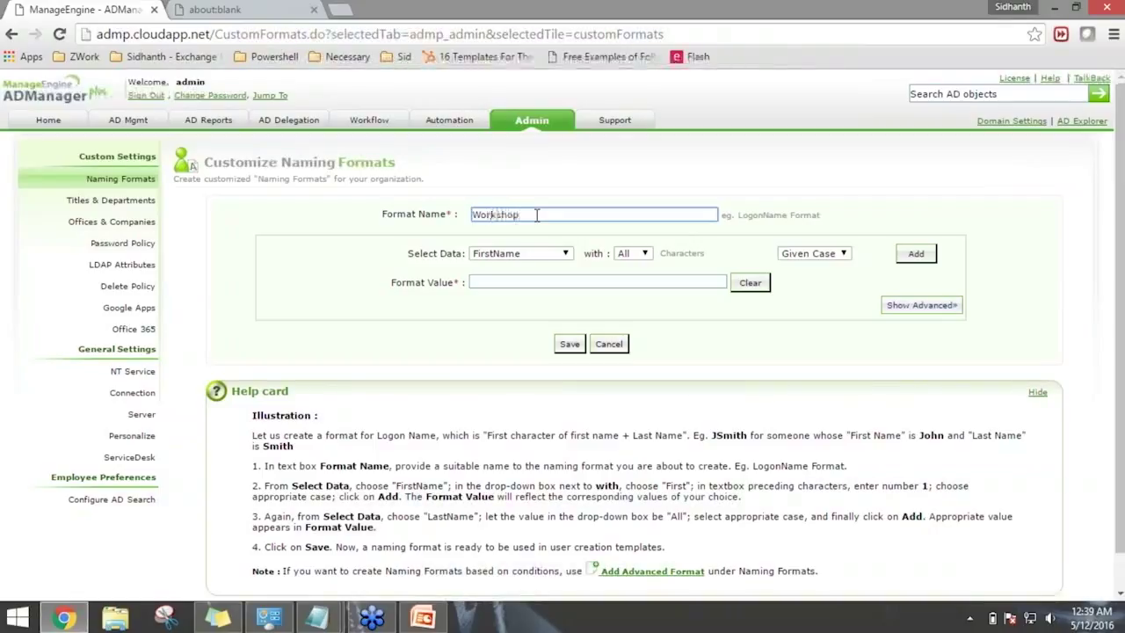
left_click(644, 253)
left_click(628, 273)
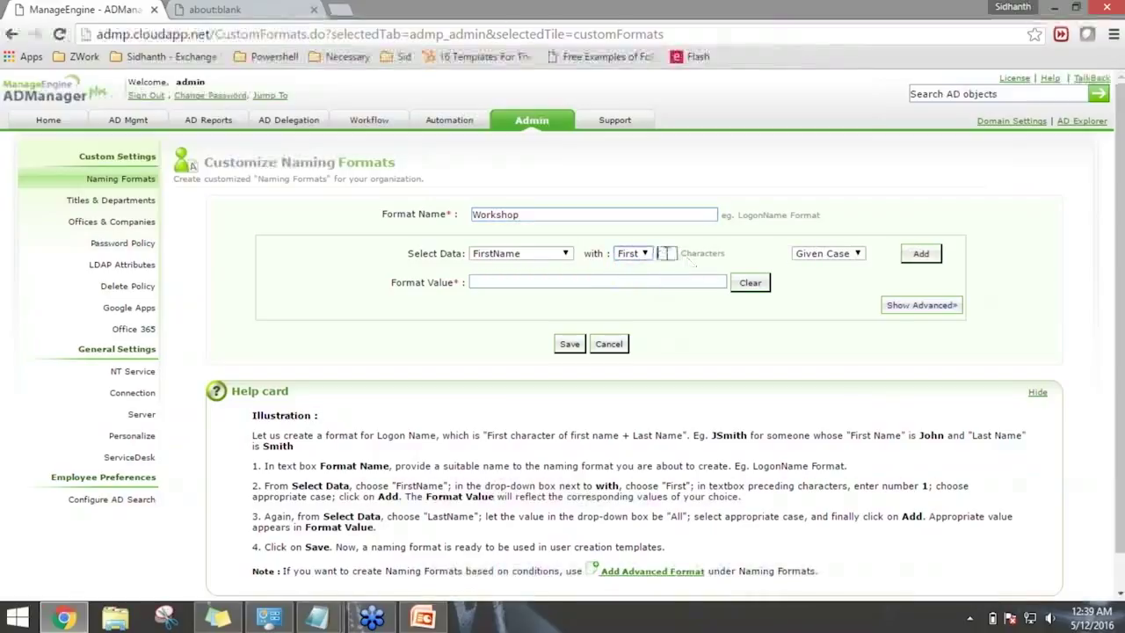
type("1")
left_click(906, 255)
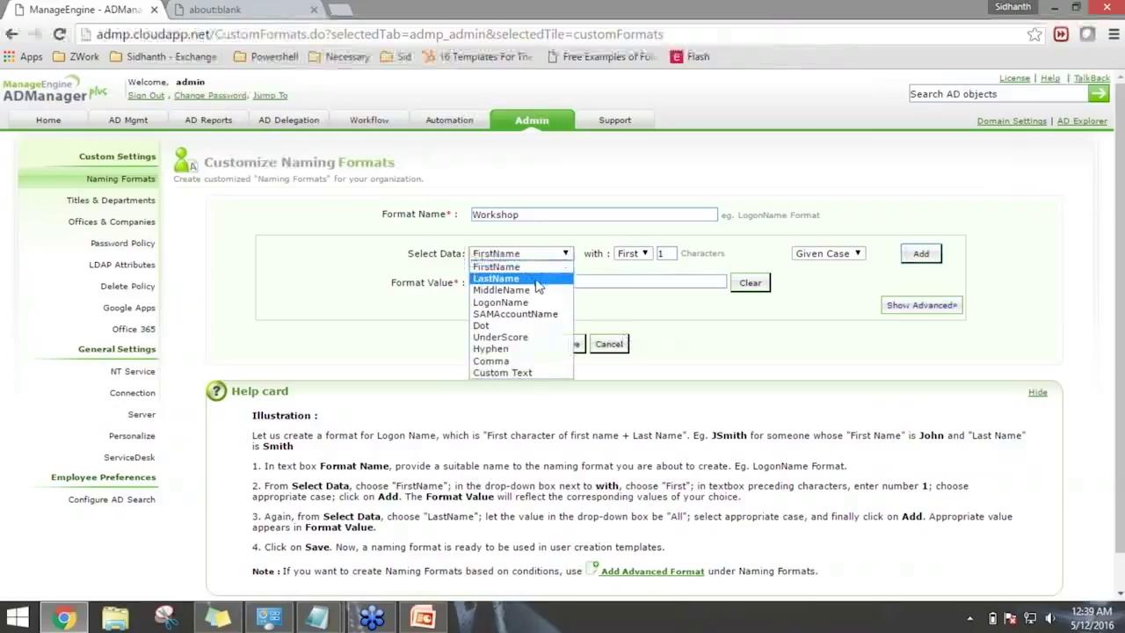
left_click(538, 278)
left_click(914, 255)
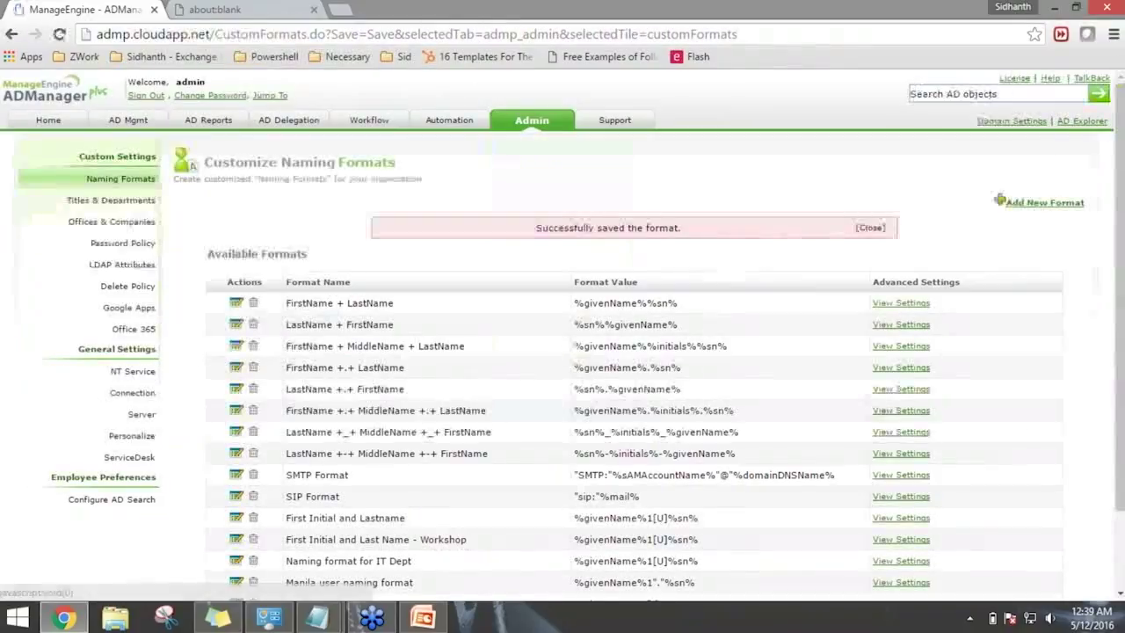
Return to AD Mgmt and reopen the Create Single User form.
scroll(299, 387, "down", 2)
scroll(329, 404, "up", 2)
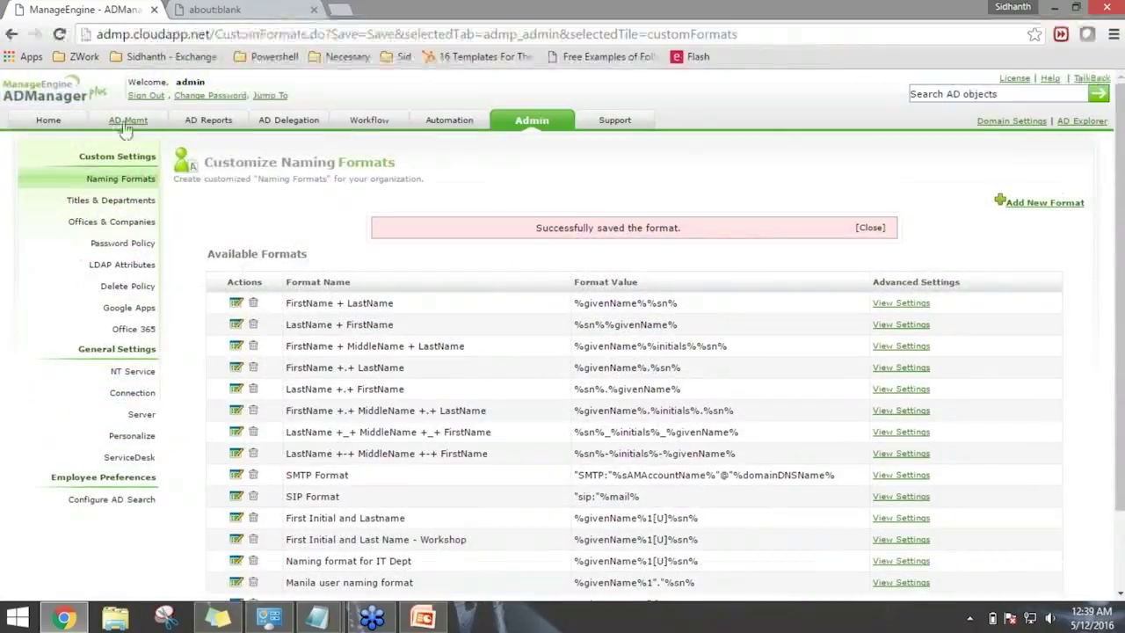
left_click(125, 122)
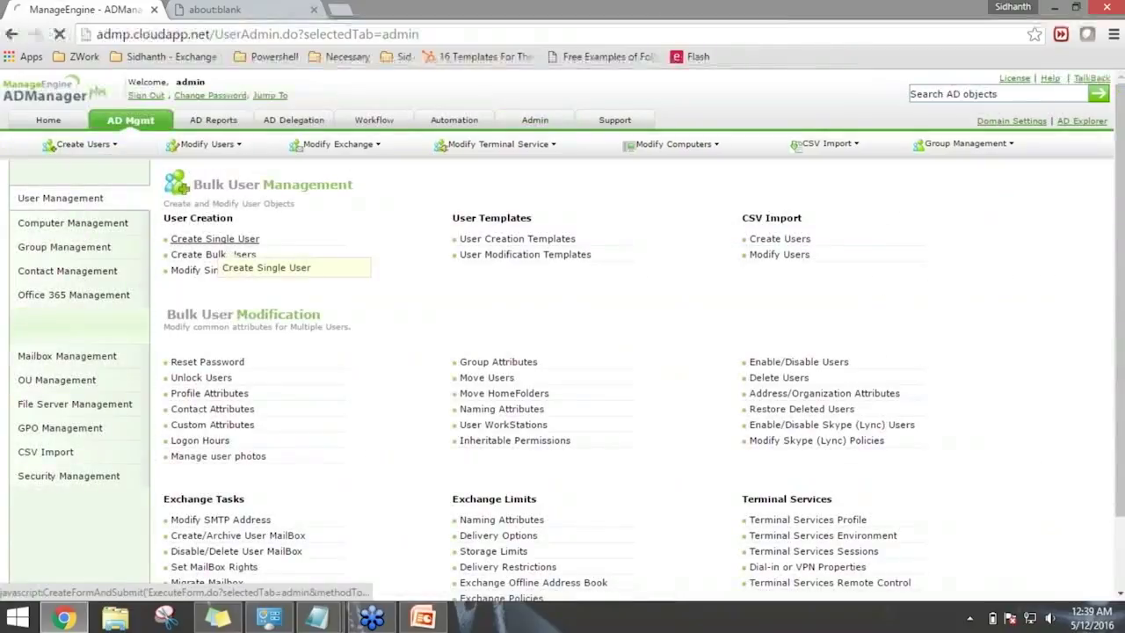
left_click(230, 243)
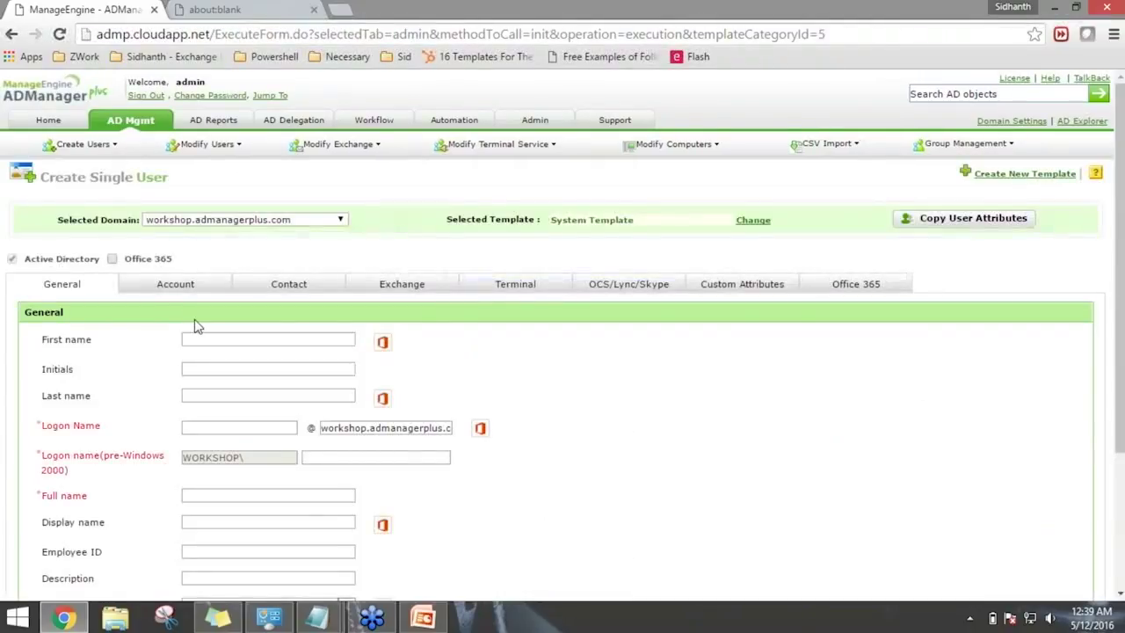
Type the new user's first and last name, then show the Account settings.
left_click(208, 334)
key("Tab")
key("Tab")
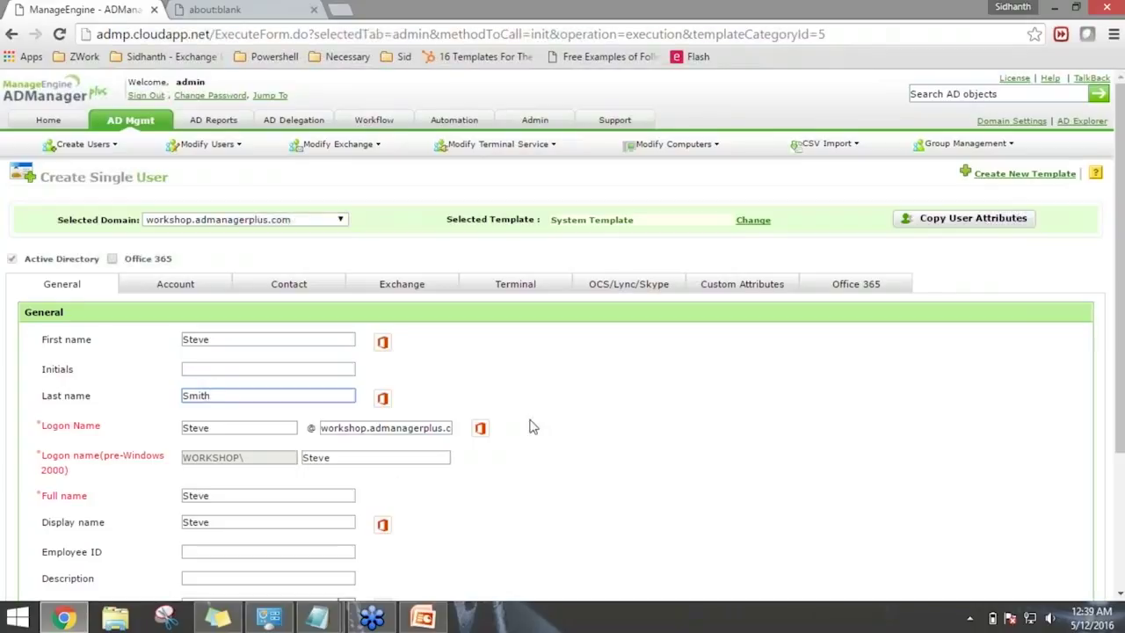
scroll(384, 466, "down", 1)
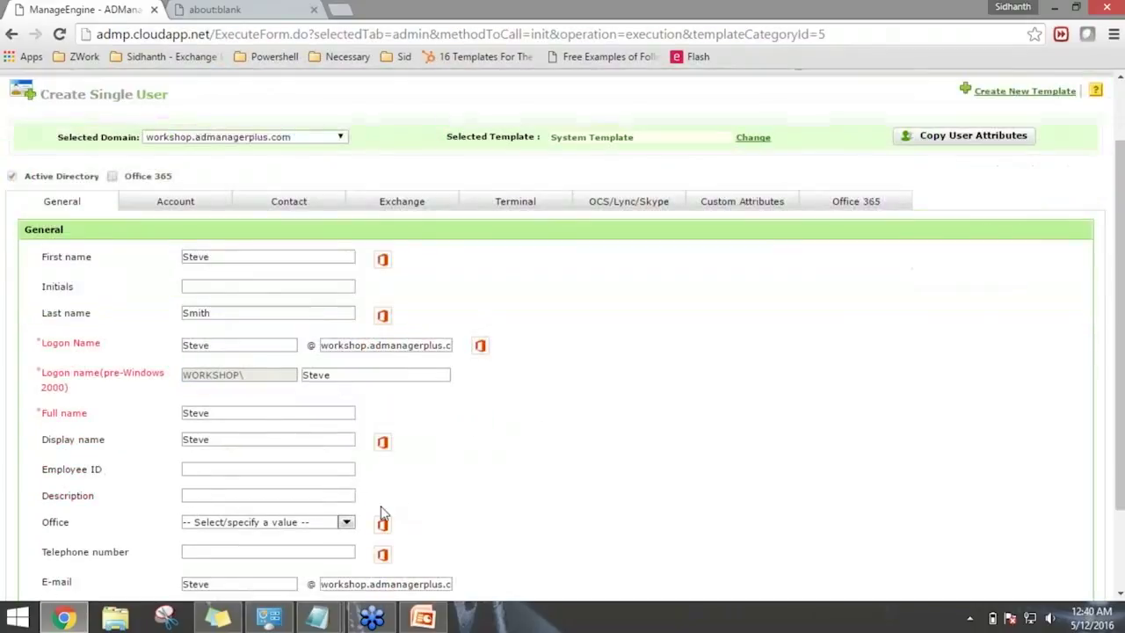
scroll(502, 490, "down", 1)
left_click(520, 409)
scroll(523, 416, "down", 1)
scroll(521, 414, "up", 2)
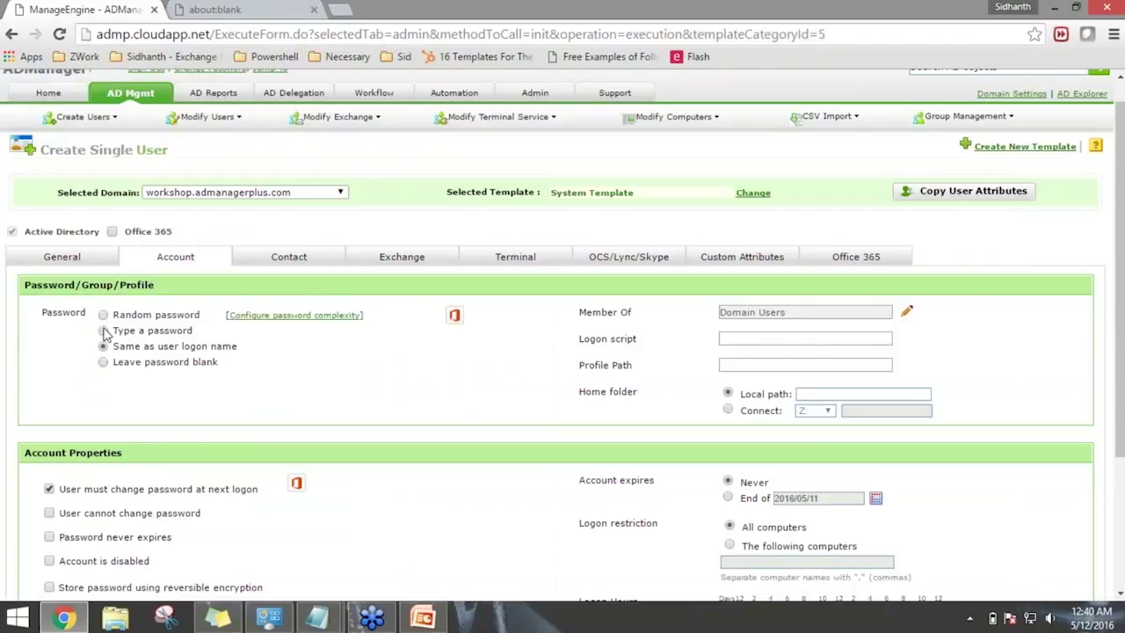
Choose 'Type a password', then enter and confirm the user's password.
left_click(104, 332)
left_click(219, 345)
type("••••••")
key("Tab")
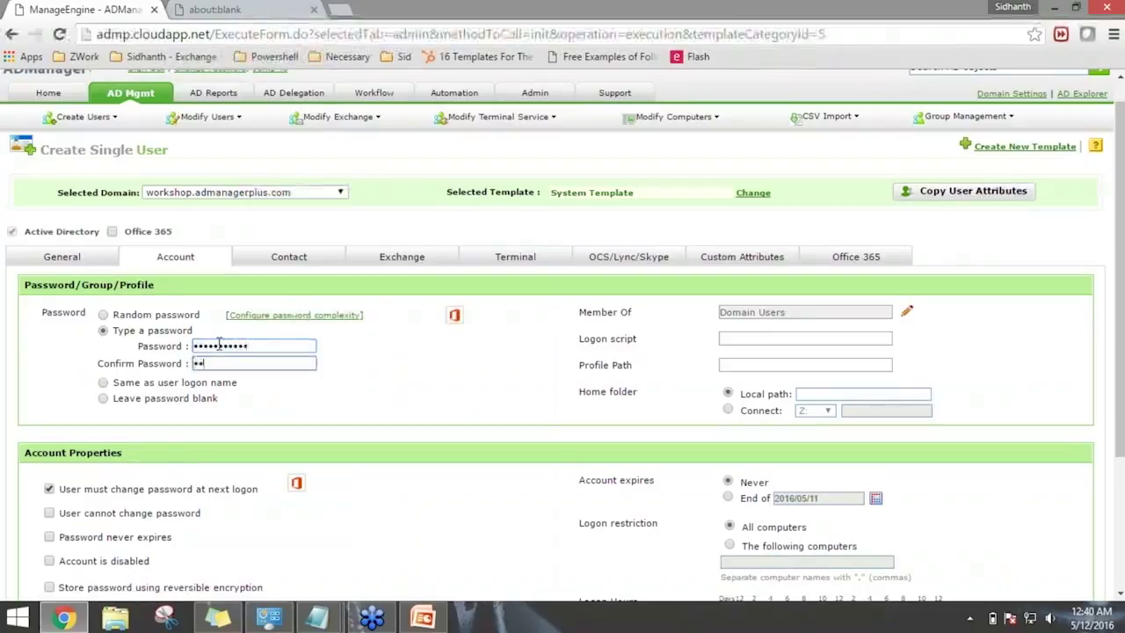
type("••••••••")
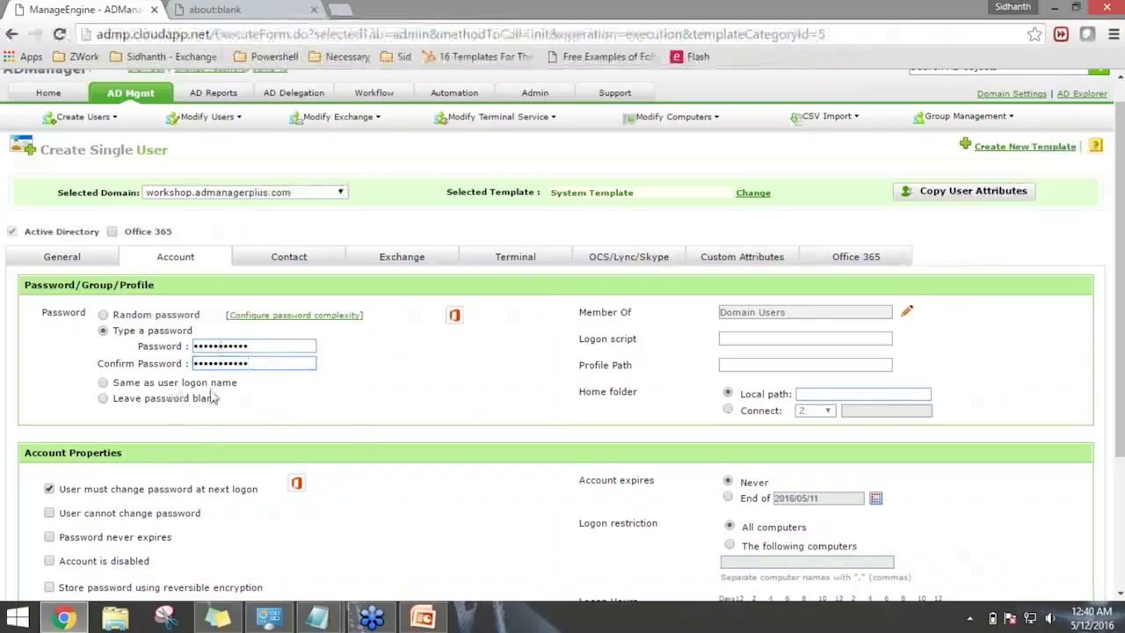
left_click_drag(153, 489, 231, 503)
left_click(231, 502)
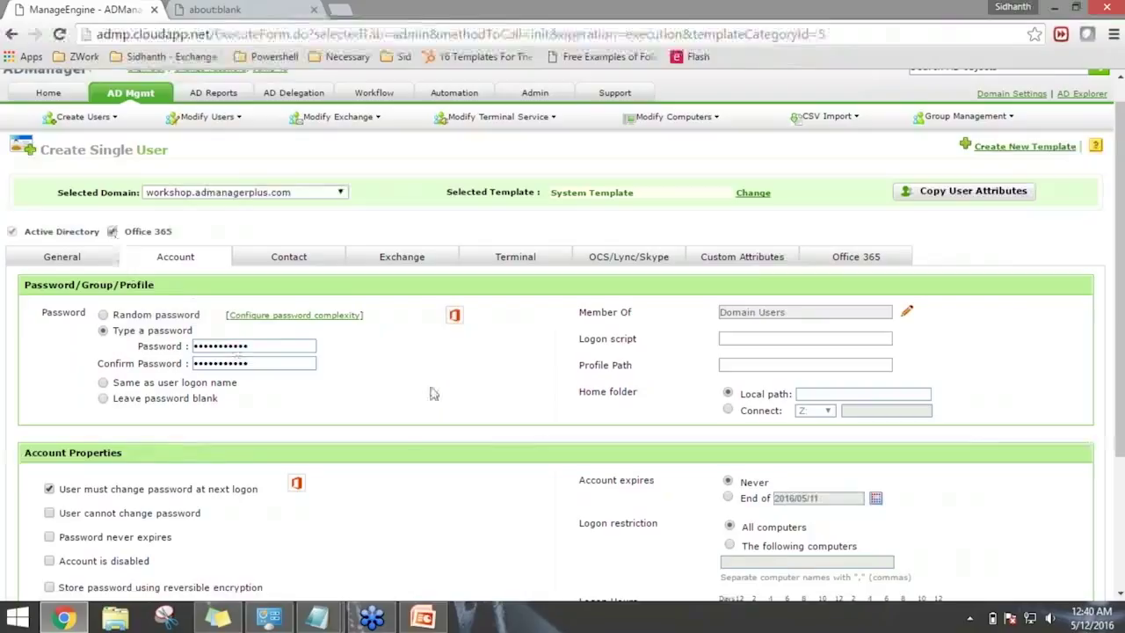
scroll(430, 394, "down", 1)
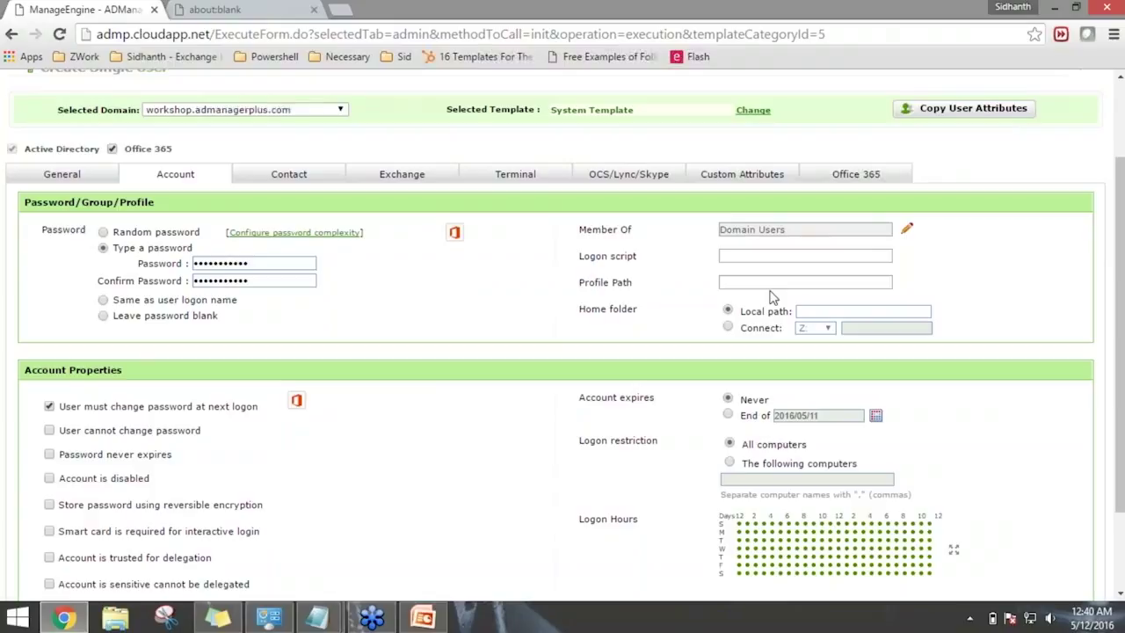
Add Basic group1, Cloneable Domain Controllers and Discovery Management to the user's Member Of list.
left_click(905, 231)
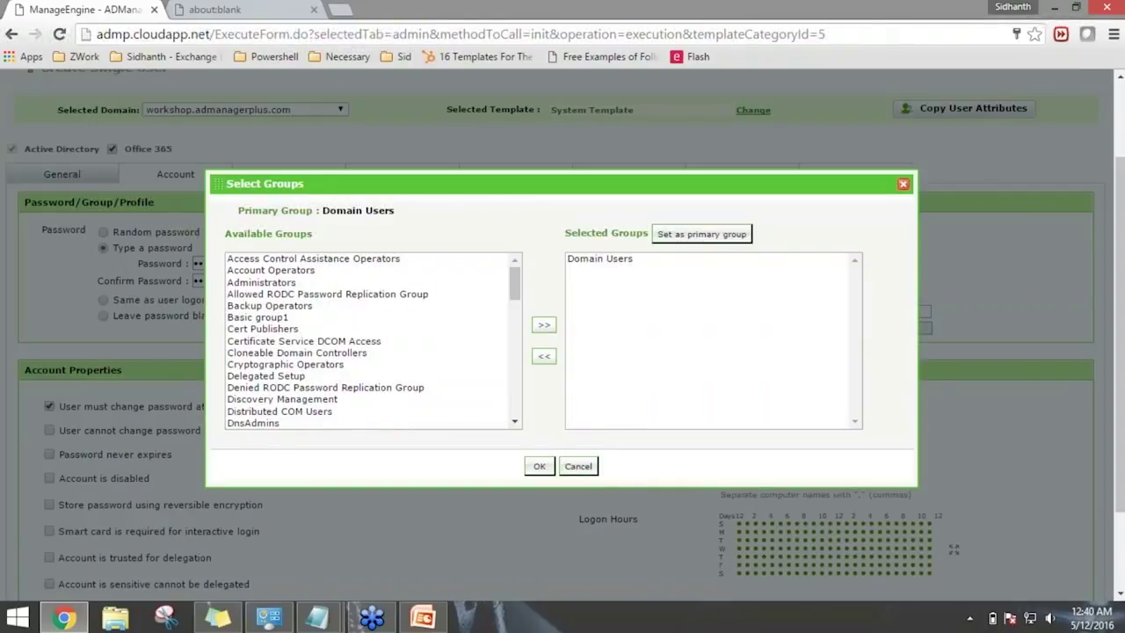
left_click(359, 317)
left_click(351, 353, "ctrl")
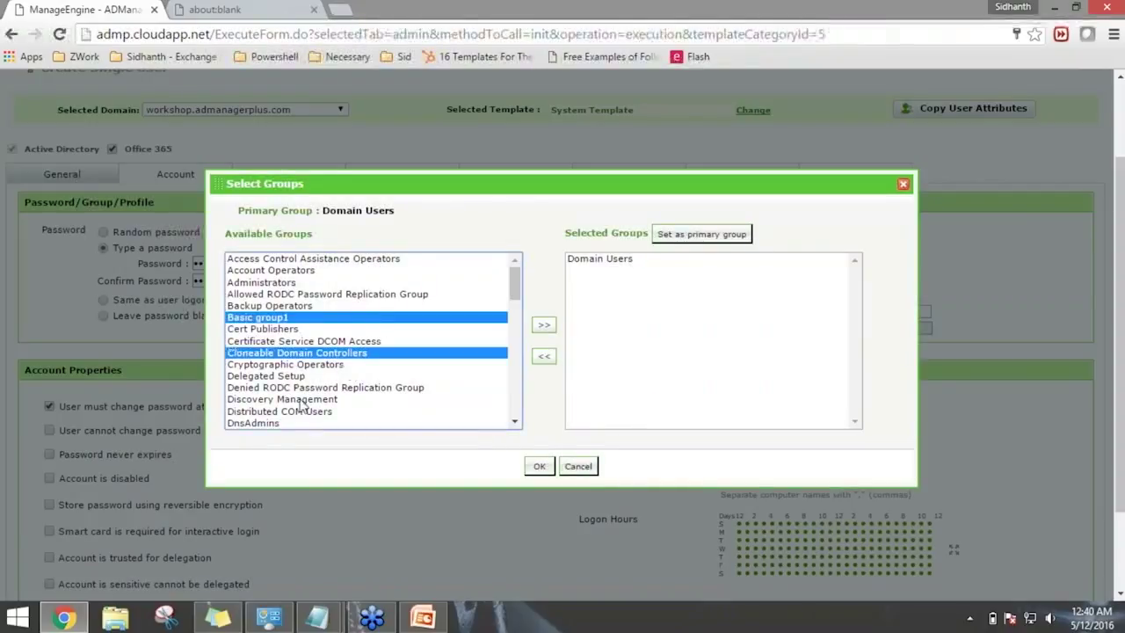
left_click(408, 400, "ctrl")
left_click(543, 324)
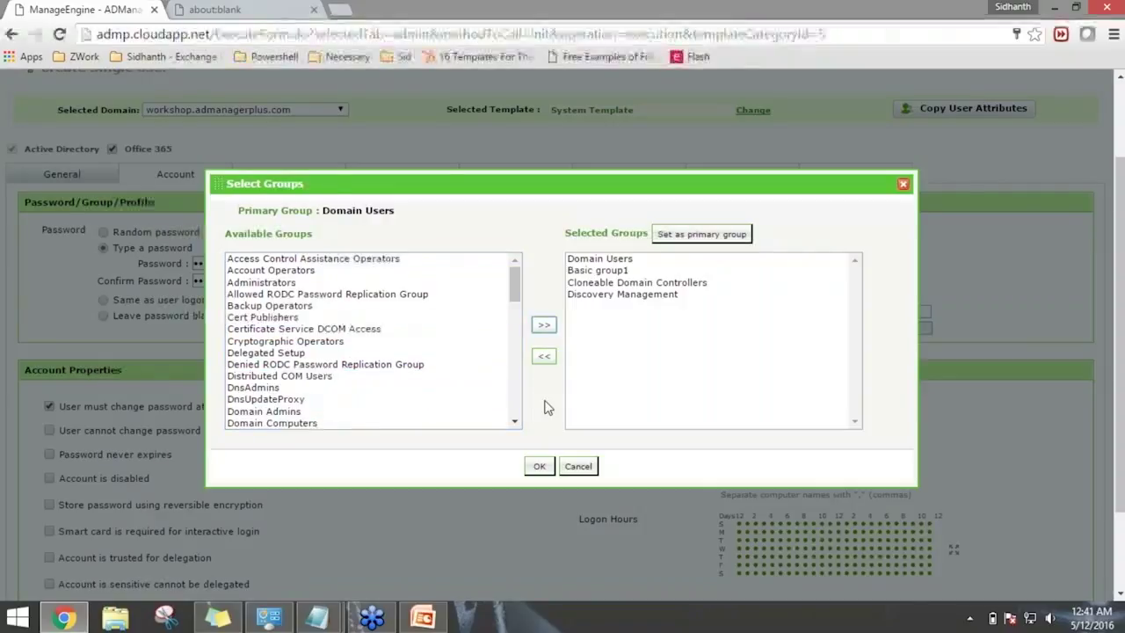
left_click(539, 465)
scroll(540, 466, "down", 1)
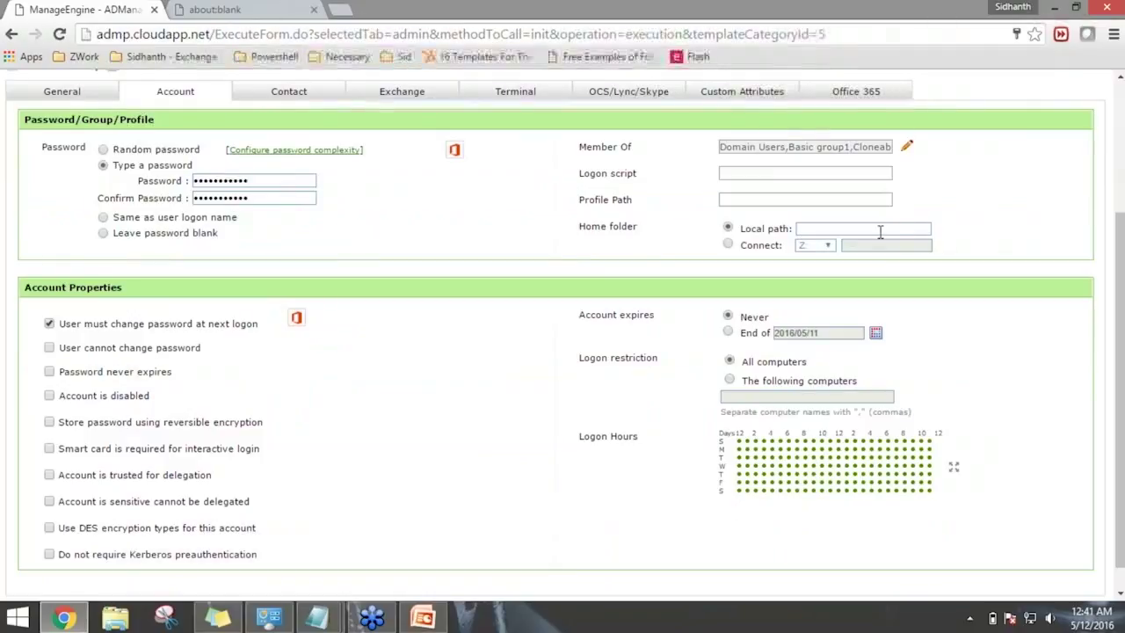
scroll(584, 329, "down", 1)
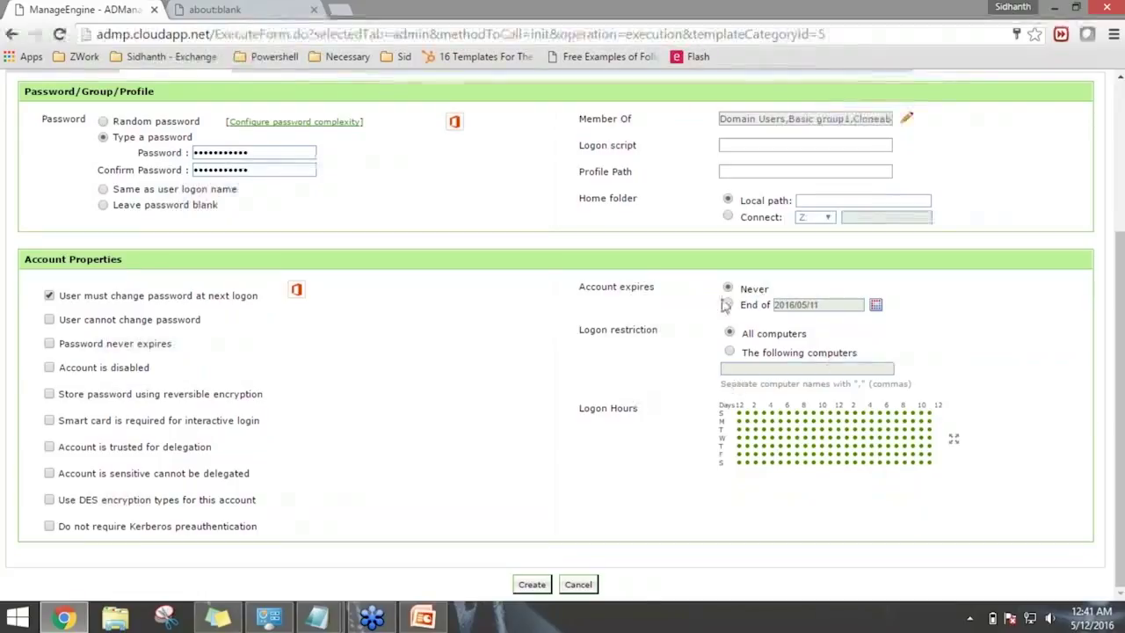
Set the account to expire at the end of 2016/05/31.
left_click(729, 303)
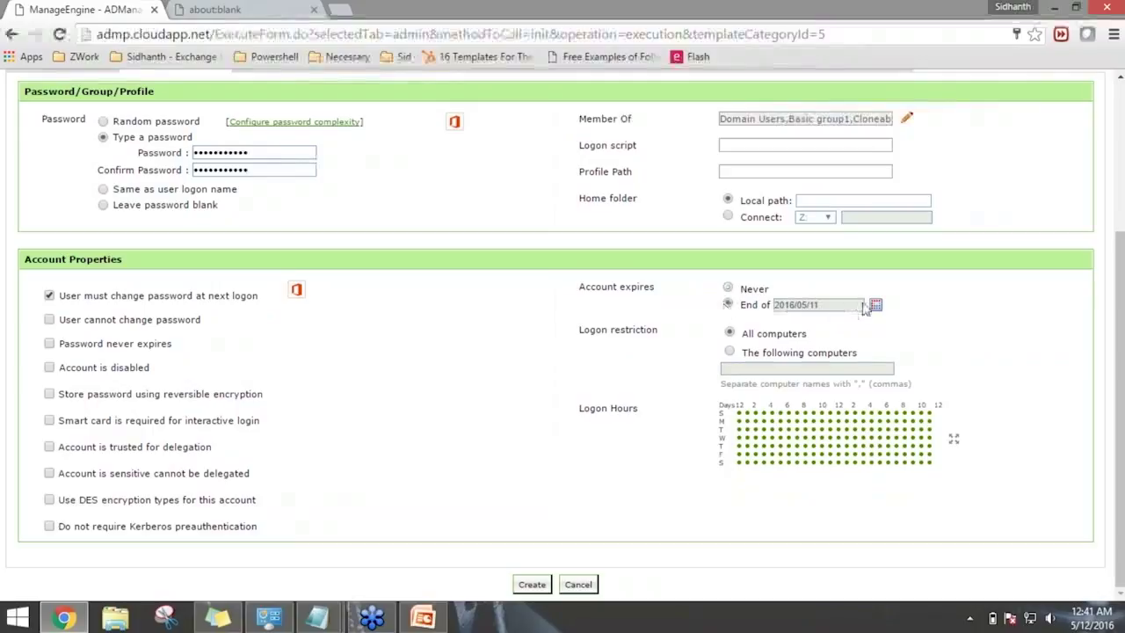
left_click(875, 305)
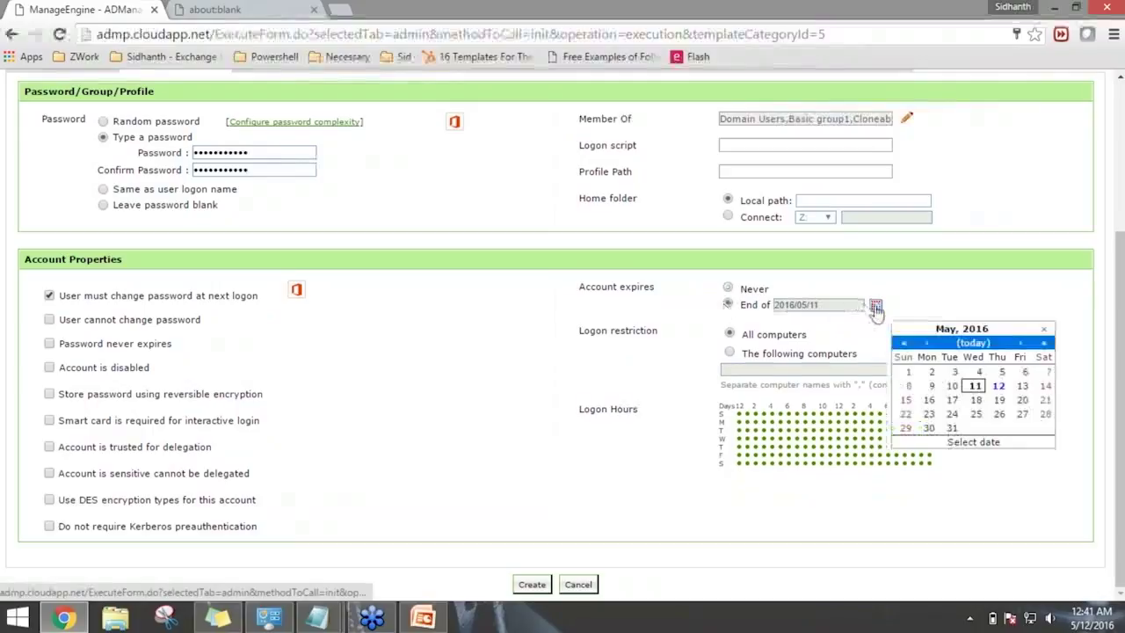
left_click(949, 428)
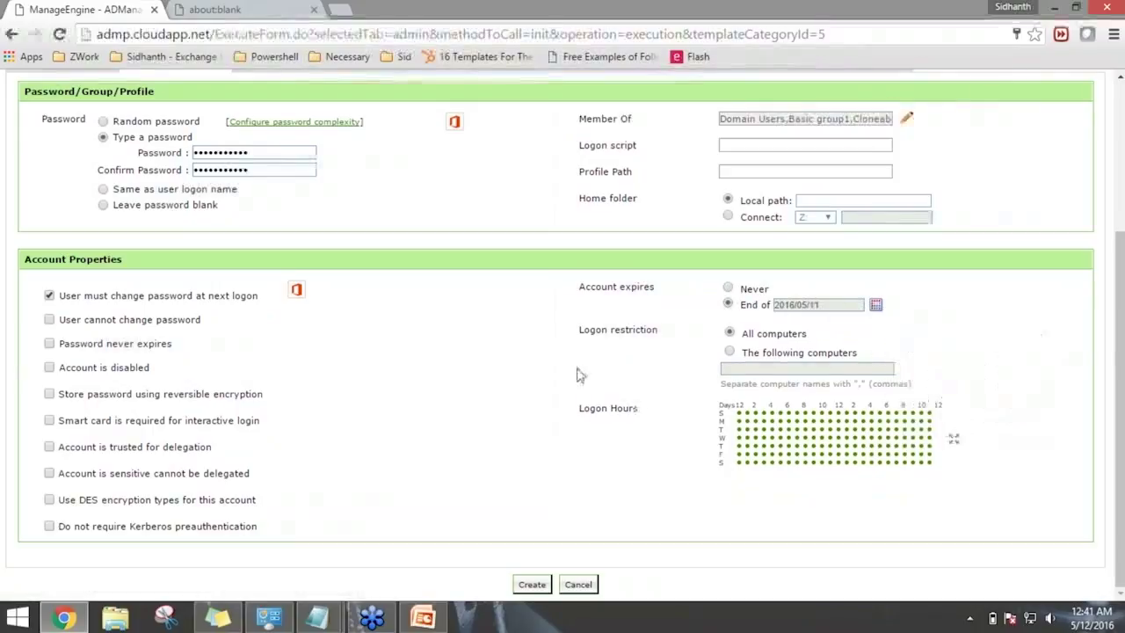
scroll(579, 375, "up", 2)
scroll(578, 375, "down", 2)
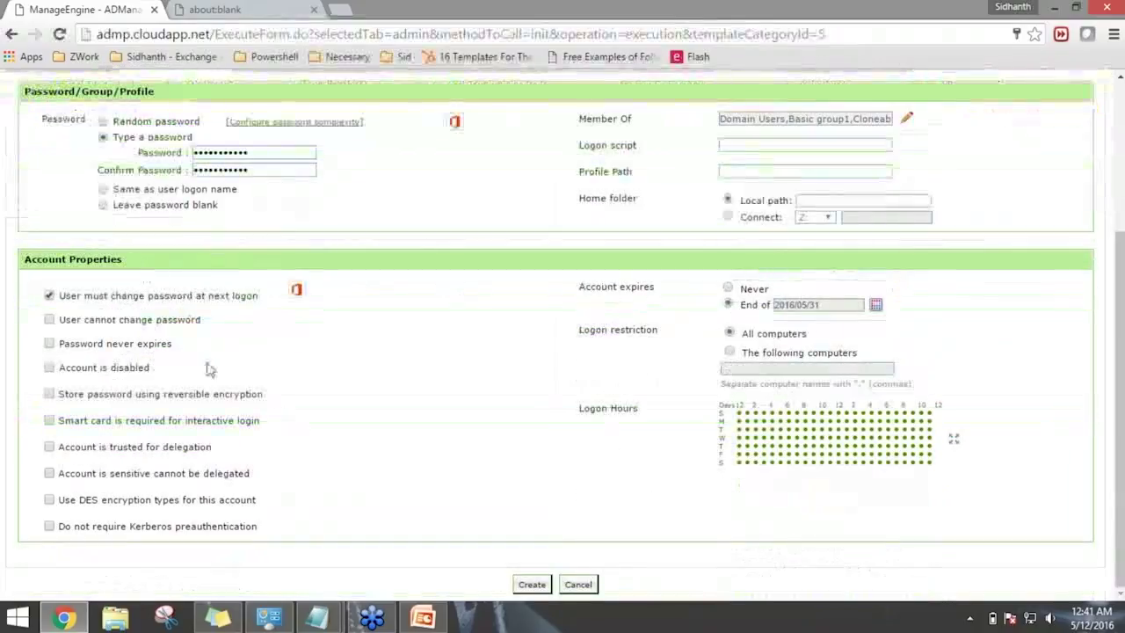
Untick 'must change password at next logon' and tick 'user cannot change password'.
left_click(50, 296)
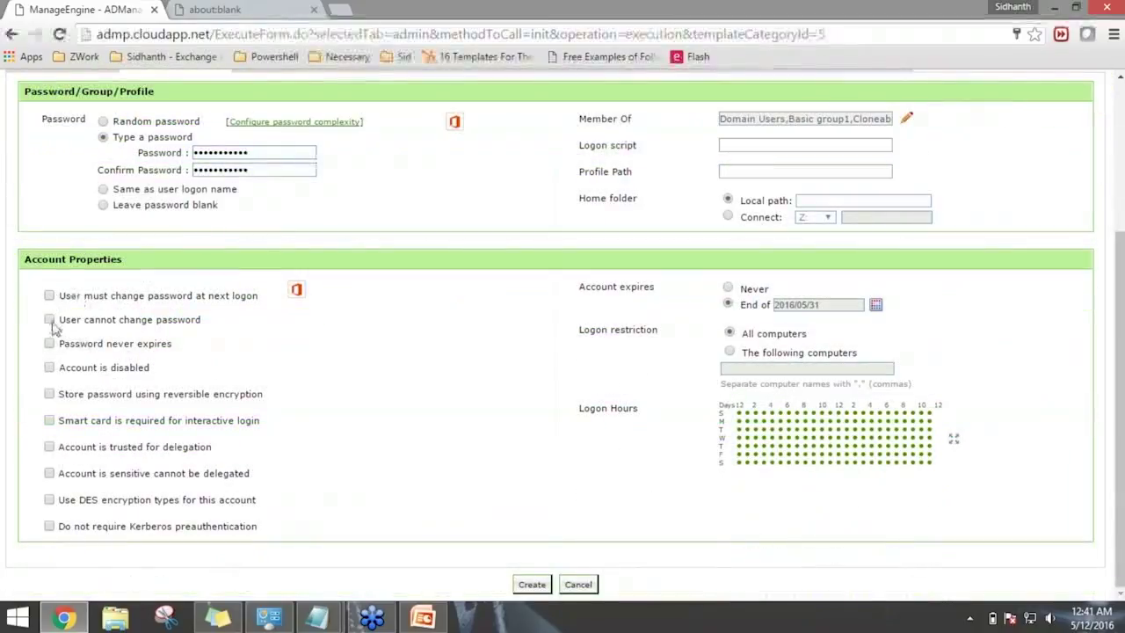
left_click_drag(104, 323, 183, 323)
left_click(286, 350)
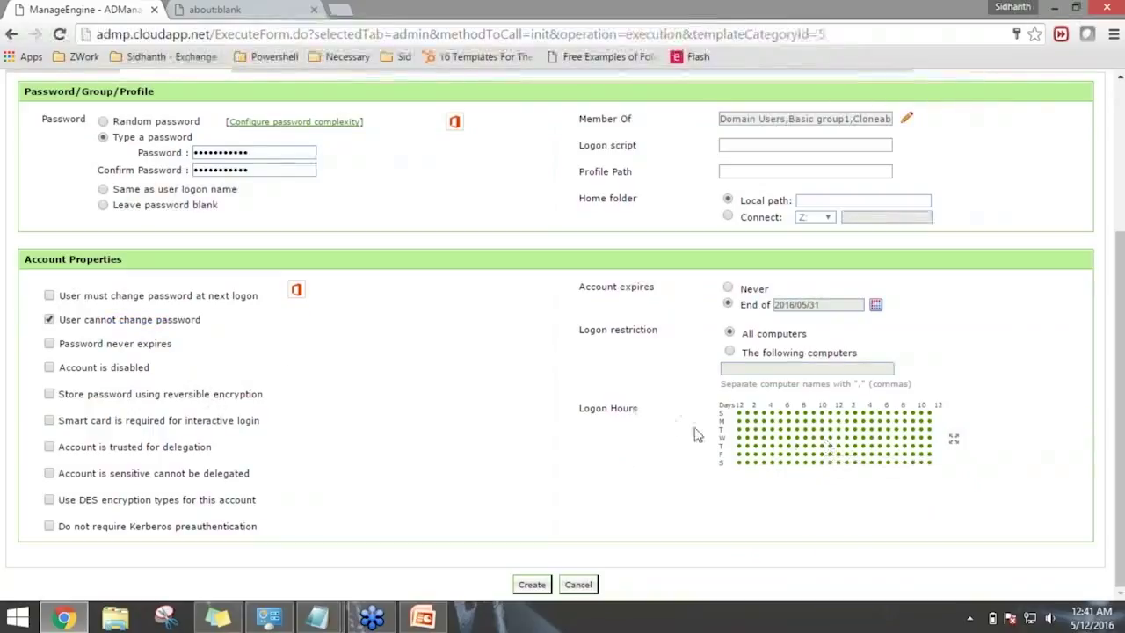
scroll(709, 444, "up", 2)
scroll(709, 444, "down", 2)
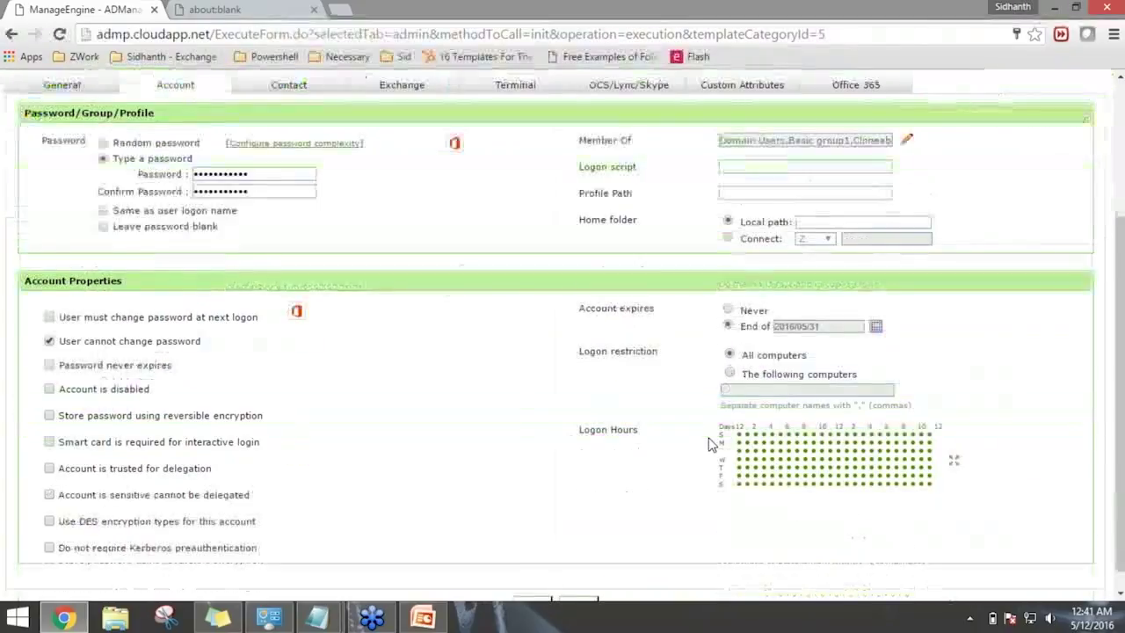
Deny logon during the Sunday morning hours in the Logon Hours grid.
left_click(768, 445)
scroll(668, 396, "down", 3)
mouse_move(646, 349)
left_mouse_down()
mouse_move(815, 353)
mouse_move(700, 355)
mouse_move(766, 353)
left_mouse_up()
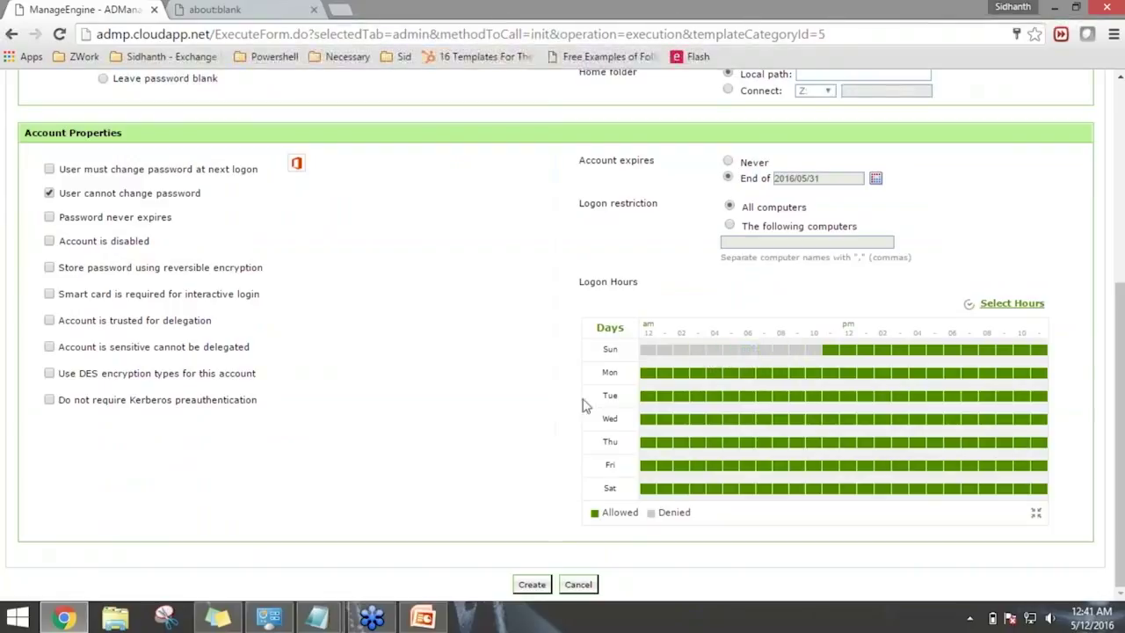
scroll(381, 470, "up", 2)
scroll(381, 471, "up", 2)
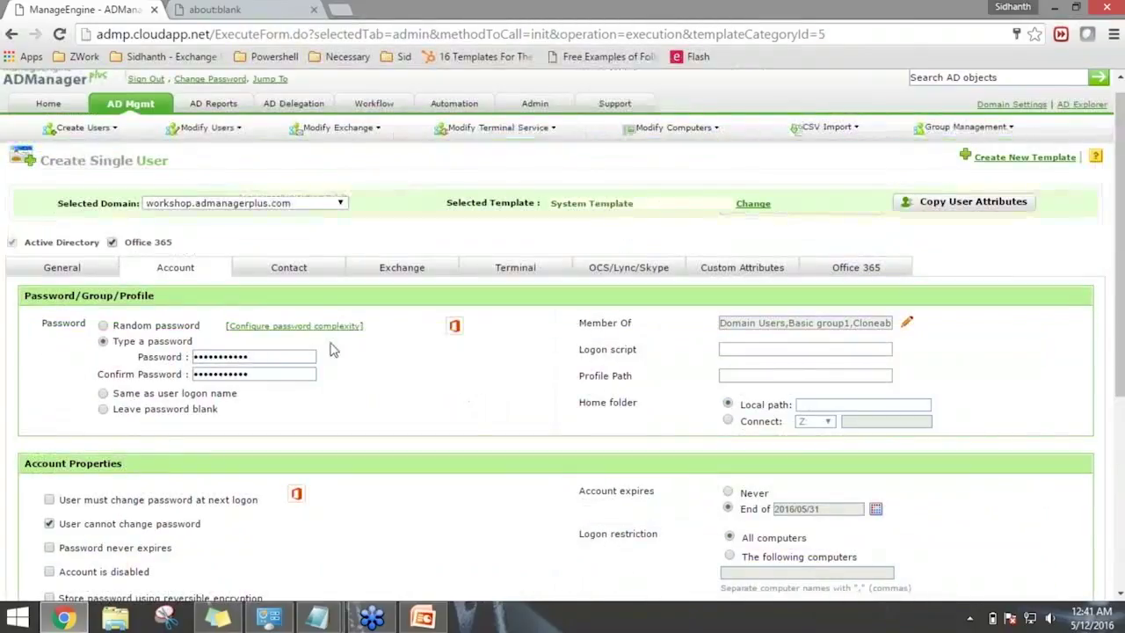
Enter 'Contract Employee' as the user's title, then bring up the Exchange settings.
left_click(324, 274)
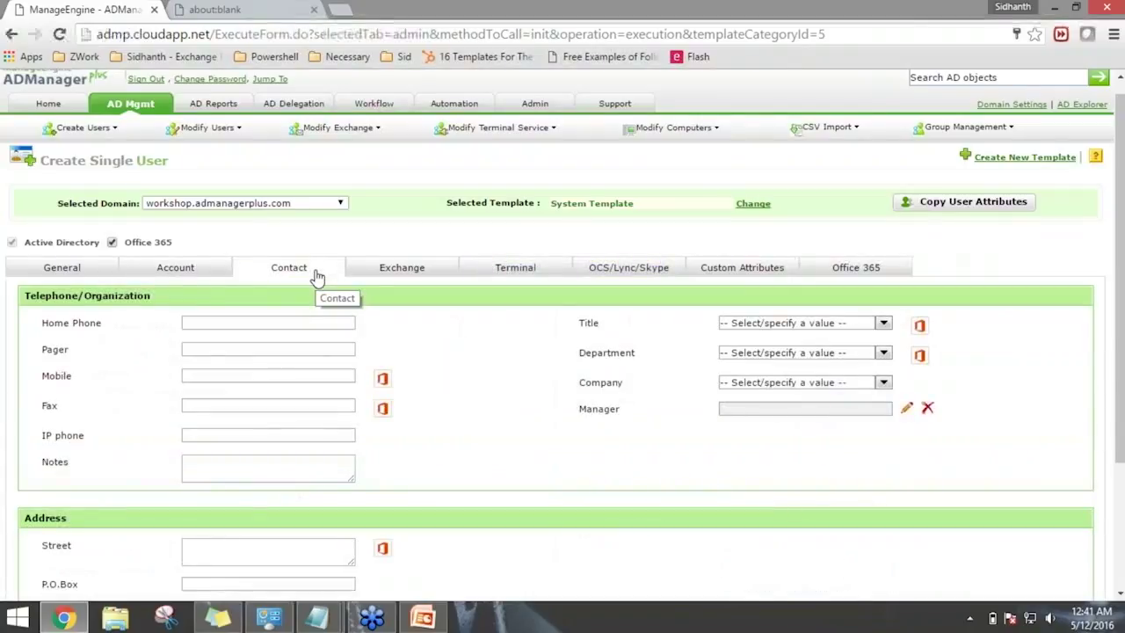
left_click(791, 322)
type("Contracto")
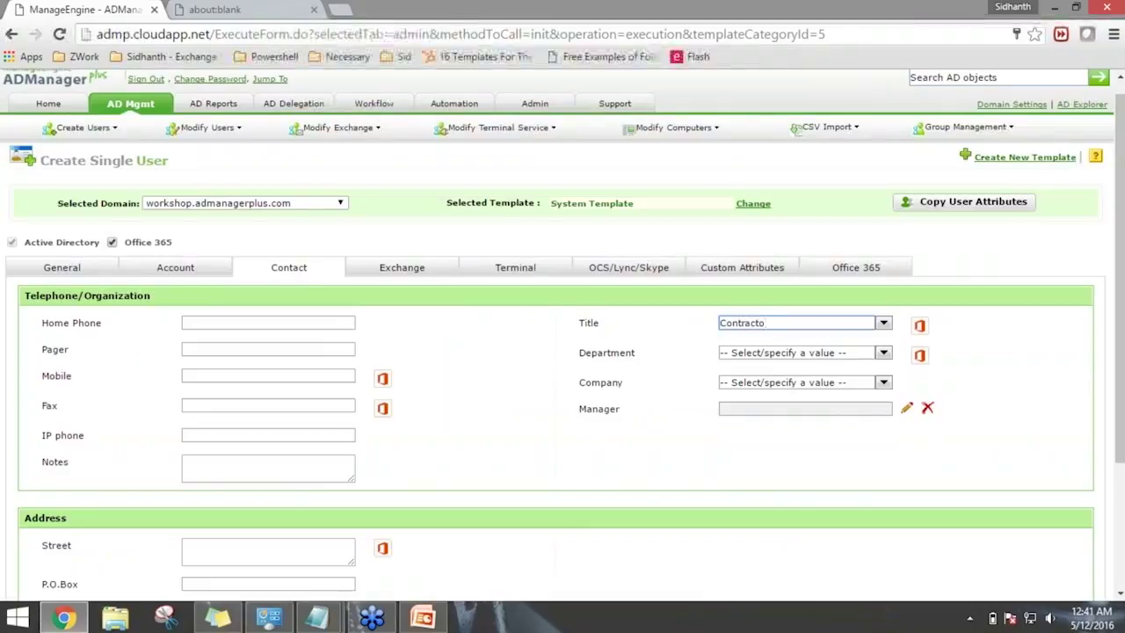
key("BackSpace")
type(" Employee")
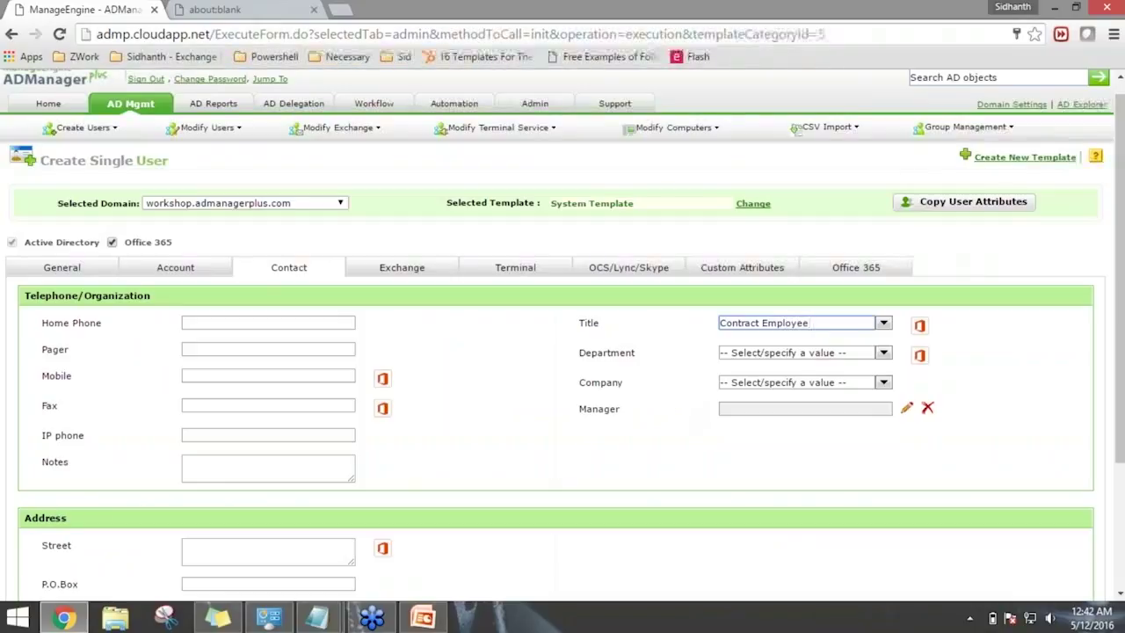
scroll(846, 402, "down", 1)
scroll(694, 411, "down", 1)
scroll(492, 378, "up", 1)
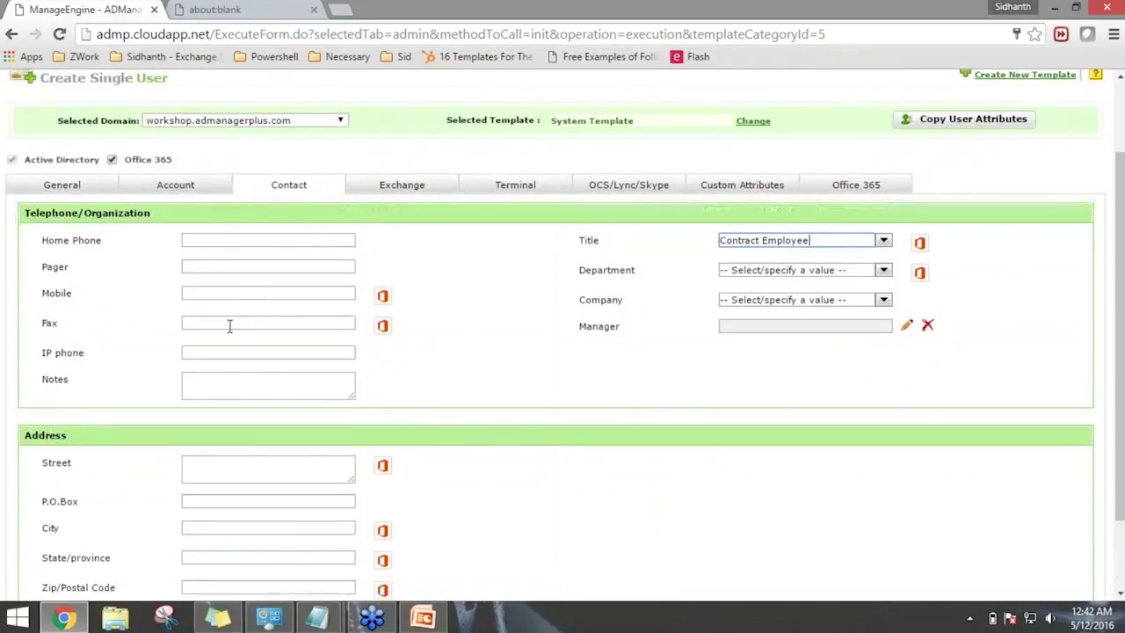
left_click(410, 191)
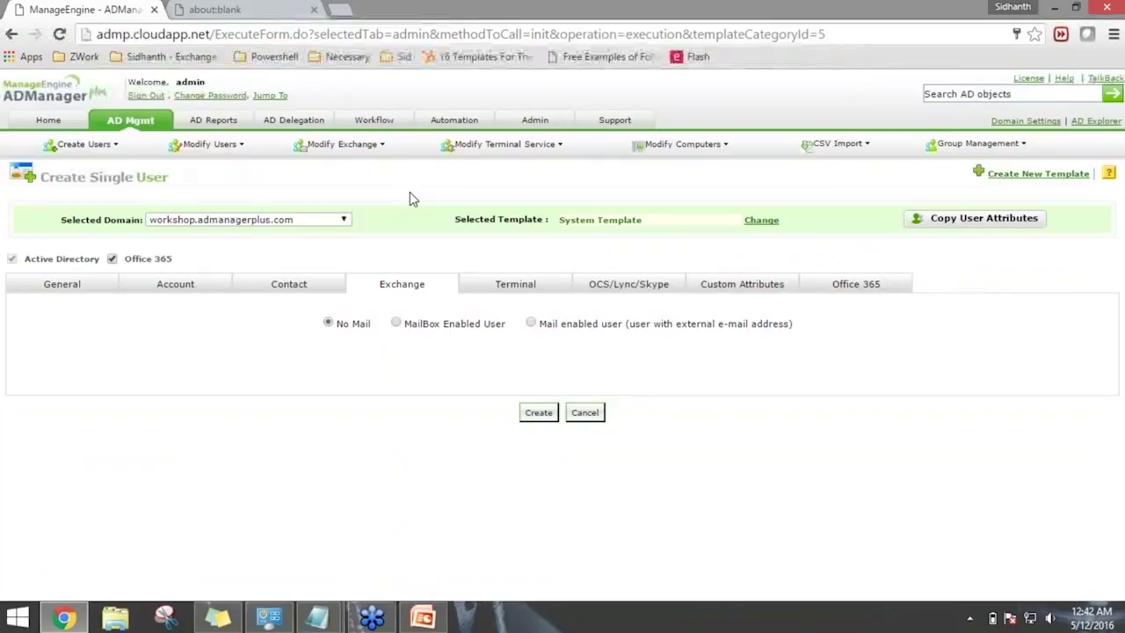
left_click(397, 323)
left_click_drag(397, 323, 453, 325)
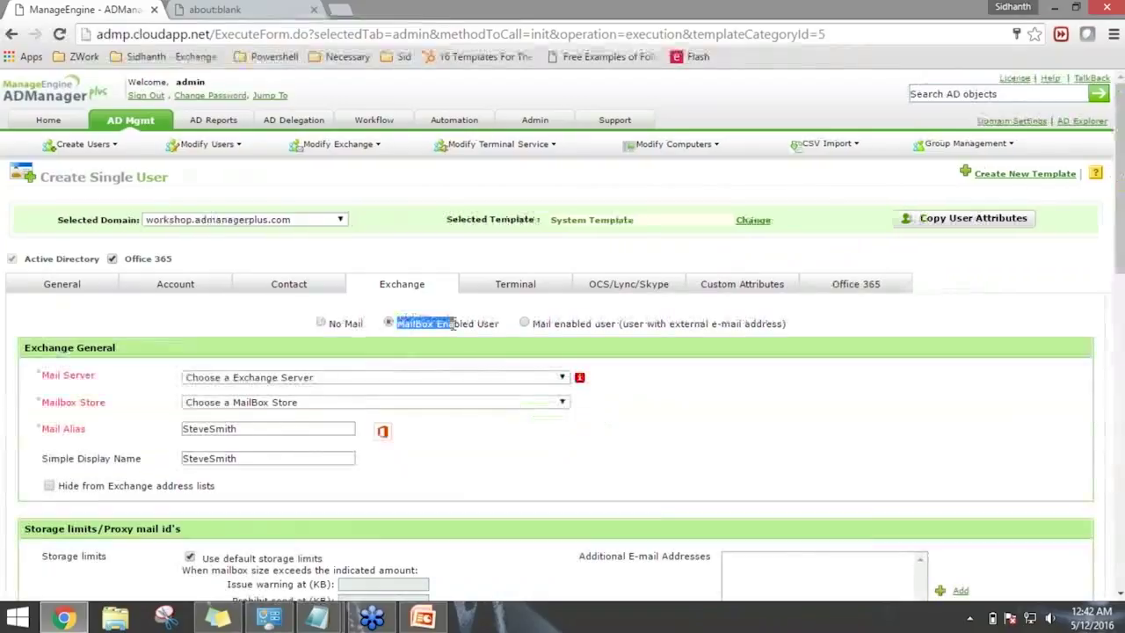
left_click(431, 377)
left_click(402, 413)
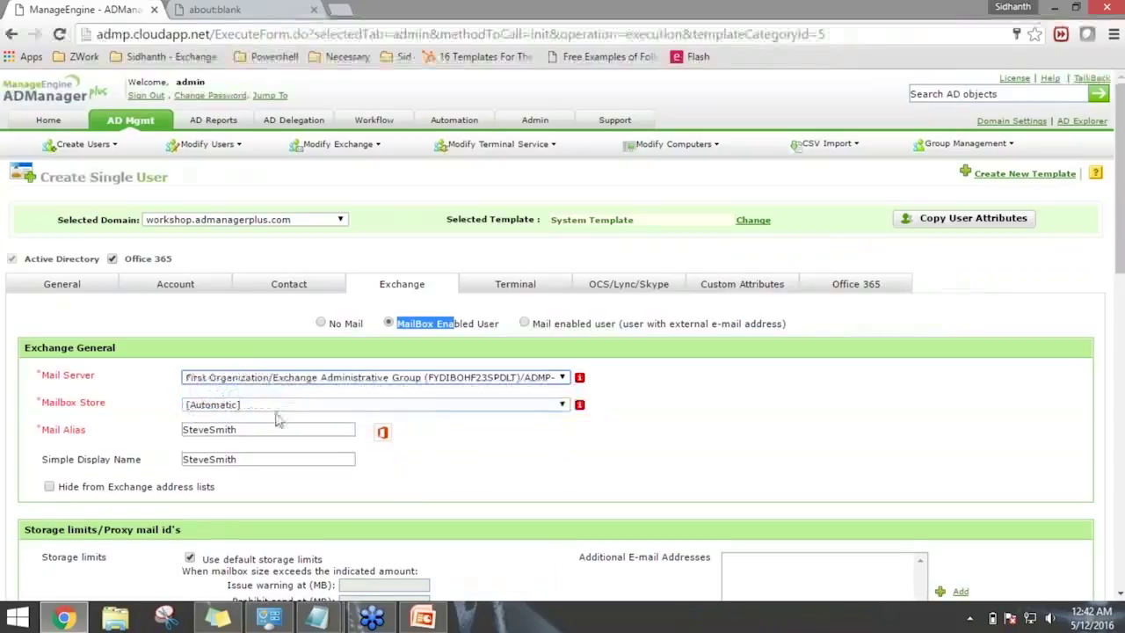
left_click(368, 405)
left_click(351, 429)
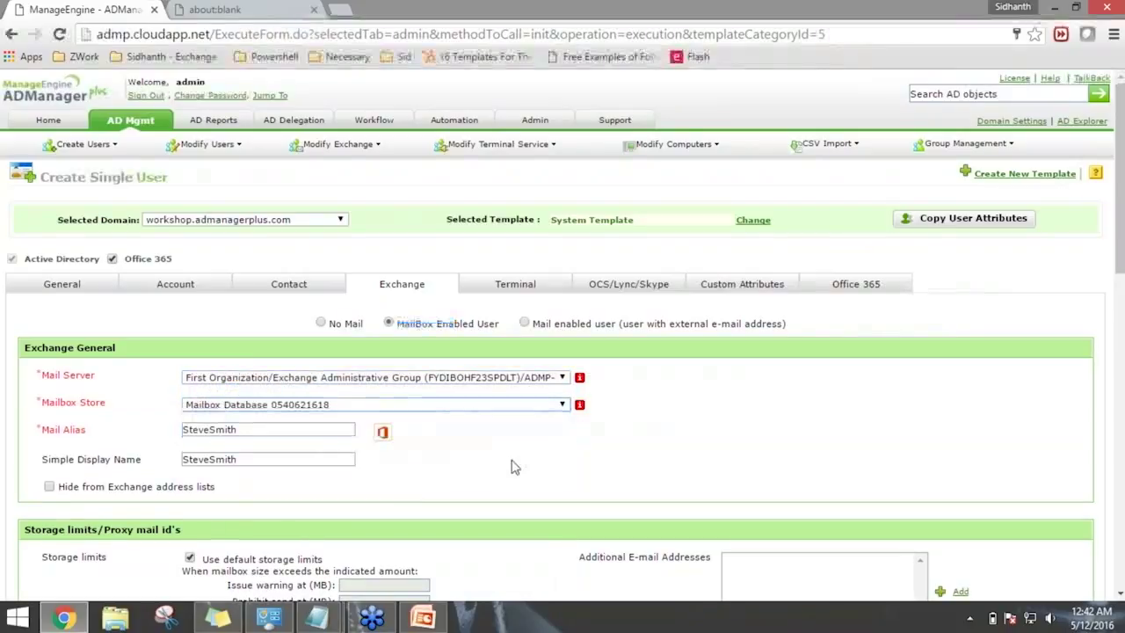
scroll(557, 459, "down", 5)
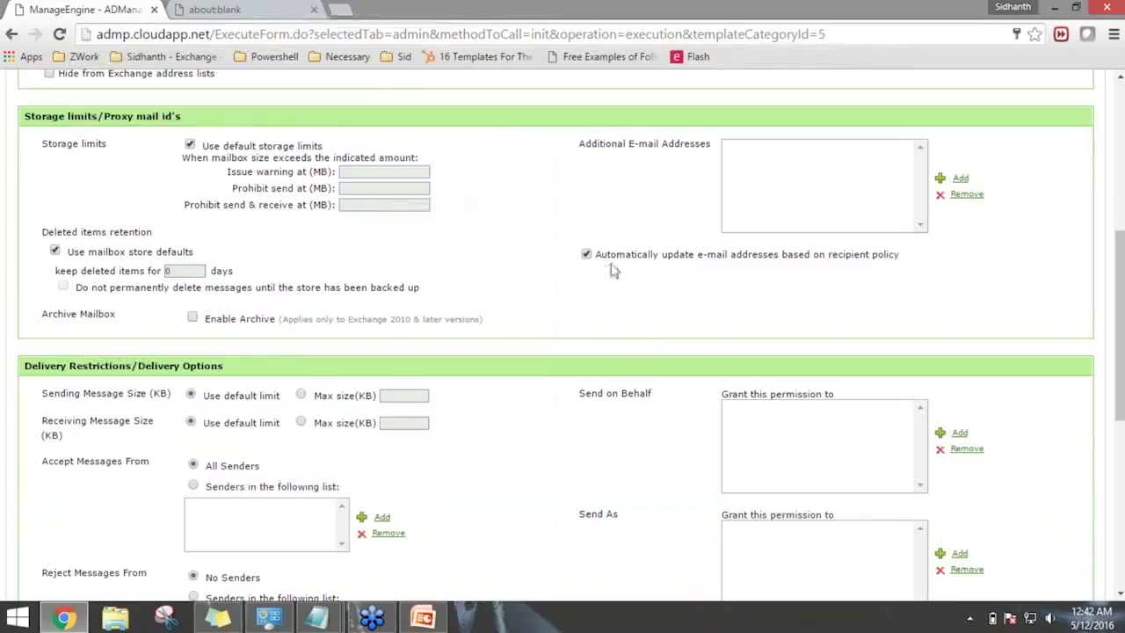
Toggle automatic e-mail address updates off and back on while reviewing the Exchange options.
left_click_drag(662, 258, 741, 262)
left_click(745, 275)
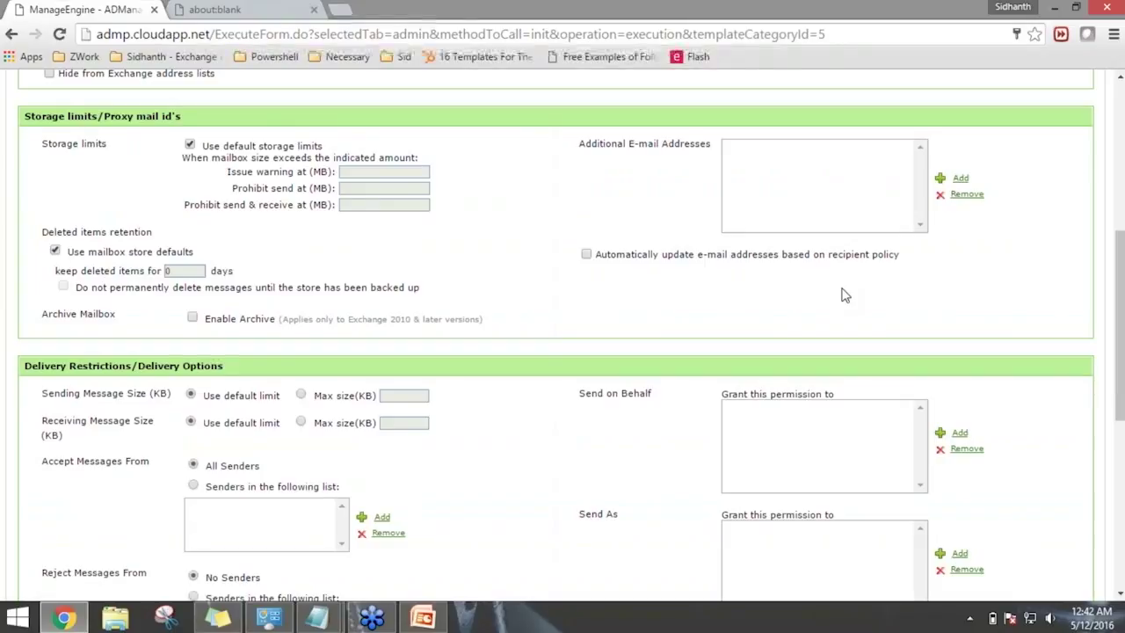
scroll(841, 296, "up", 1)
left_click(585, 338)
scroll(308, 273, "down", 1)
scroll(166, 389, "down", 2)
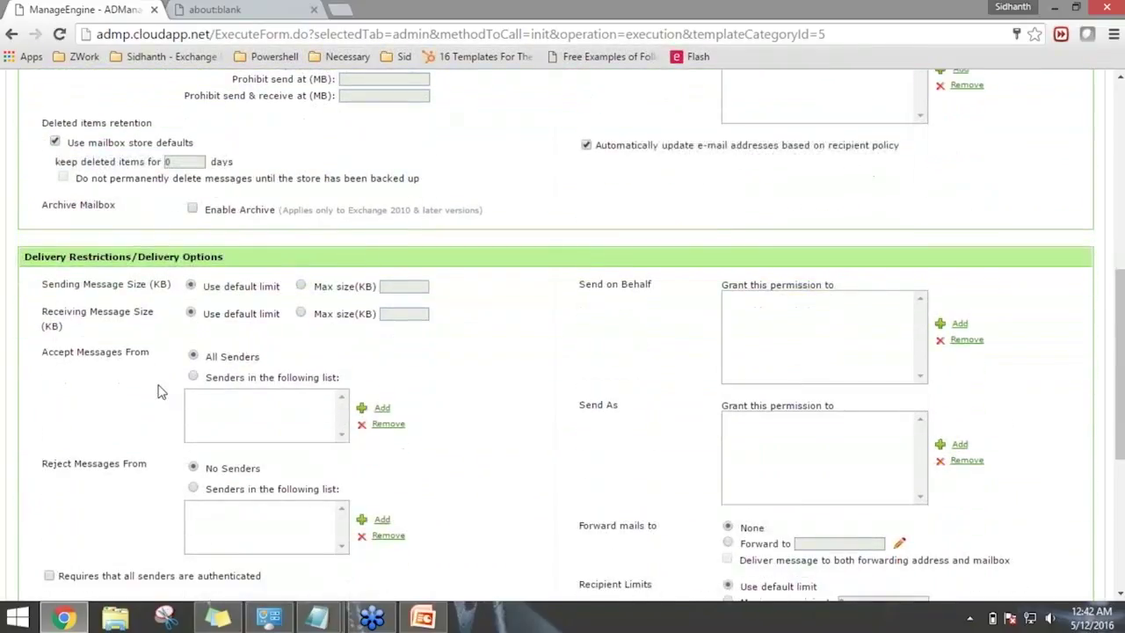
scroll(162, 392, "down", 2)
scroll(163, 237, "down", 1)
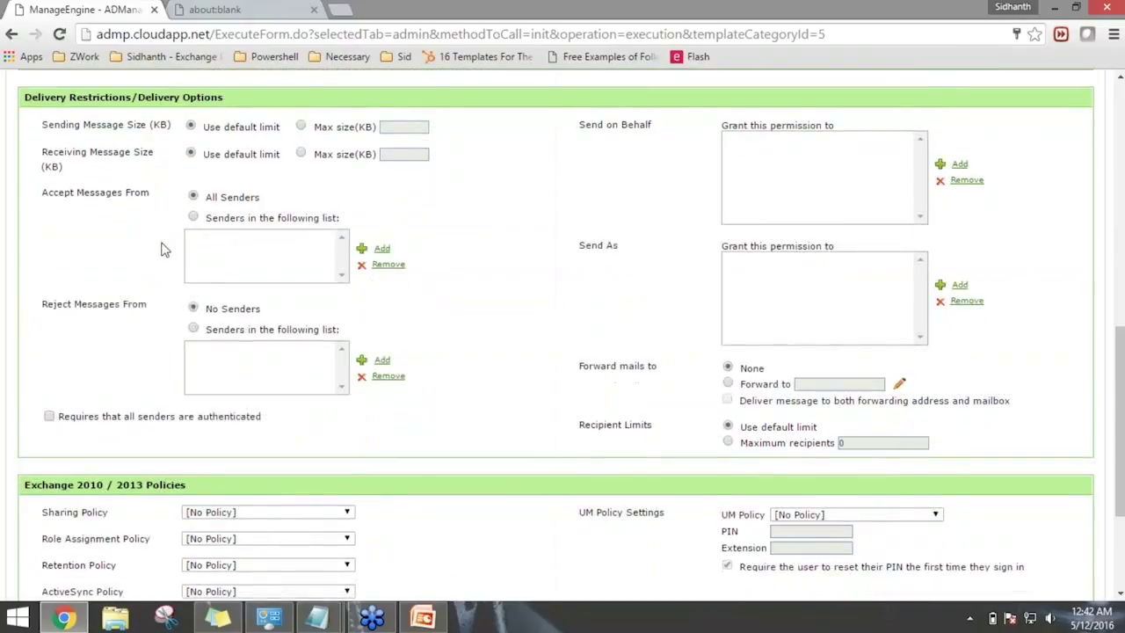
scroll(161, 249, "down", 3)
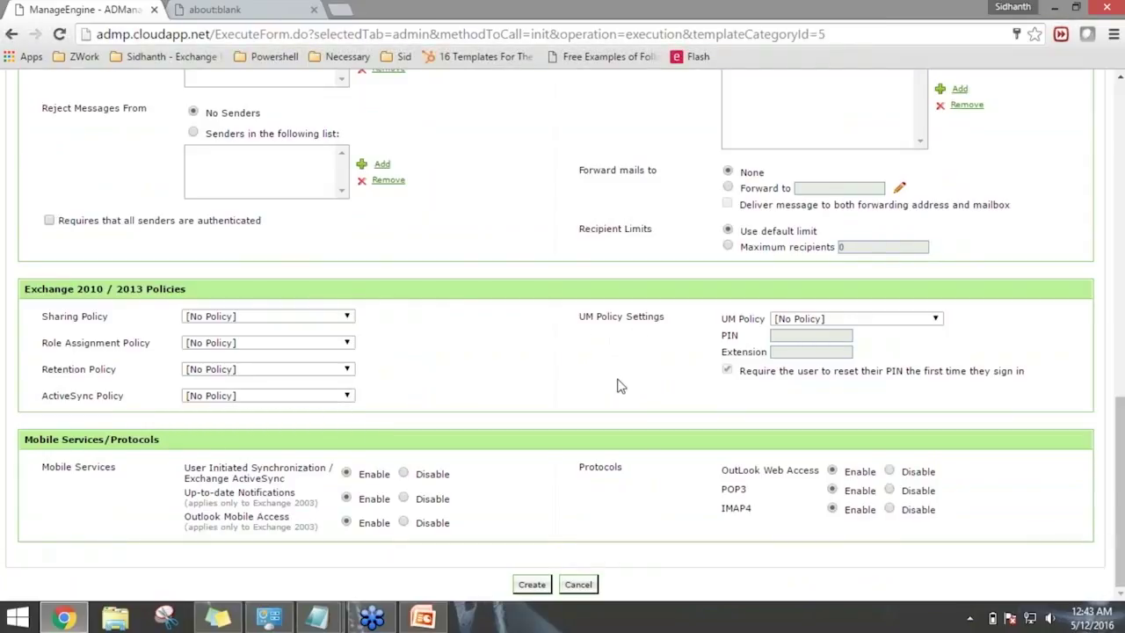
scroll(618, 401, "up", 5)
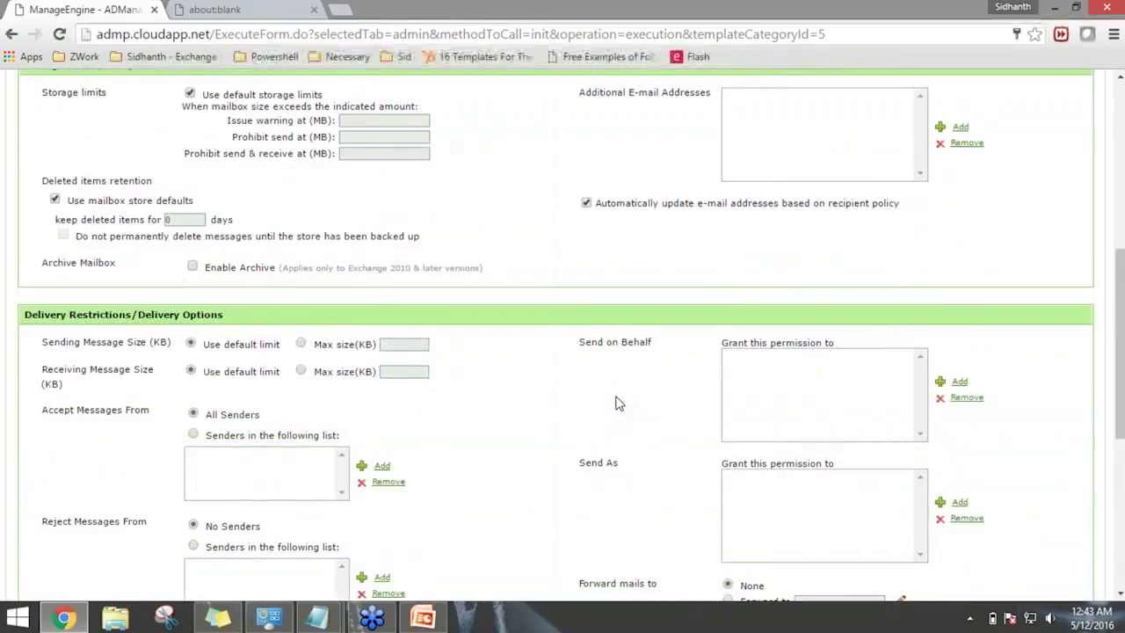
scroll(618, 401, "up", 4)
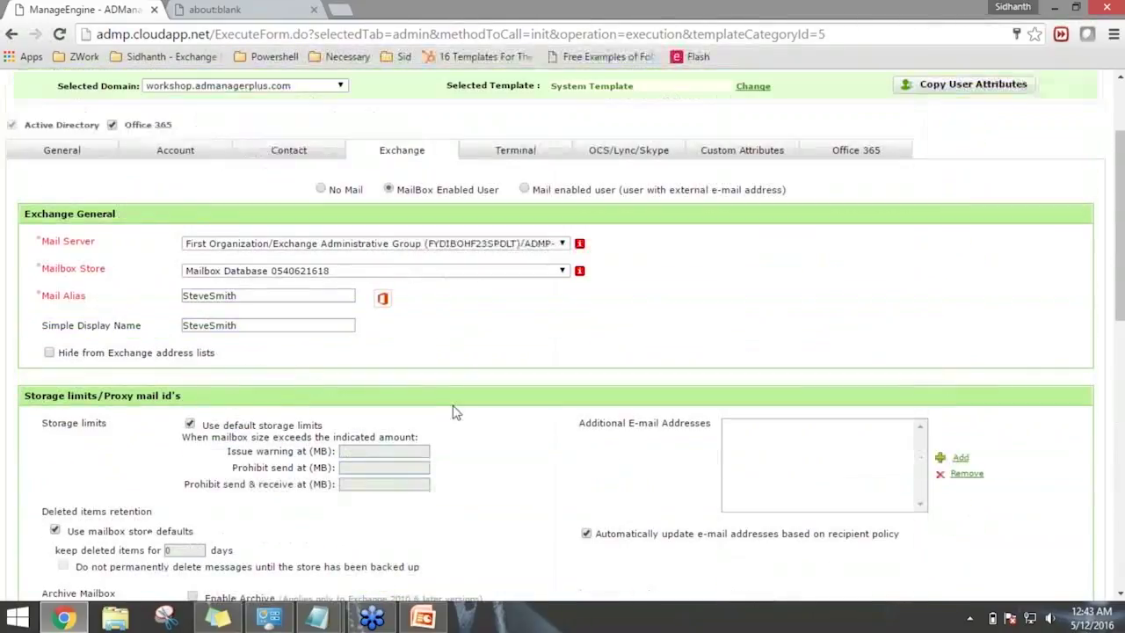
Show the user's Terminal services settings.
left_click(521, 157)
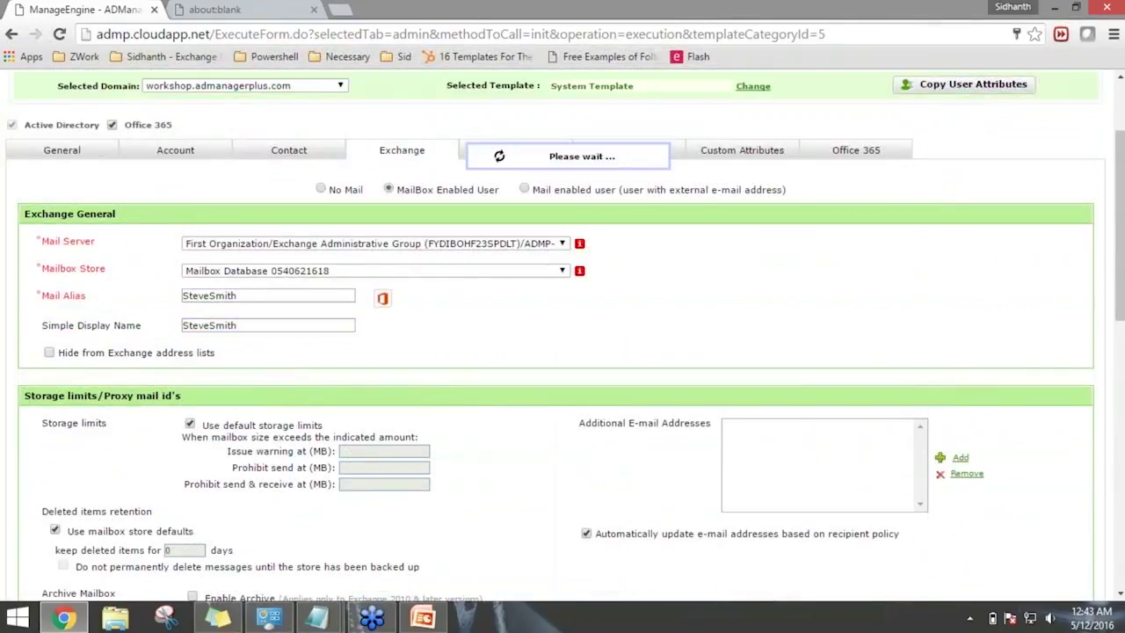
scroll(565, 267, "down", 1)
scroll(564, 267, "up", 1)
Try LCS/OCS and Skype for Business, revert to No Communication Server, then show Custom Attributes.
left_click(622, 229)
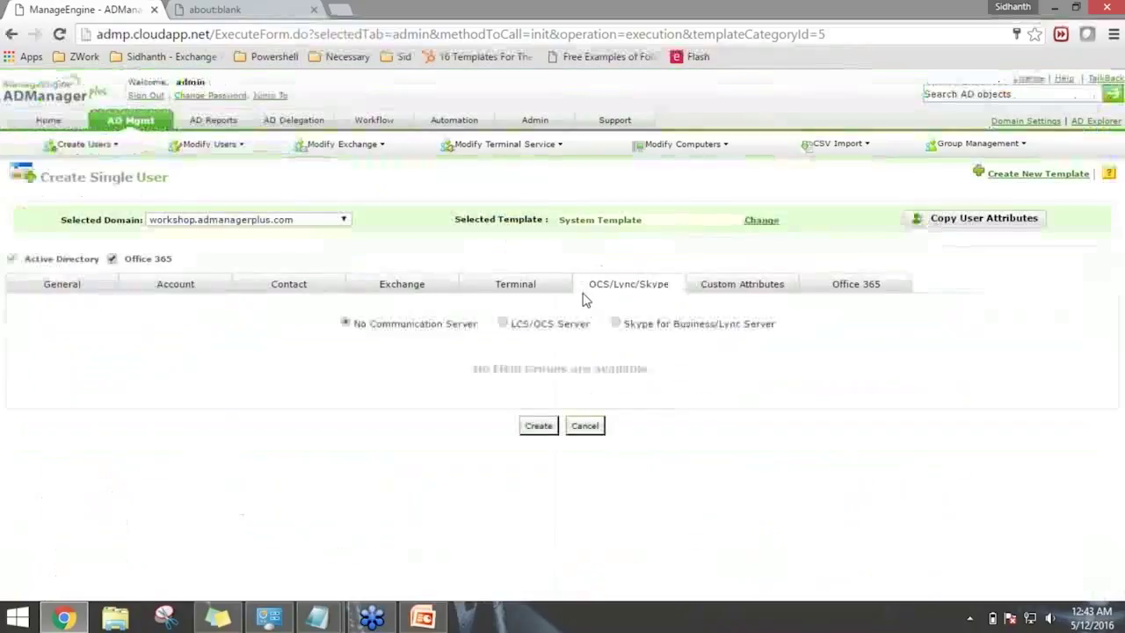
left_click(502, 323)
scroll(511, 328, "down", 2)
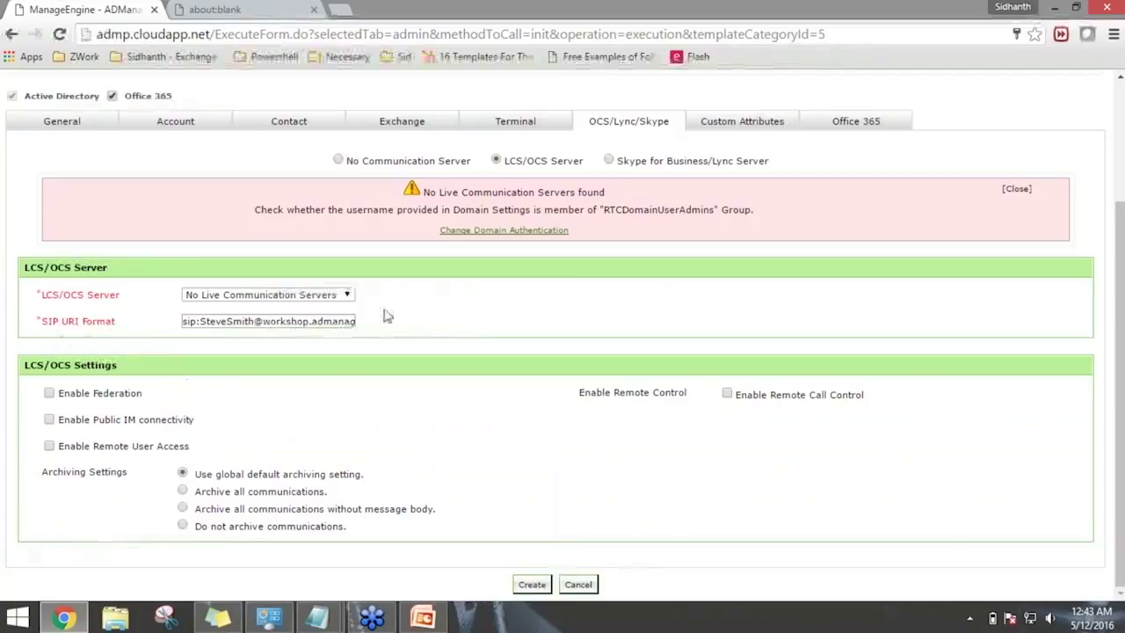
left_click(609, 161)
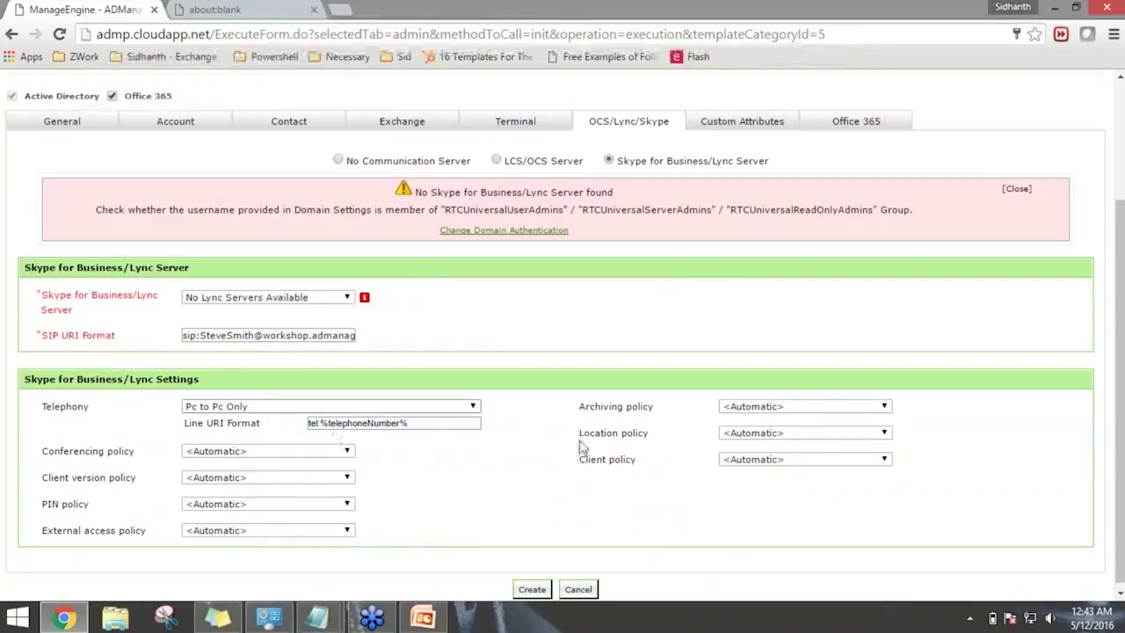
left_click(340, 164)
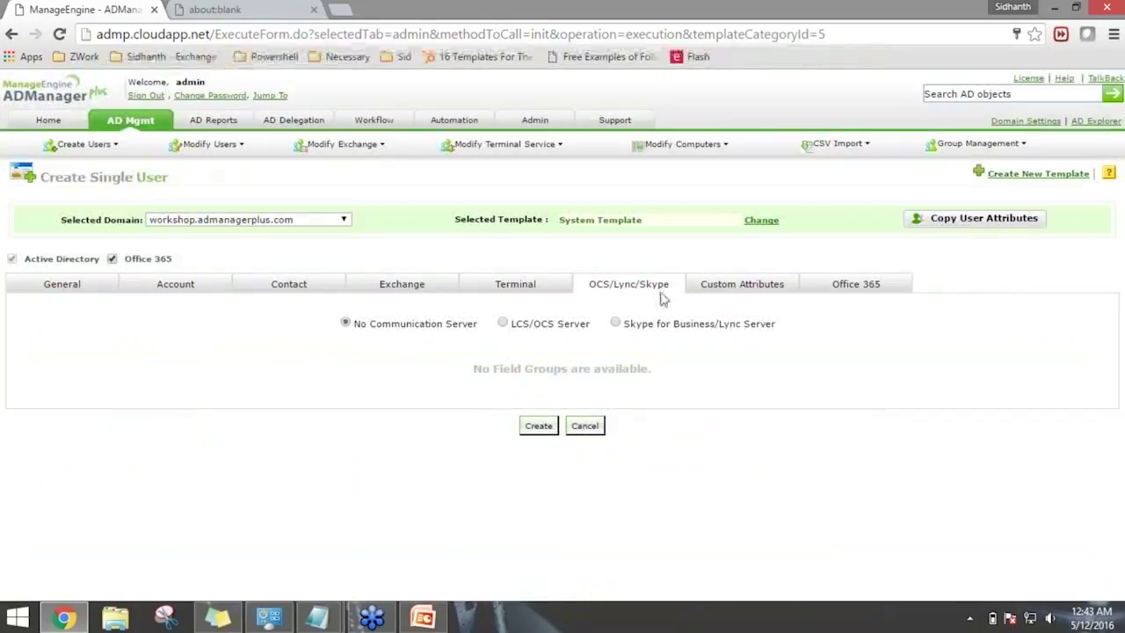
left_click(713, 289)
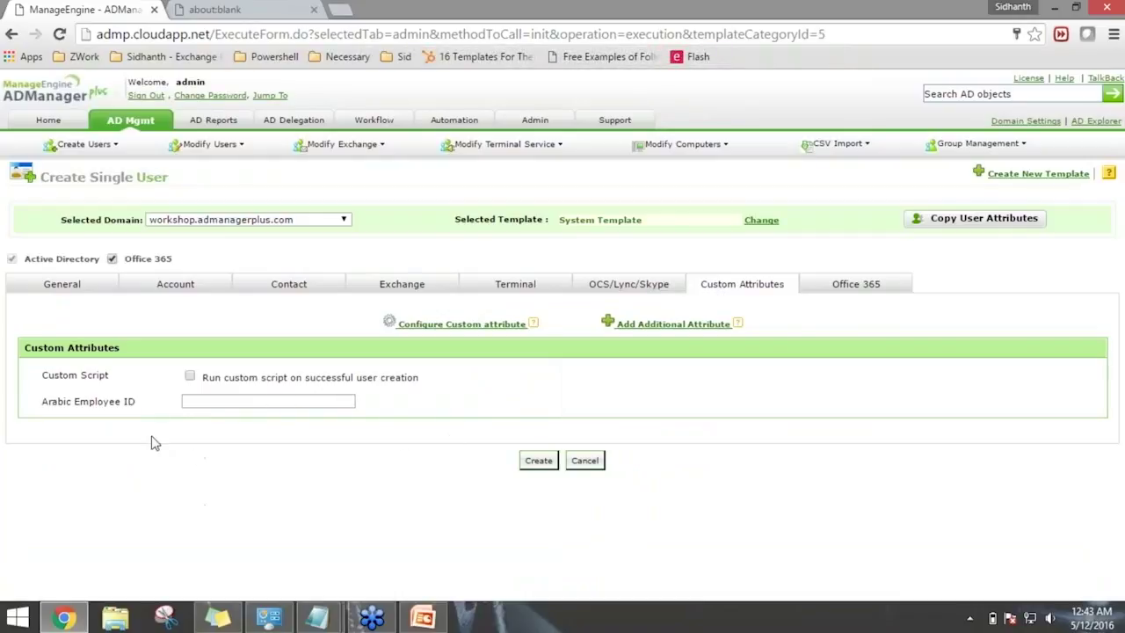
Leave Arabic Employee ID empty and choose 'Create in Office 365 (DirSync Enabled)'.
left_click(228, 400)
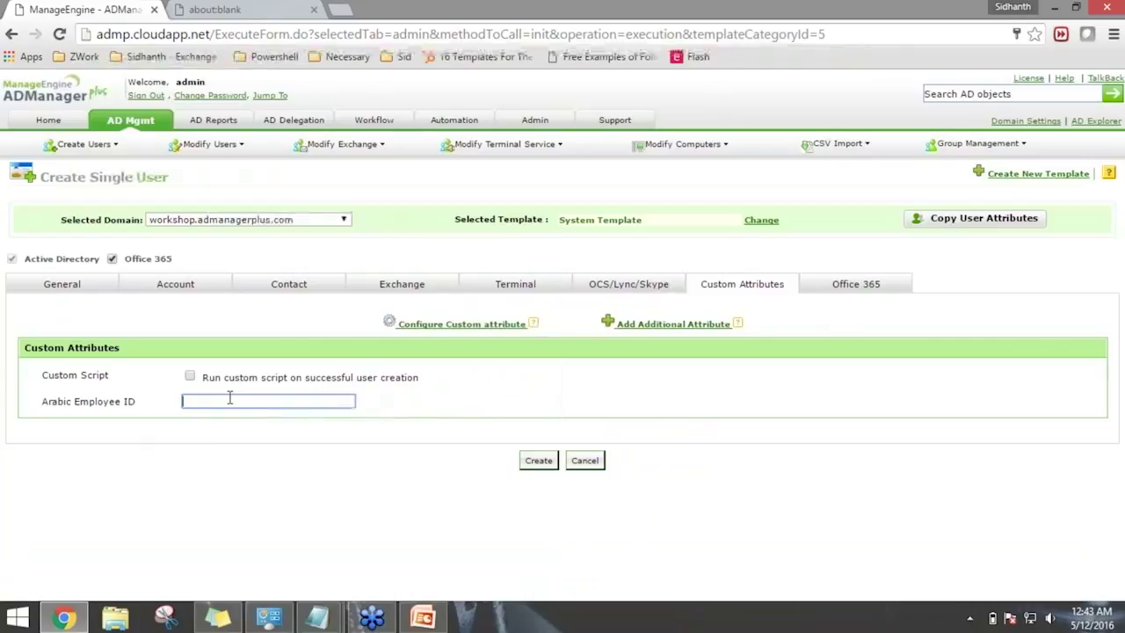
left_click(850, 301)
left_click(852, 286)
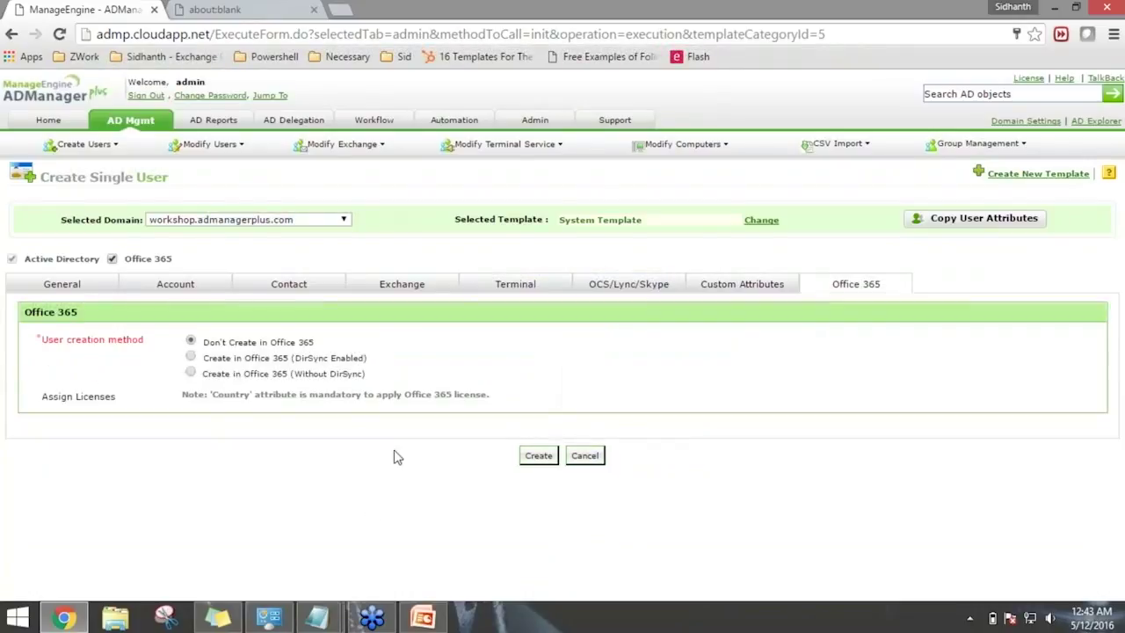
left_click(192, 357)
left_click_drag(243, 361, 322, 369)
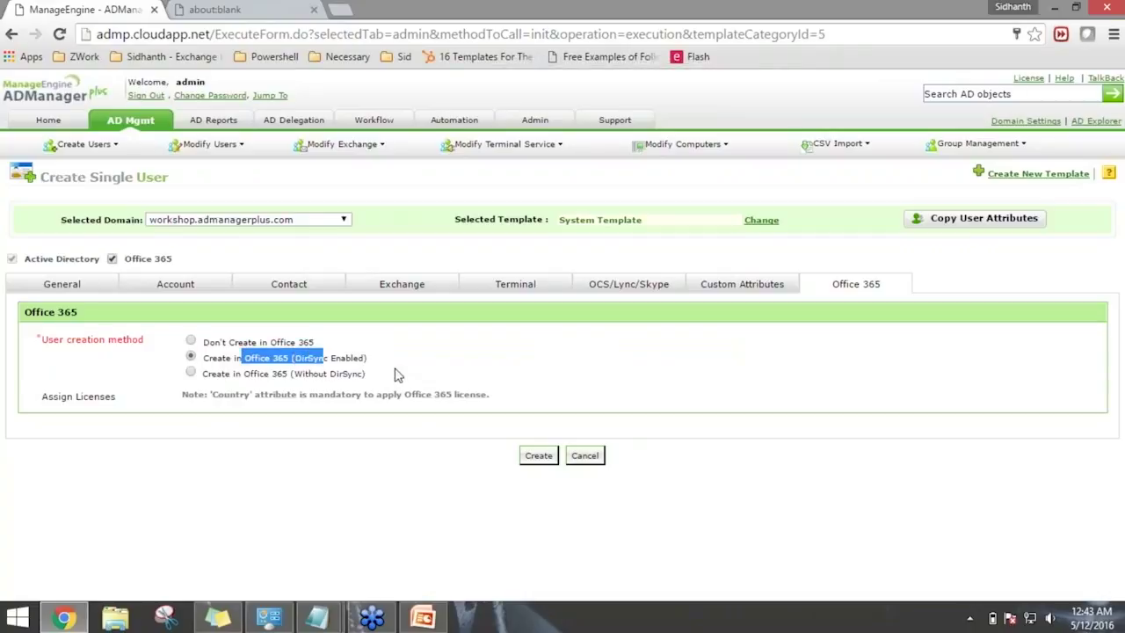
left_click(413, 502)
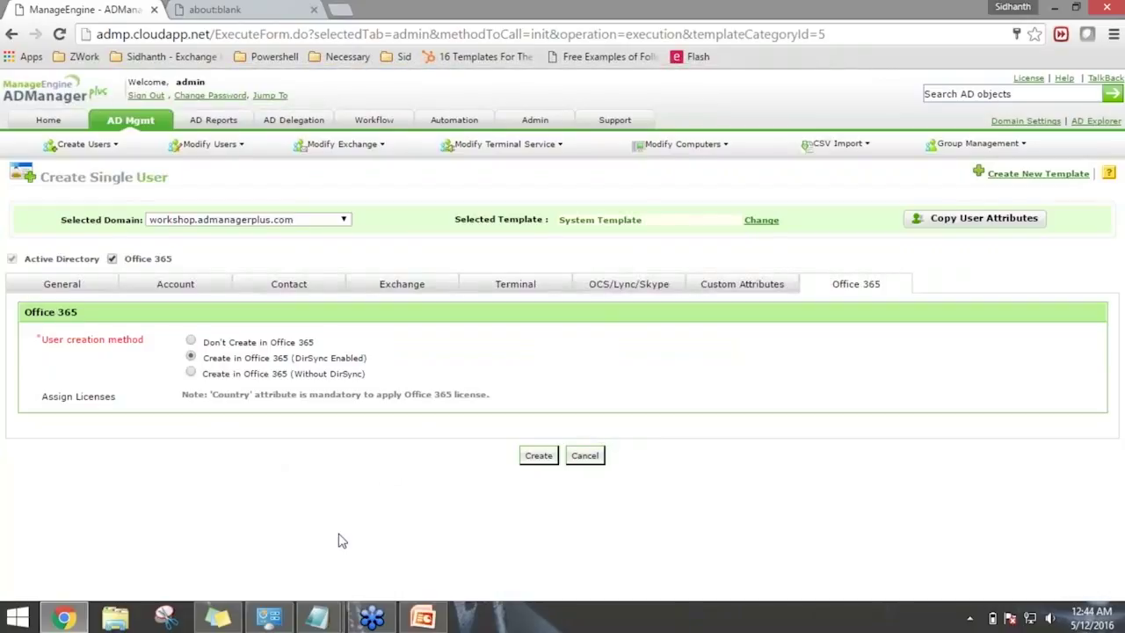
Create the user from the General page, then return to AD Mgmt > User Management.
left_click(93, 288)
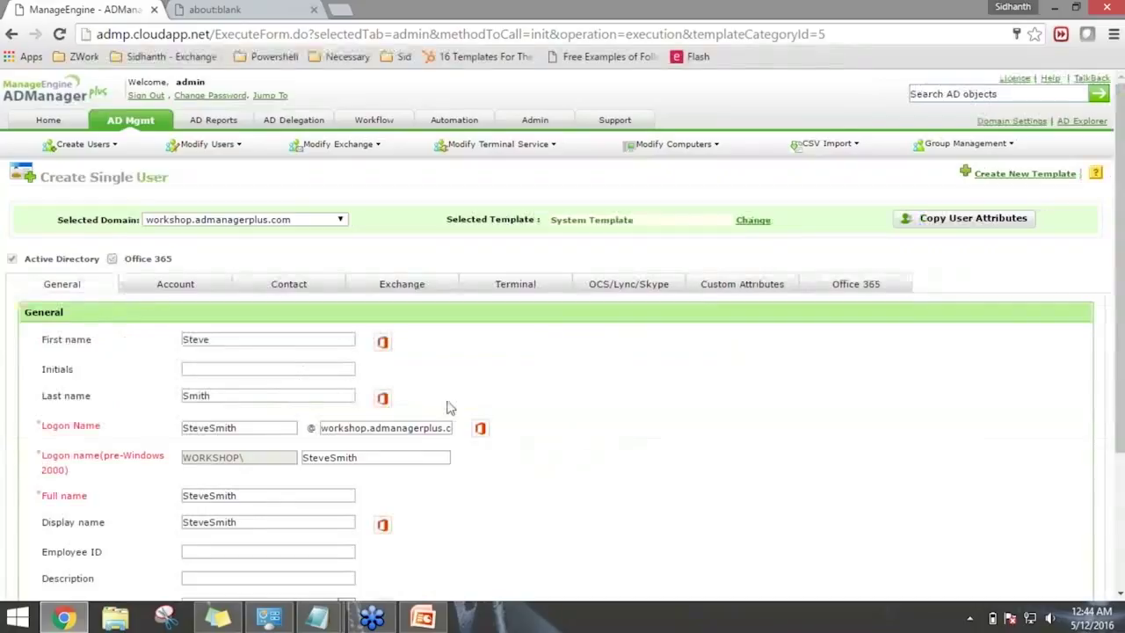
scroll(452, 407, "down", 2)
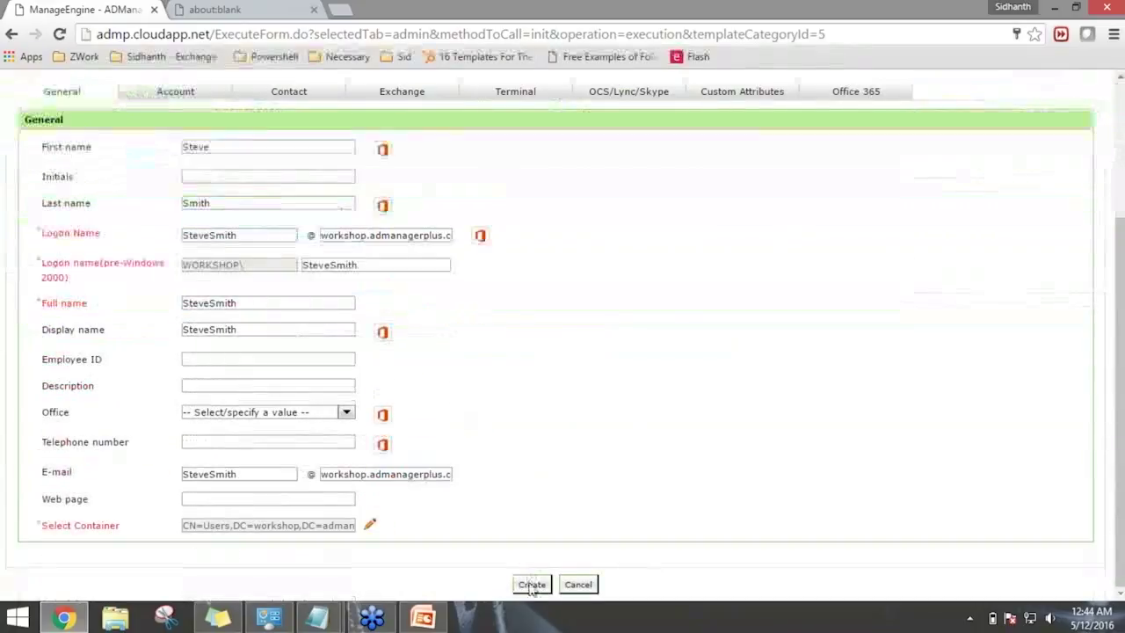
left_click(530, 585)
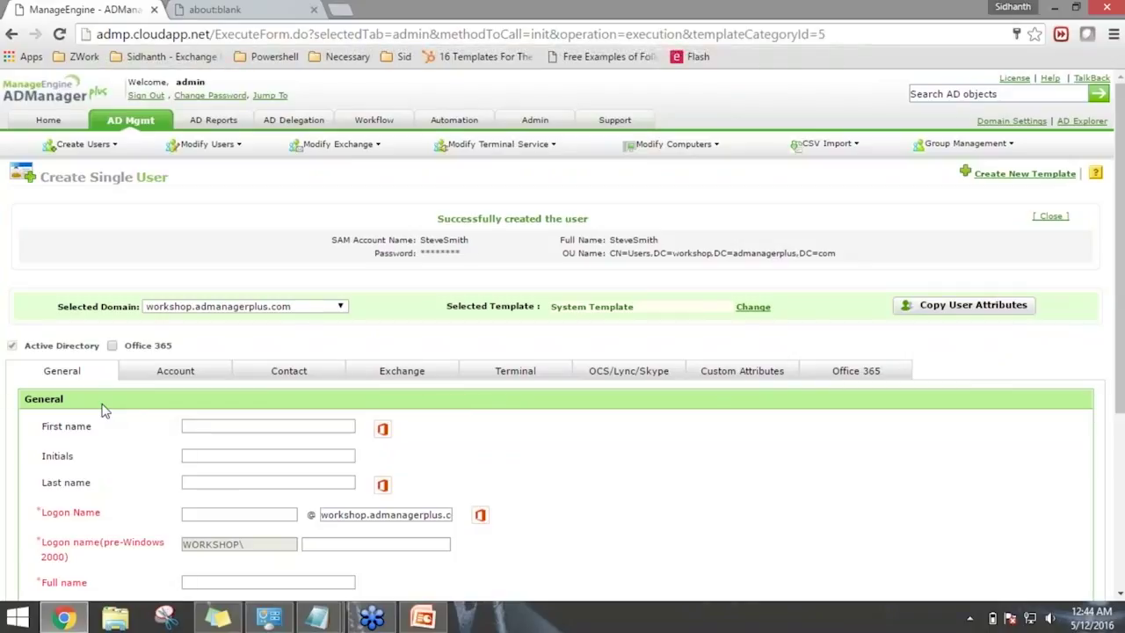
left_click(125, 125)
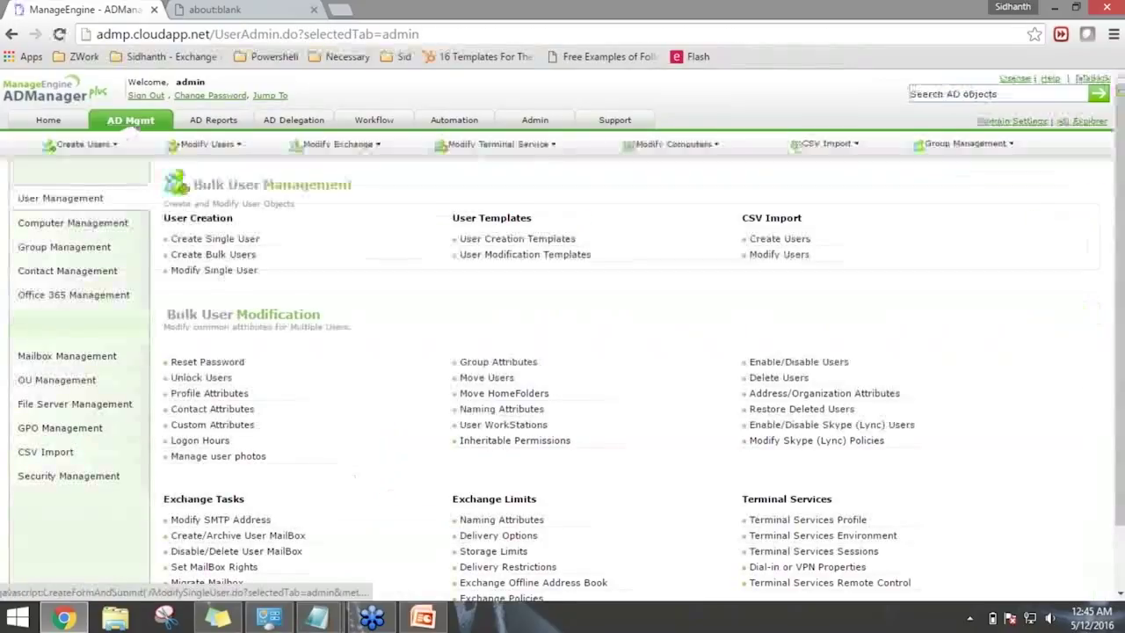
Bring the ADCreation.vbs script forward in Notepad and scroll through its code.
mouse_move(312, 615)
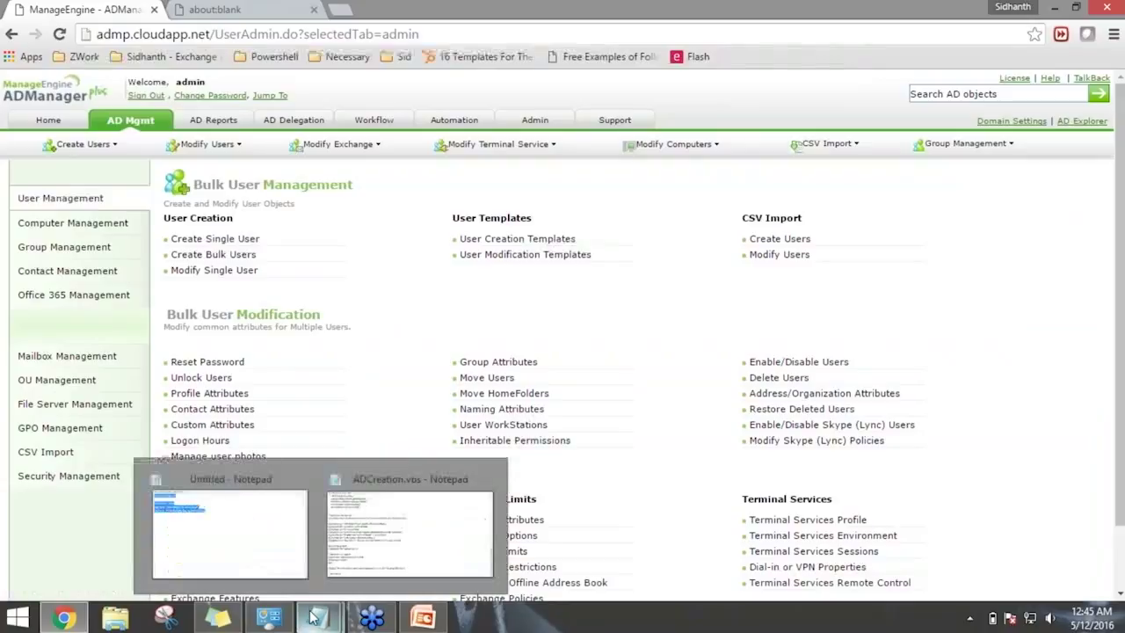
left_click(371, 553)
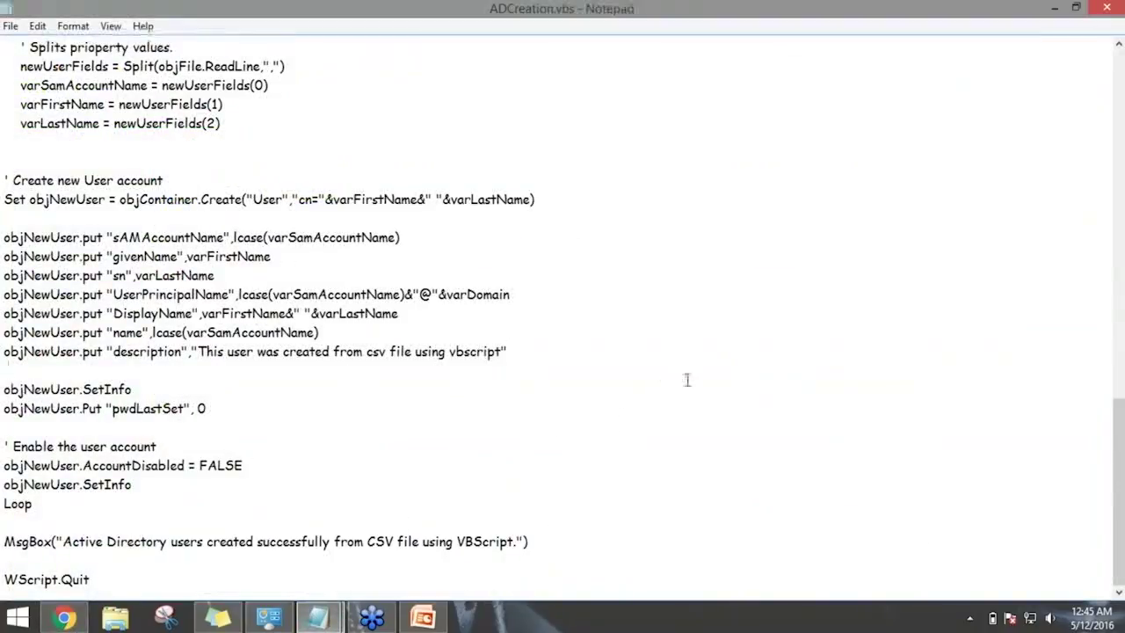
scroll(686, 379, "up", 5)
scroll(704, 388, "up", 11)
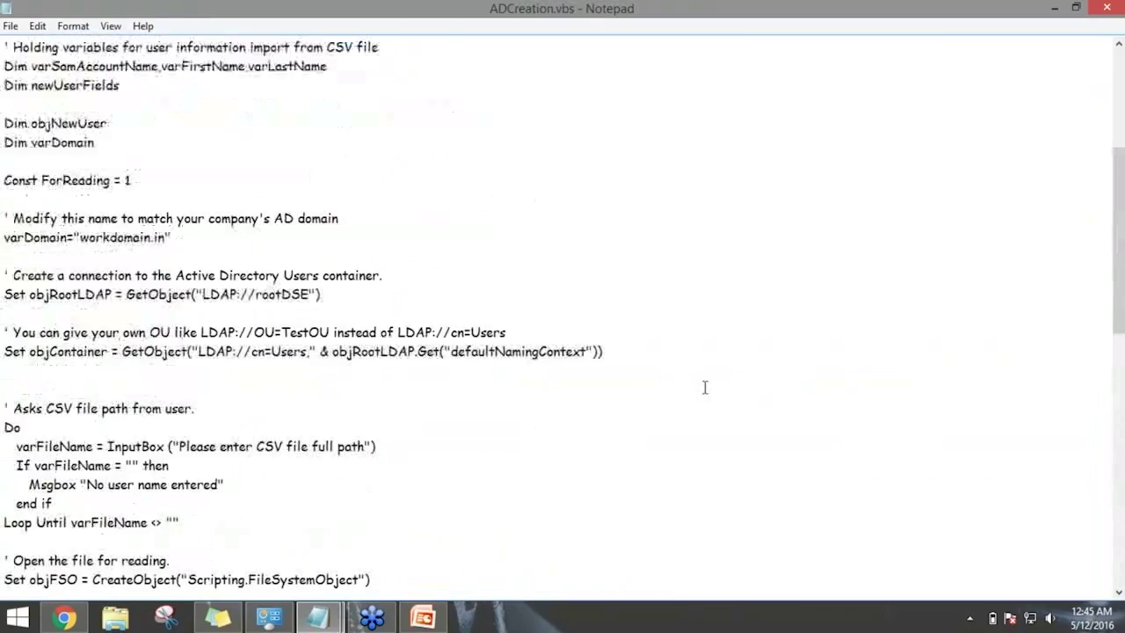
scroll(703, 387, "up", 2)
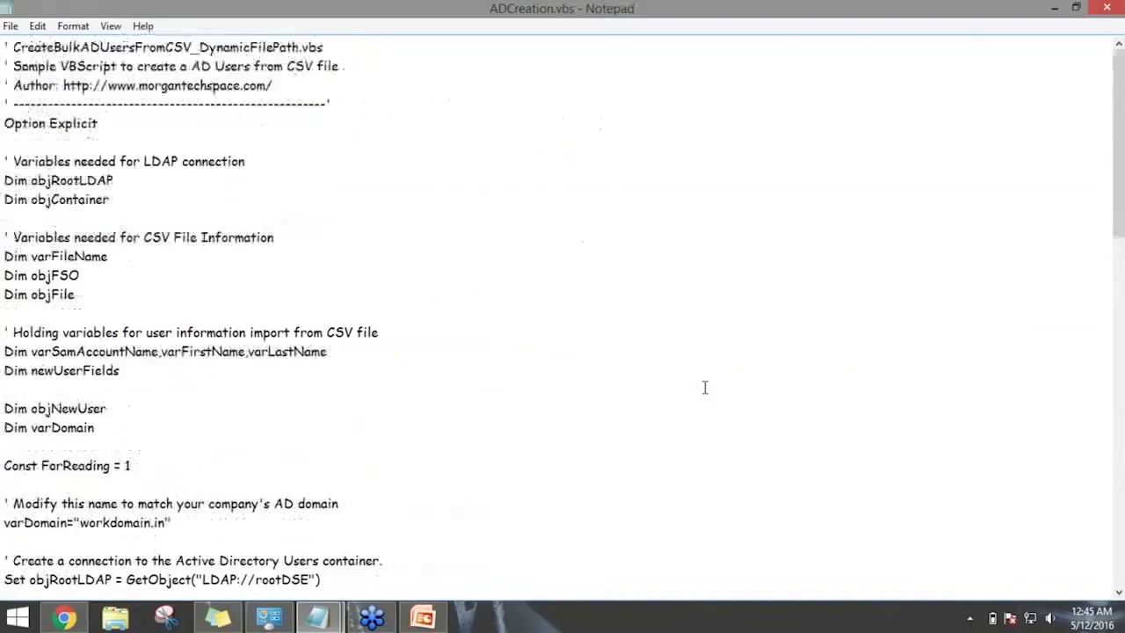
scroll(704, 388, "down", 5)
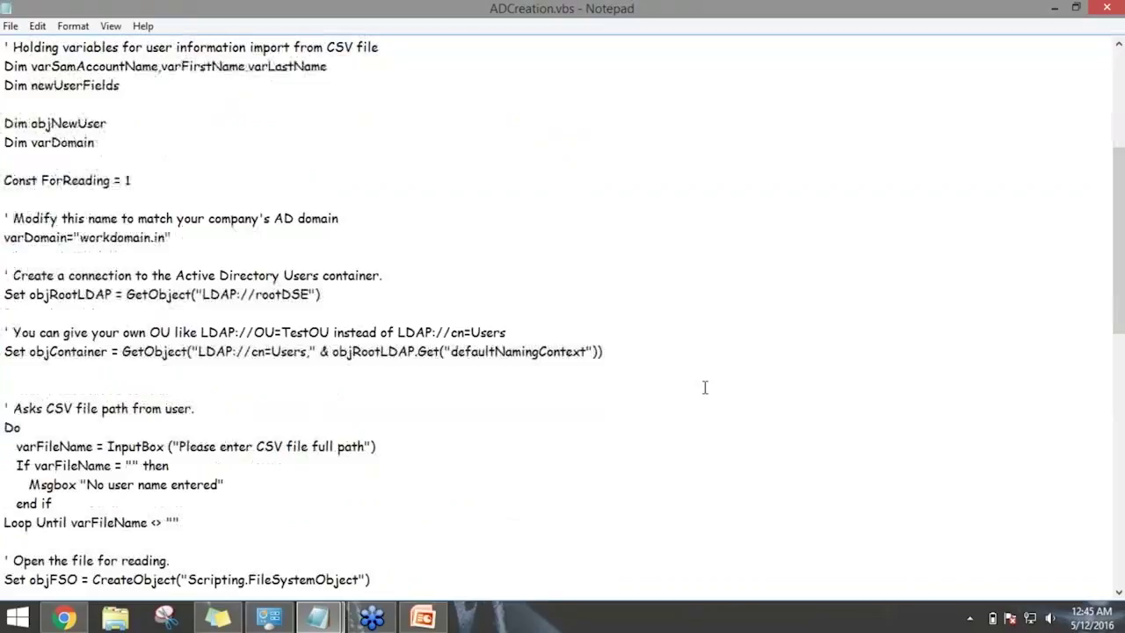
scroll(704, 387, "down", 2)
scroll(704, 388, "down", 3)
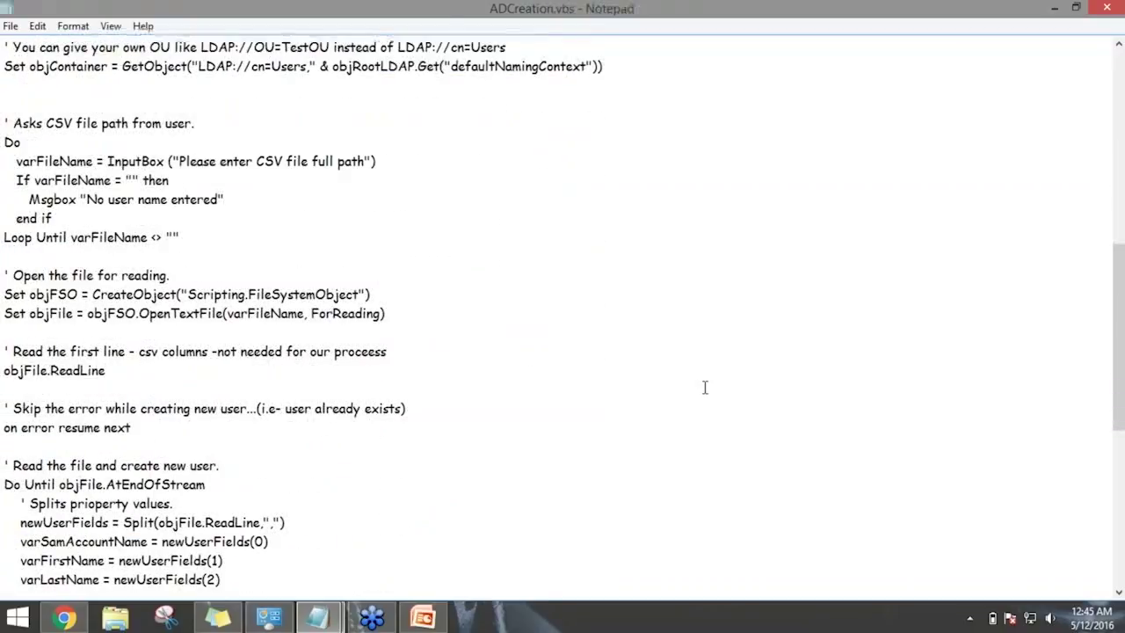
scroll(704, 387, "down", 4)
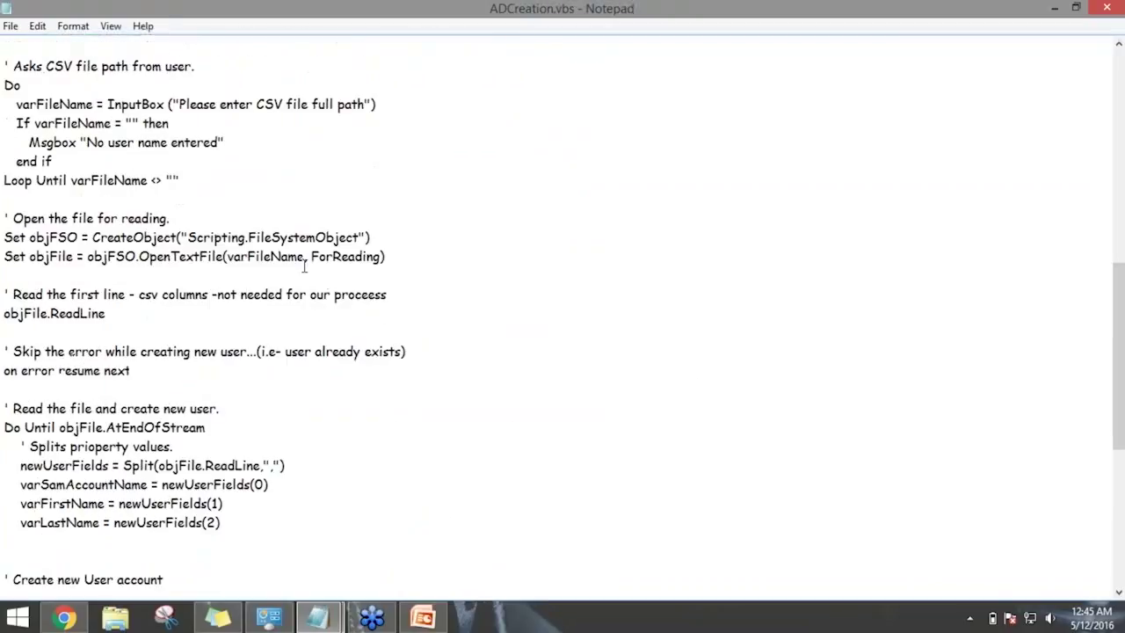
left_click_drag(94, 199, 324, 441)
scroll(324, 440, "down", 4)
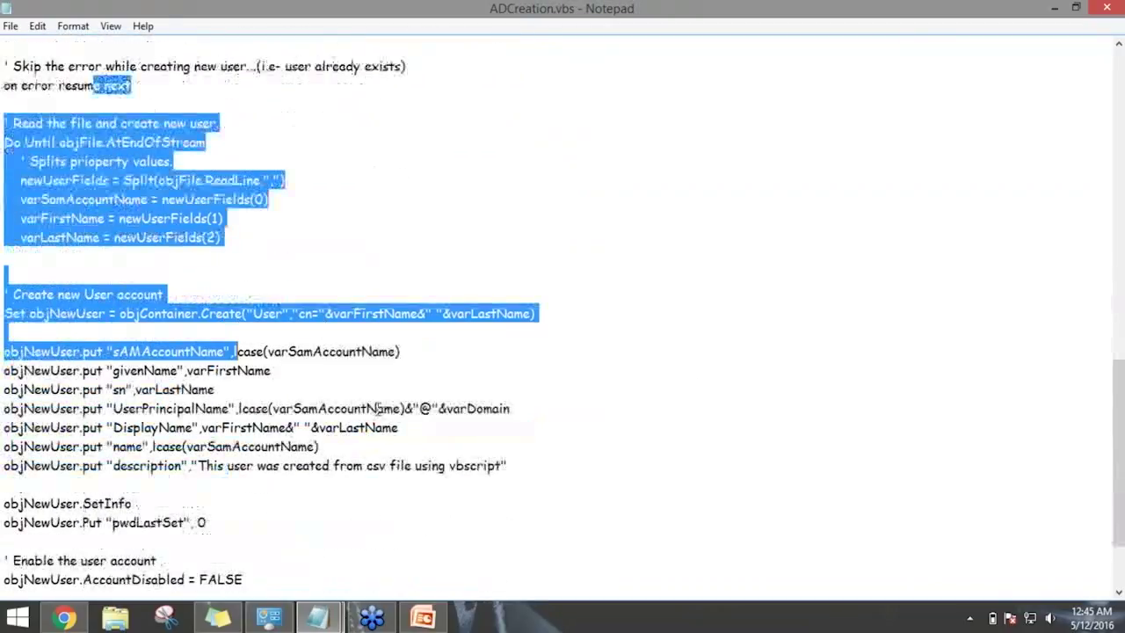
Minimize and restore Notepad, maximize it, and erase all the script text with Ctrl+A, Delete.
left_click_drag(817, 10, 742, 78)
left_click(982, 70)
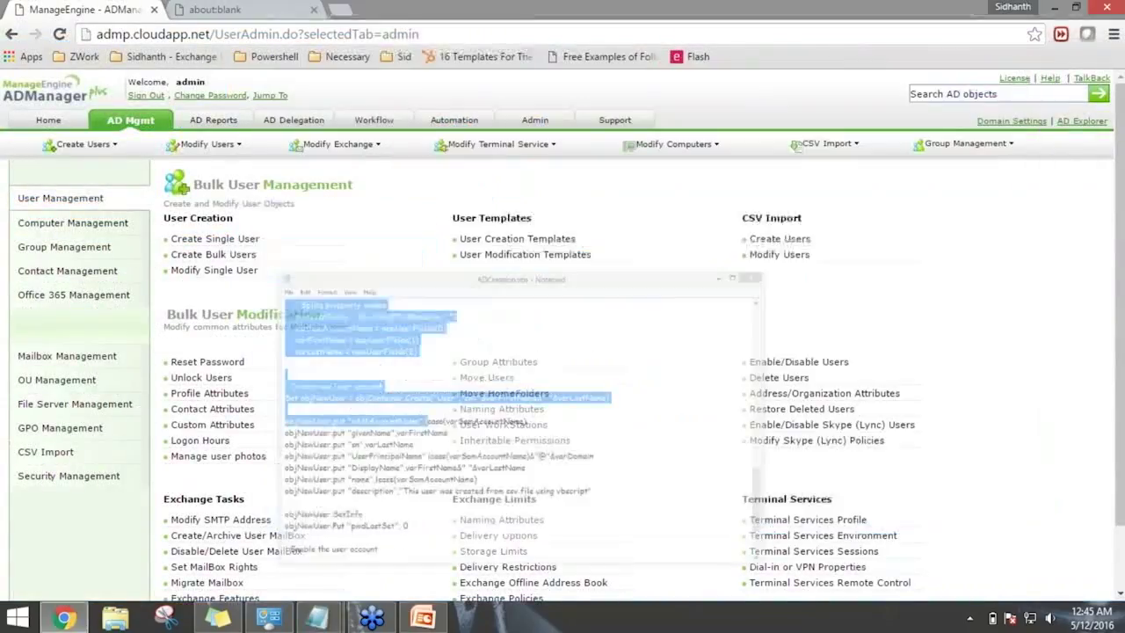
mouse_move(313, 626)
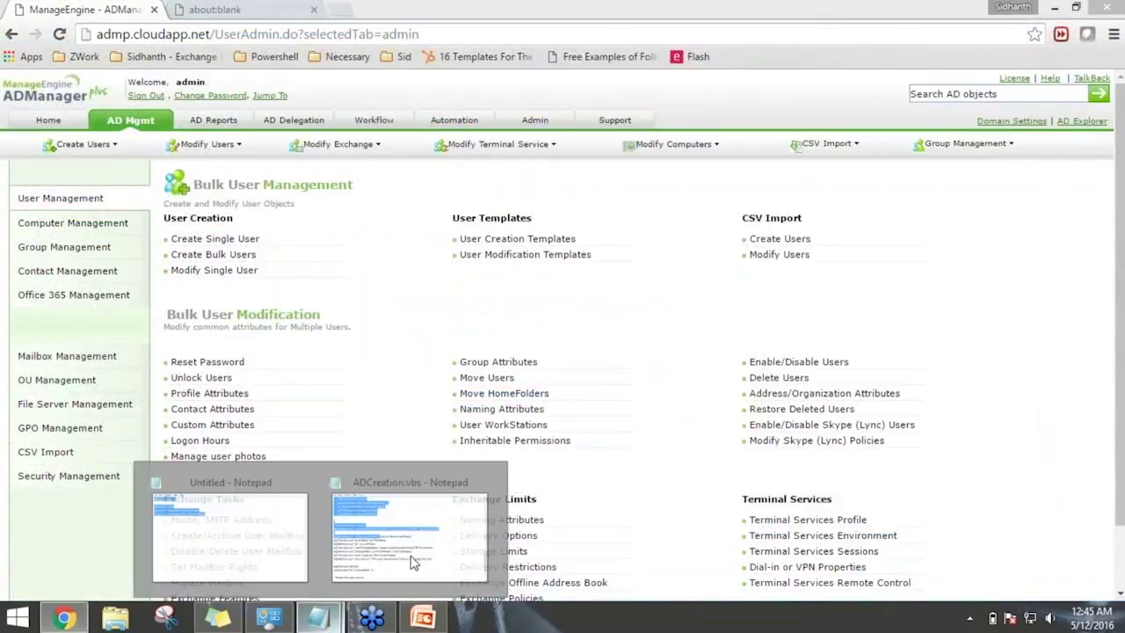
left_click(414, 562)
left_click(620, 283)
double_click(695, 73)
left_click(585, 237)
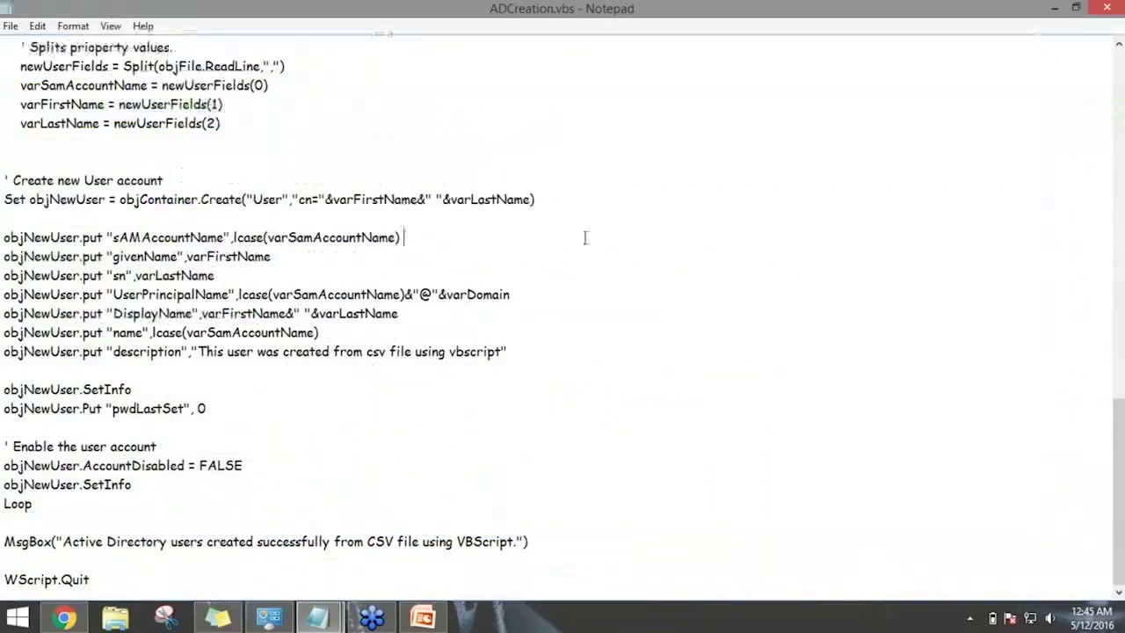
key("ctrl+a")
key("Delete")
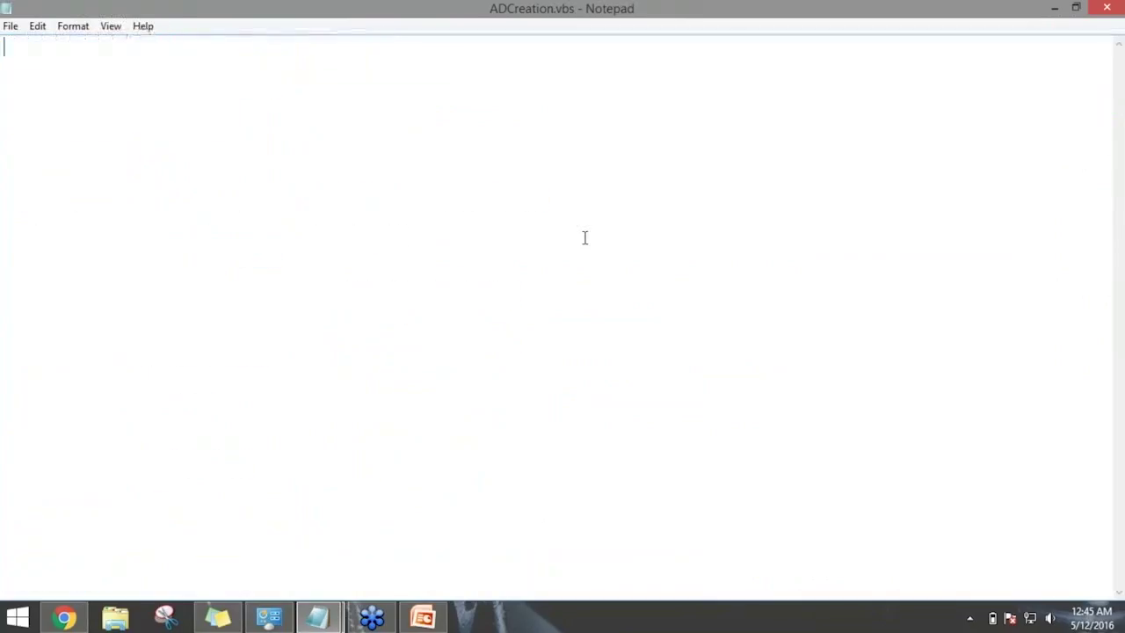
Write the header line givenName,sn,password in ADCreation.vbs, then bring up the ADManager Plus help index.
type("givenName,sn,password")
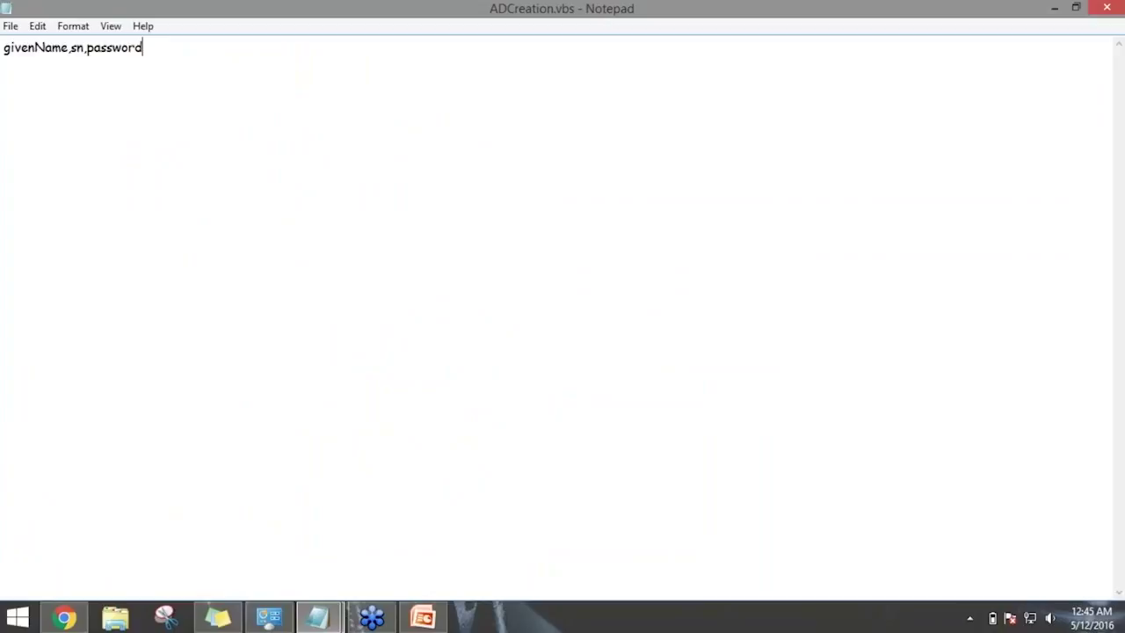
left_click_drag(948, 8, 960, 72)
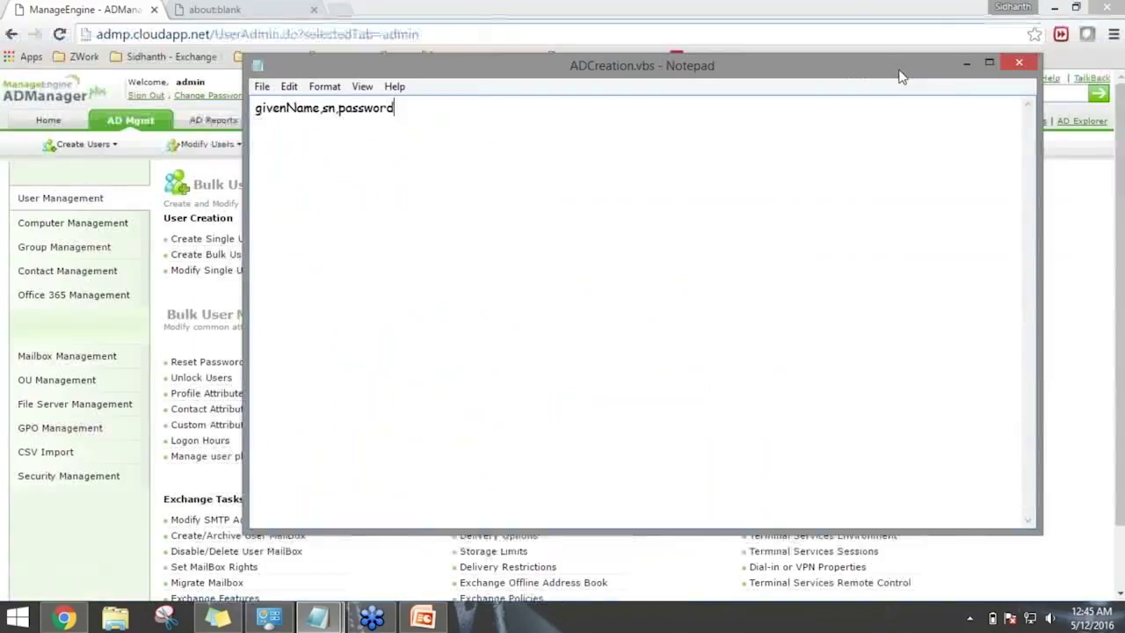
left_click(966, 64)
left_click(1050, 79)
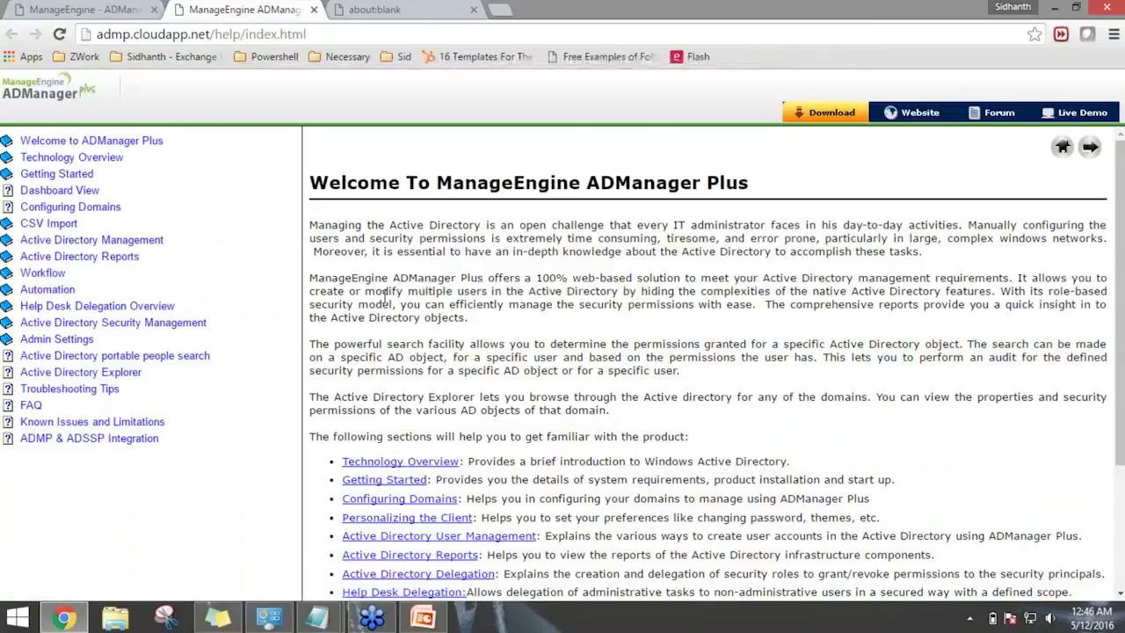
Browse Active Directory Management > User Management > Create Users > bulk CSV creation to the supported LDAP attributes list.
left_click(93, 240)
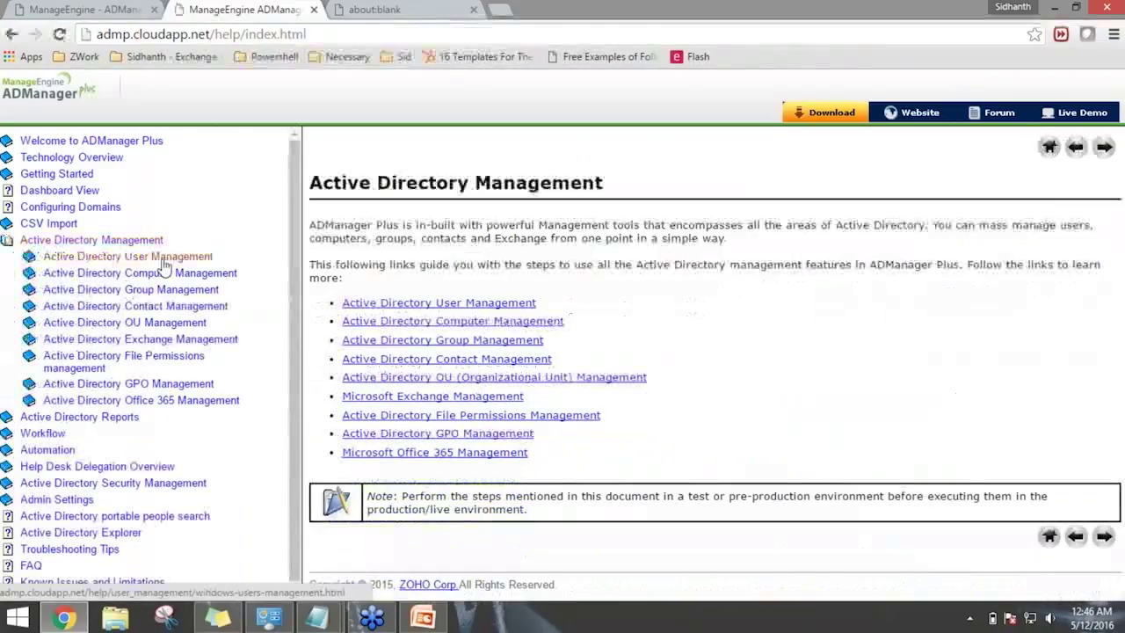
left_click(162, 258)
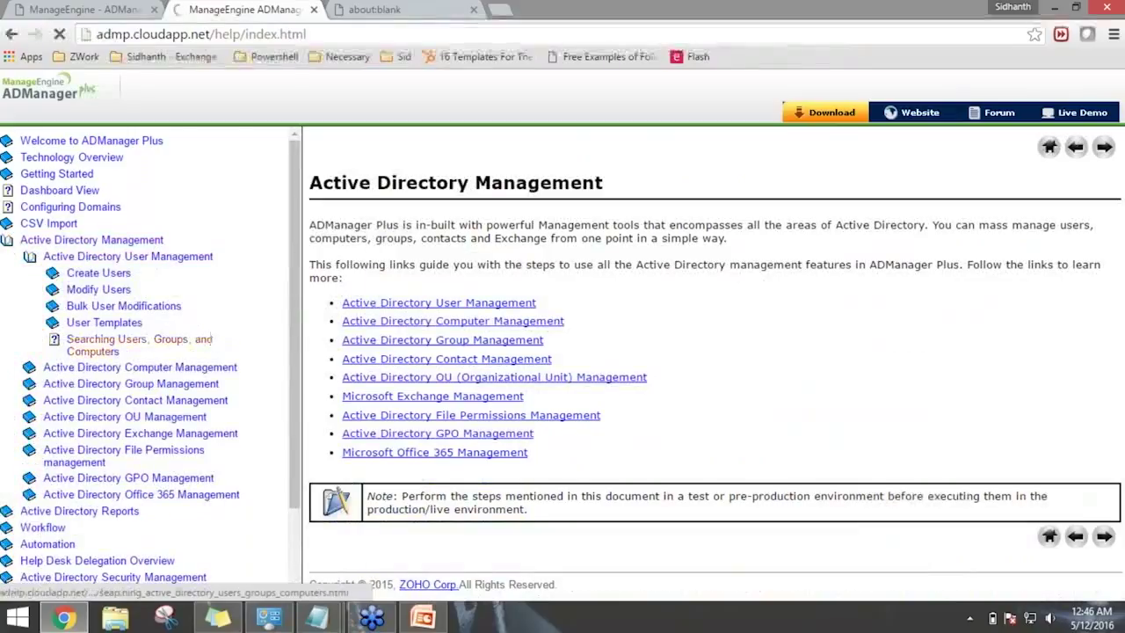
left_click(98, 272)
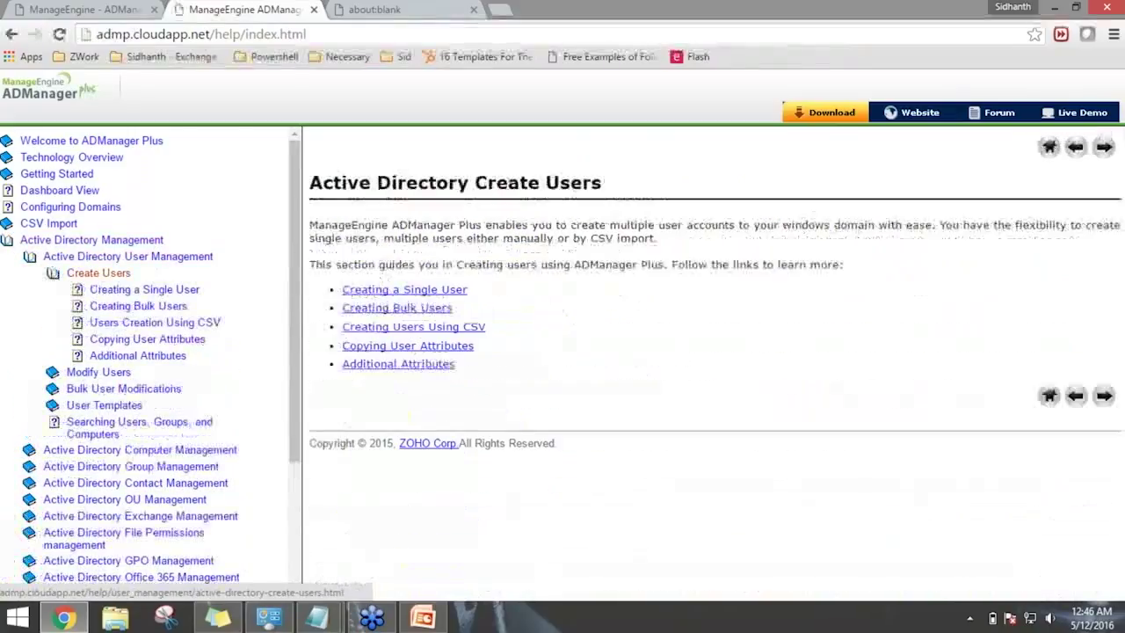
left_click(129, 307)
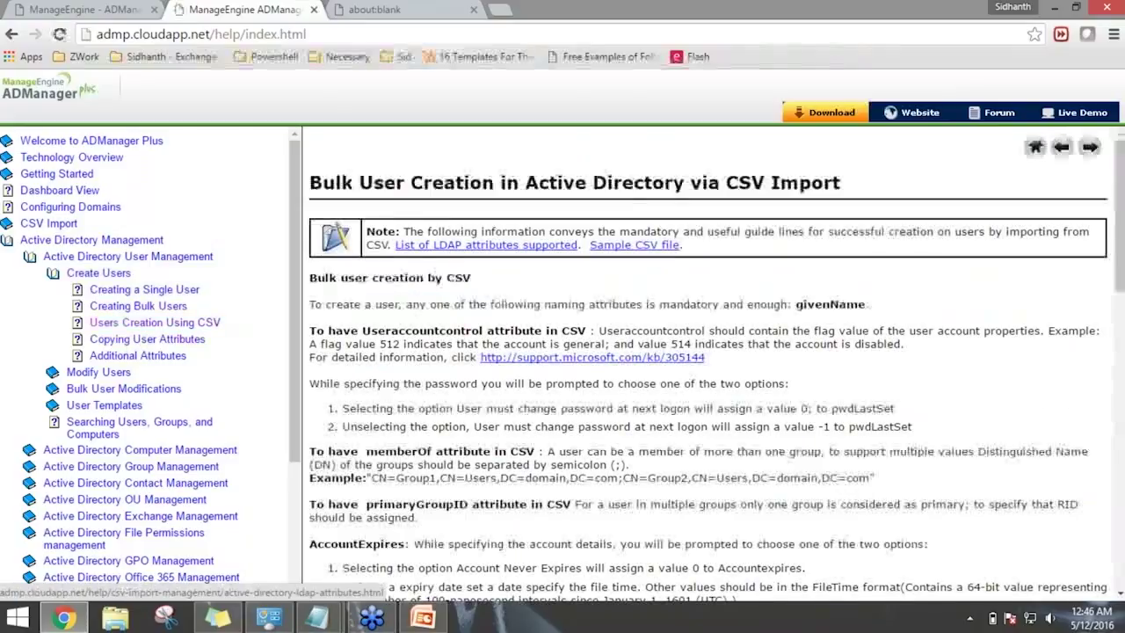
left_click(474, 245)
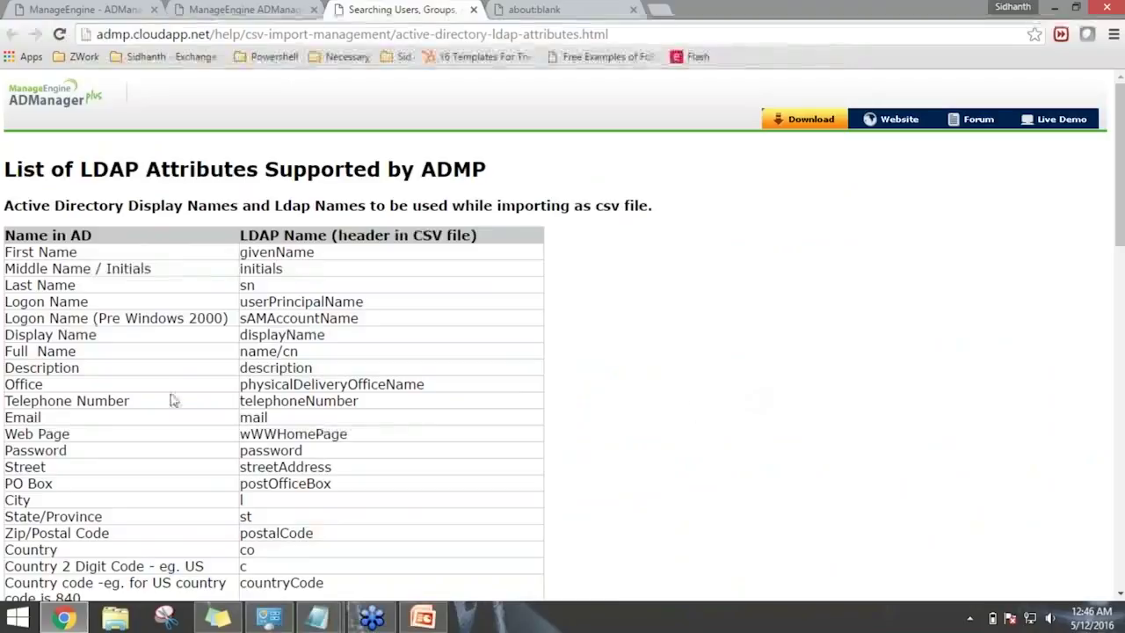
left_click_drag(92, 268, 49, 252)
left_click(88, 253)
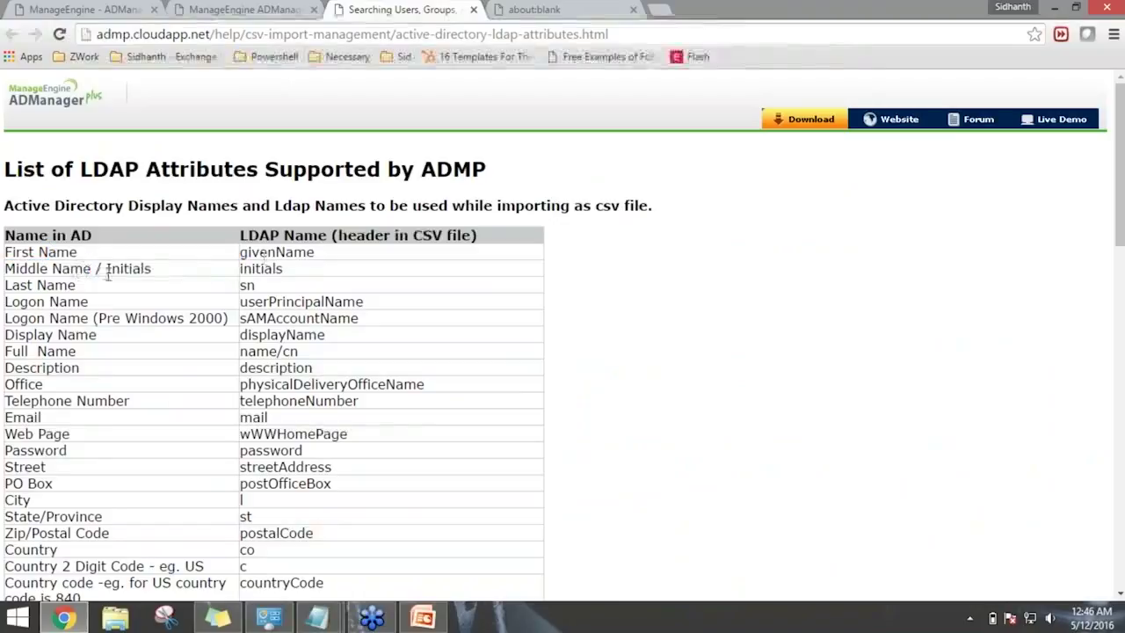
double_click(263, 270)
left_click_drag(153, 291, 46, 286)
left_click_drag(257, 290, 247, 286)
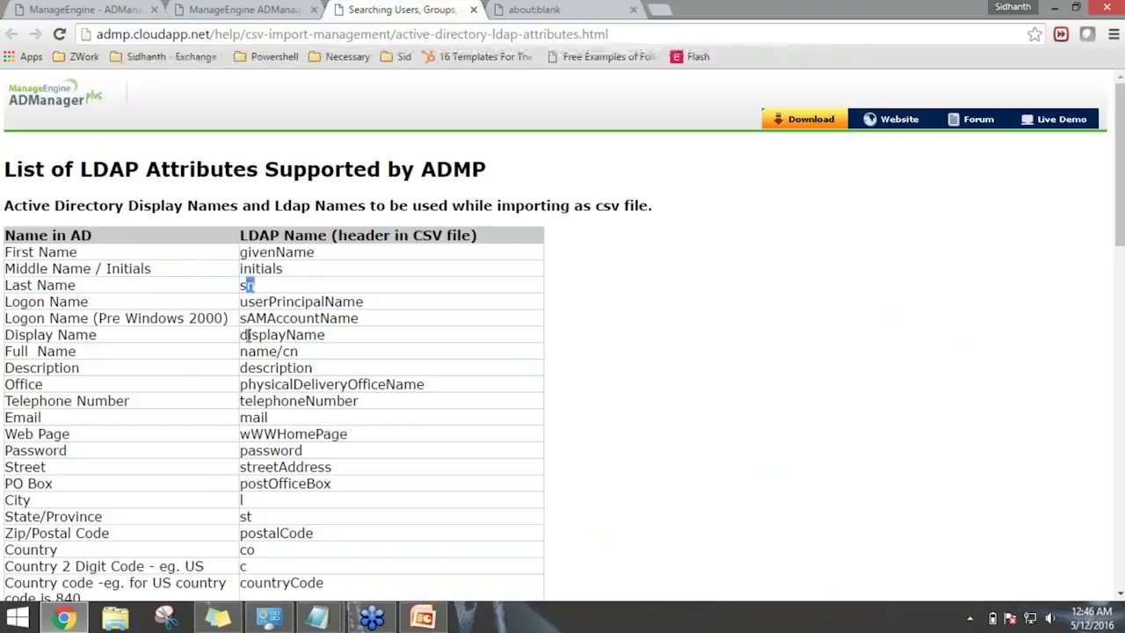
scroll(249, 334, "down", 3)
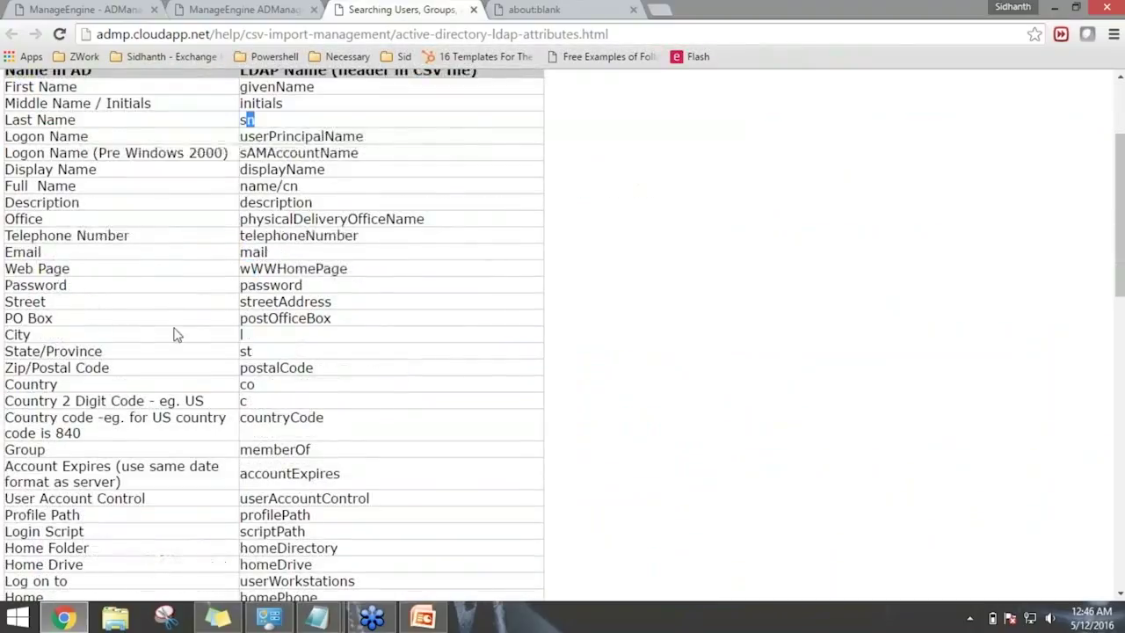
scroll(281, 326, "up", 1)
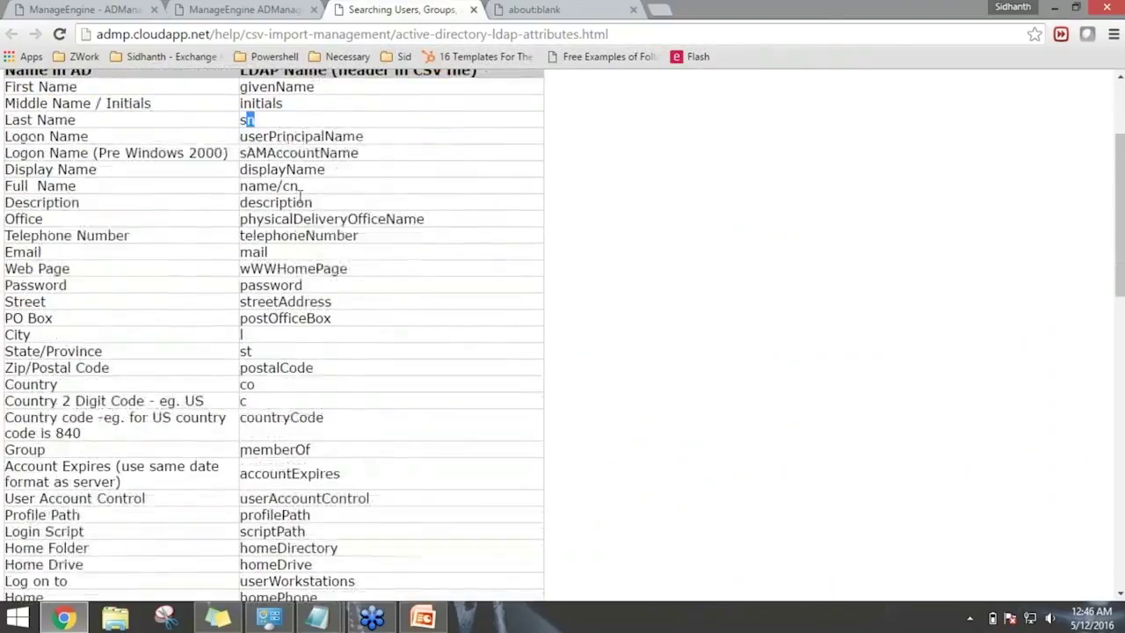
left_click_drag(283, 153, 340, 153)
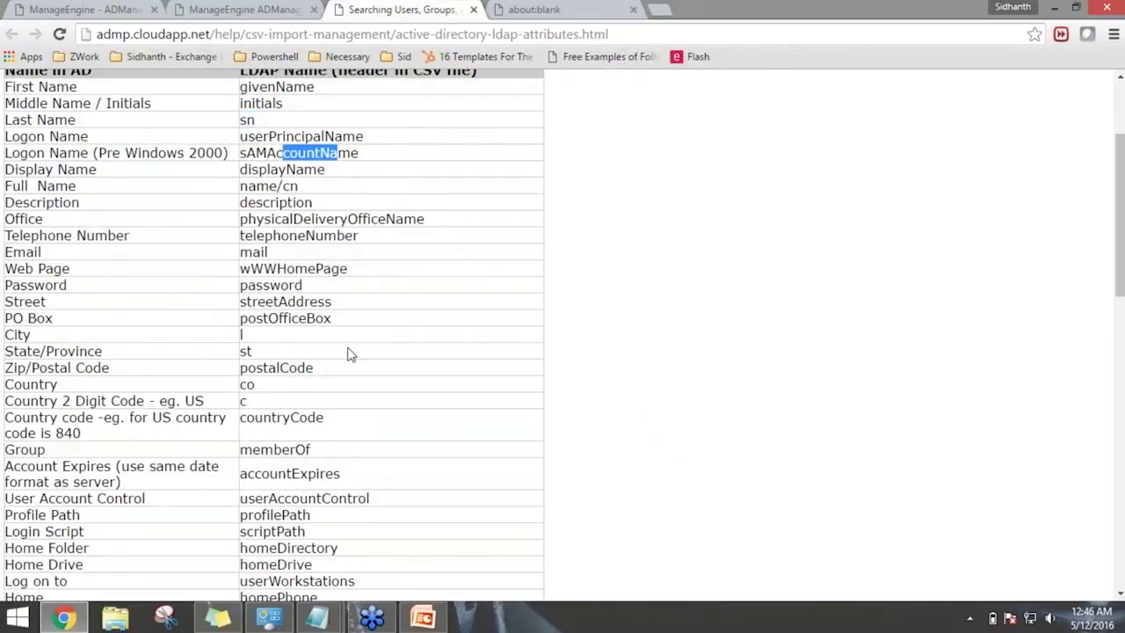
scroll(349, 354, "up", 2)
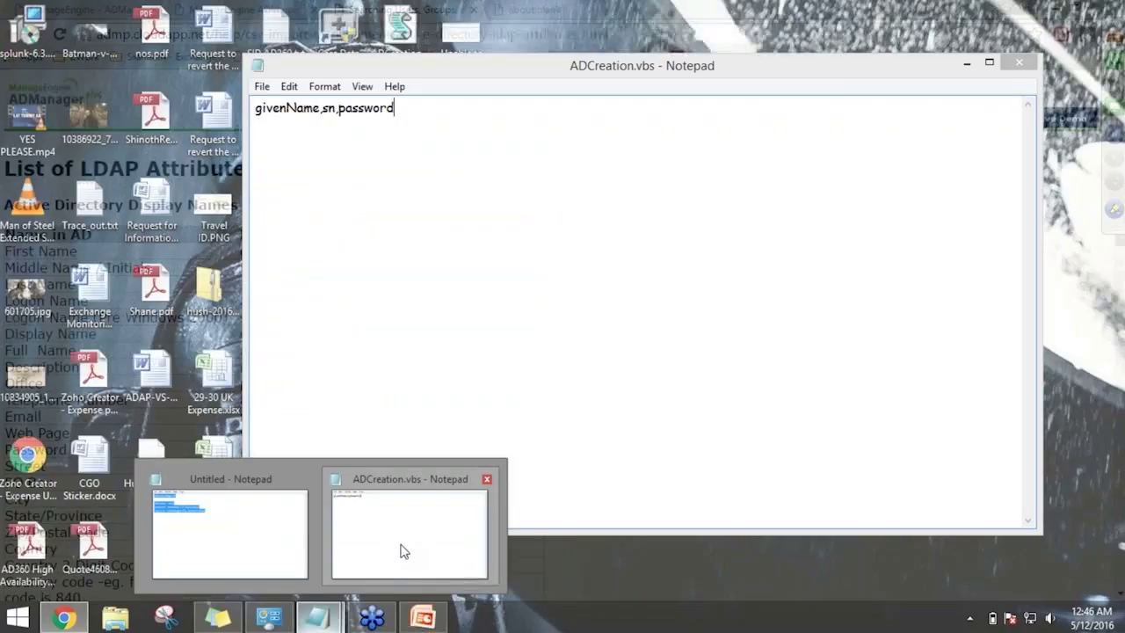
left_click(401, 547)
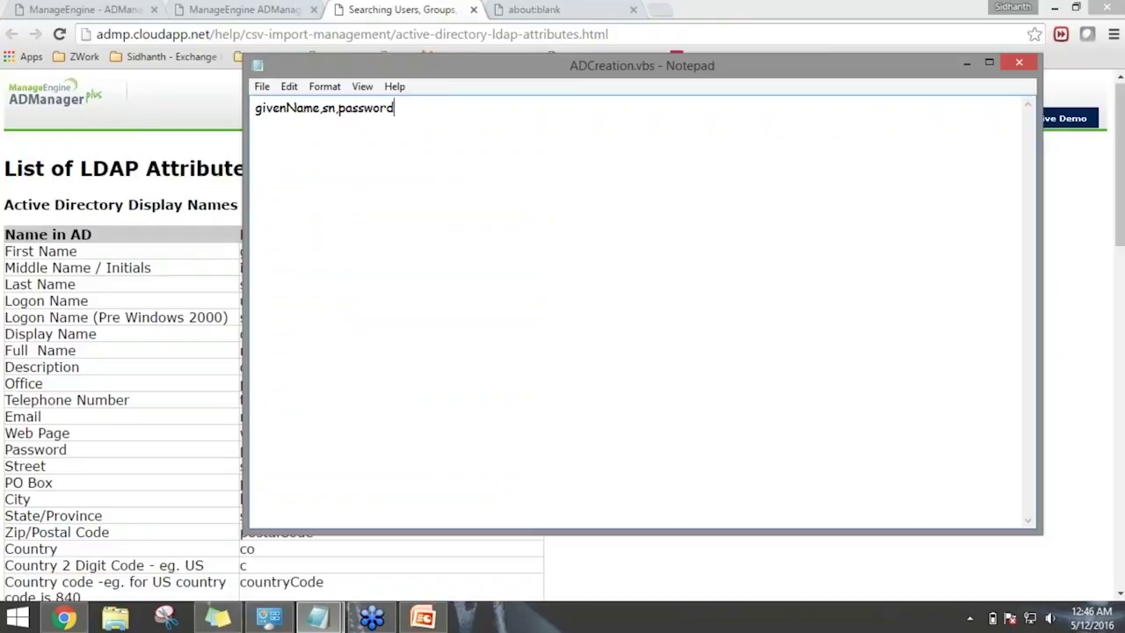
left_click_drag(447, 63, 552, 149)
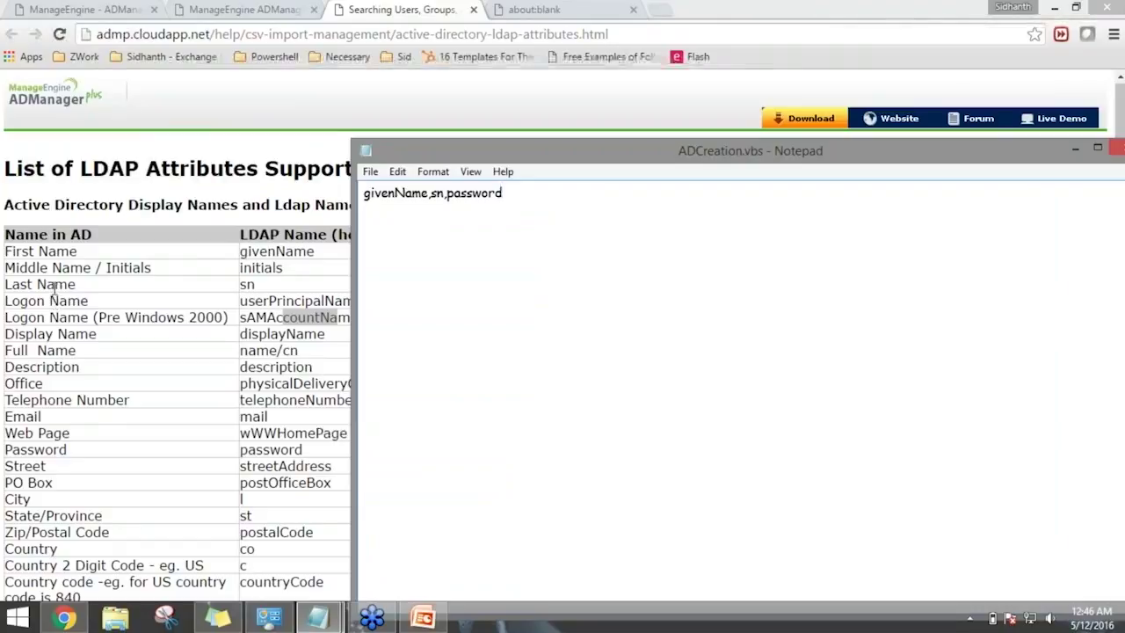
left_click(162, 296)
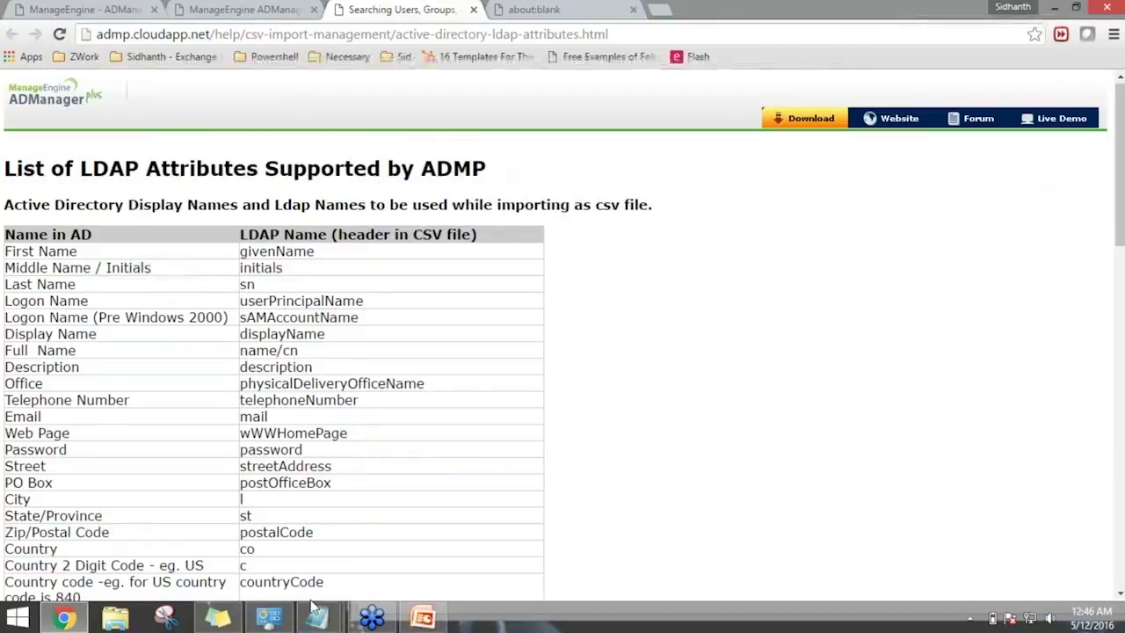
Add a sample user row with first name, last name and password under the header, then choose Save As.
mouse_move(318, 617)
left_click(439, 556)
key("Return")
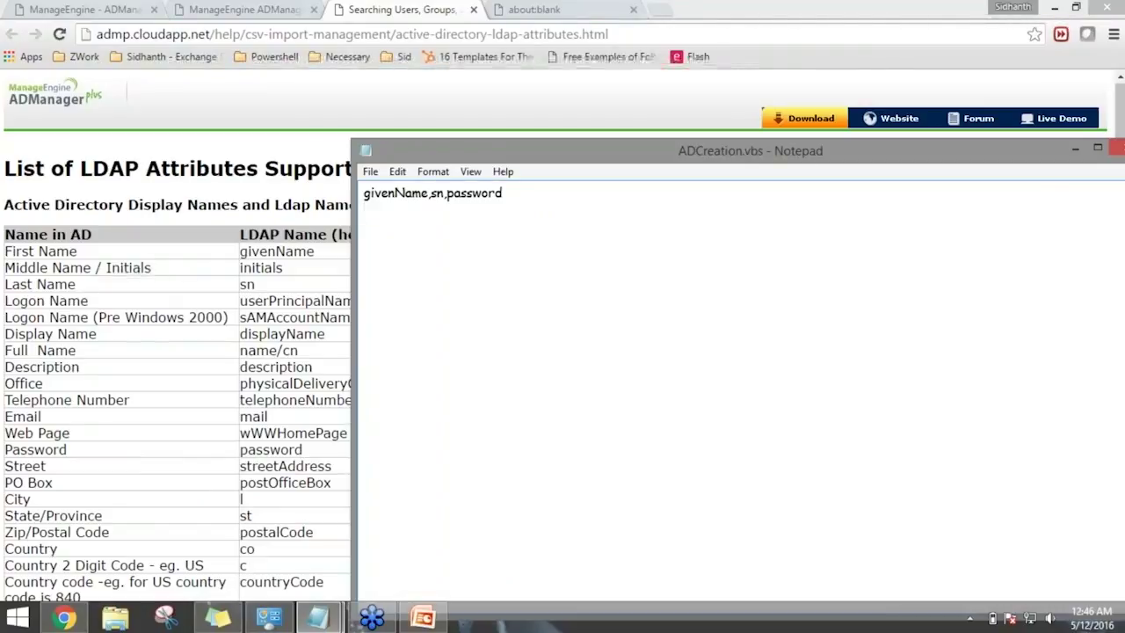
type("Steve,Rogers,Password123")
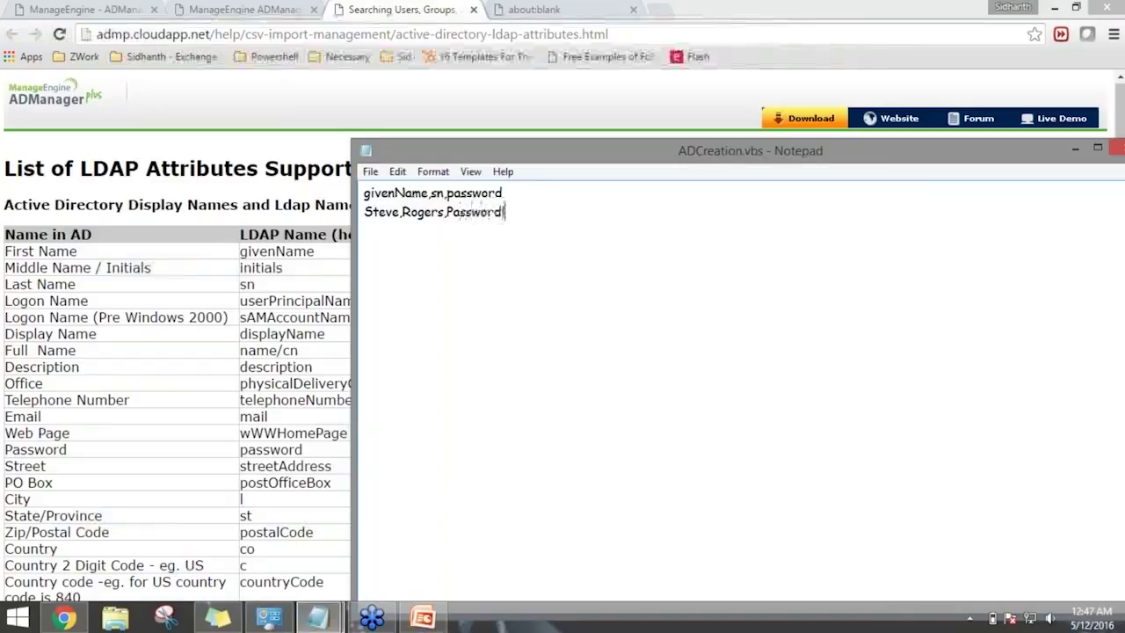
left_click(370, 171)
left_click(410, 245)
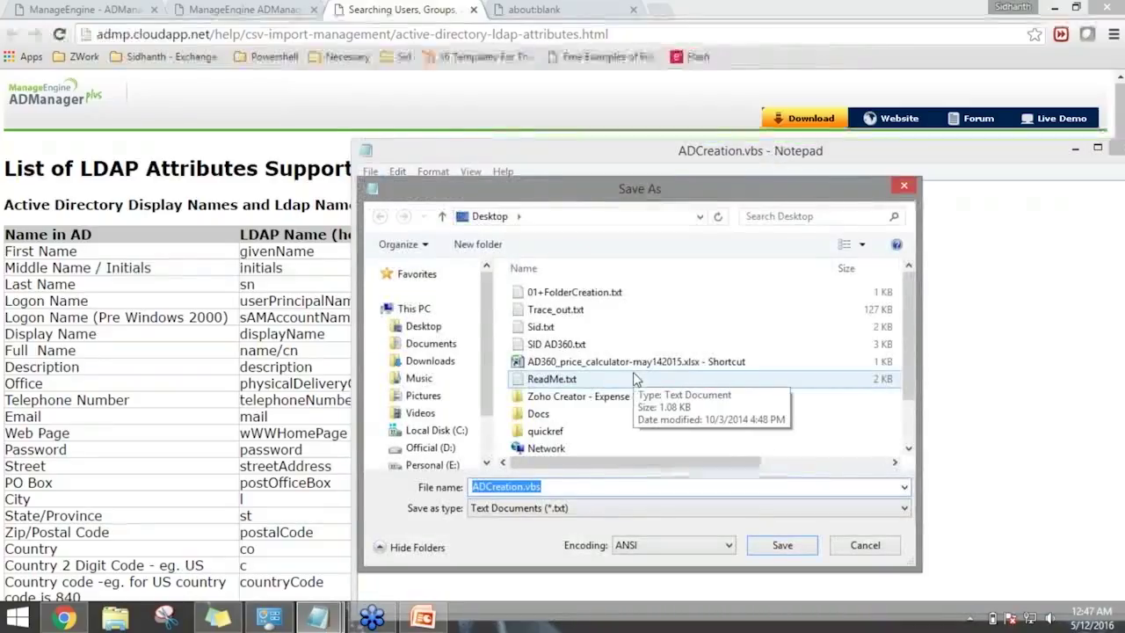
Save the file as ADCreation.csv with the All Files type.
key("End")
key("BackSpace")
key("BackSpace")
key("BackSpace")
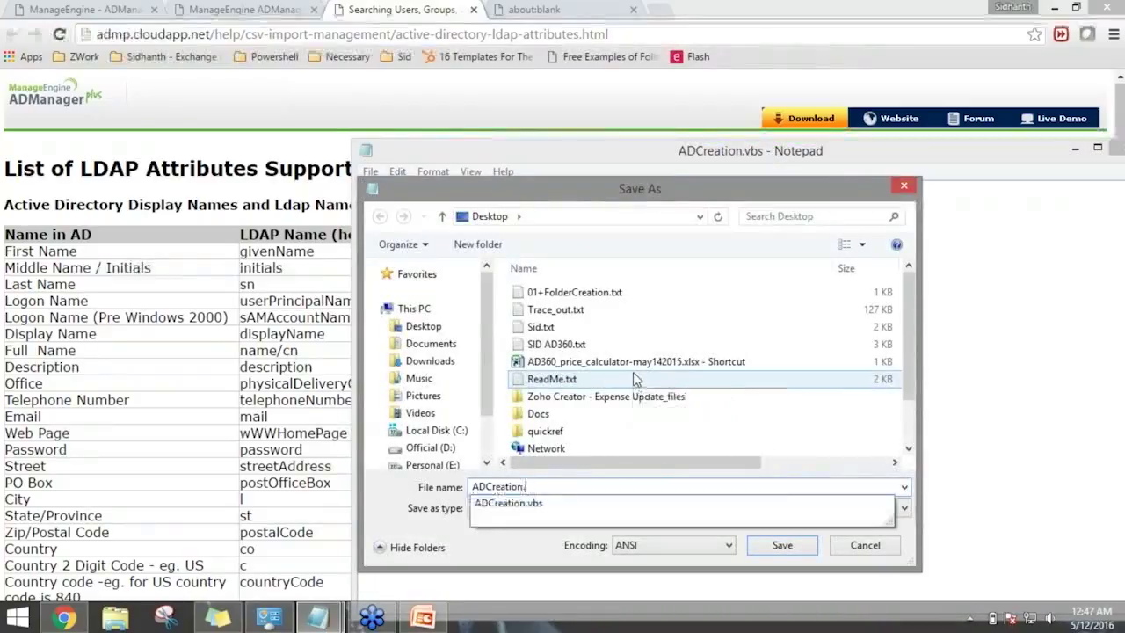
type("cs")
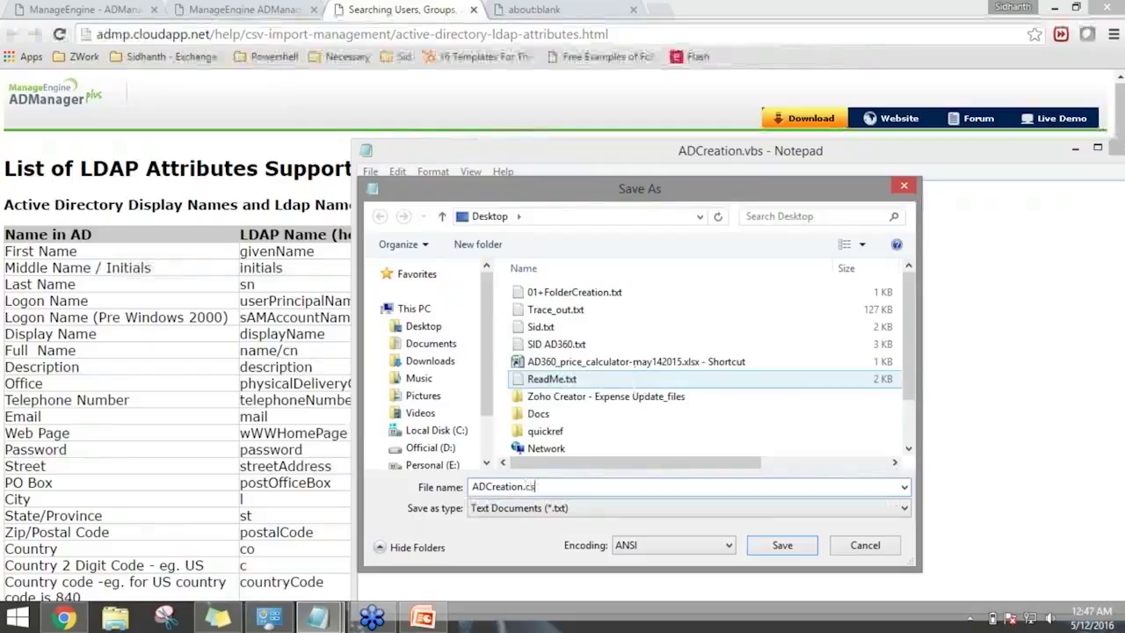
type("v")
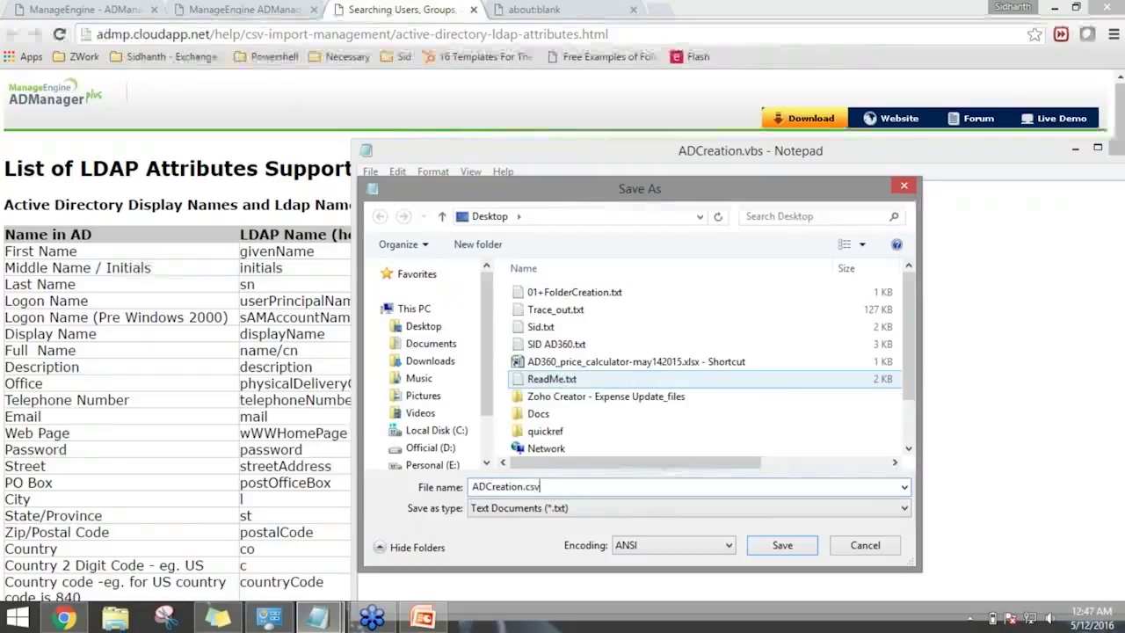
left_click(710, 508)
left_click(631, 534)
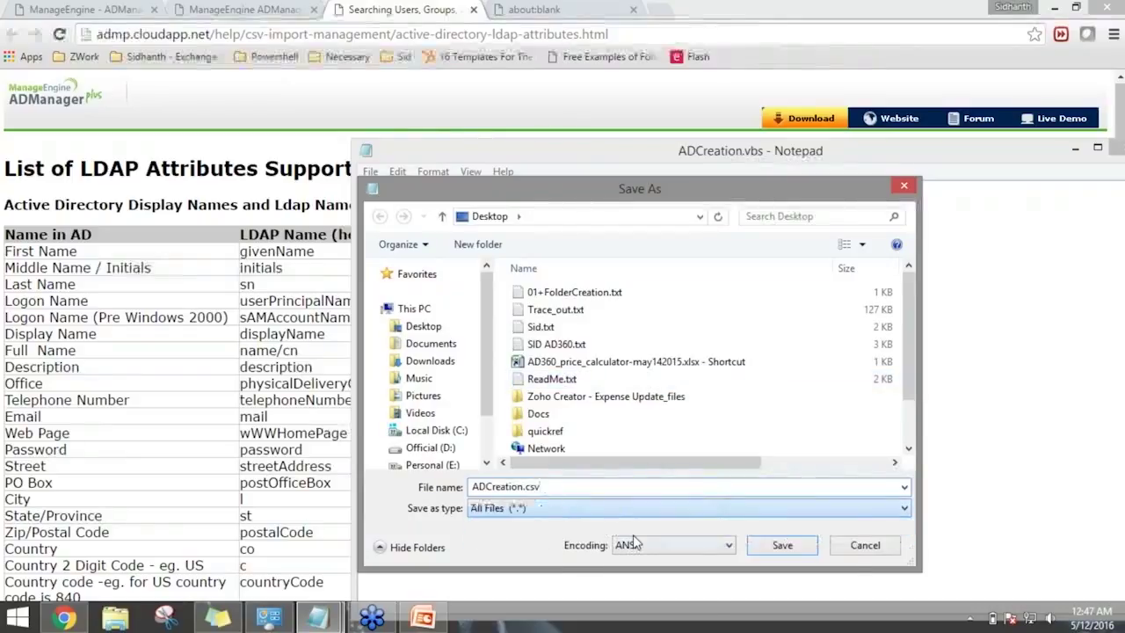
left_click(782, 544)
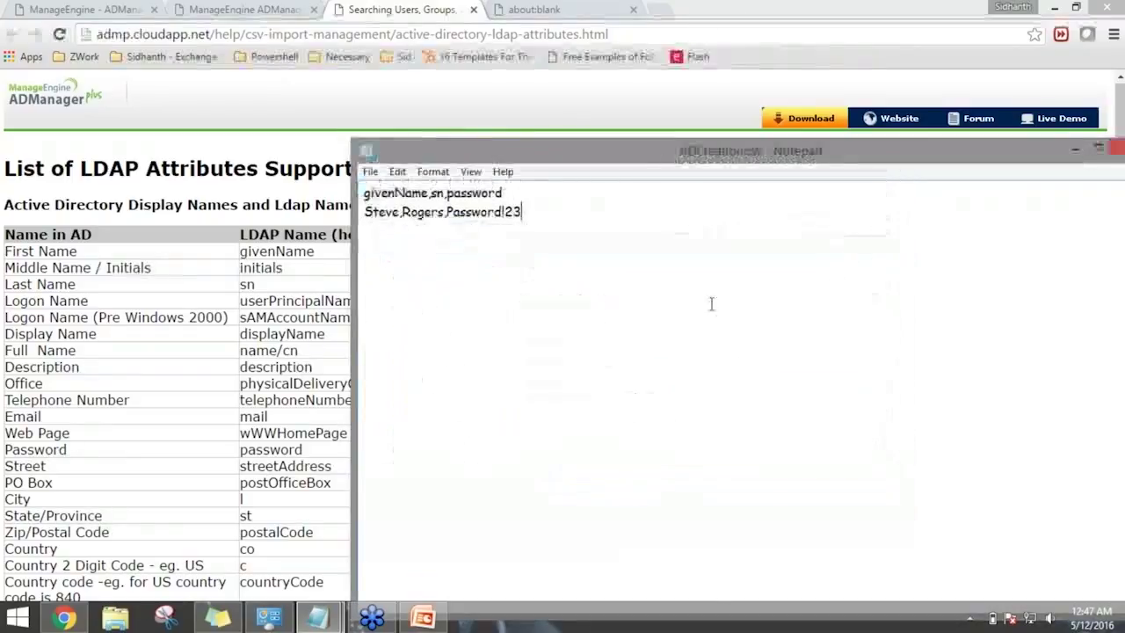
Add a trailing comma after password in the header and return to the CSV import help page.
left_click_drag(826, 165, 949, 168)
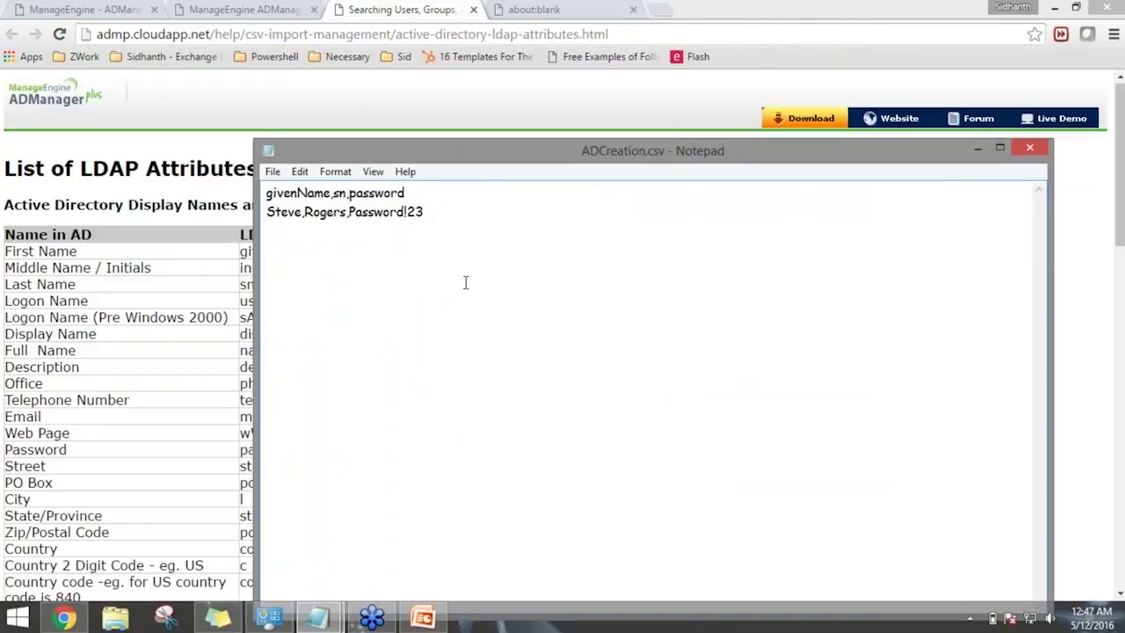
type(",")
left_click(226, 125)
left_click(206, 9)
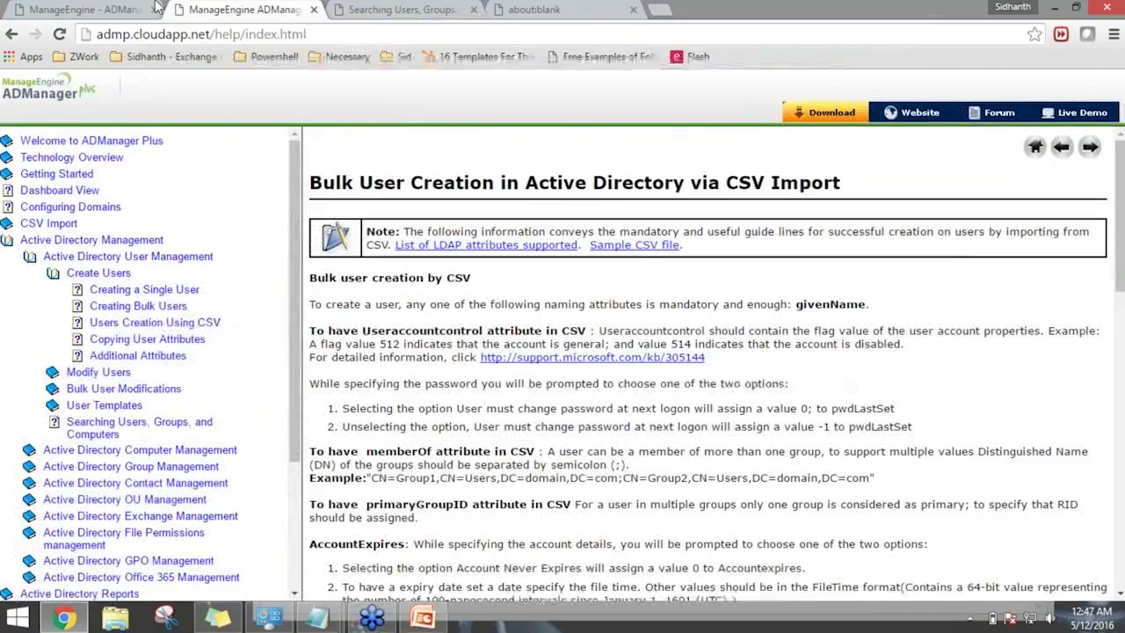
Import ADCreation.csv through CSV Import > Create Users, which fails with an empty-header error.
left_click(132, 9)
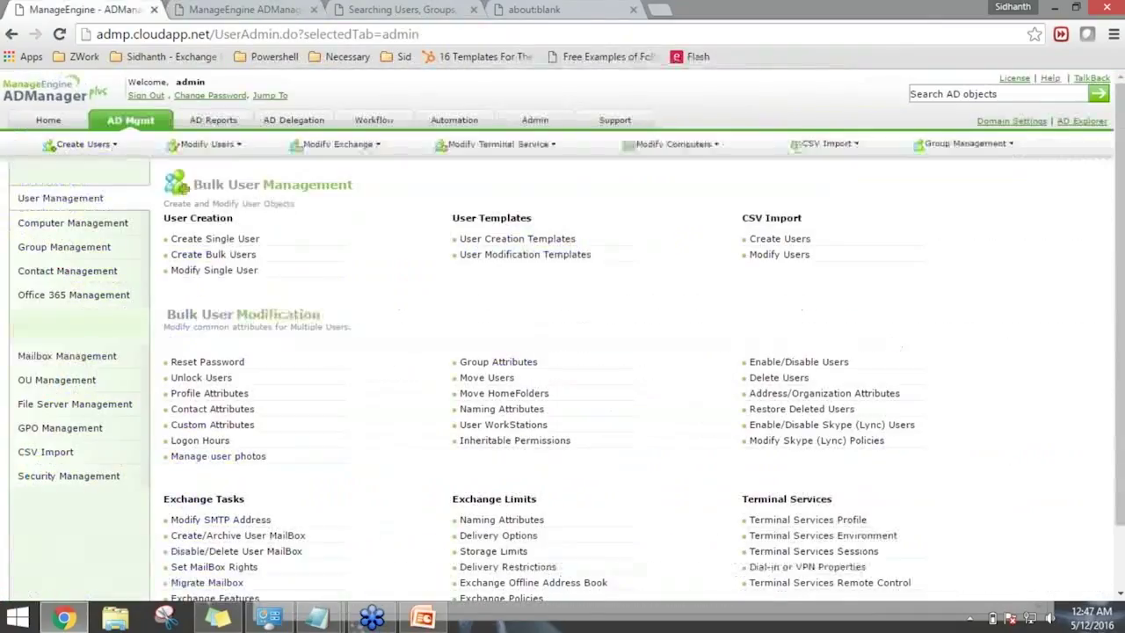
left_click(780, 241)
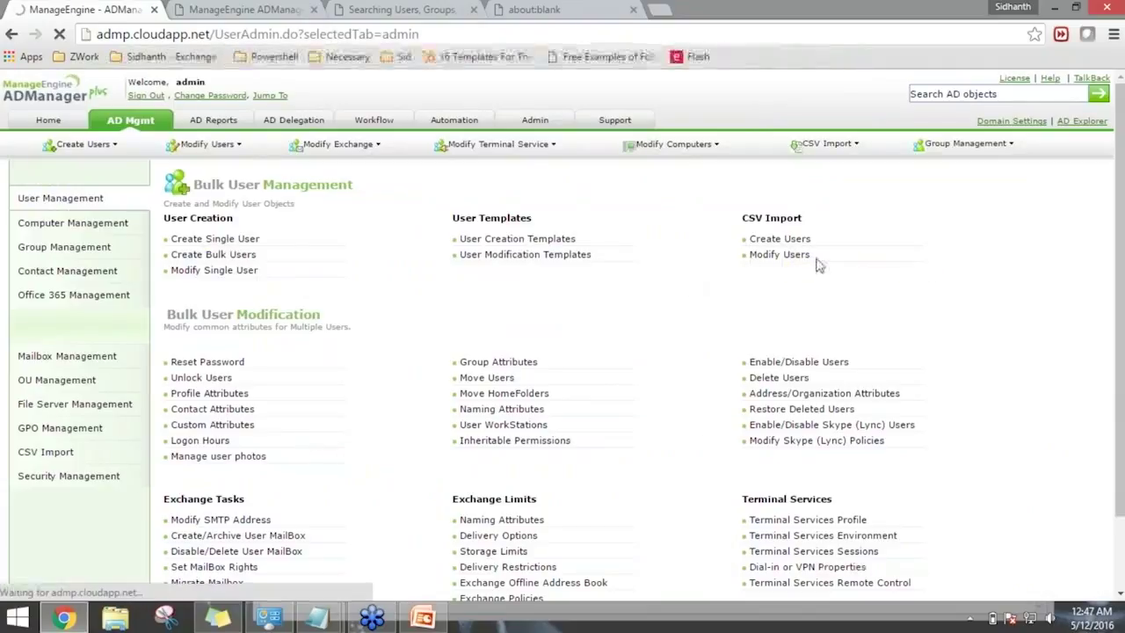
left_click(779, 239)
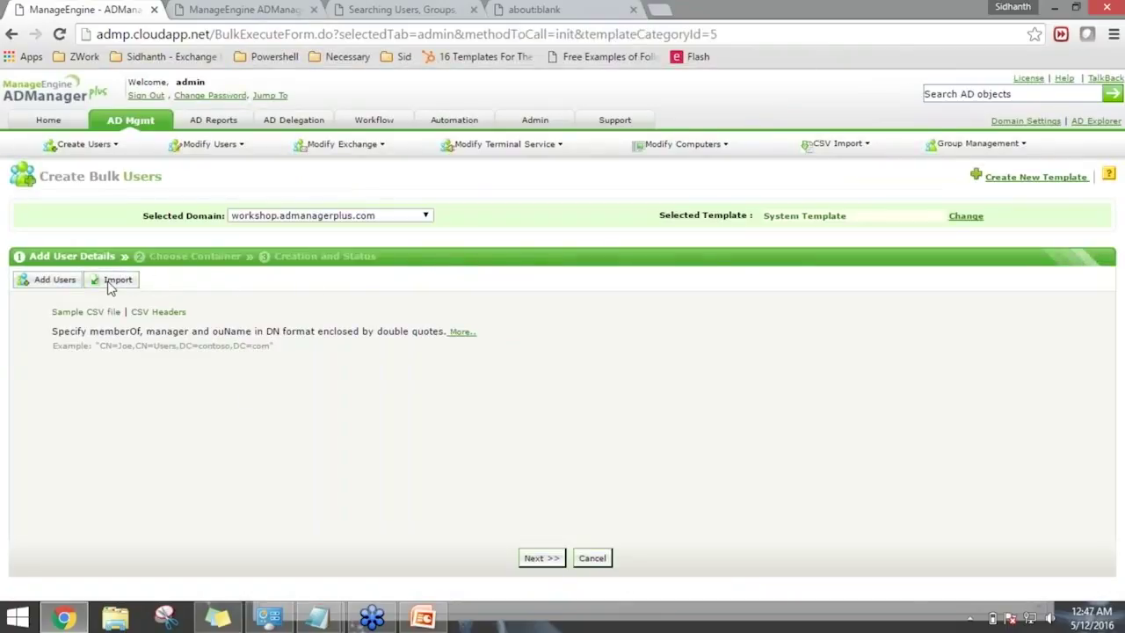
left_click(112, 281)
left_click(186, 316)
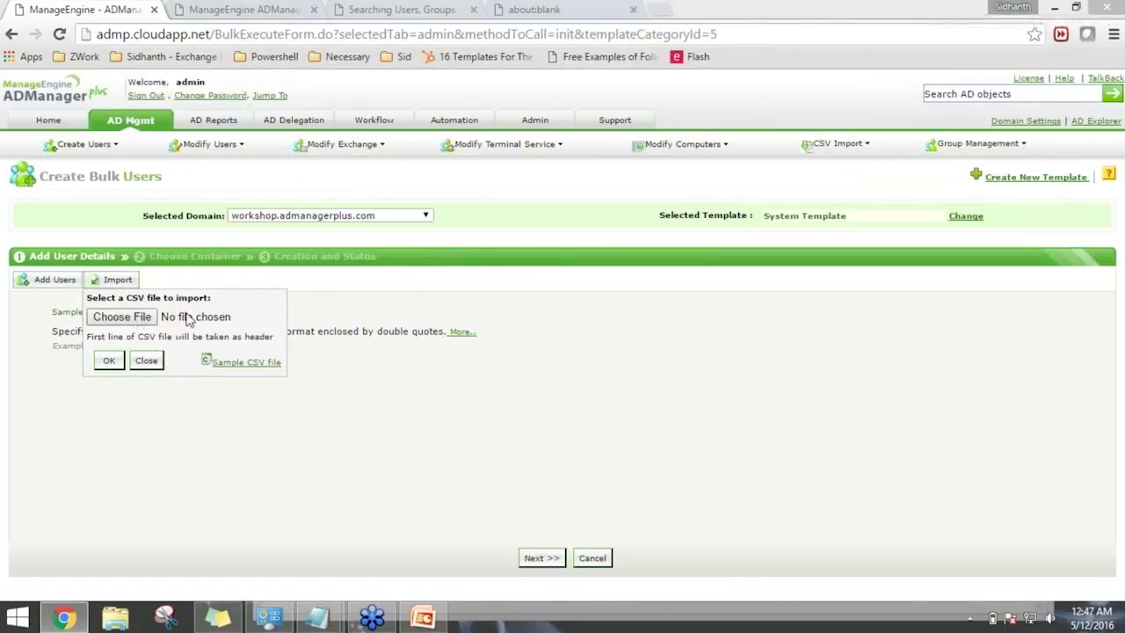
double_click(265, 120)
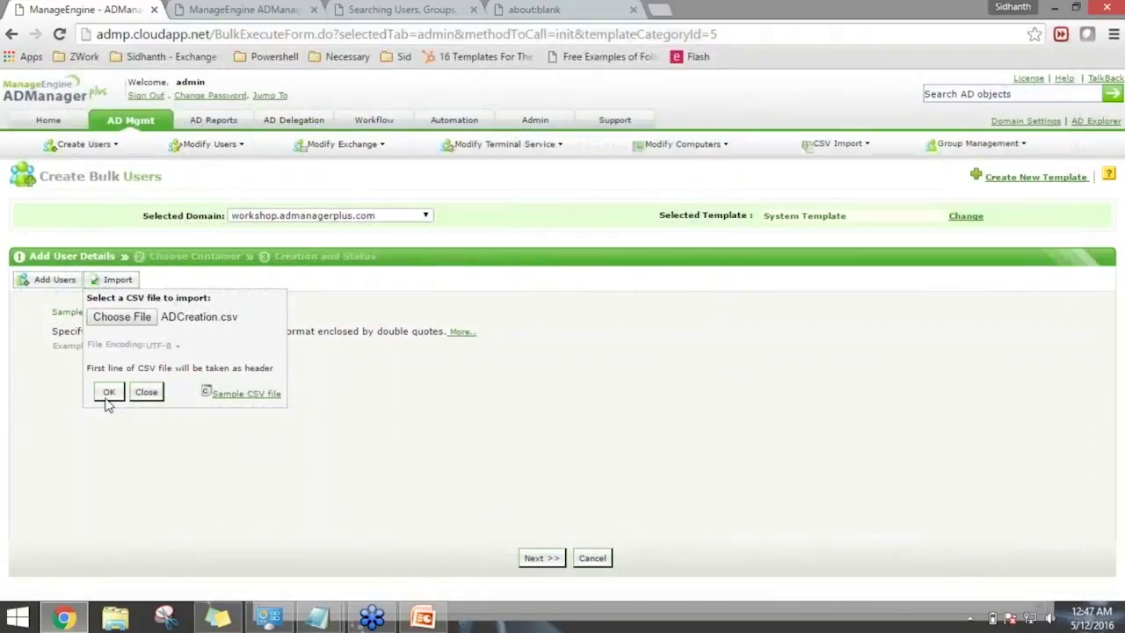
left_click(107, 394)
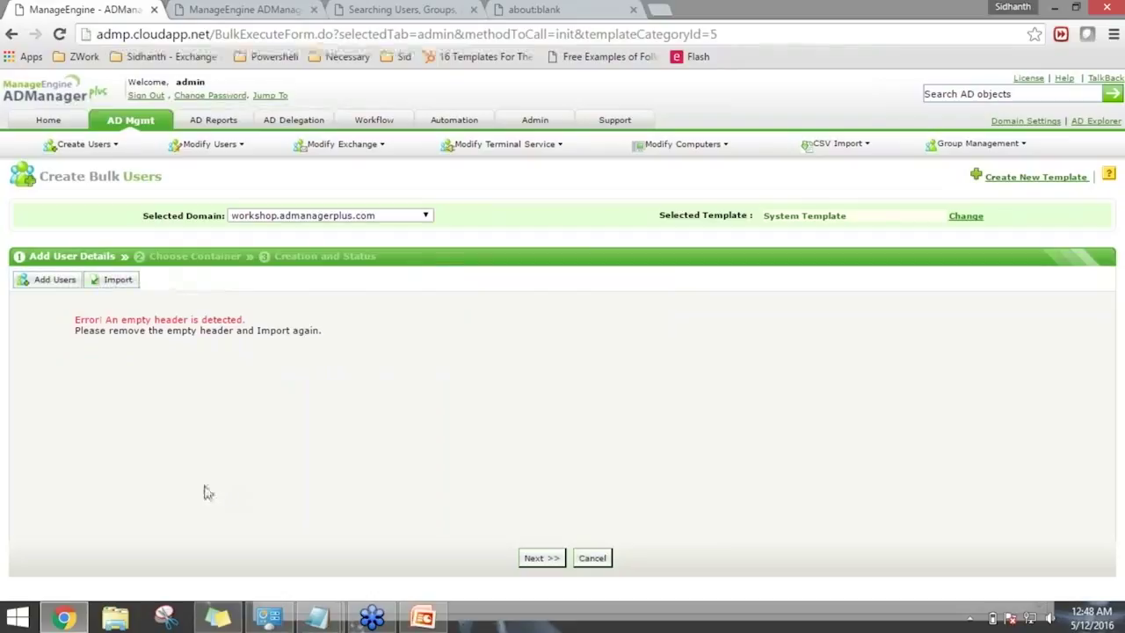
left_click_drag(91, 325, 211, 324)
Delete the trailing comma so the ADCreation.csv header ends at password, then reopen the CSV import prompt.
left_click(266, 354)
mouse_move(318, 618)
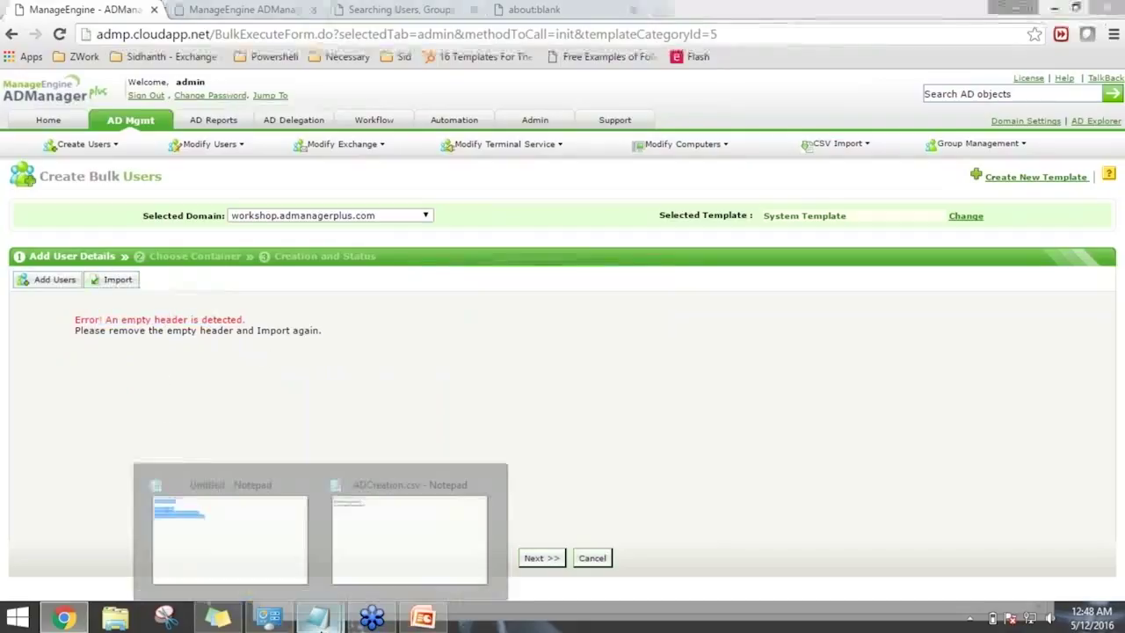
left_click(409, 518)
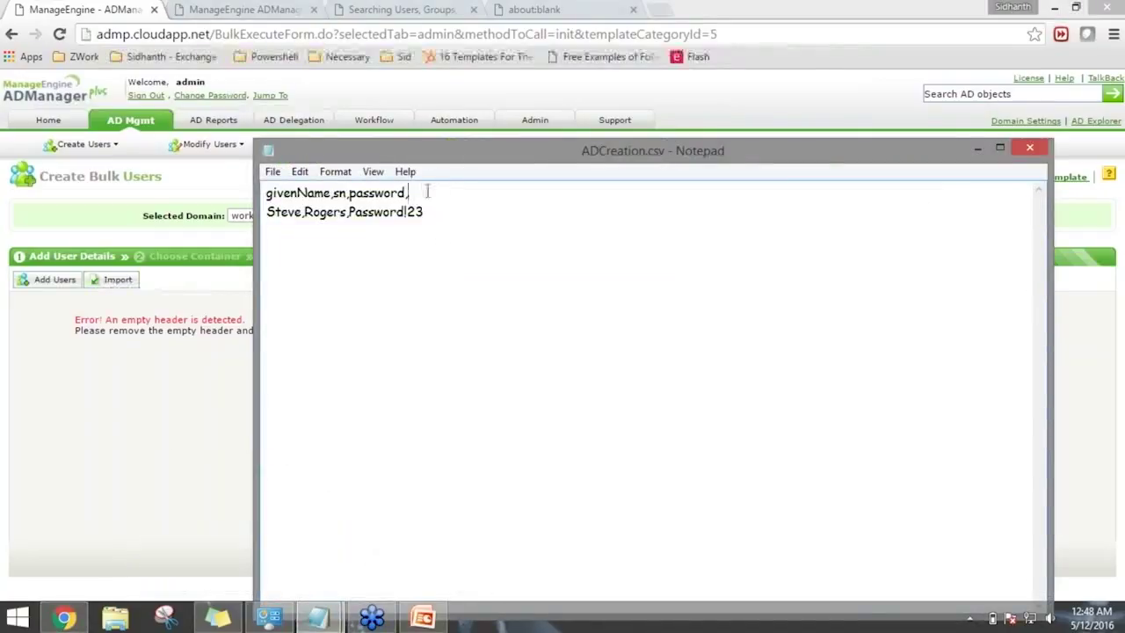
type(",title")
key("BackSpace")
key("BackSpace")
key("BackSpace")
key("BackSpace")
key("BackSpace")
key("BackSpace")
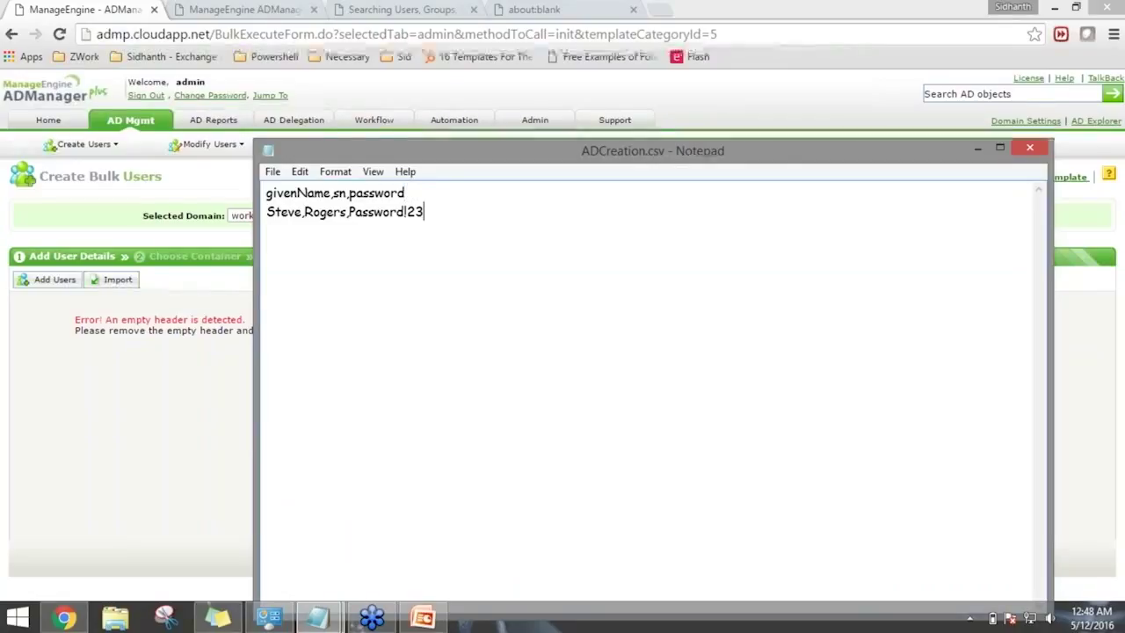
left_click(171, 296)
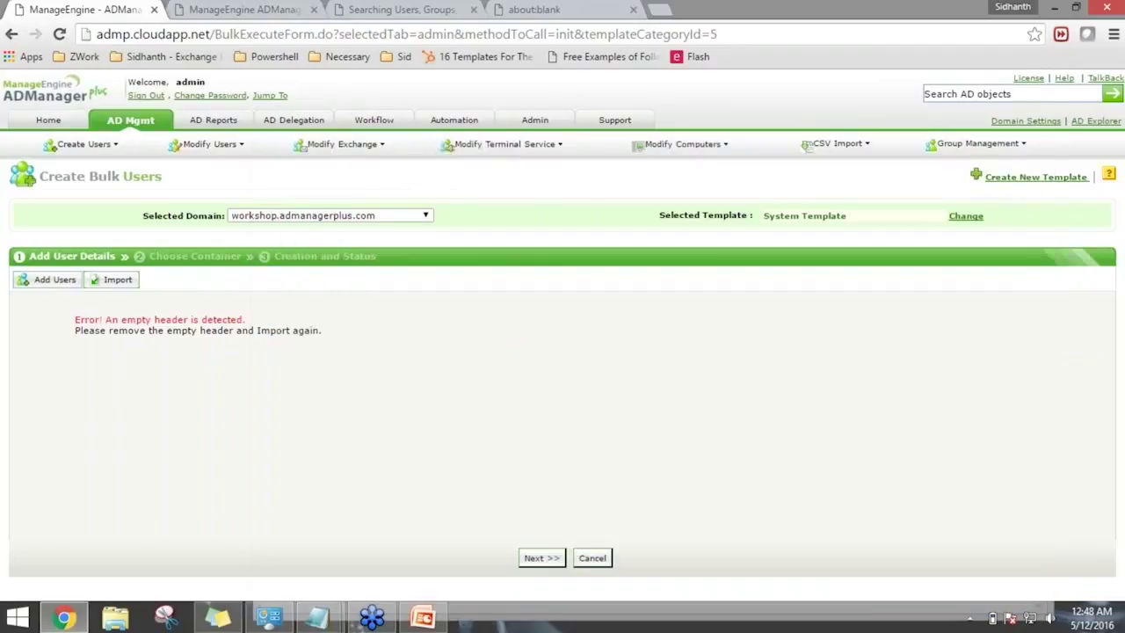
left_click(128, 282)
Re-import the corrected ADCreation.csv, review its single user row, and advance to container selection.
left_click(138, 317)
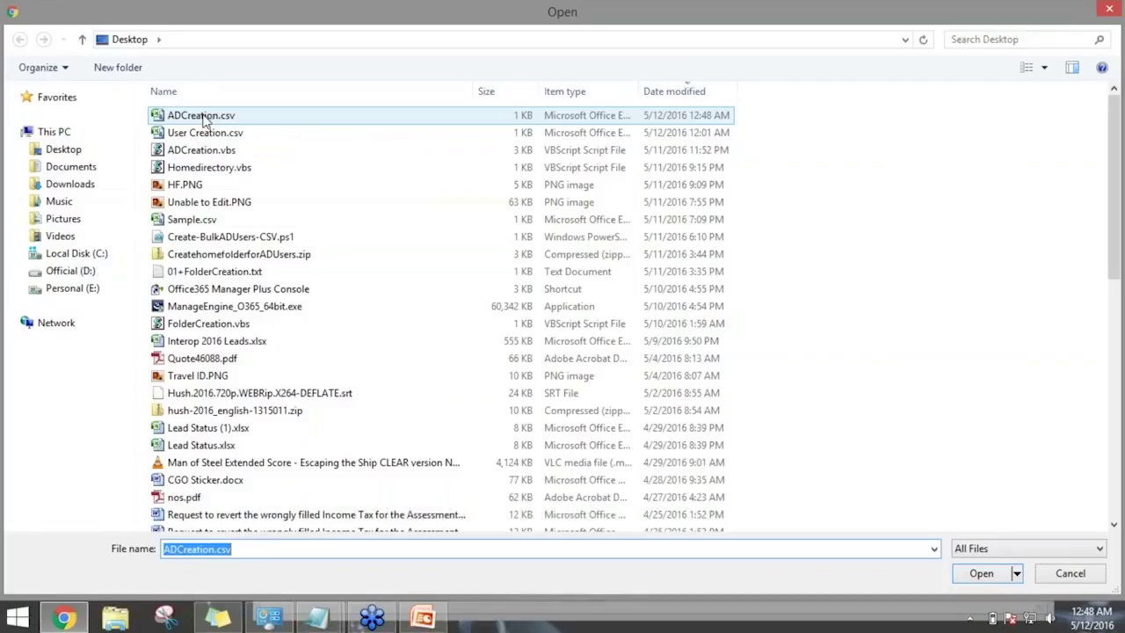
double_click(206, 116)
left_click(109, 392)
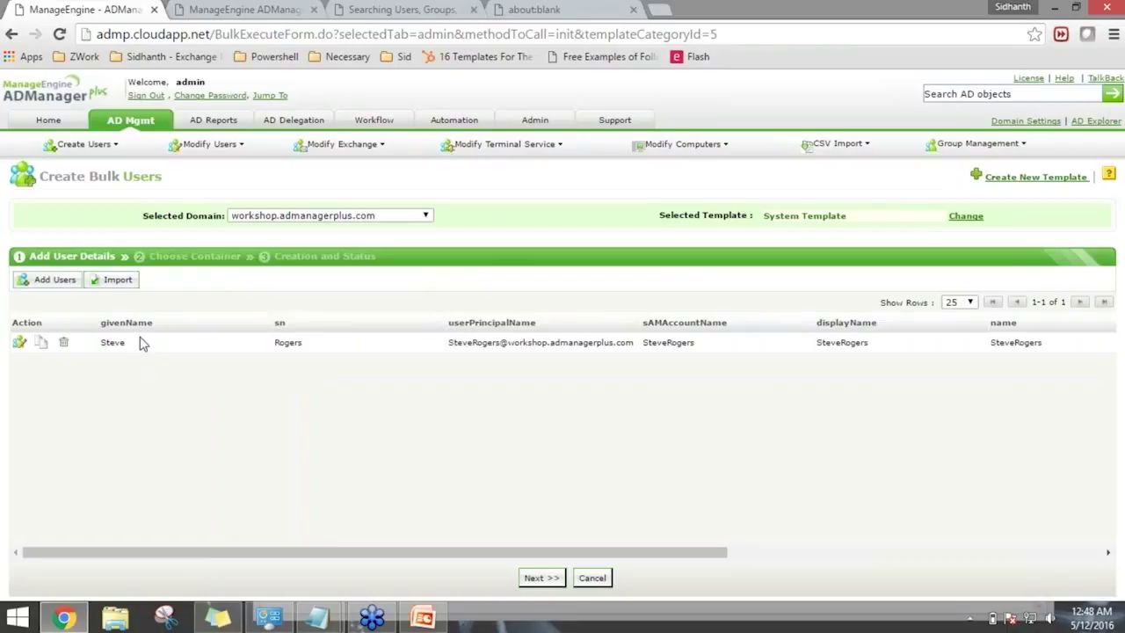
left_click_drag(314, 552, 796, 528)
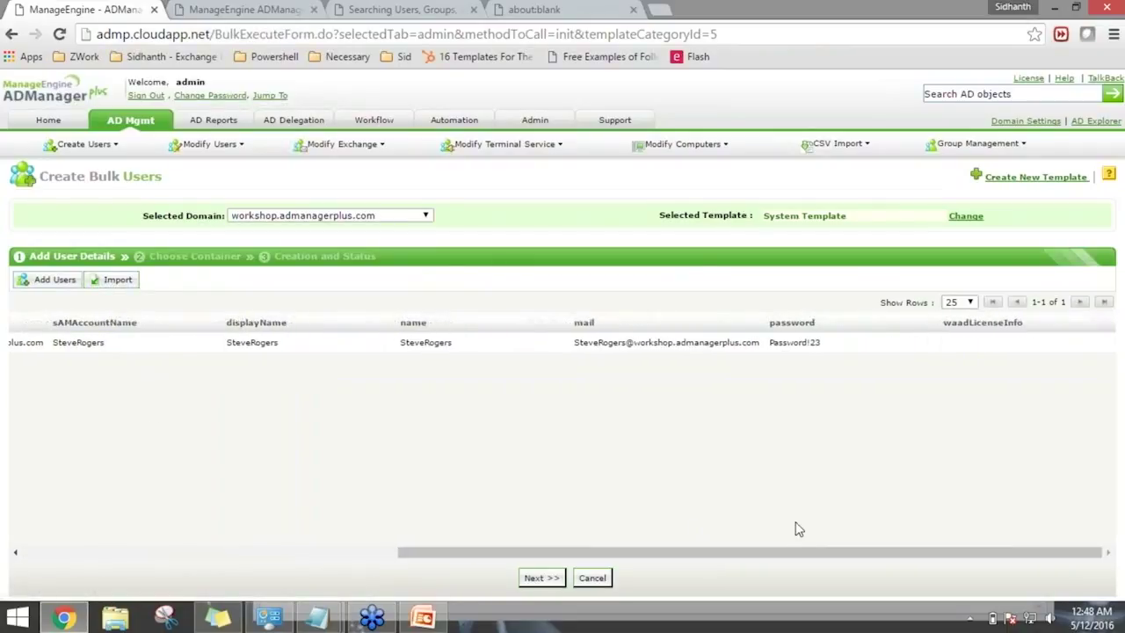
left_click_drag(729, 556, 226, 522)
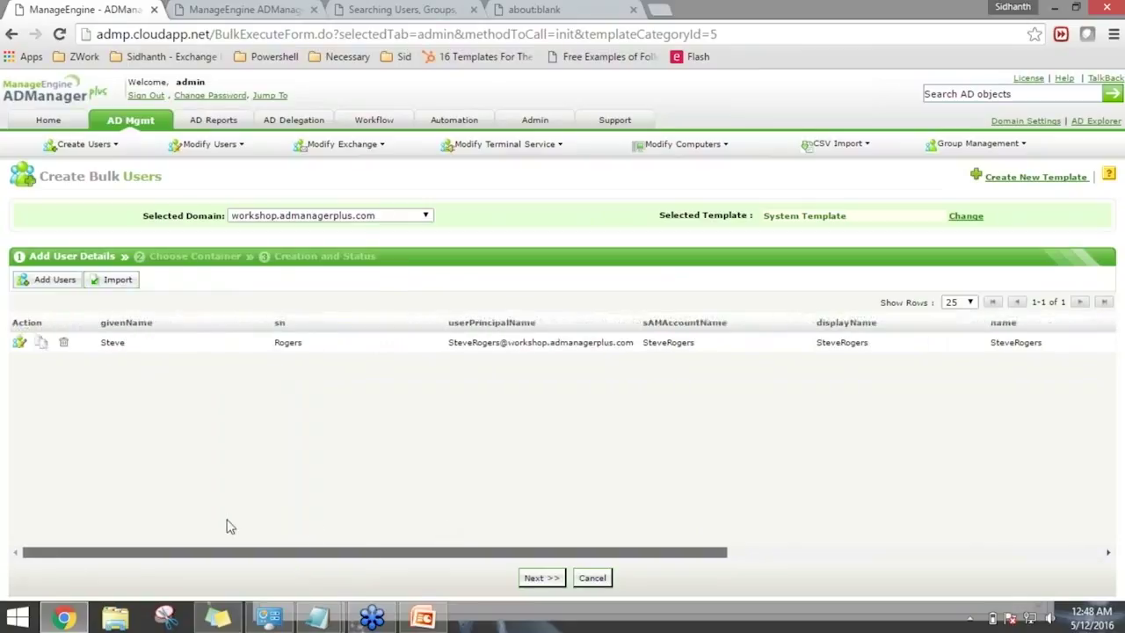
left_click(536, 577)
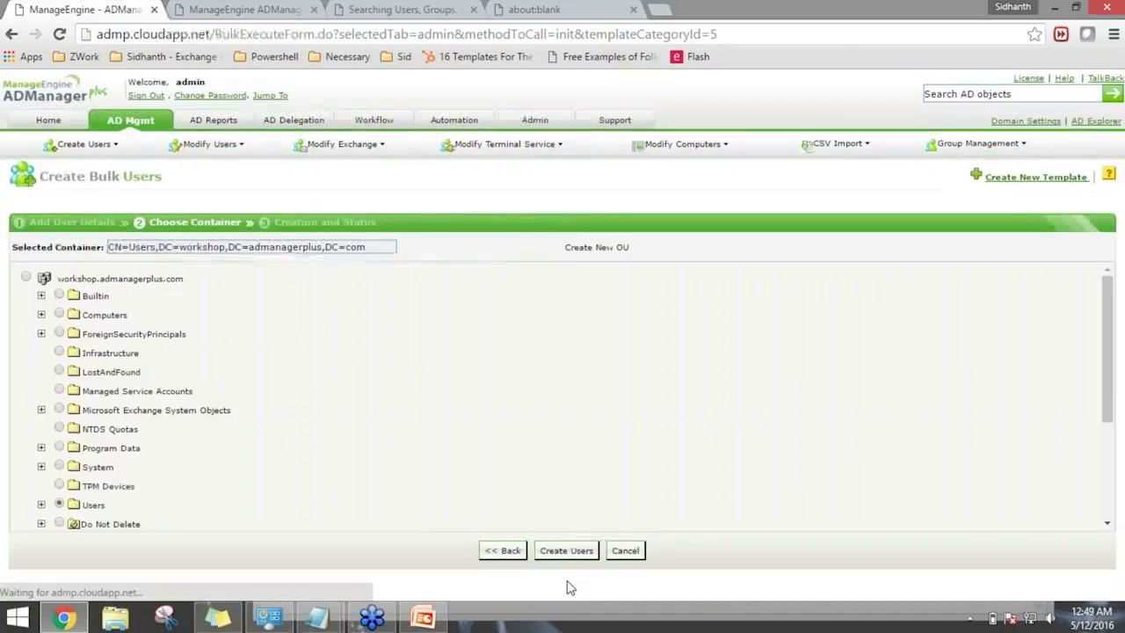
Create the imported user in the Users container and confirm the successful creation status.
left_click(571, 554)
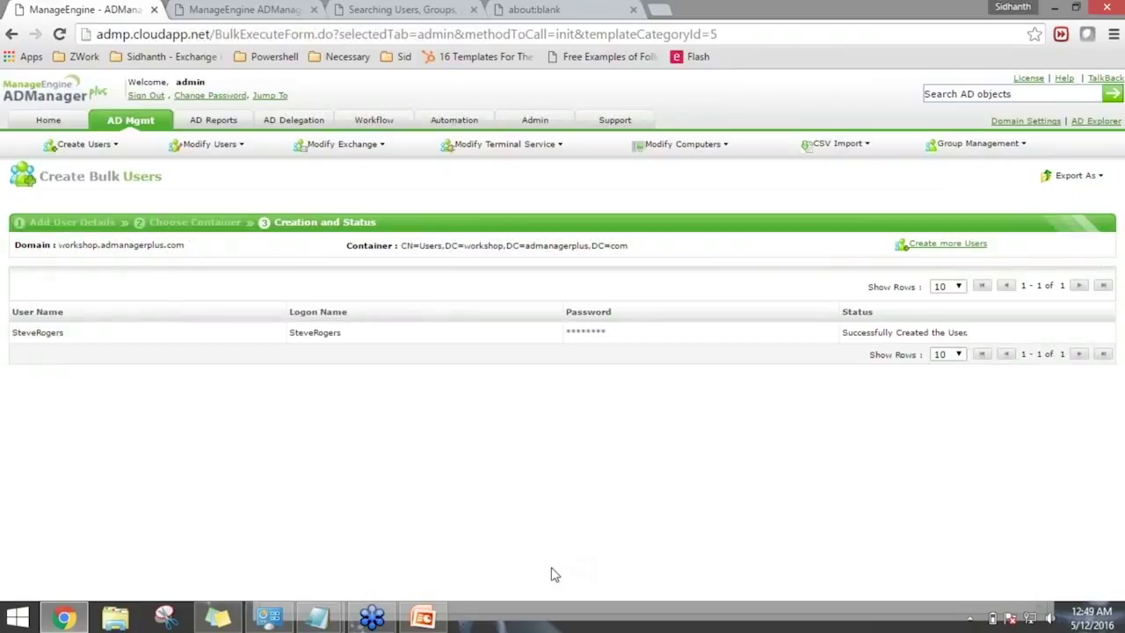
mouse_move(318, 617)
left_click(397, 589)
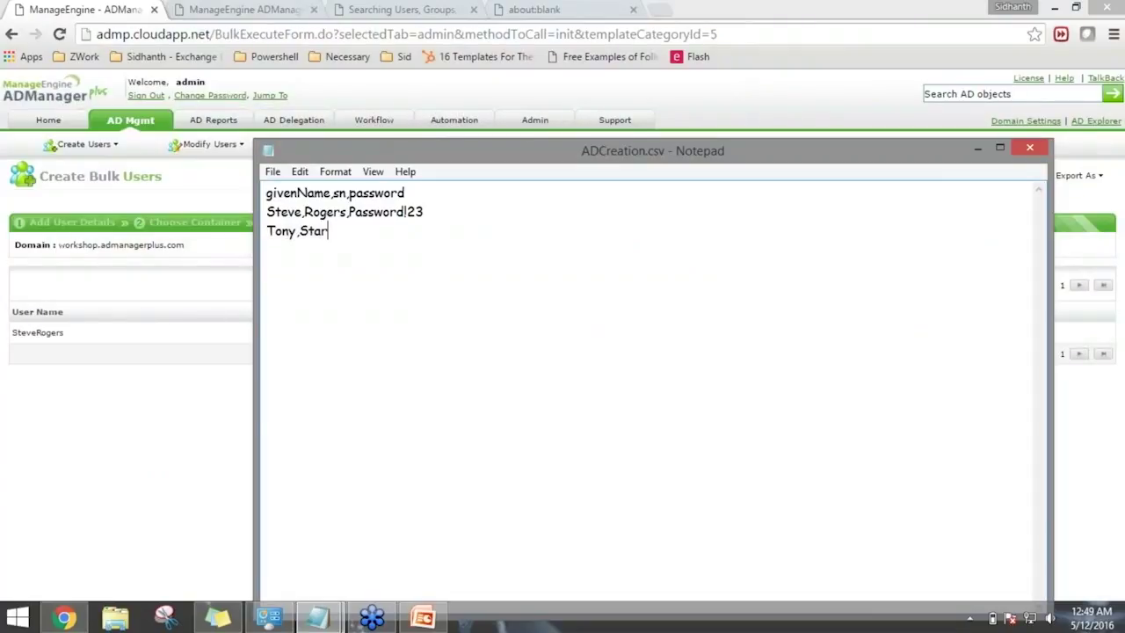
Finish the second user row's password in ADCreation.csv and return to the AD management overview.
type("ssword!23")
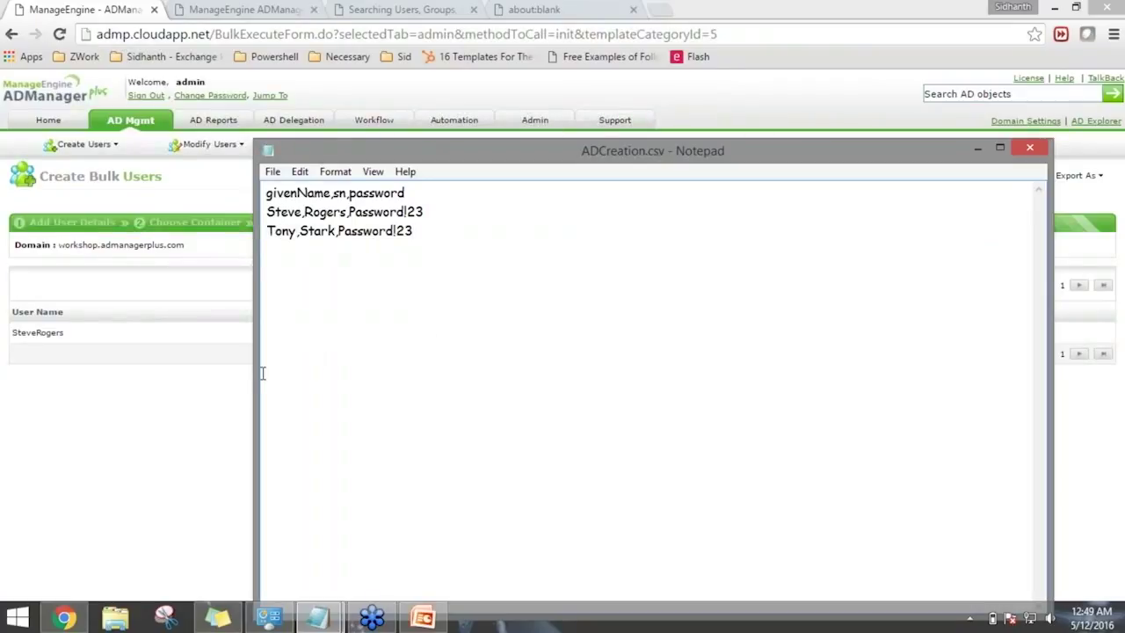
left_click(209, 392)
left_click(150, 125)
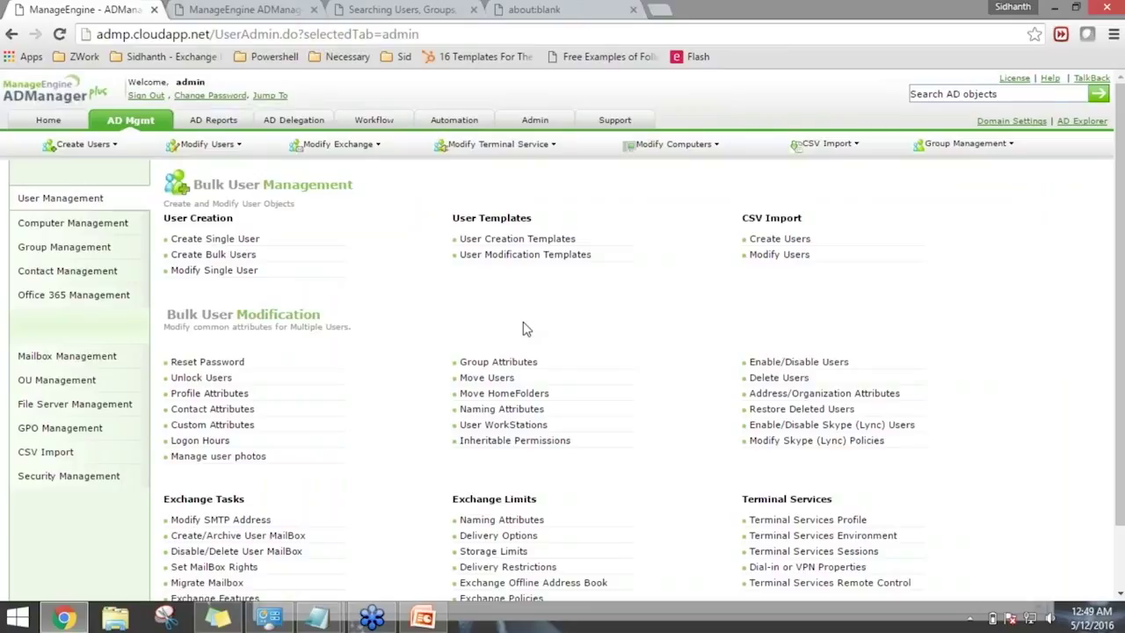
Open the User Creation Templates list of 16 templates and start a new template.
left_click(576, 240)
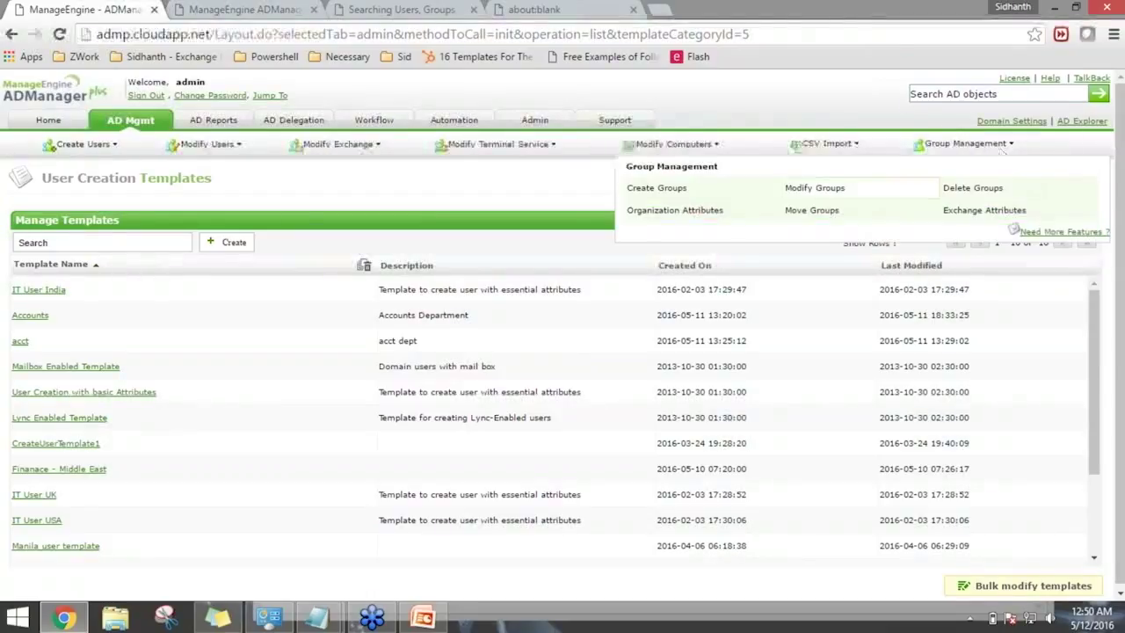
left_click(1030, 185)
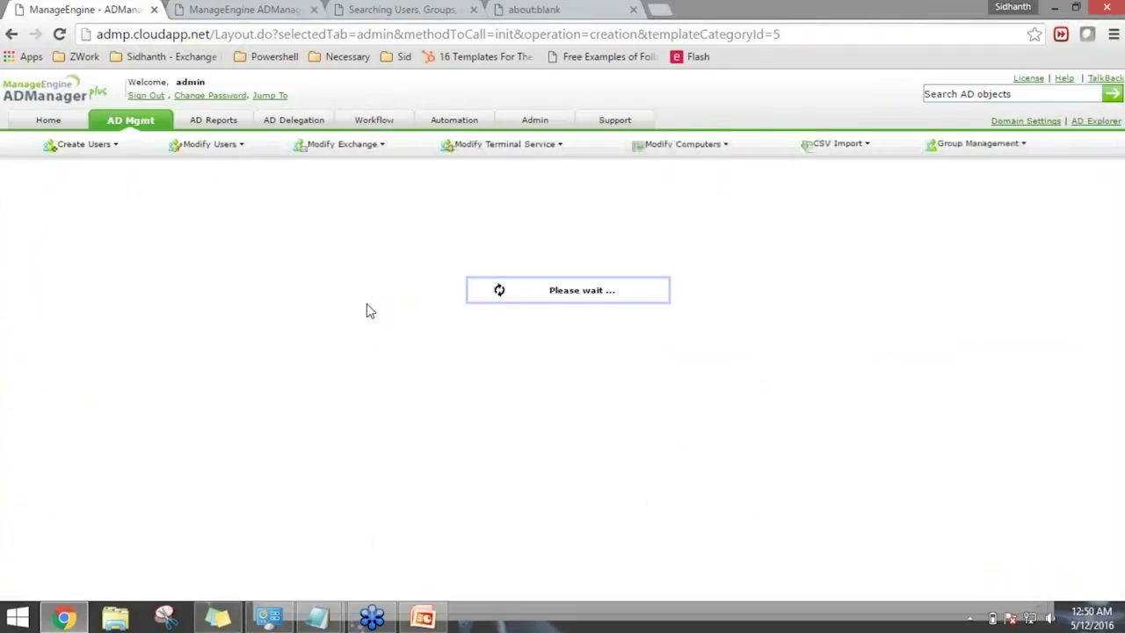
Rename the template to ServiceDesk and set its description to 'ServiceDesk Accounts'.
left_click_drag(622, 213, 450, 206)
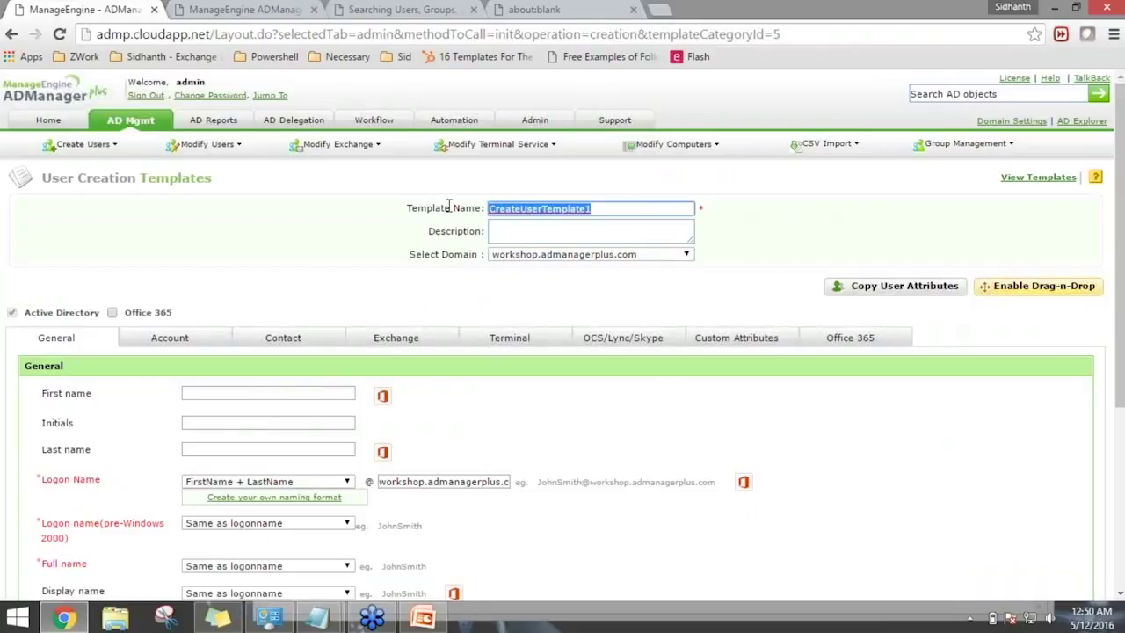
type("S")
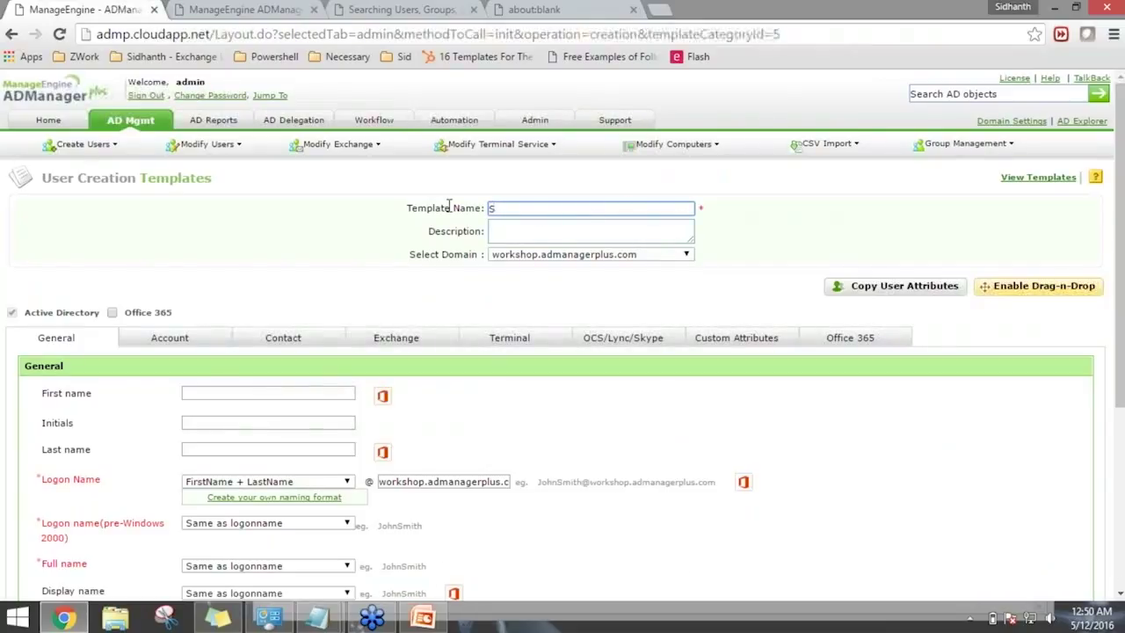
type("erviceDesk")
key("ctrl+a")
key("ctrl+c")
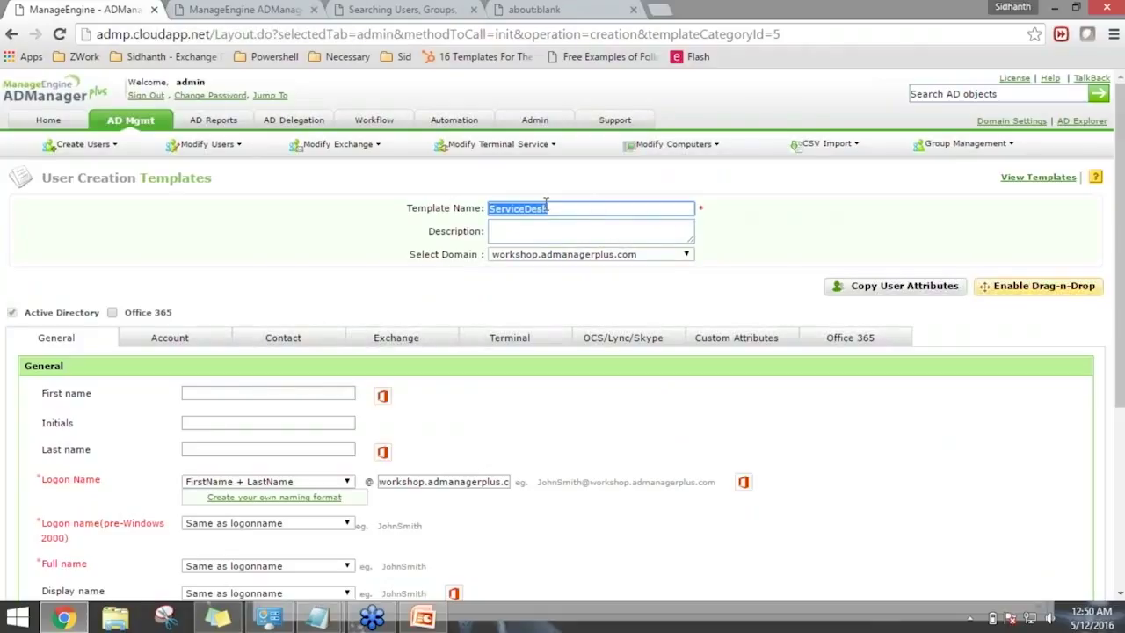
left_click(586, 232)
key("ctrl+v")
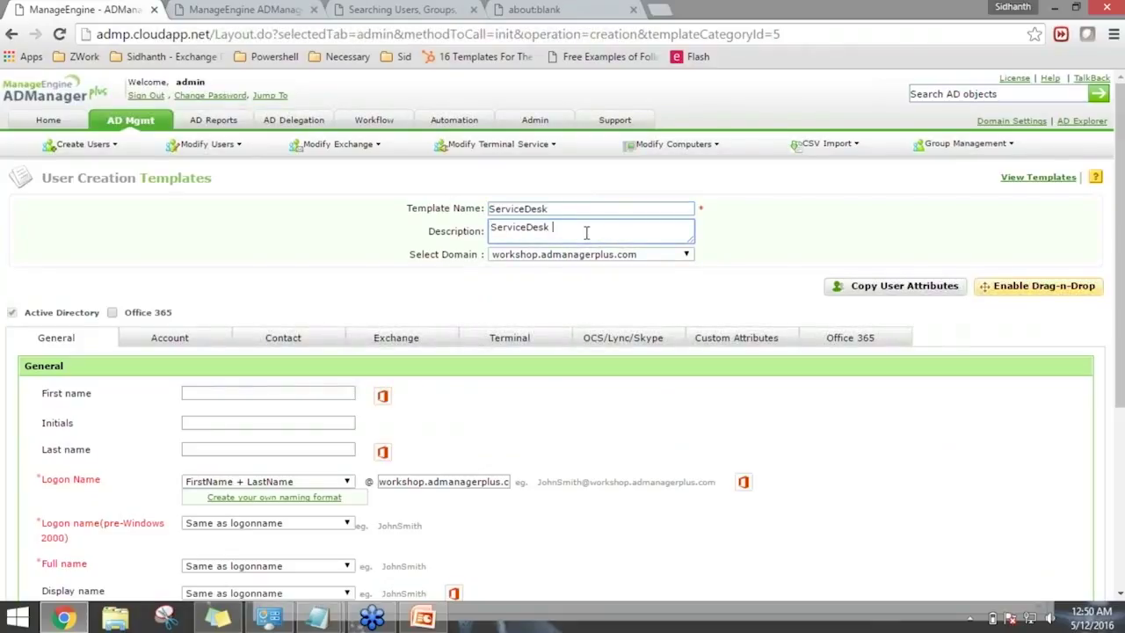
type("Accou")
left_click(615, 299)
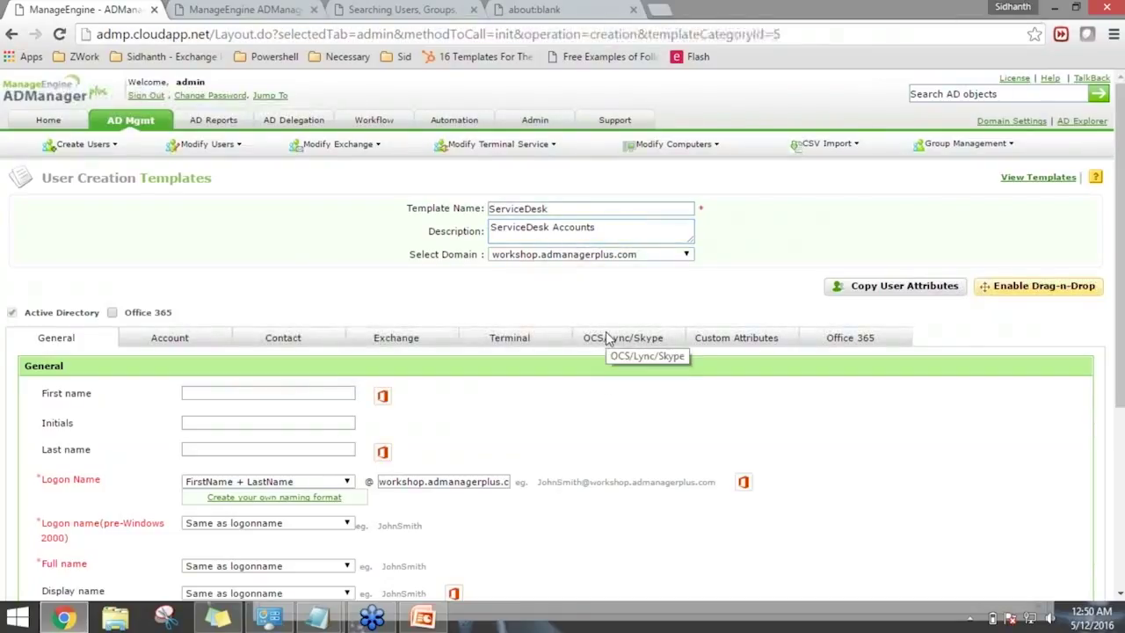
scroll(605, 333, "down", 1)
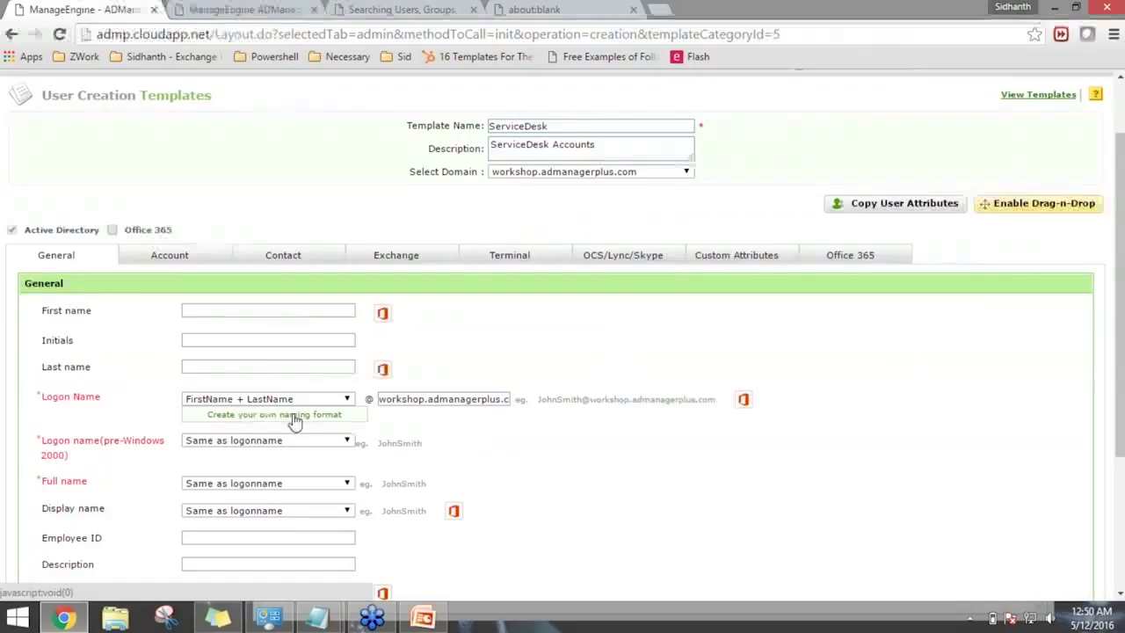
scroll(263, 395, "down", 1)
Set the Logon Name naming format to Workshop.
left_click(326, 318)
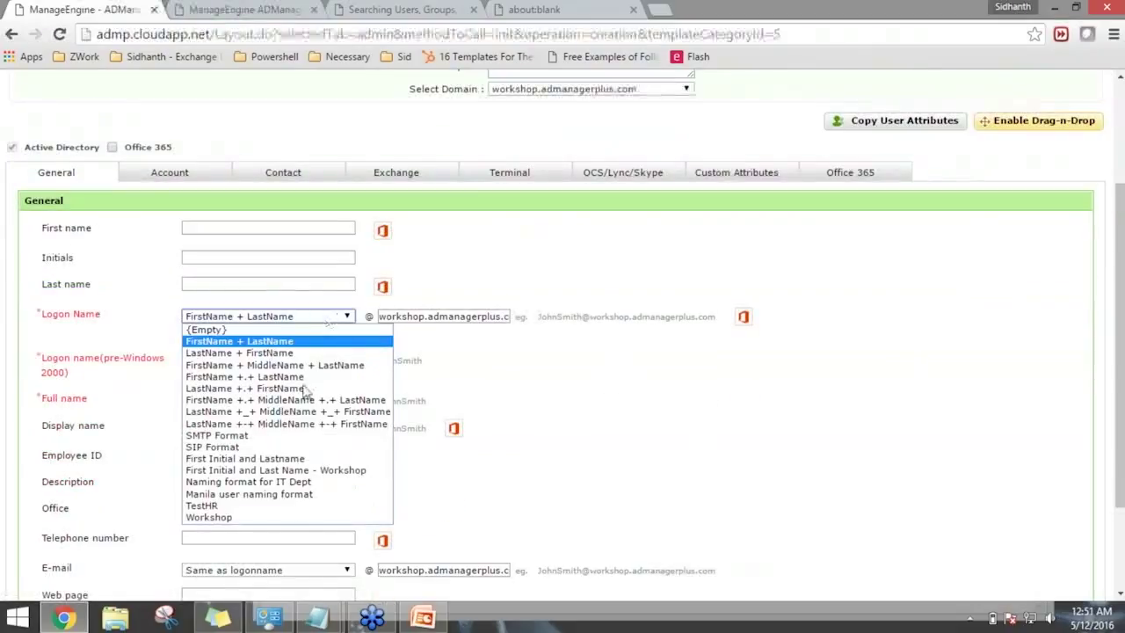
left_click(237, 517)
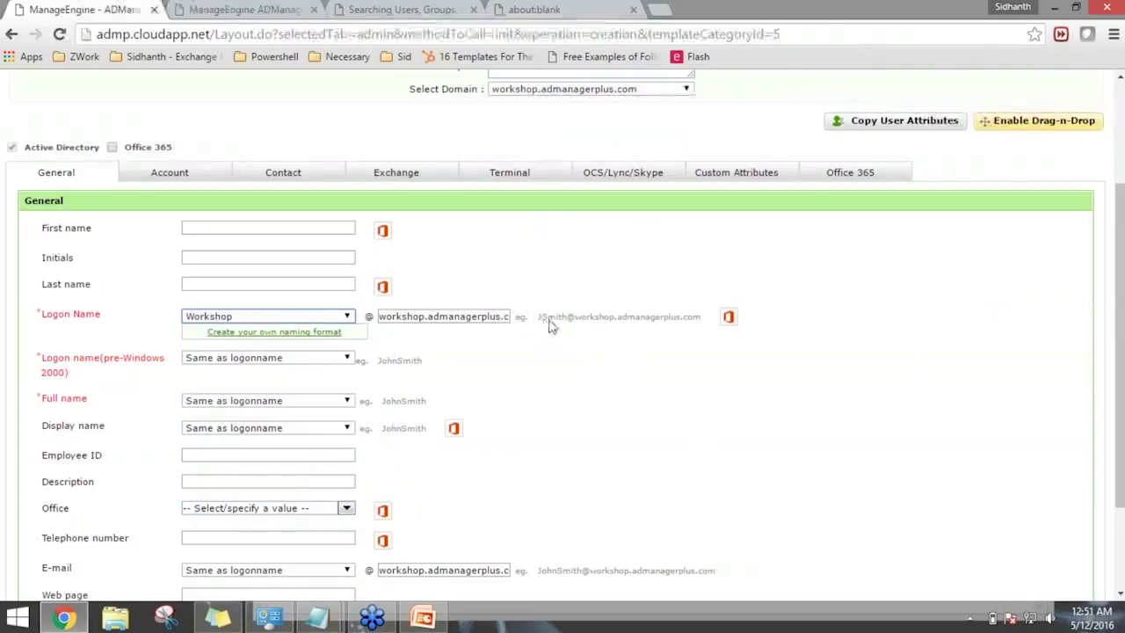
left_click_drag(539, 317, 583, 322)
scroll(615, 448, "down", 3)
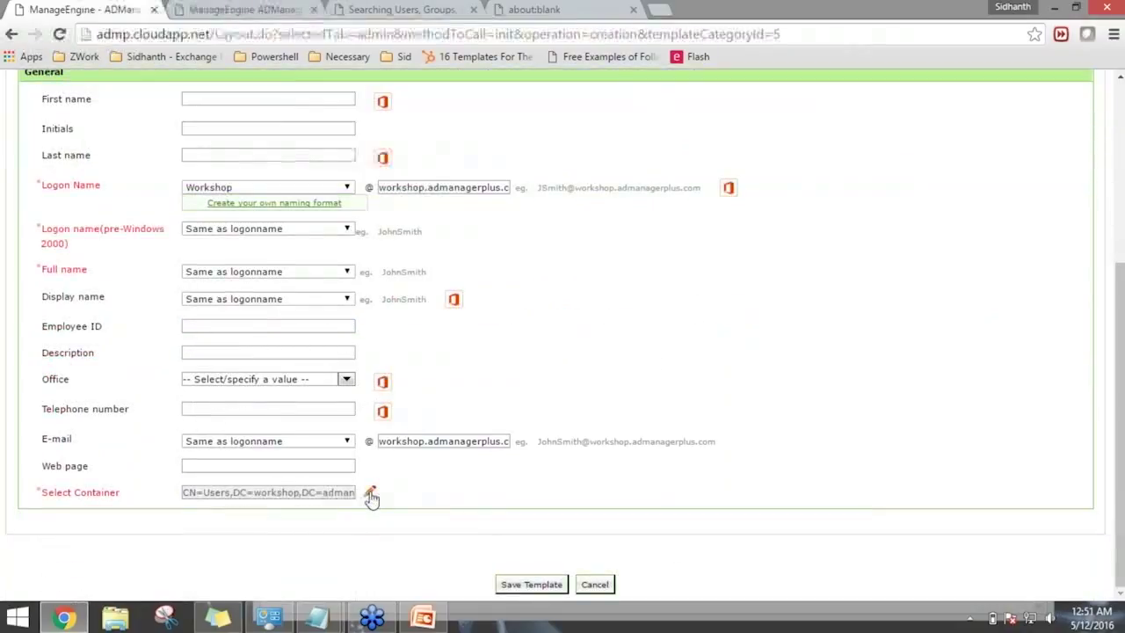
Place new users in the Employees - USA container.
left_click(370, 494)
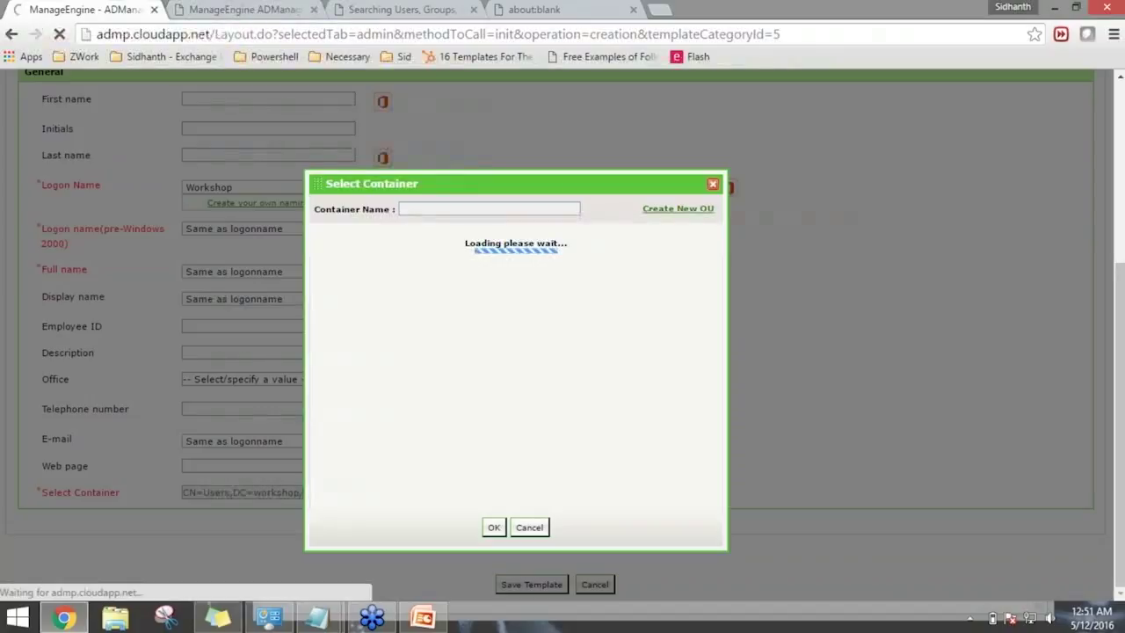
scroll(376, 448, "down", 3)
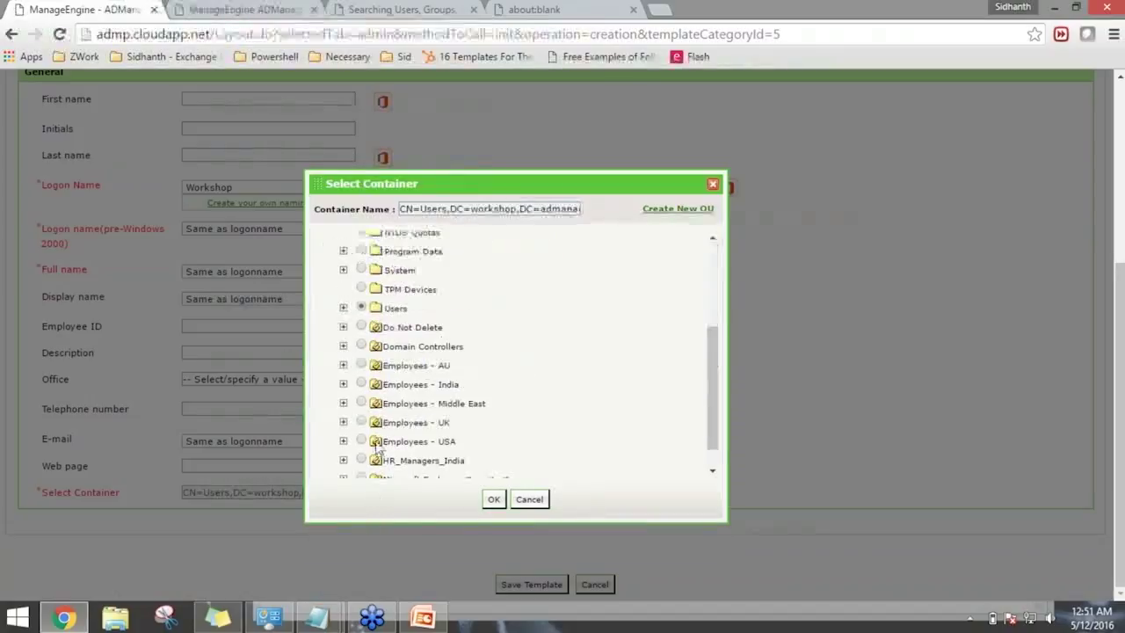
left_click(361, 441)
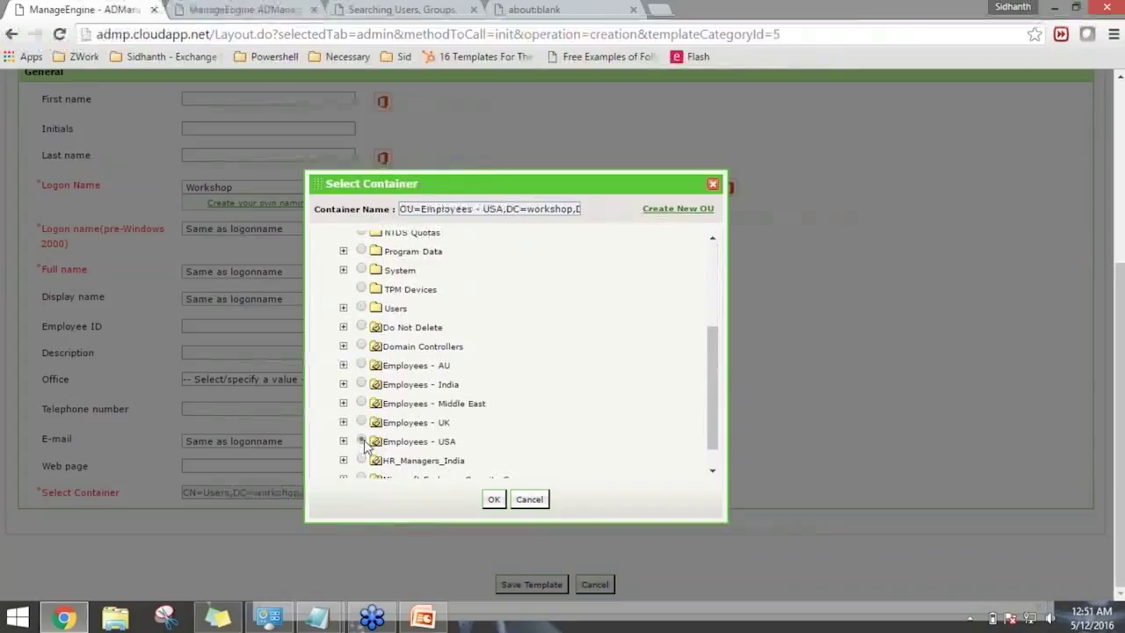
left_click(493, 499)
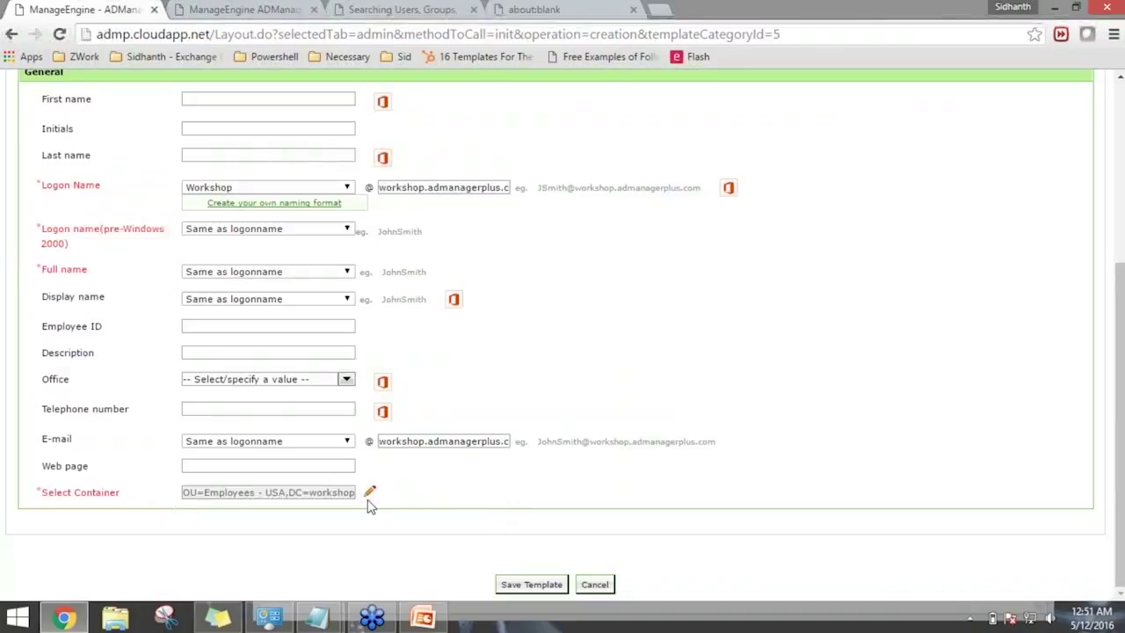
Set the pre-Windows 2000 logon name format to Workshop.
scroll(369, 505, "up", 2)
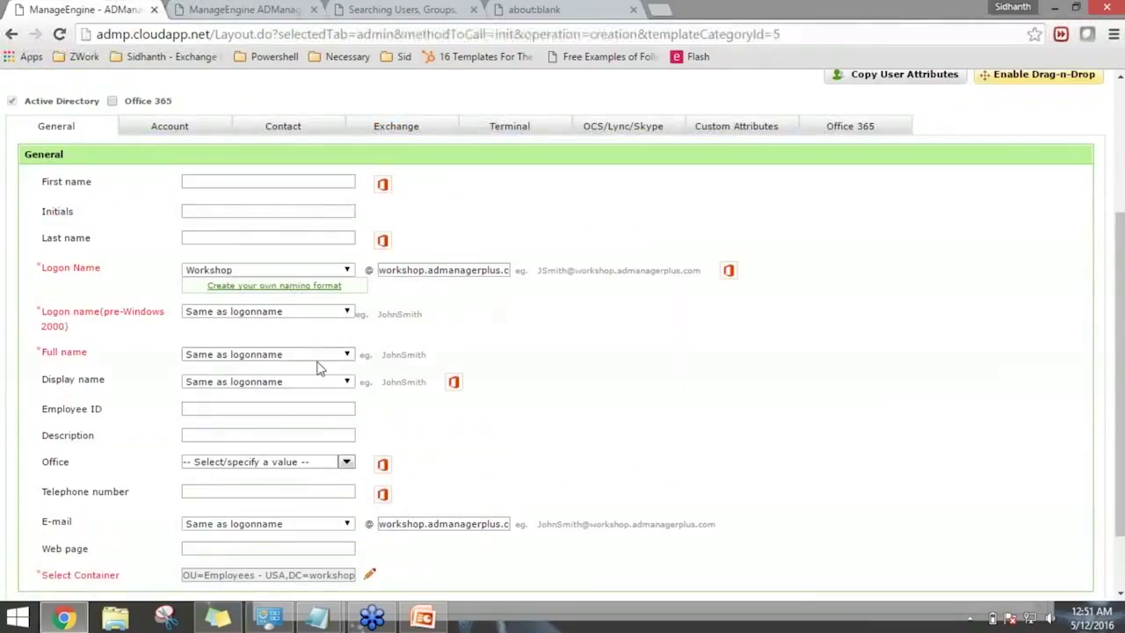
left_click(304, 318)
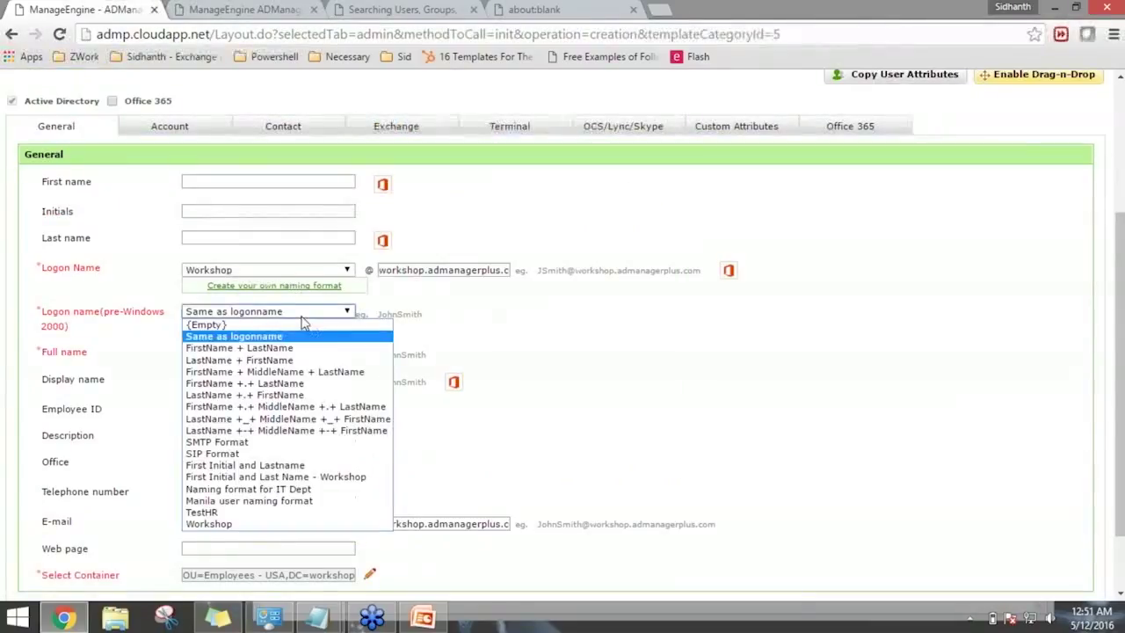
left_click(269, 523)
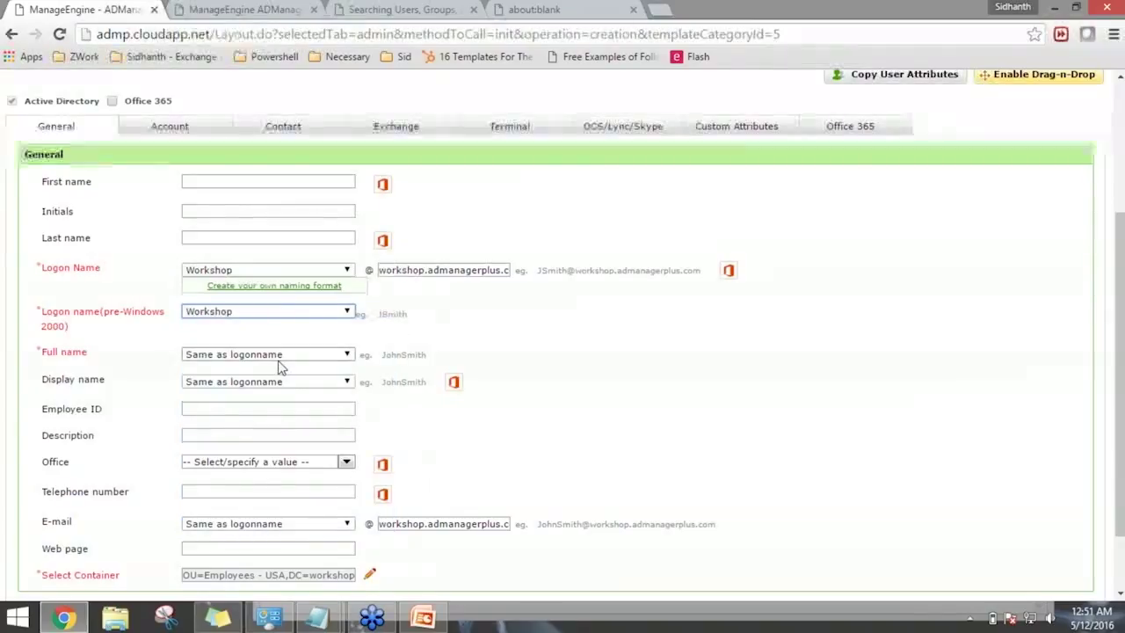
Enter a sample first and last name to preview the generated logon names.
left_click(268, 181)
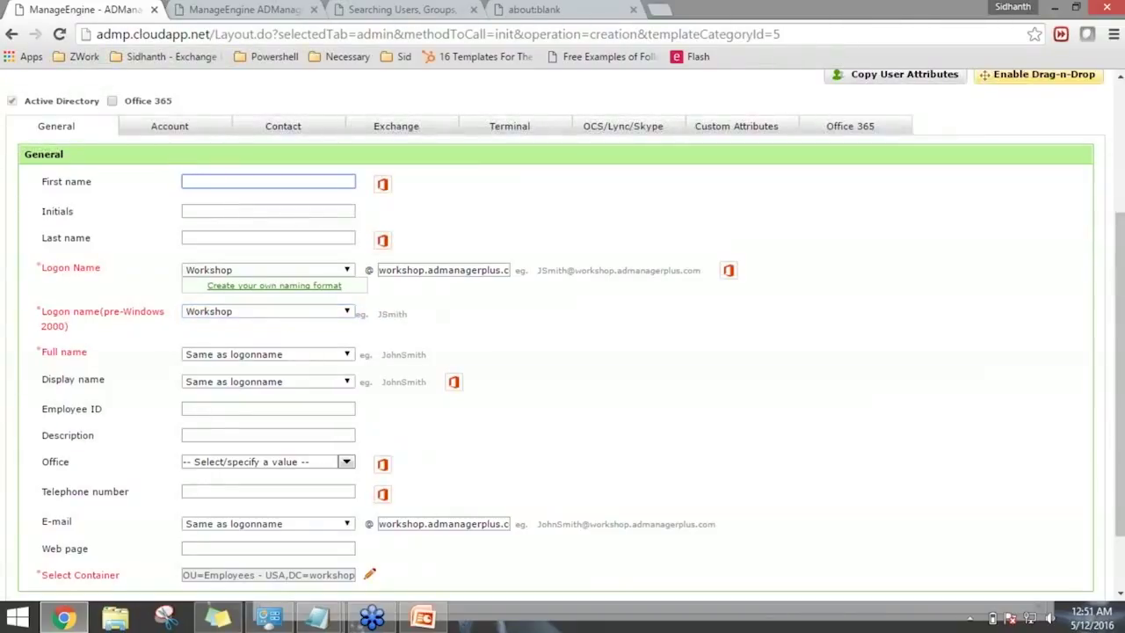
key("Tab")
key("Tab")
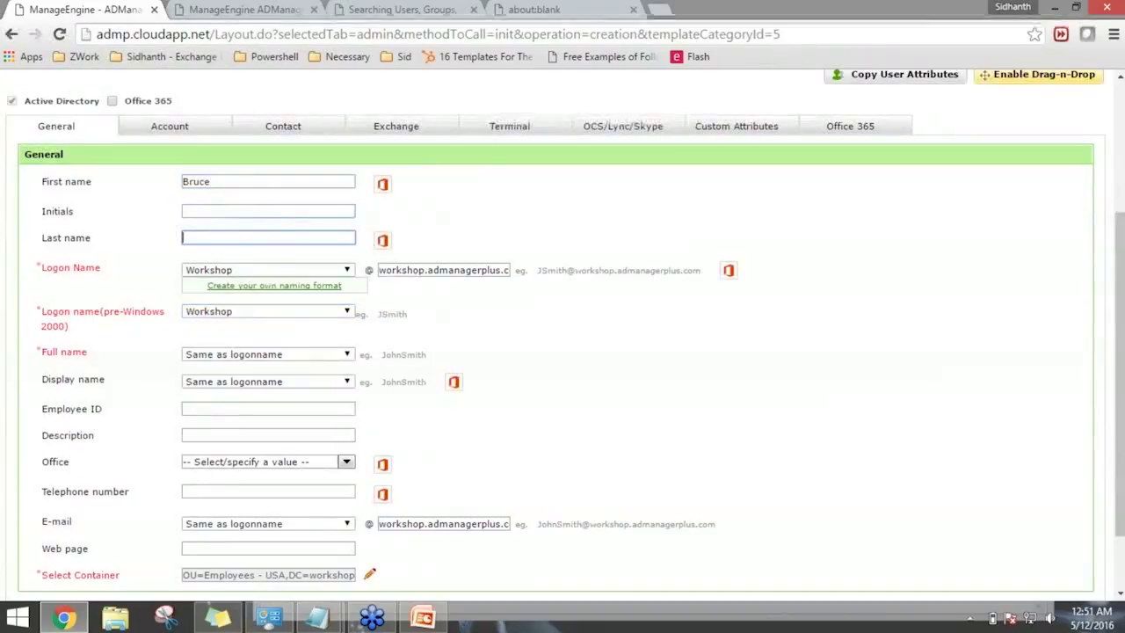
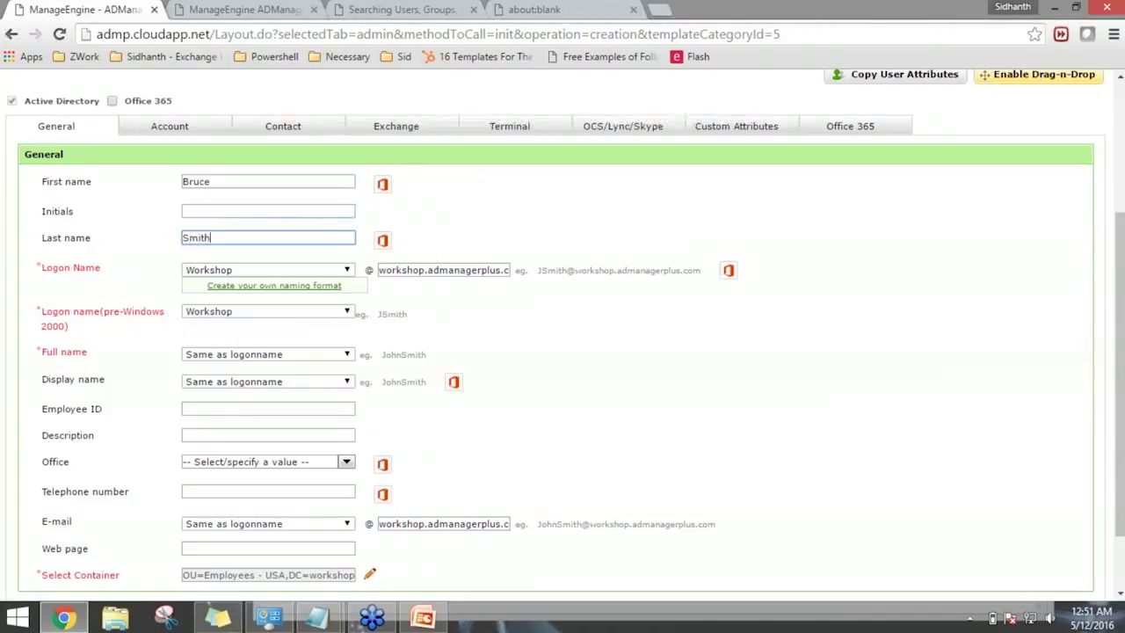
left_click(465, 186)
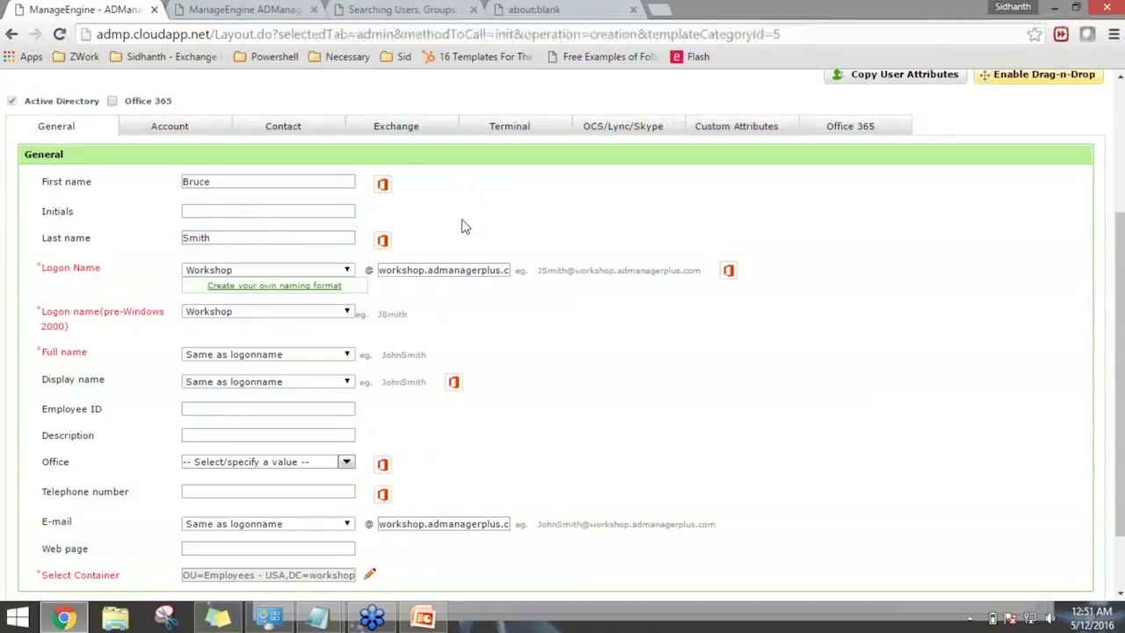
scroll(659, 396, "down", 1)
scroll(595, 464, "up", 2)
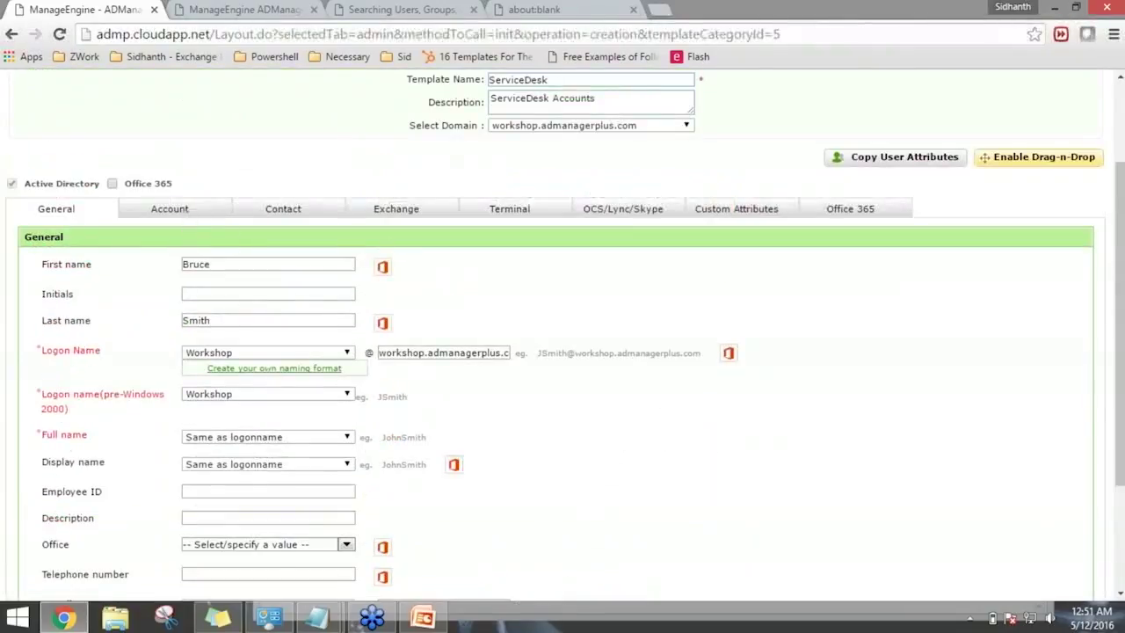
scroll(186, 219, "up", 2)
scroll(235, 350, "down", 2)
scroll(235, 350, "down", 1)
Clear the sample first and last names, leaving both fields empty.
double_click(195, 227)
key("Delete")
double_click(251, 289)
key("Delete")
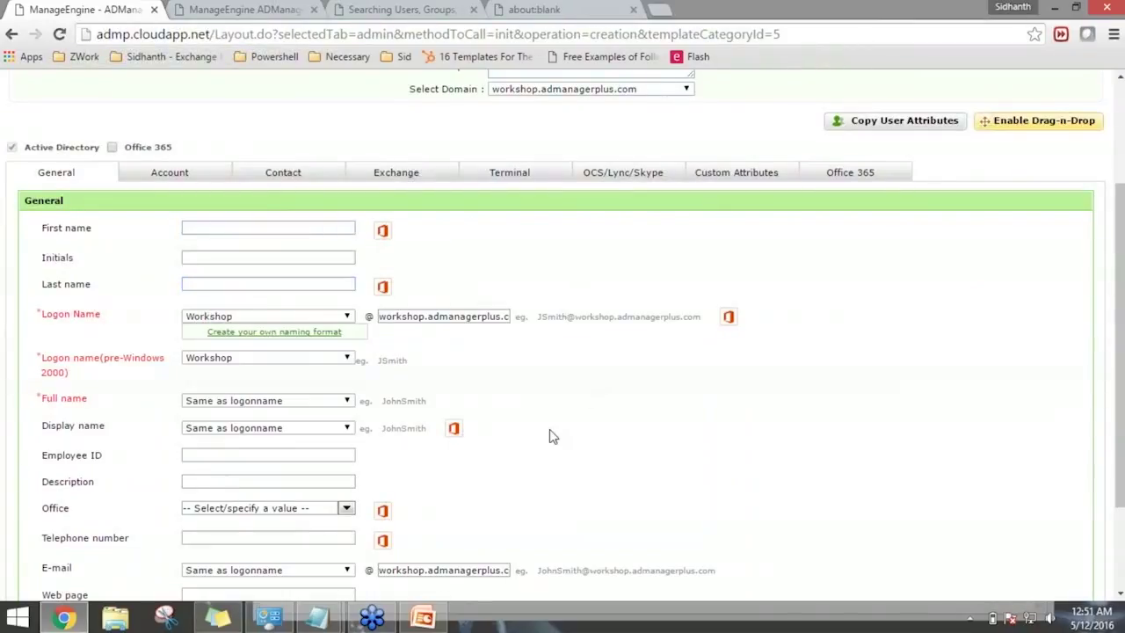
scroll(223, 383, "down", 1)
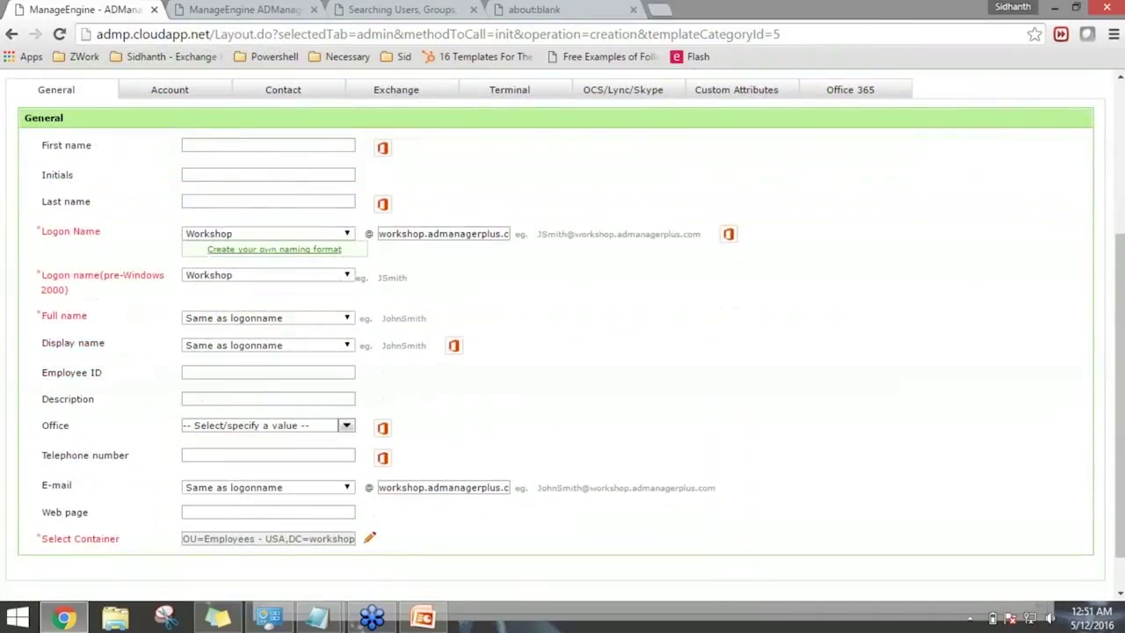
scroll(226, 361, "up", 1)
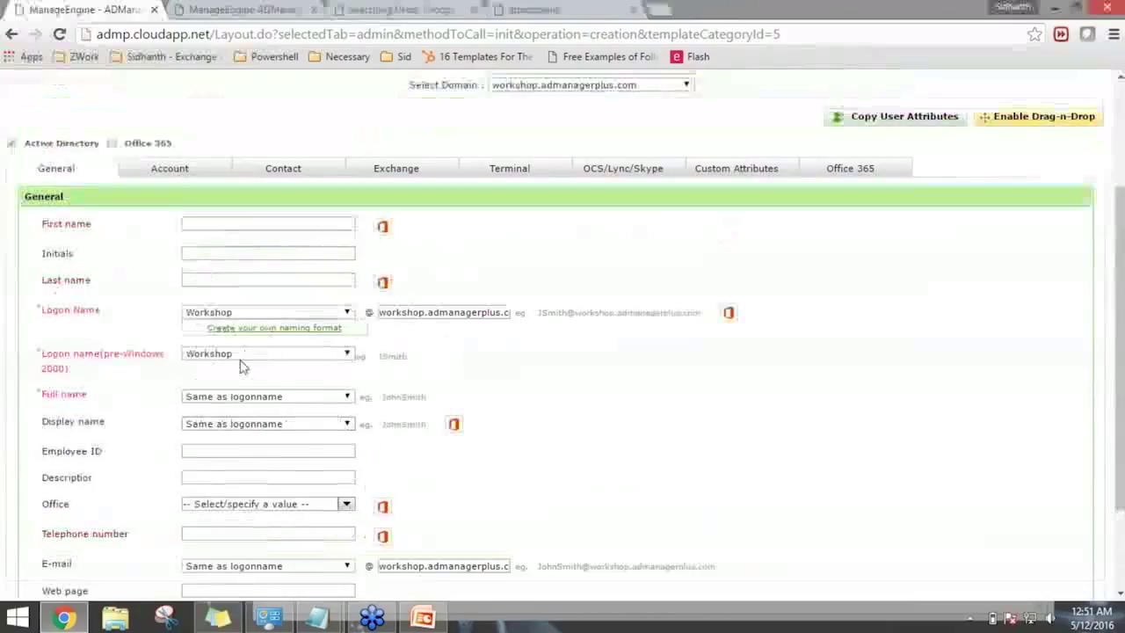
Add Account Operators, Domain Admins and Enterprise Admins to Member Of, and untick Random password.
left_click(184, 179)
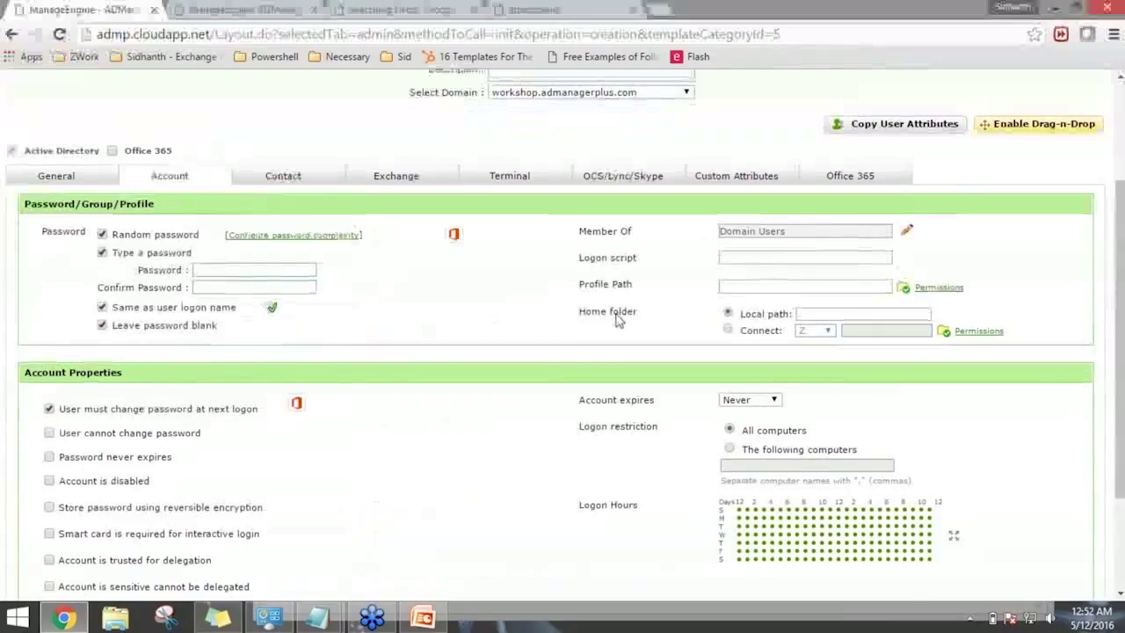
scroll(896, 312, "up", 1)
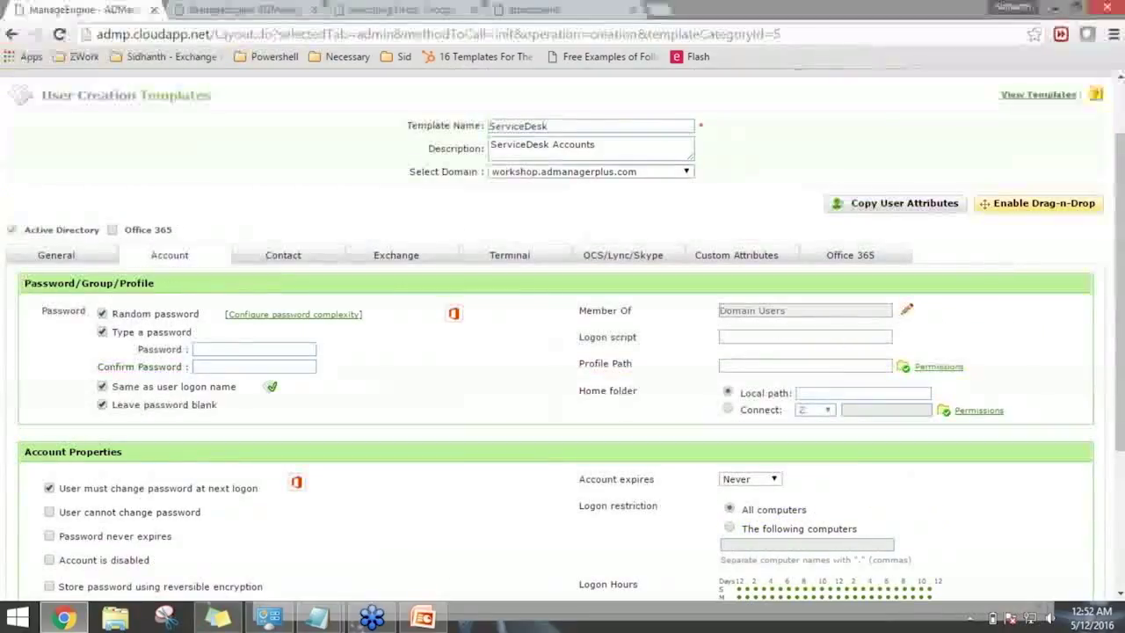
left_click(906, 310)
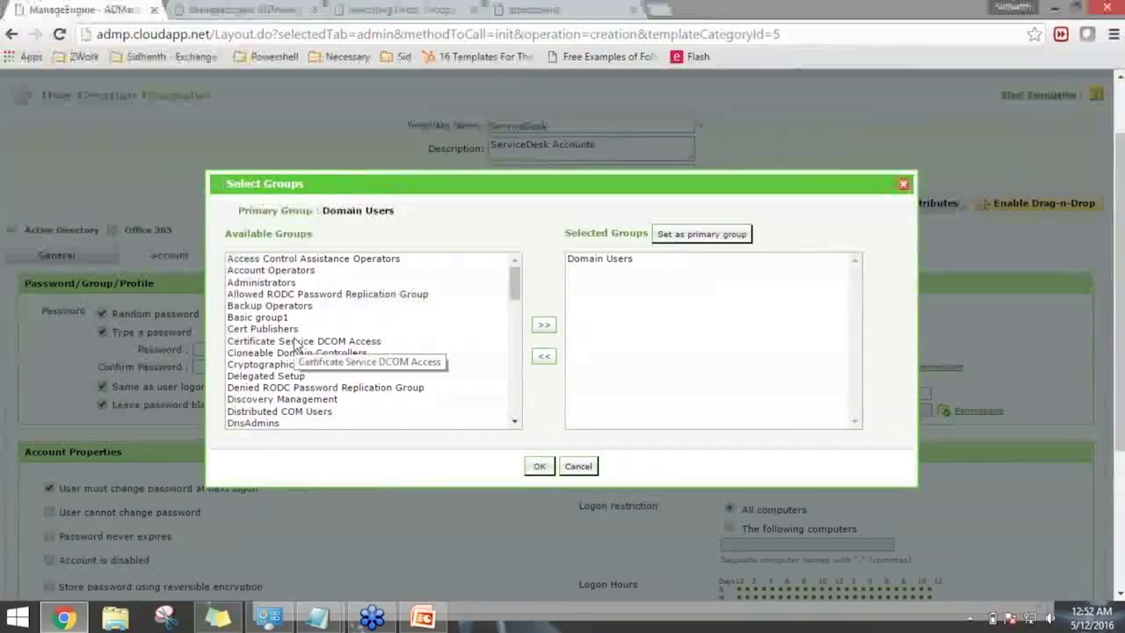
left_click(308, 273)
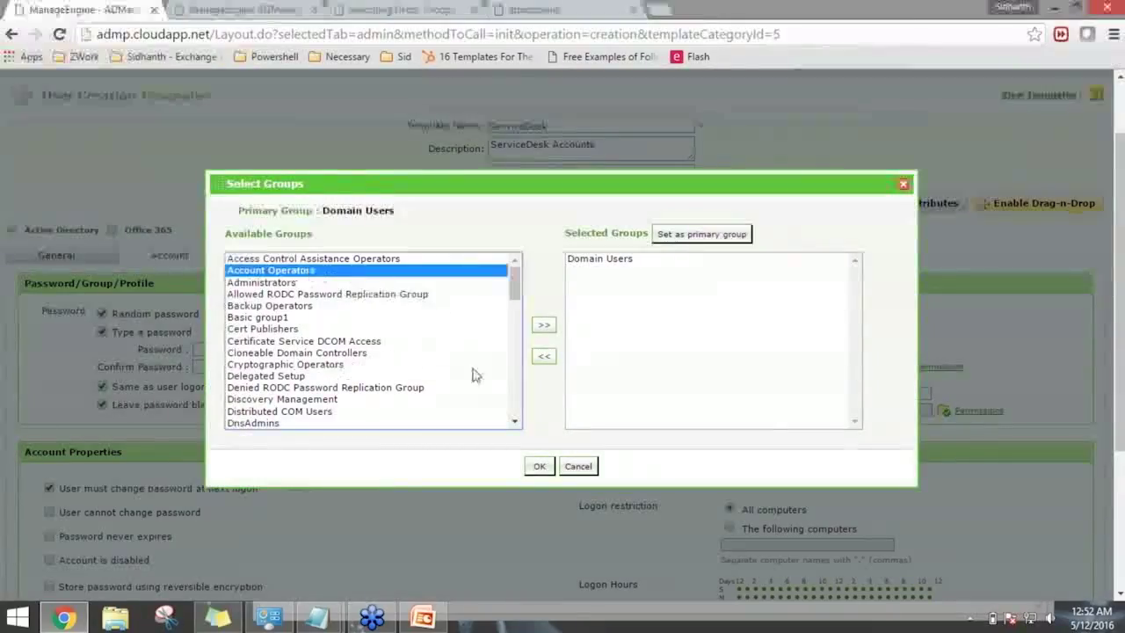
left_click_drag(513, 279, 514, 313)
left_click(337, 374)
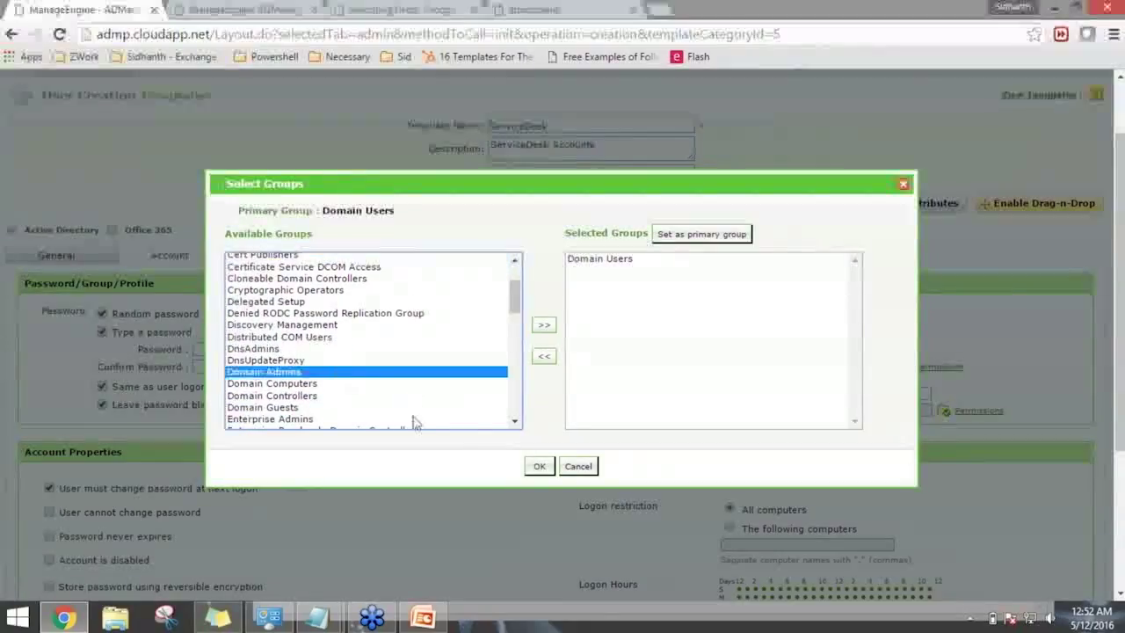
left_click(334, 418, "ctrl")
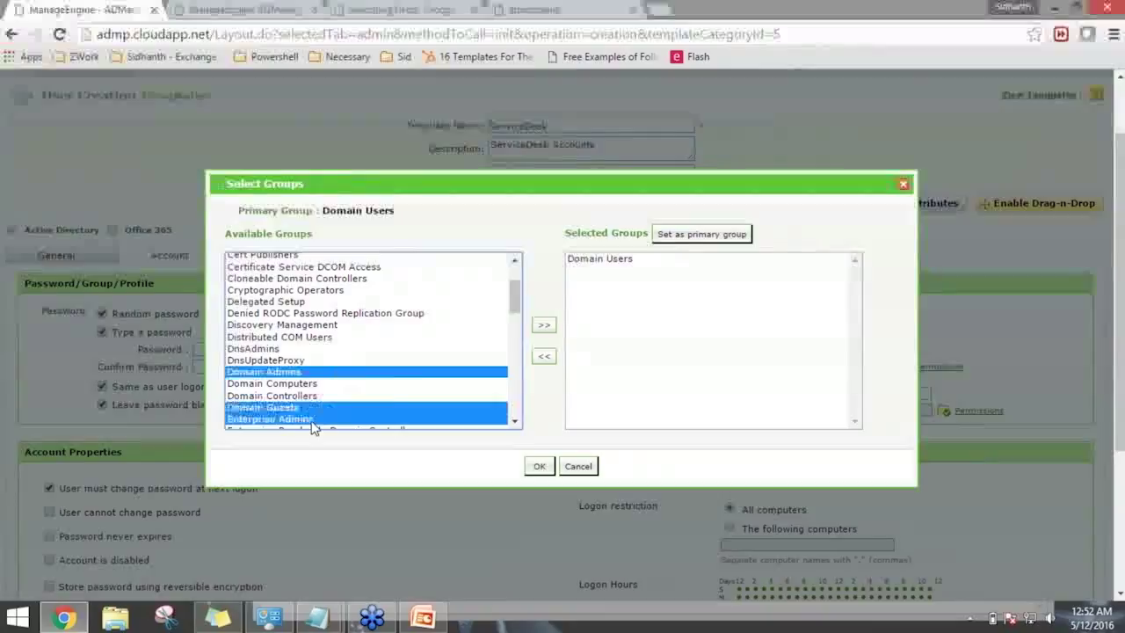
left_click(543, 325)
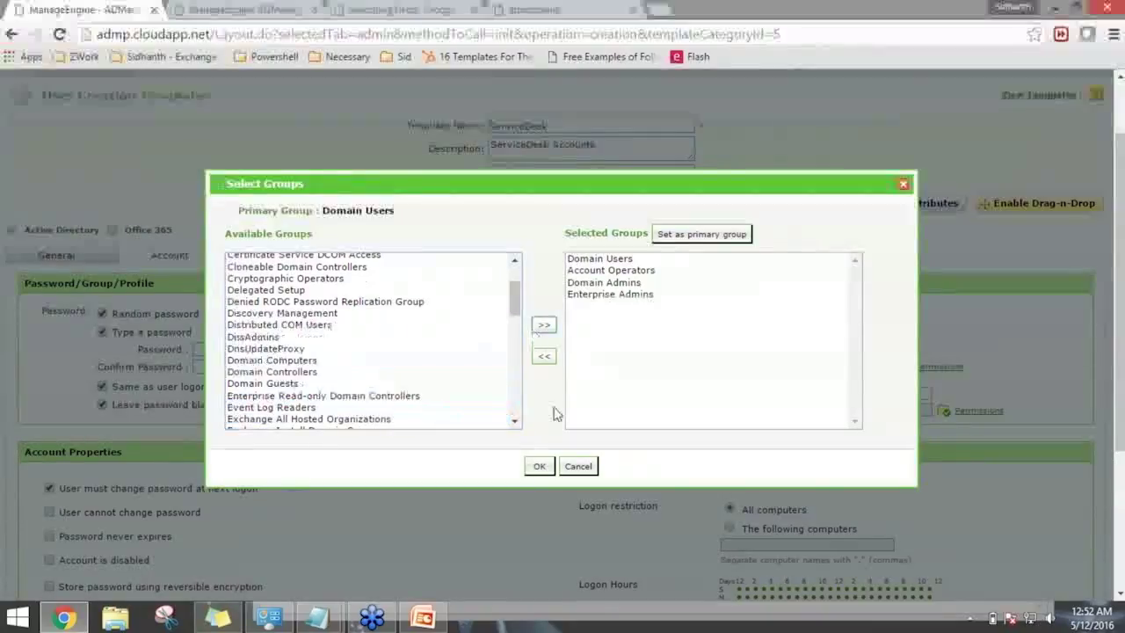
left_click(540, 466)
scroll(114, 260, "down", 1)
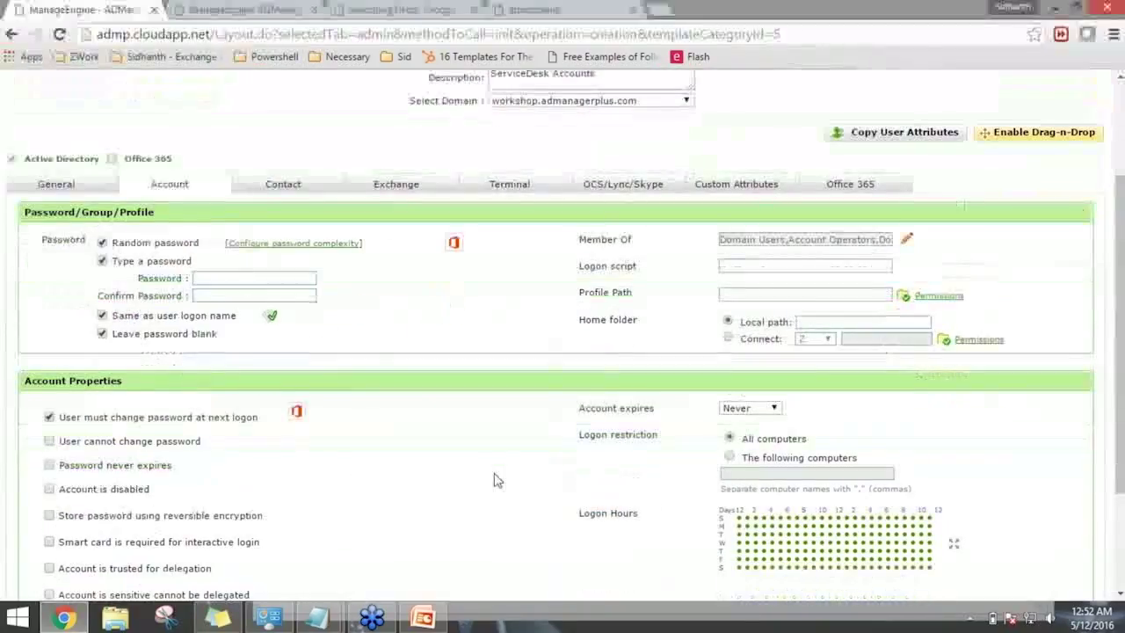
left_click(102, 232)
Untick same-as-logon-name, blank password and must-change-password; tick User cannot change password.
left_click(103, 304)
left_click(104, 322)
scroll(185, 329, "down", 1)
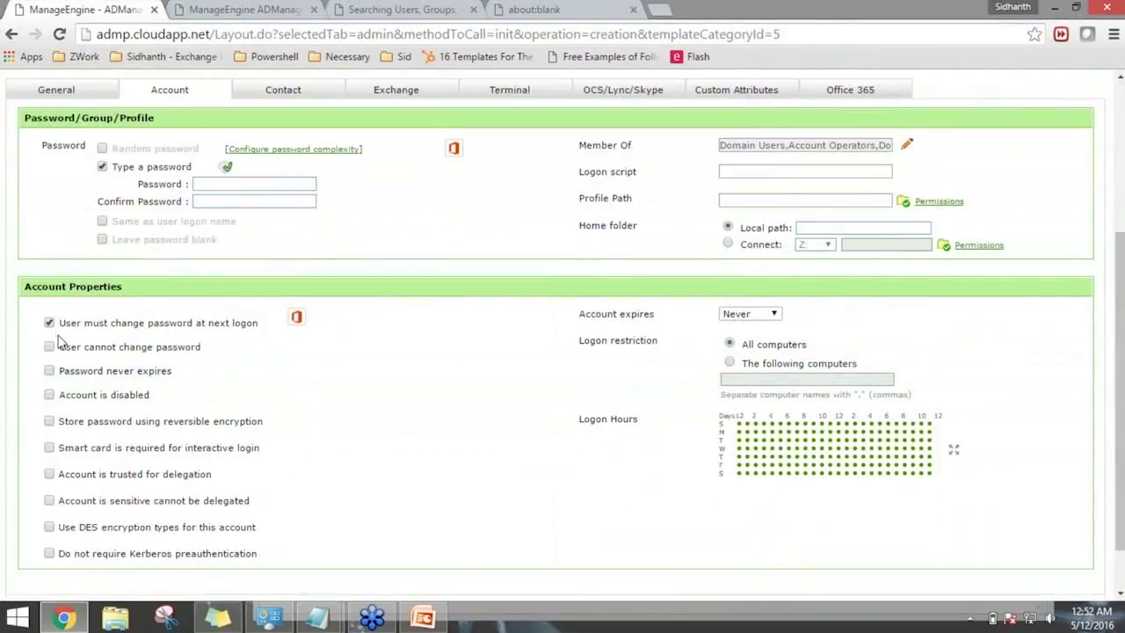
left_click(50, 324)
left_click(53, 373)
left_click(50, 372)
left_click(50, 347)
Enter the template password and confirm it.
left_click(245, 184)
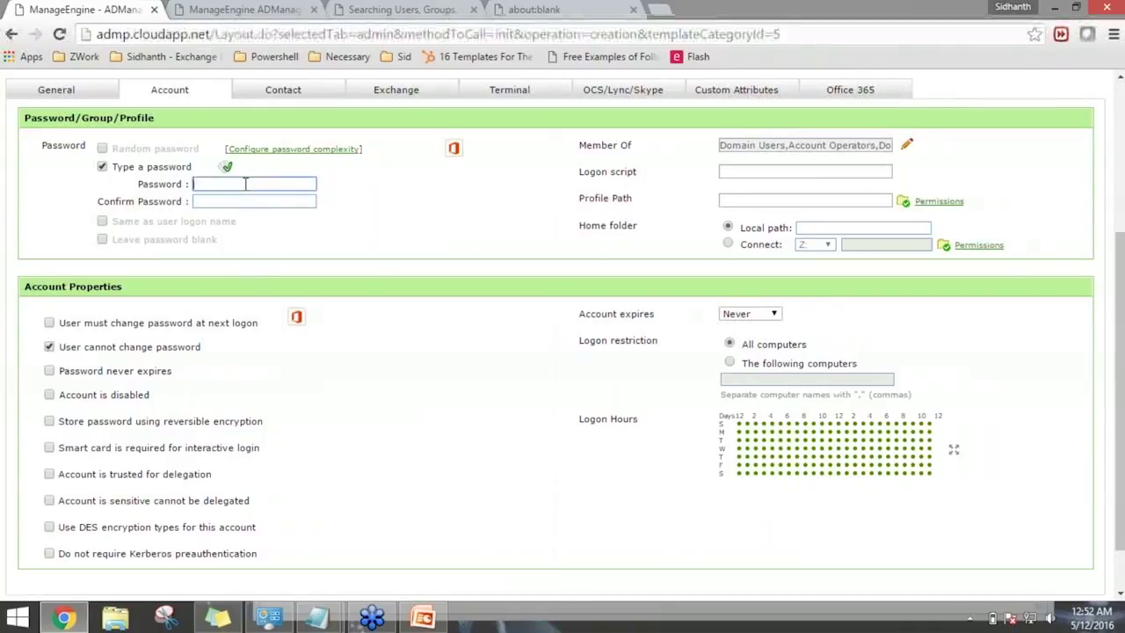
type("••••••")
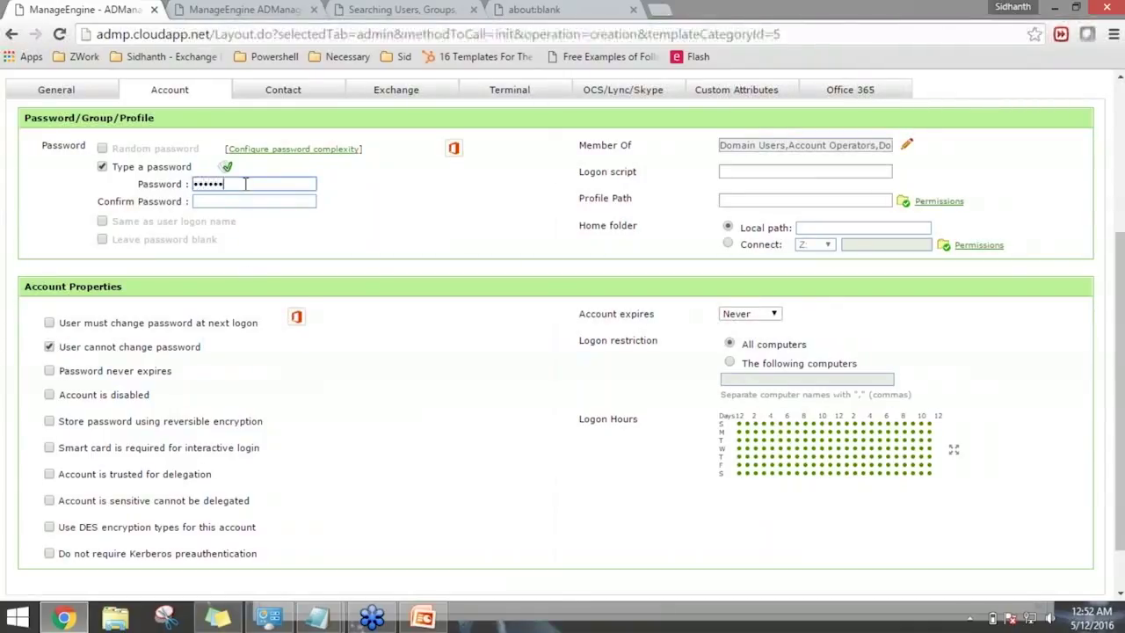
type("•••••")
key("Tab")
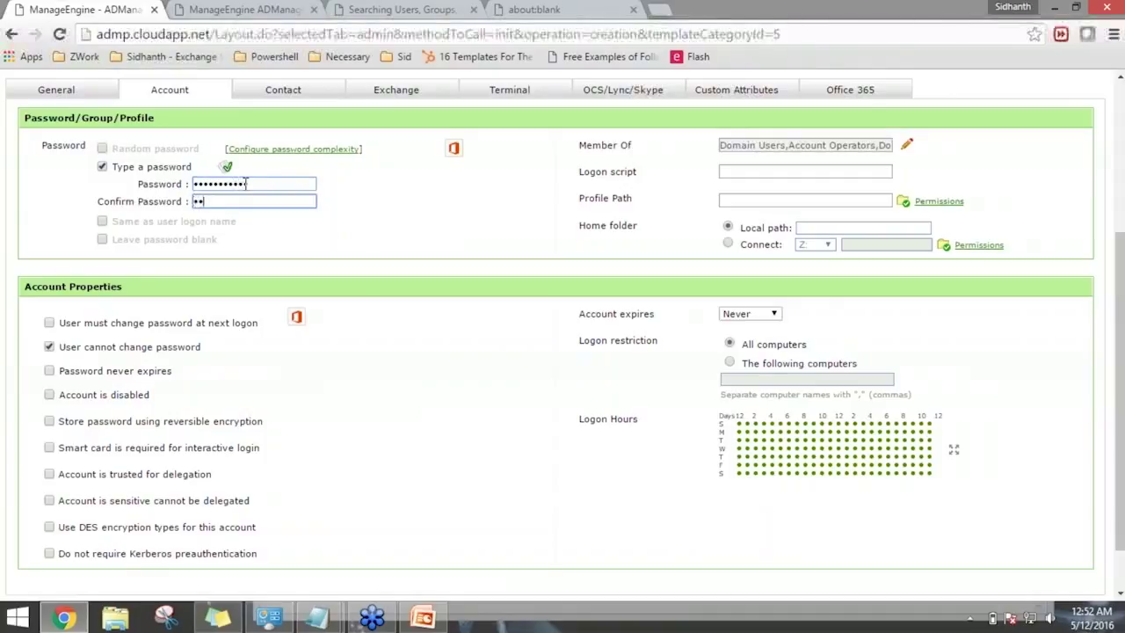
type("••••••••")
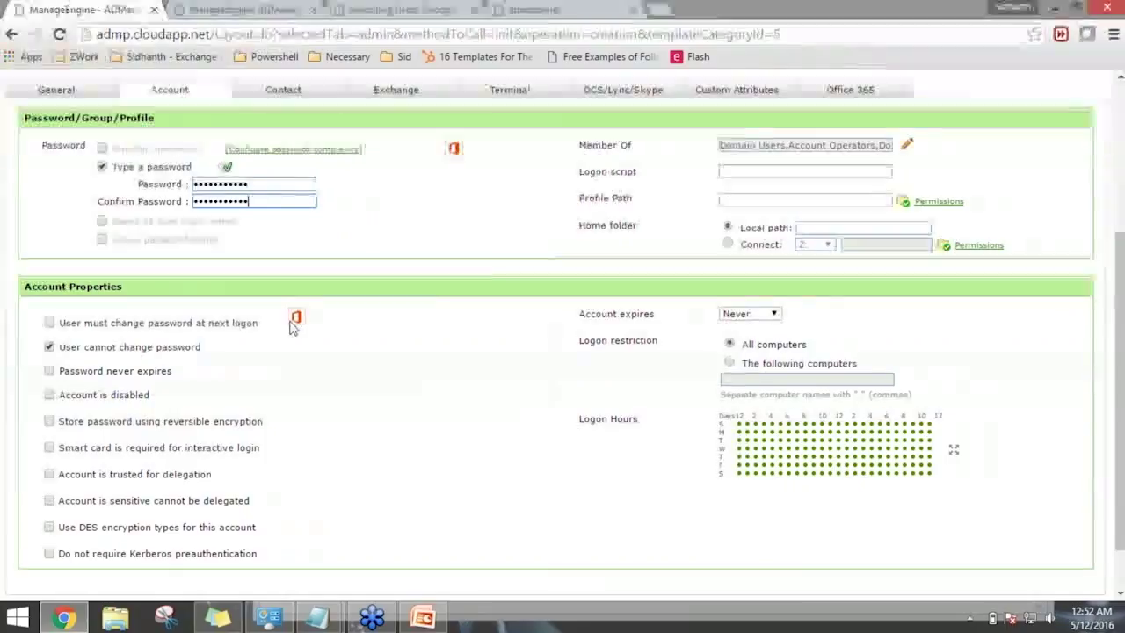
left_click(324, 274)
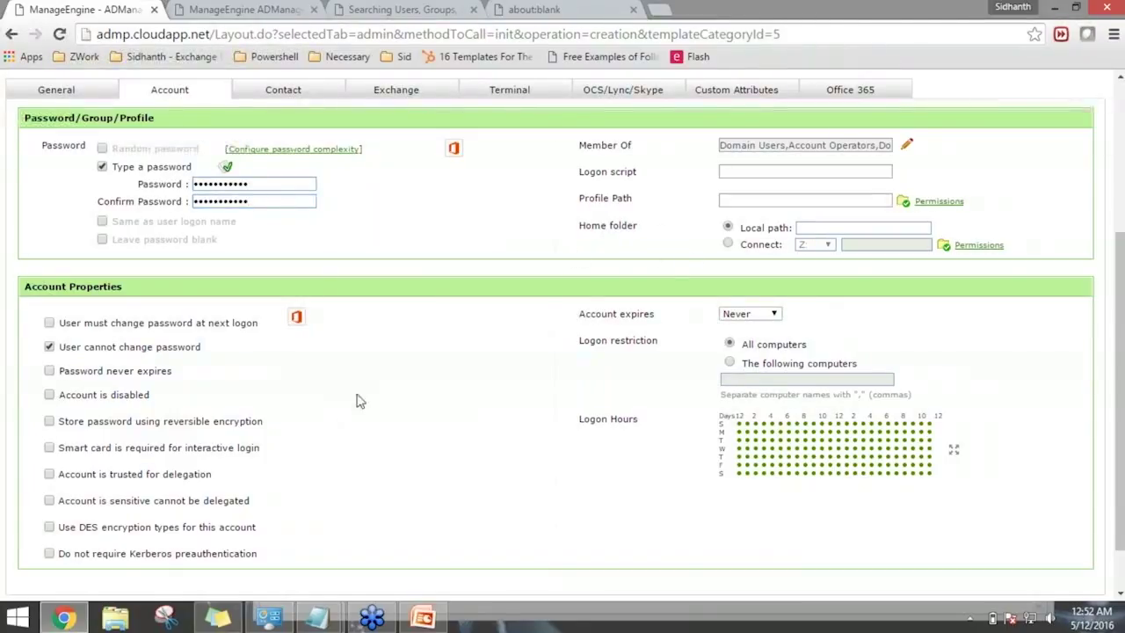
scroll(352, 351, "up", 1)
On the Contact settings, set Title to 'Service Desk User' and Department to IT.
left_click(290, 181)
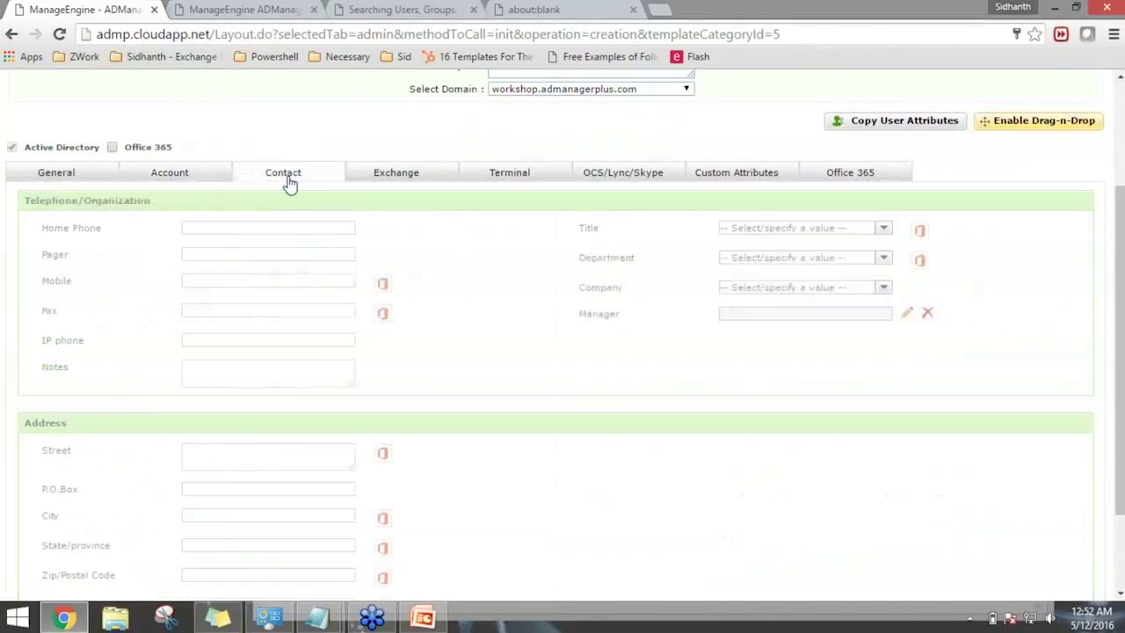
left_click(748, 227)
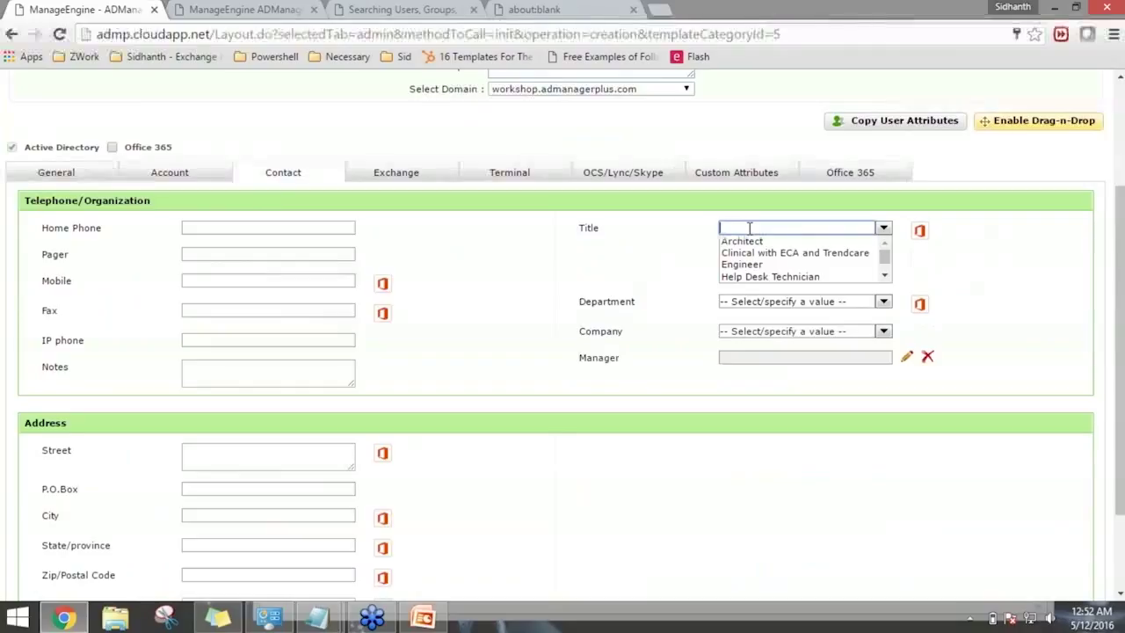
type("Ser")
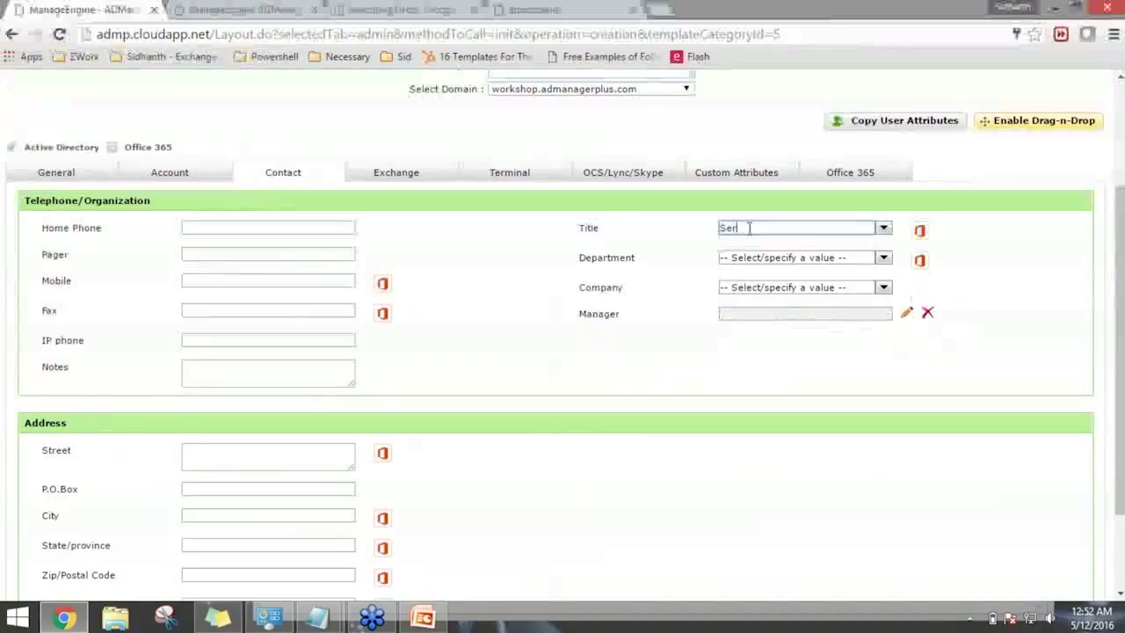
type("vice Desk User")
key("Tab")
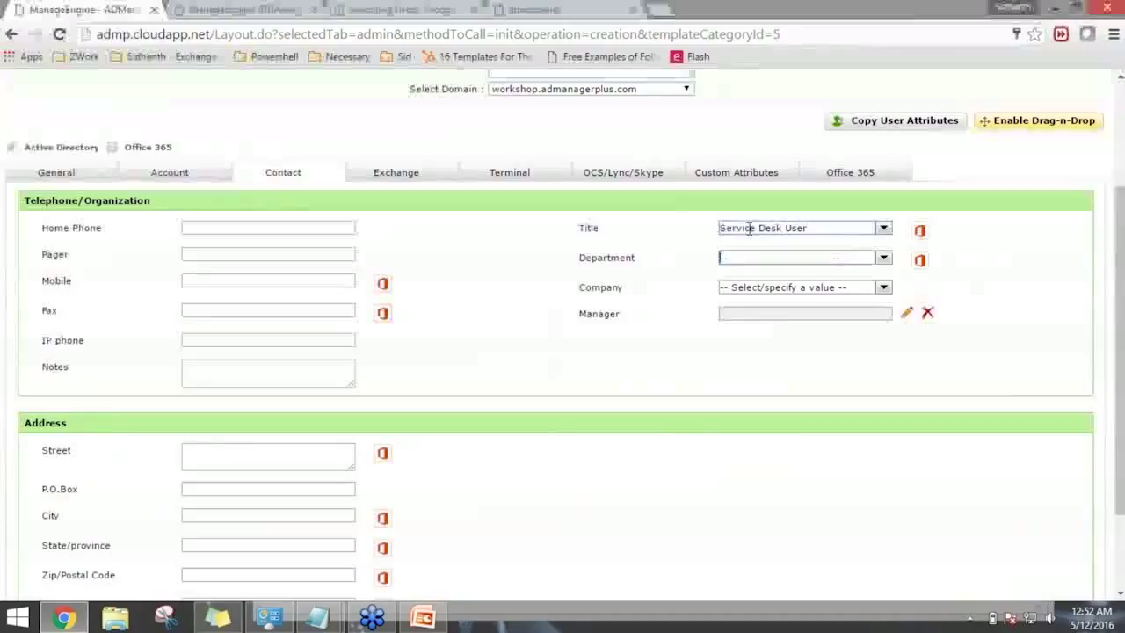
type("IT")
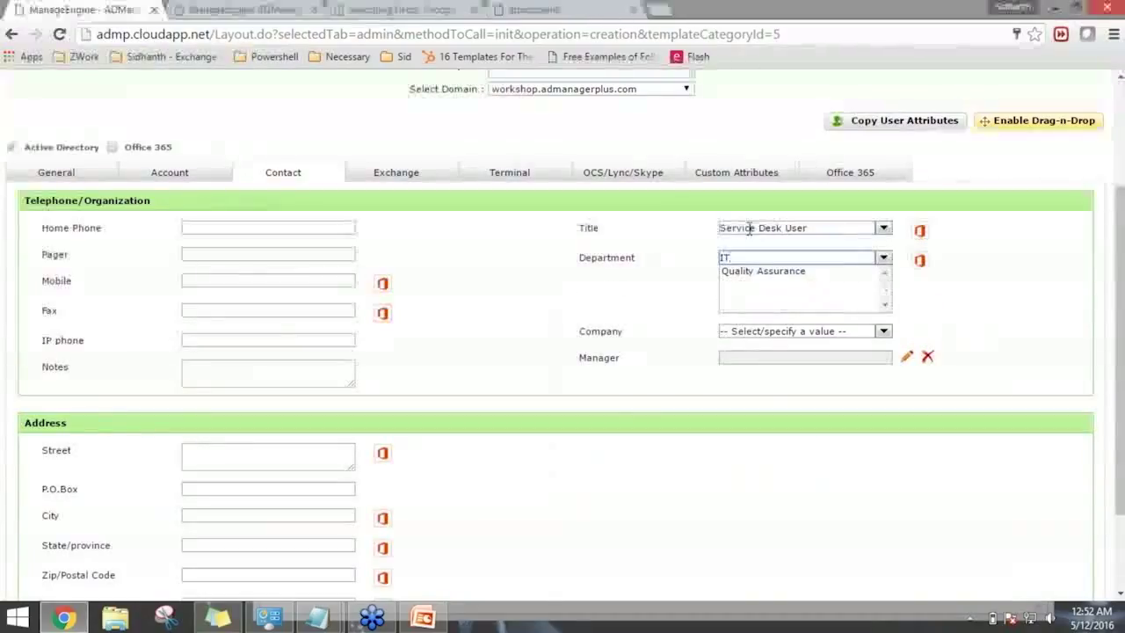
left_click(473, 407)
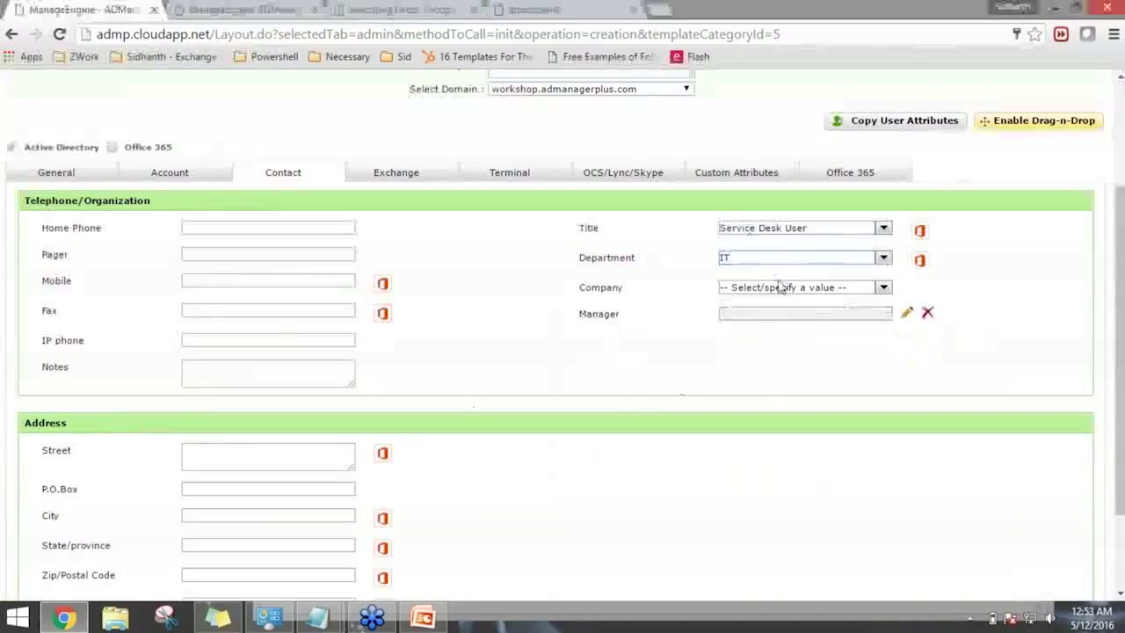
scroll(892, 288, "down", 1)
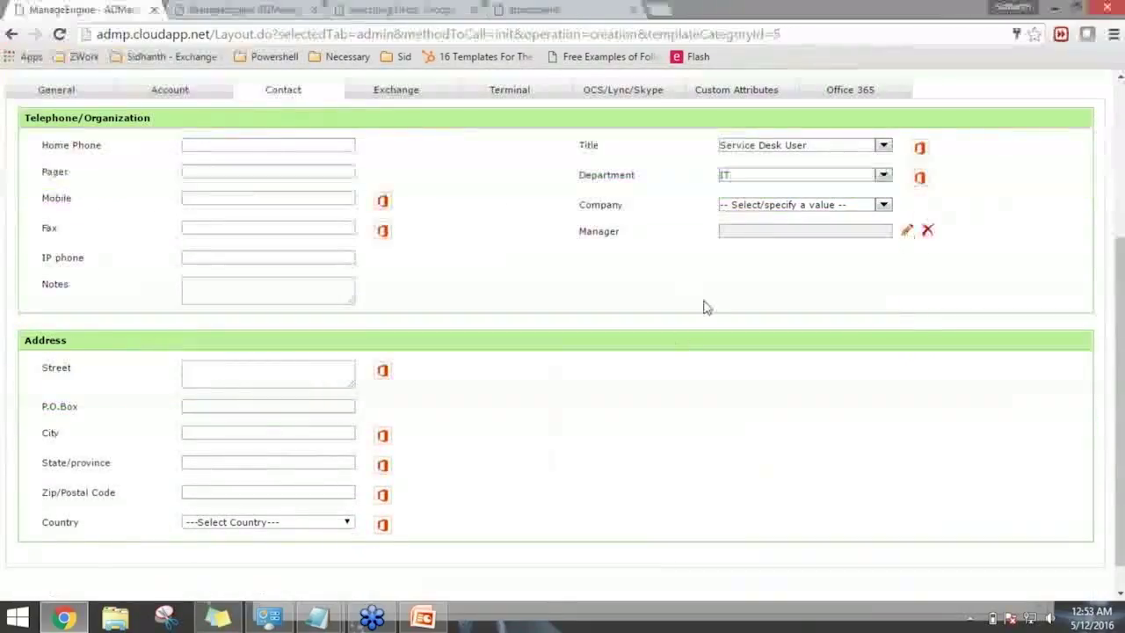
Assign the US IT admin account as the manager.
left_click(905, 232)
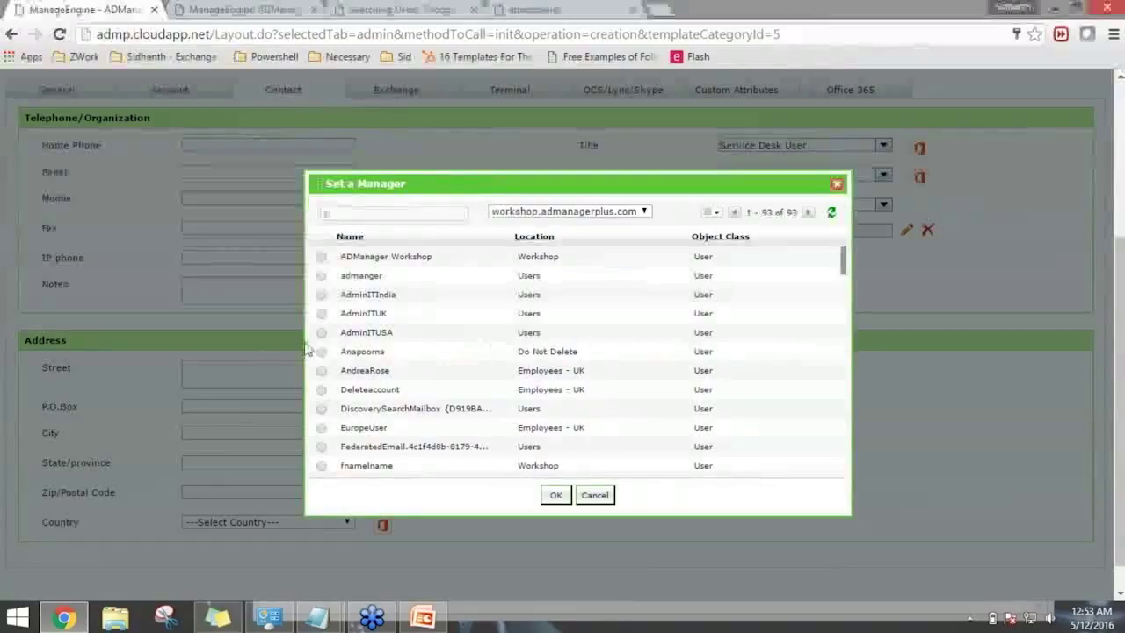
left_click(321, 332)
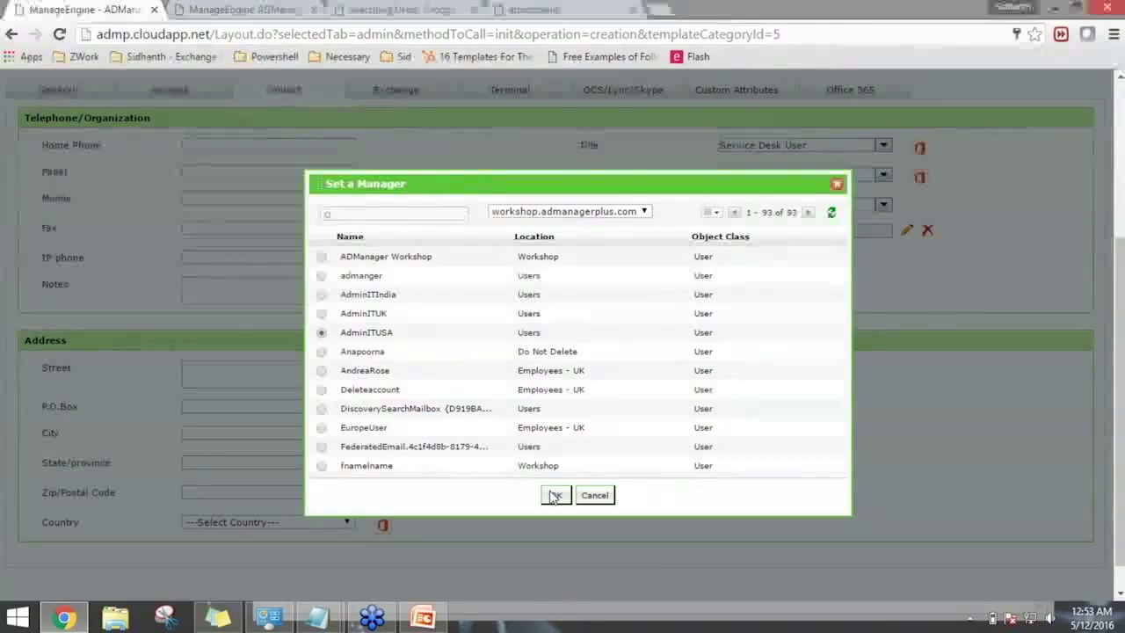
left_click(554, 495)
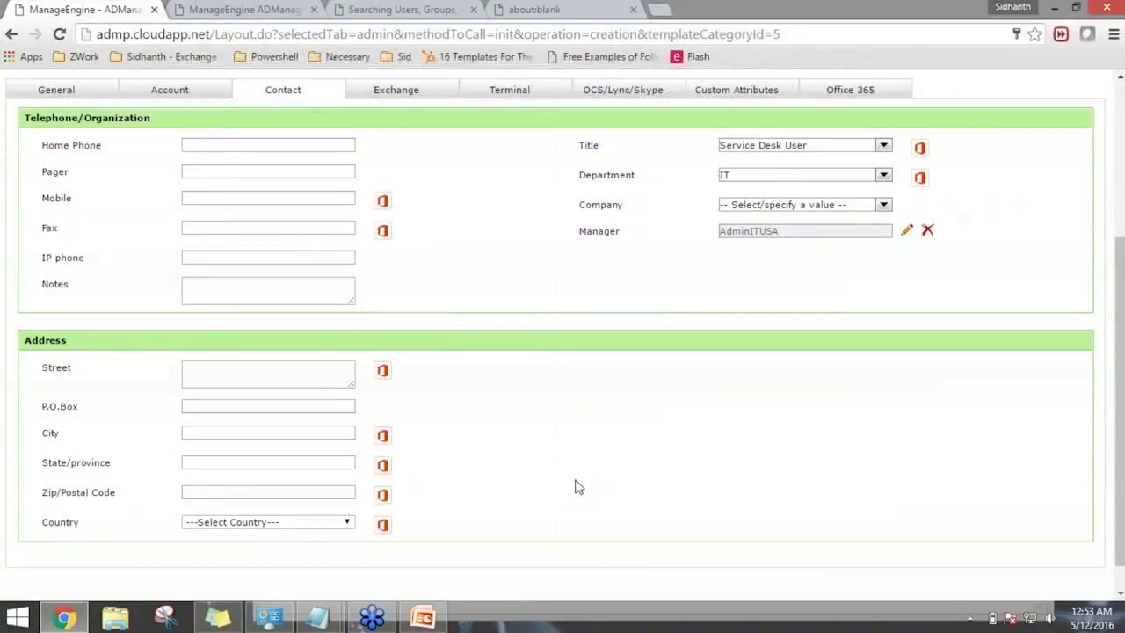
scroll(578, 487, "up", 1)
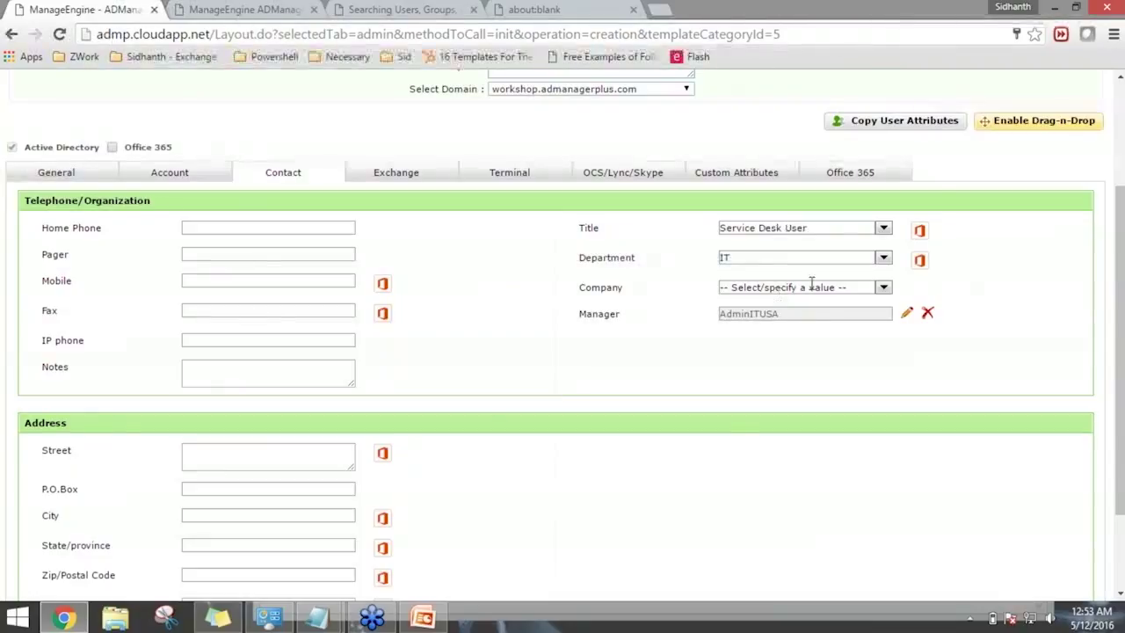
Preview copying General and Account attributes from the US IT admin account, then cancel.
left_click(886, 126)
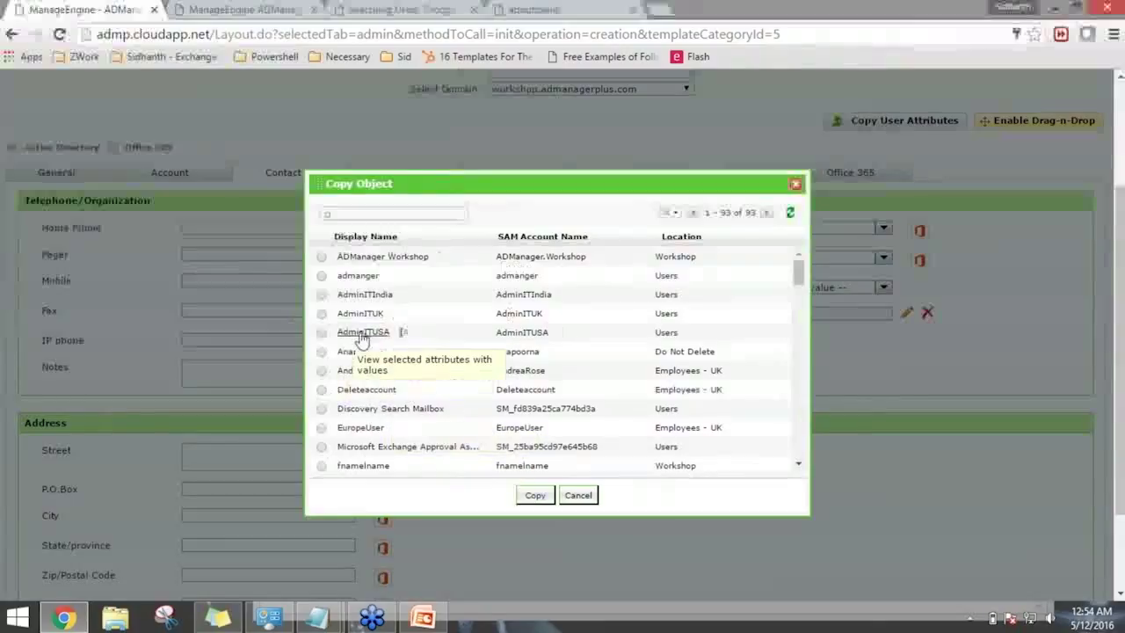
left_click(322, 335)
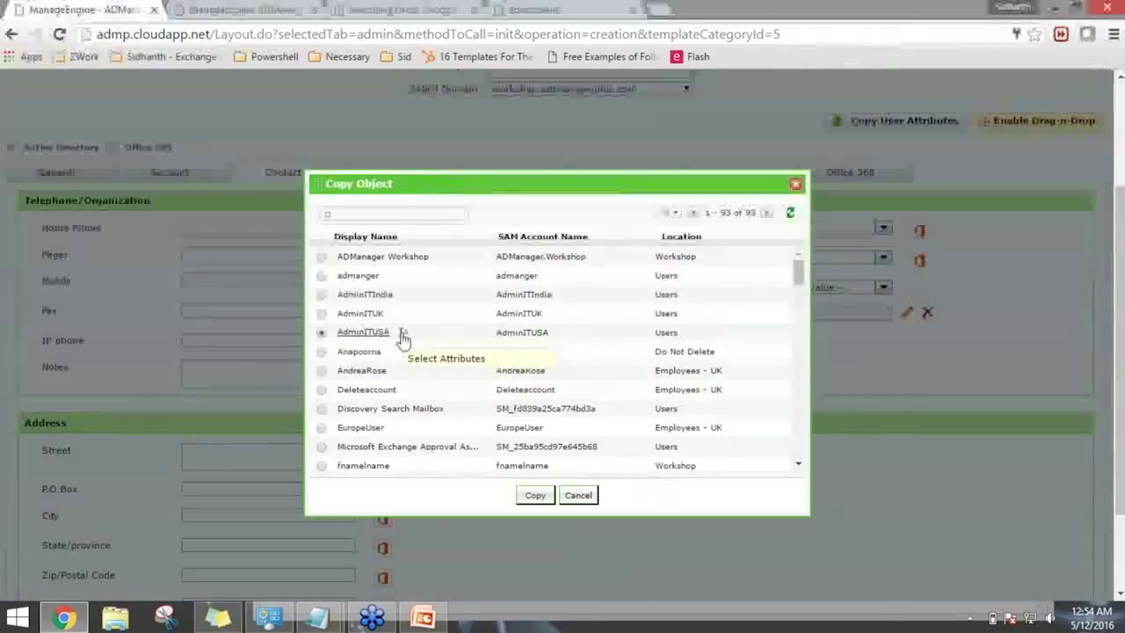
left_click(402, 334)
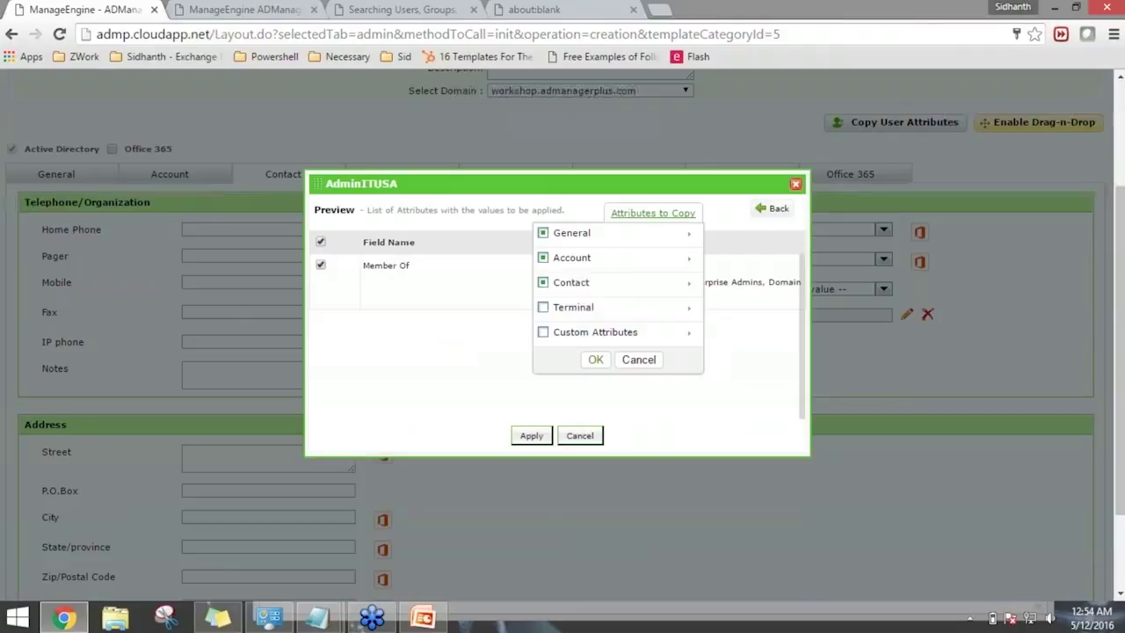
left_click(646, 239)
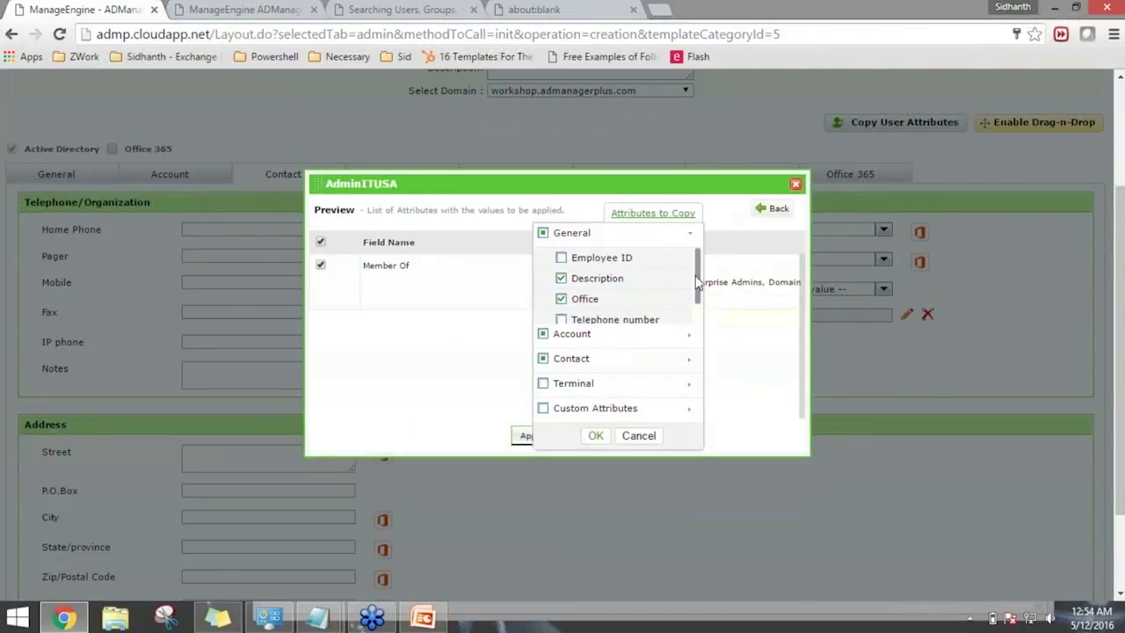
left_click_drag(698, 286, 702, 307)
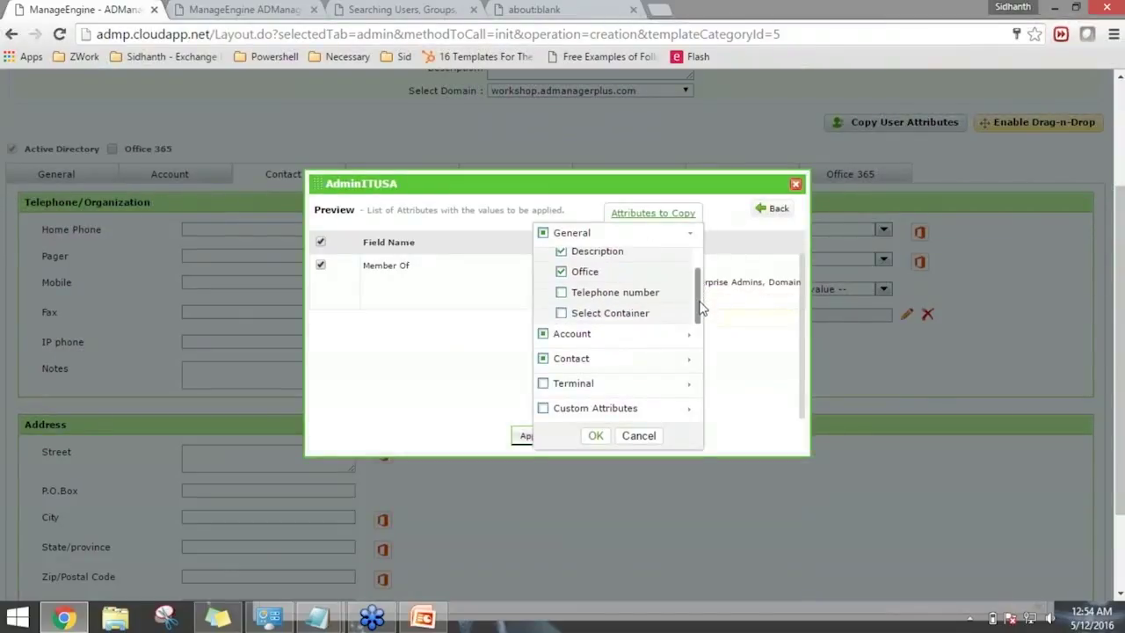
left_click(603, 337)
left_click_drag(700, 291, 697, 350)
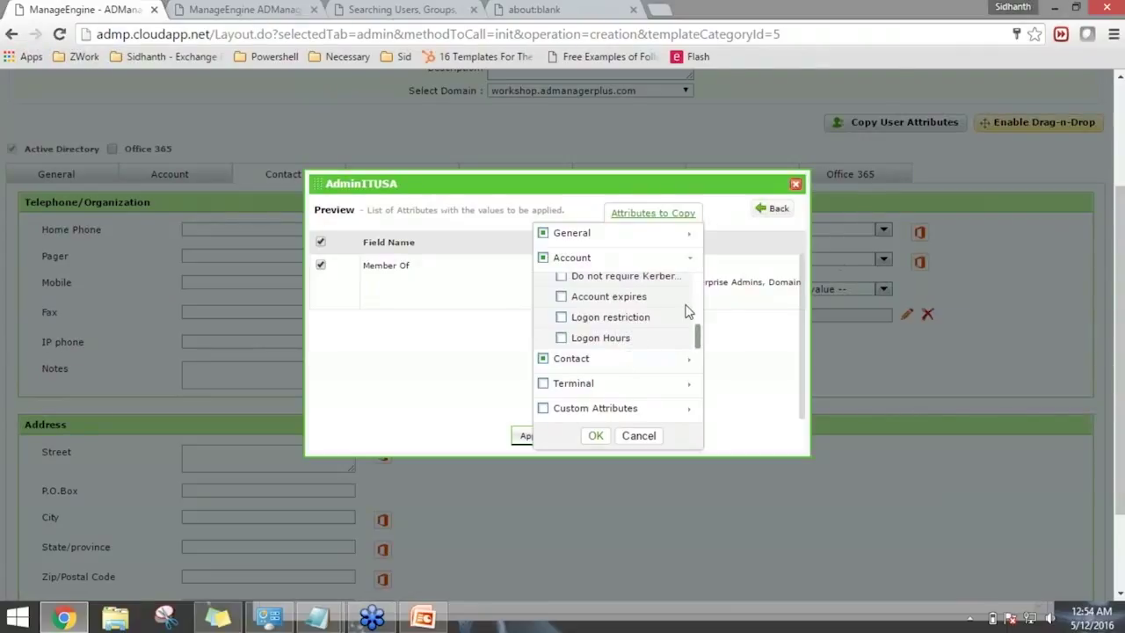
left_click(639, 436)
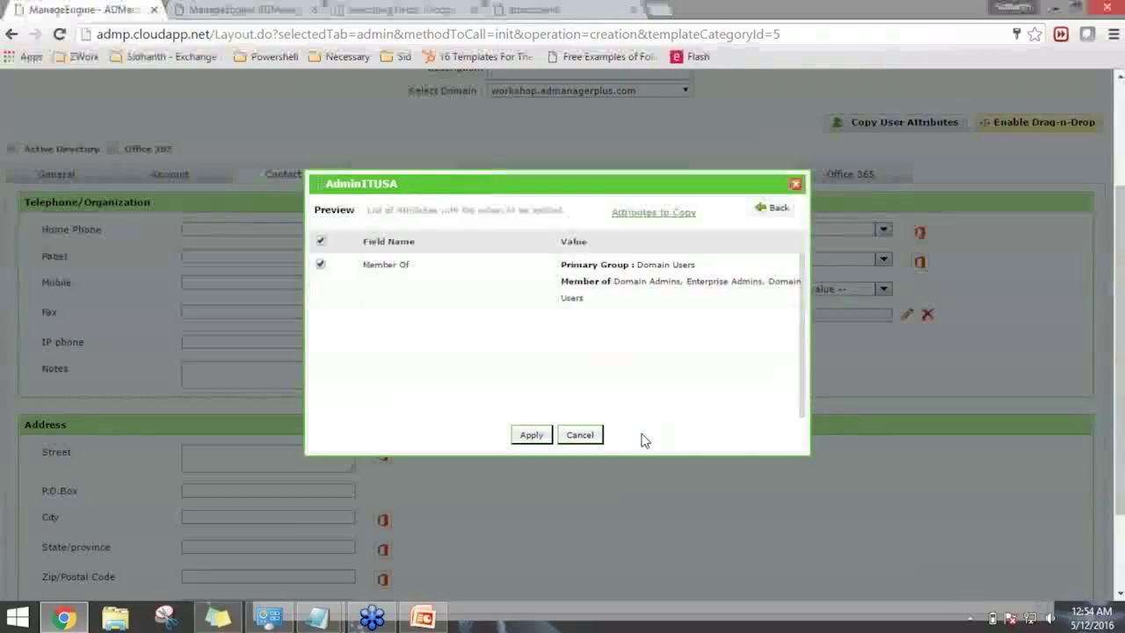
left_click(579, 434)
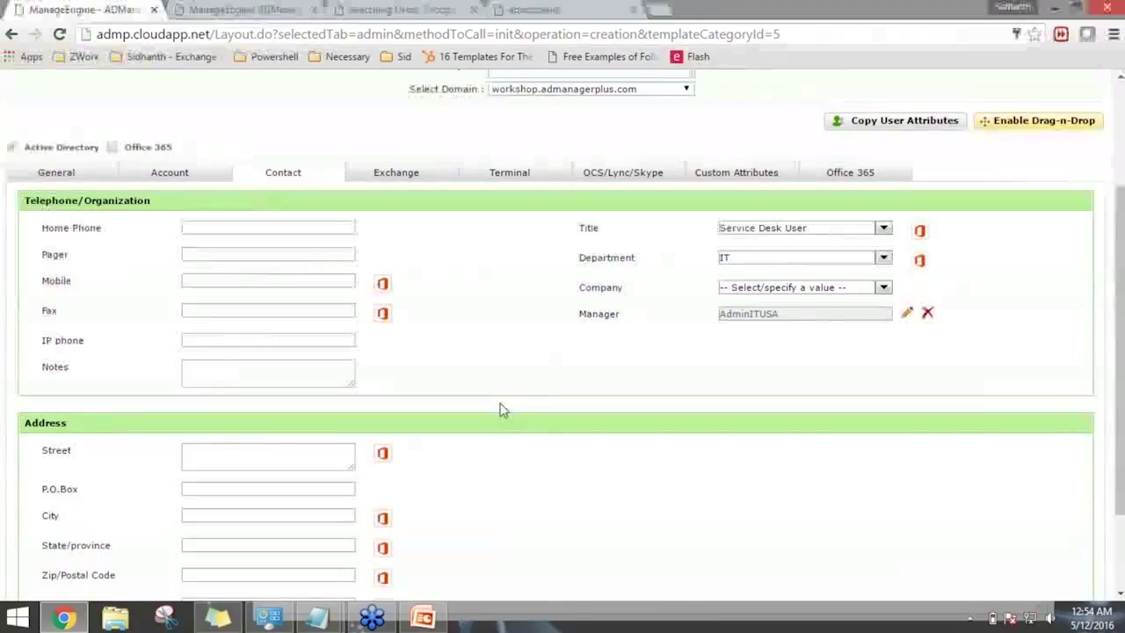
Check the template's Exchange settings, then return to the General settings.
scroll(502, 409, "down", 3)
scroll(548, 434, "up", 4)
left_click(410, 230)
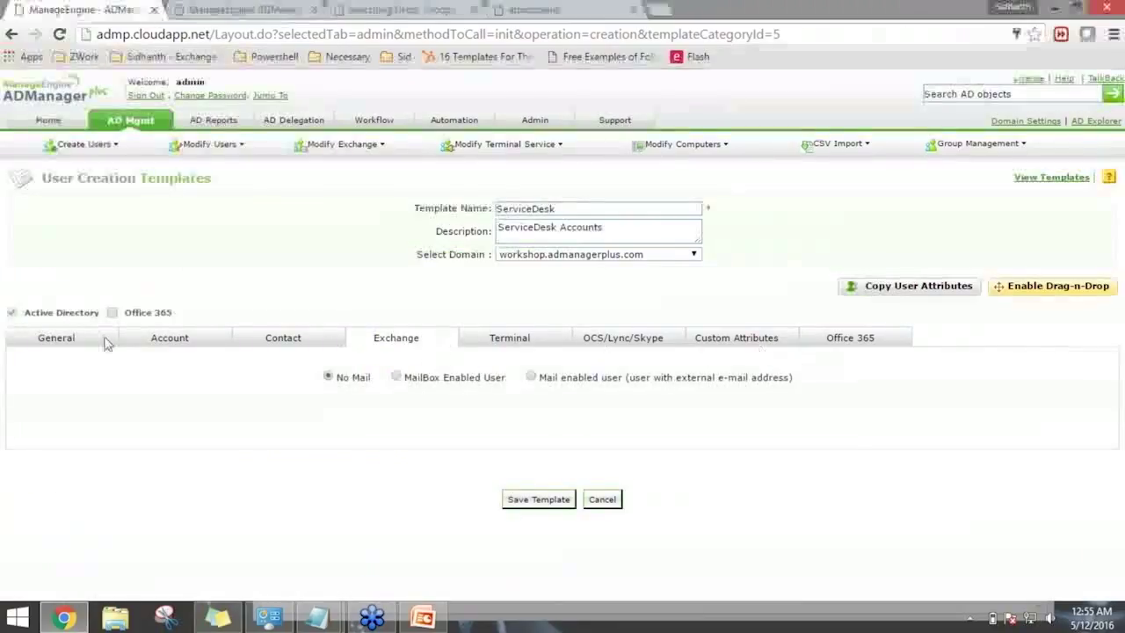
left_click(56, 339)
scroll(113, 352, "down", 3)
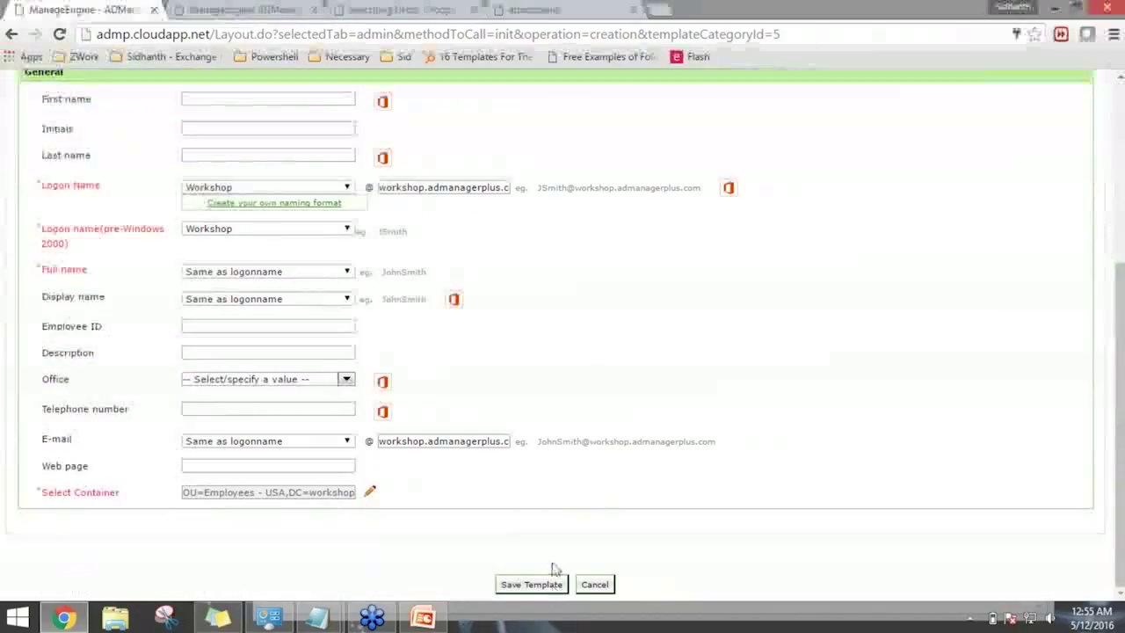
scroll(577, 356, "up", 2)
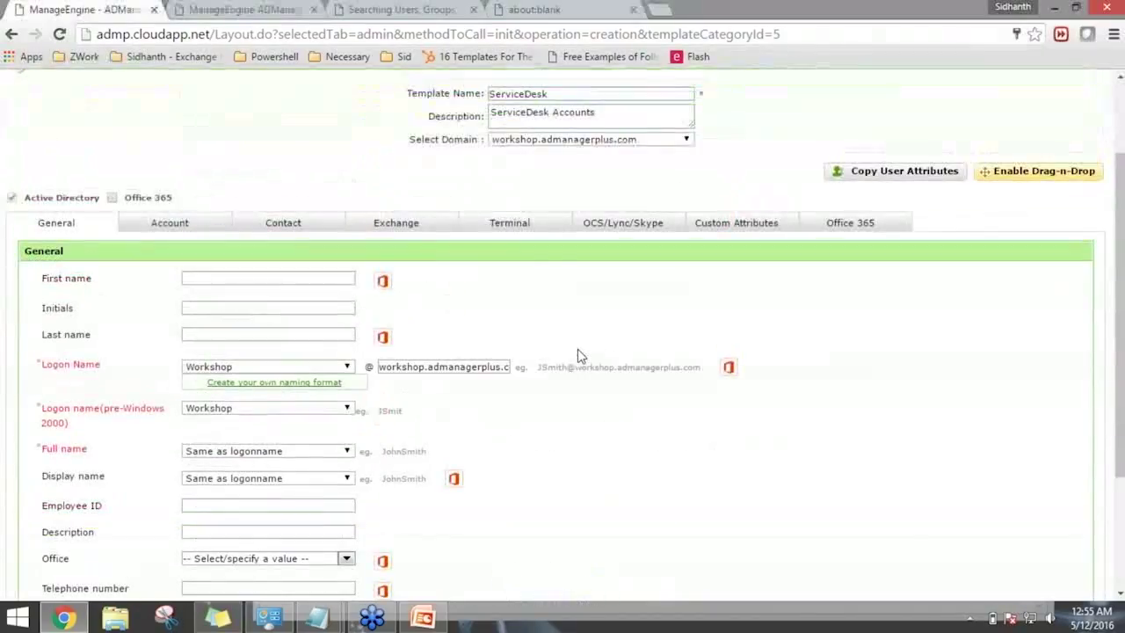
scroll(577, 356, "up", 2)
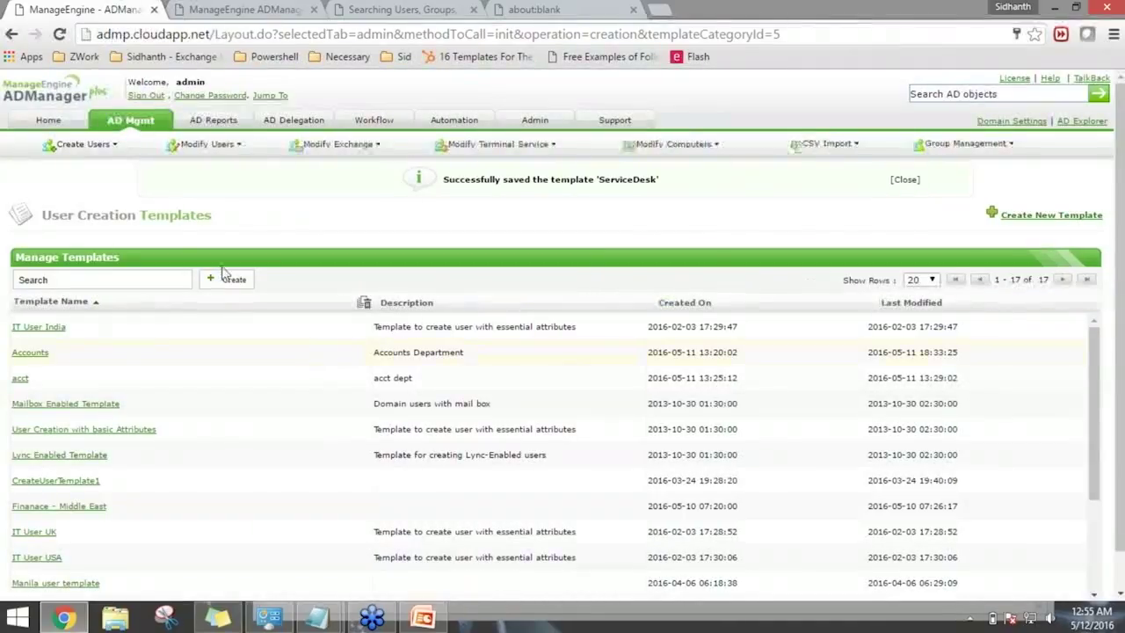
Open Create Single User under AD Mgmt and switch its template to ServiceDesk.
left_click(130, 121)
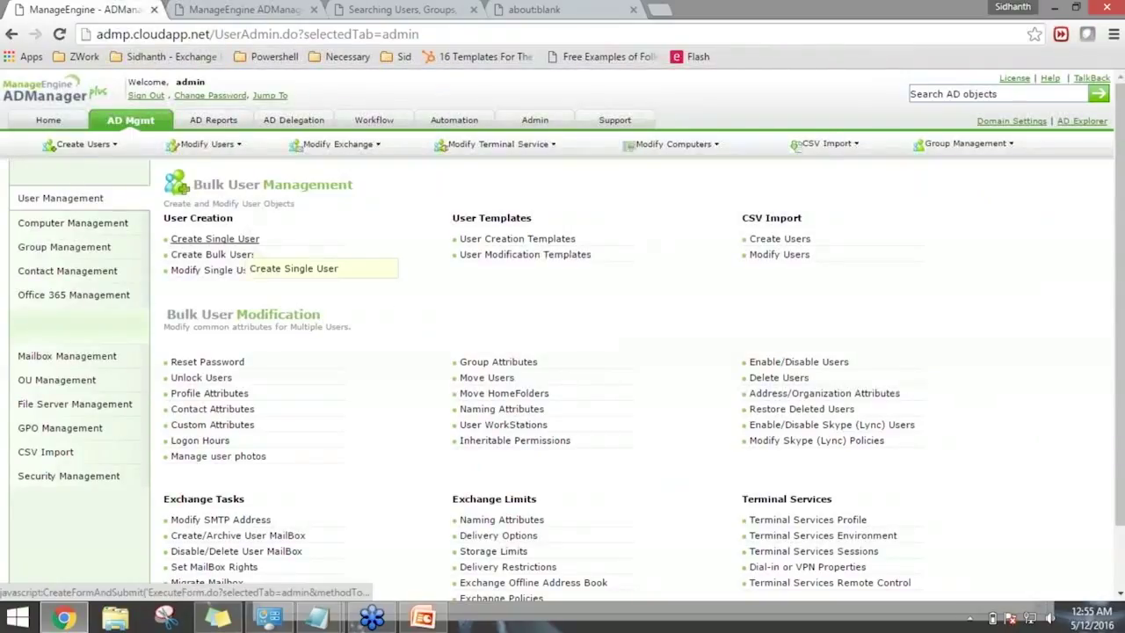
left_click(242, 239)
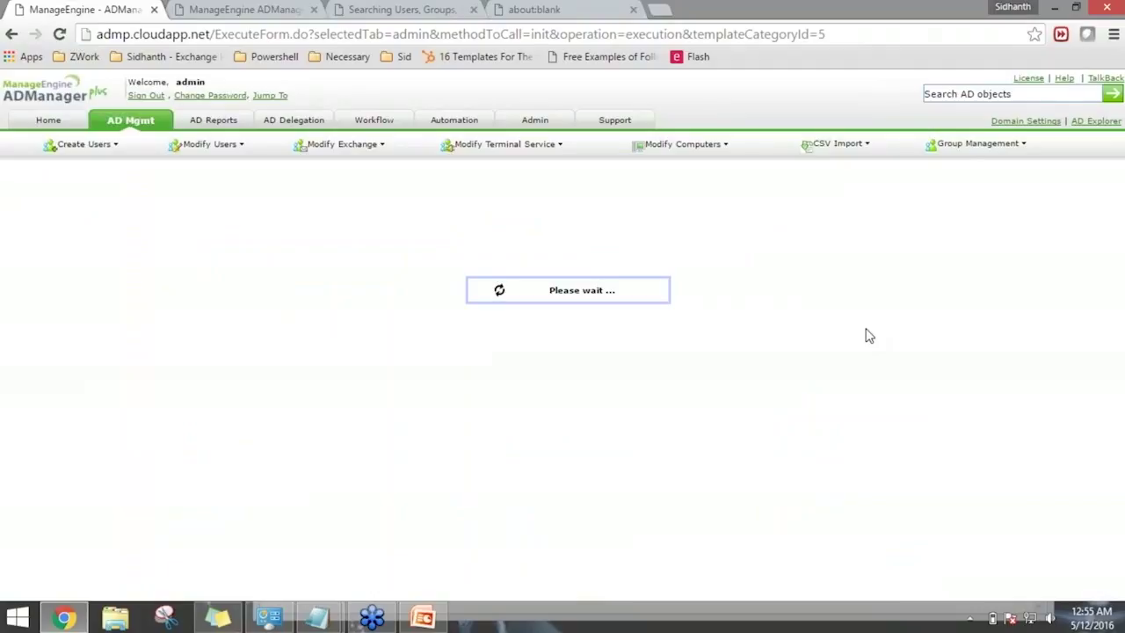
left_click(748, 218)
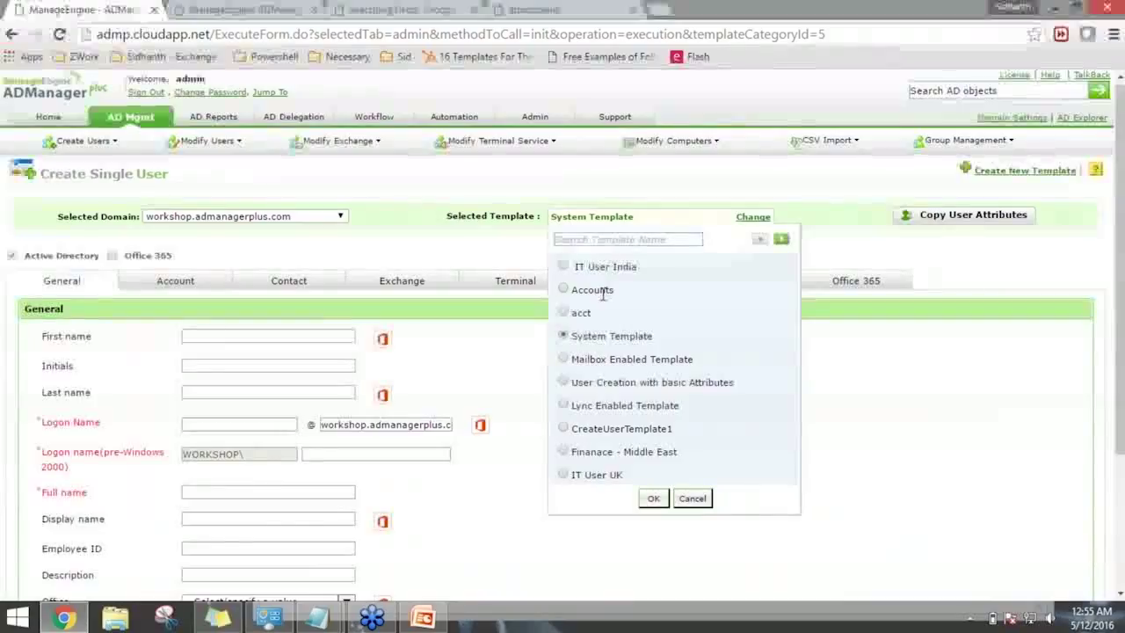
scroll(604, 297, "down", 1)
left_click(629, 158)
type("us")
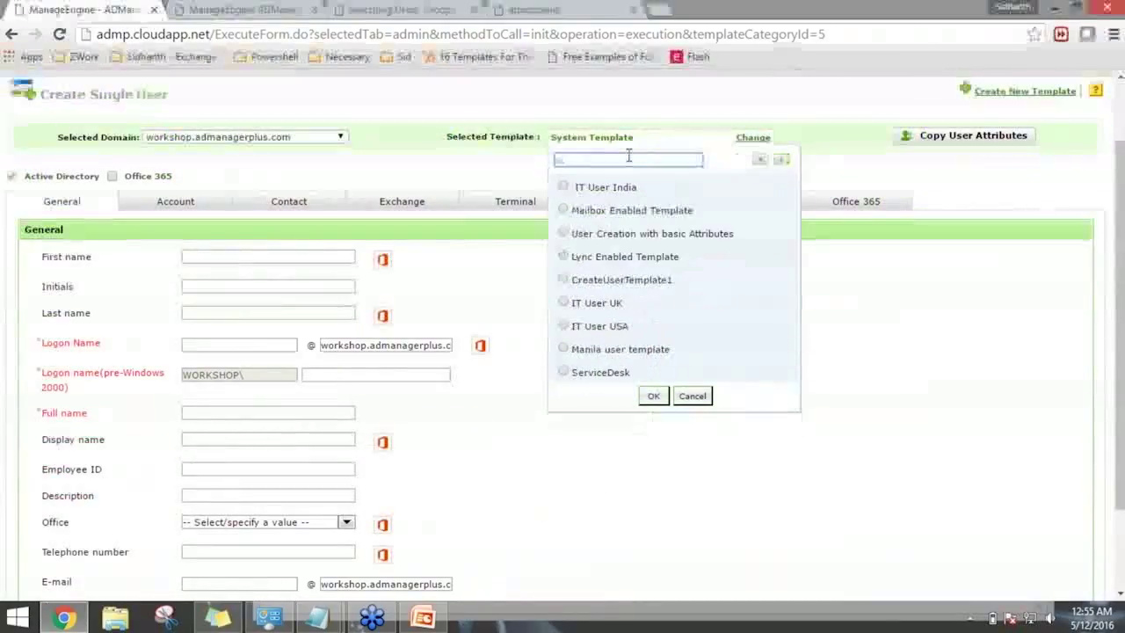
left_click(563, 372)
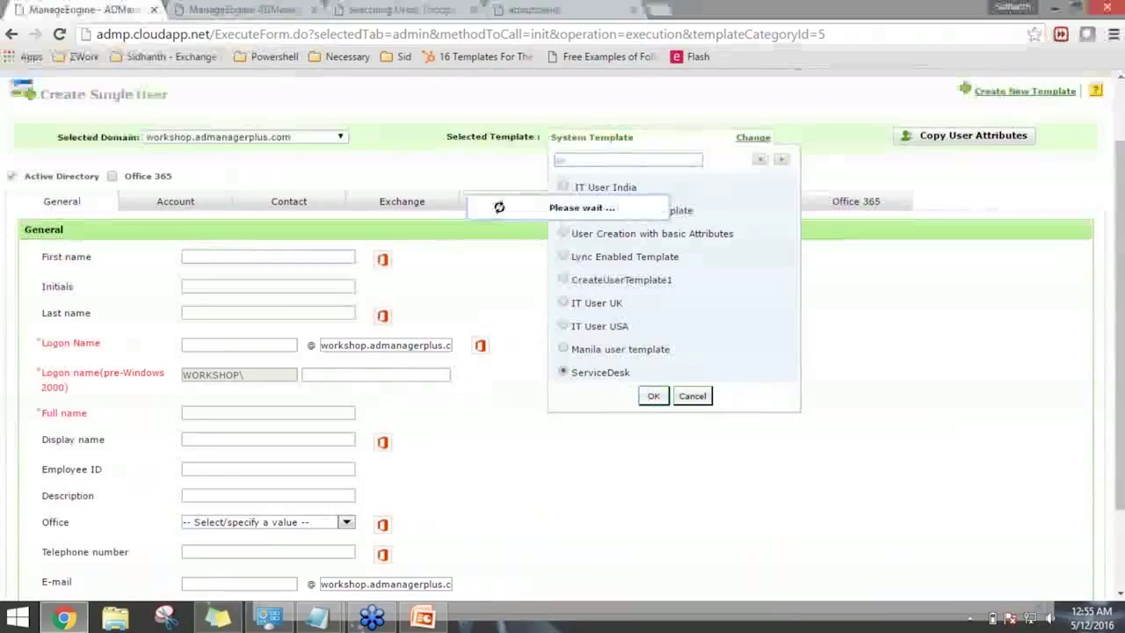
left_click(313, 255)
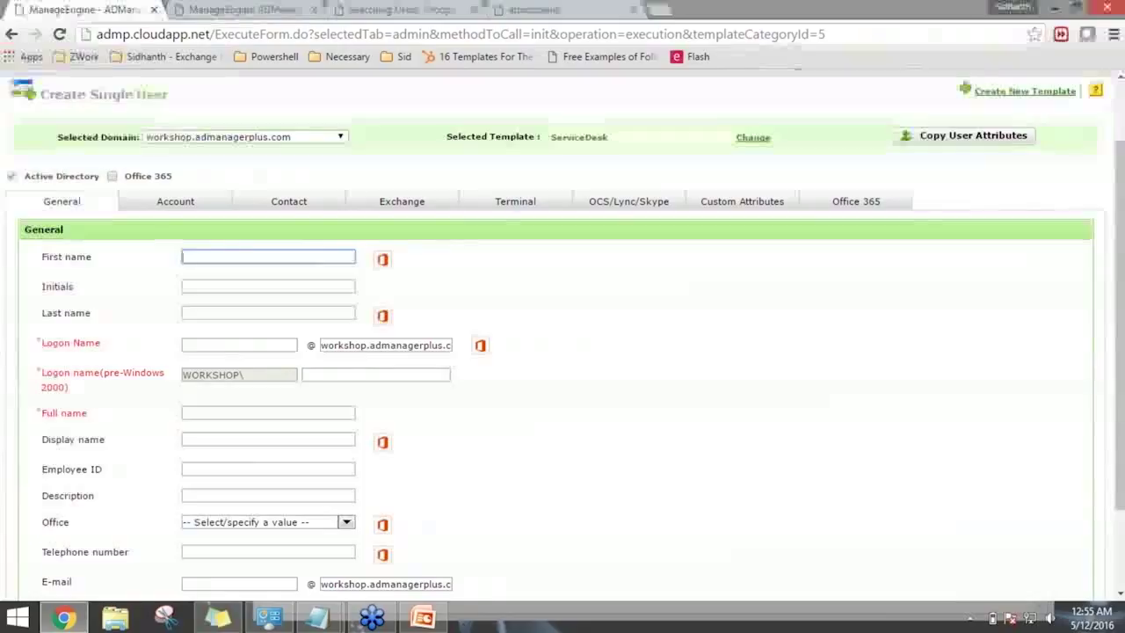
Enter the new user's last name so the logon names fill in.
key("Tab")
key("Tab")
type("Smo")
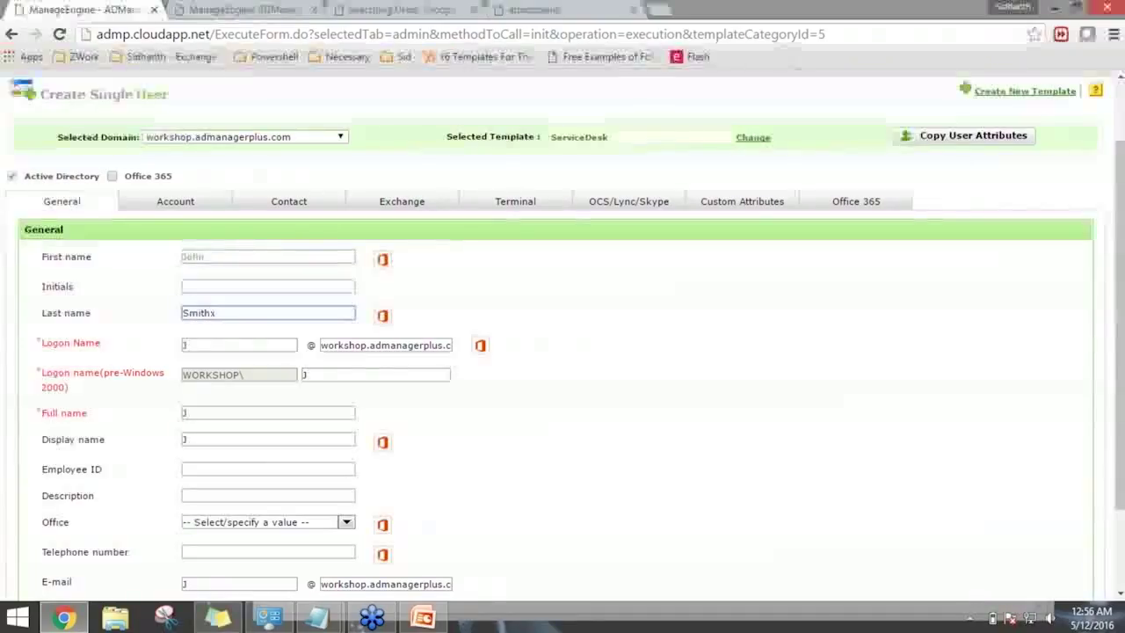
scroll(586, 451, "down", 1)
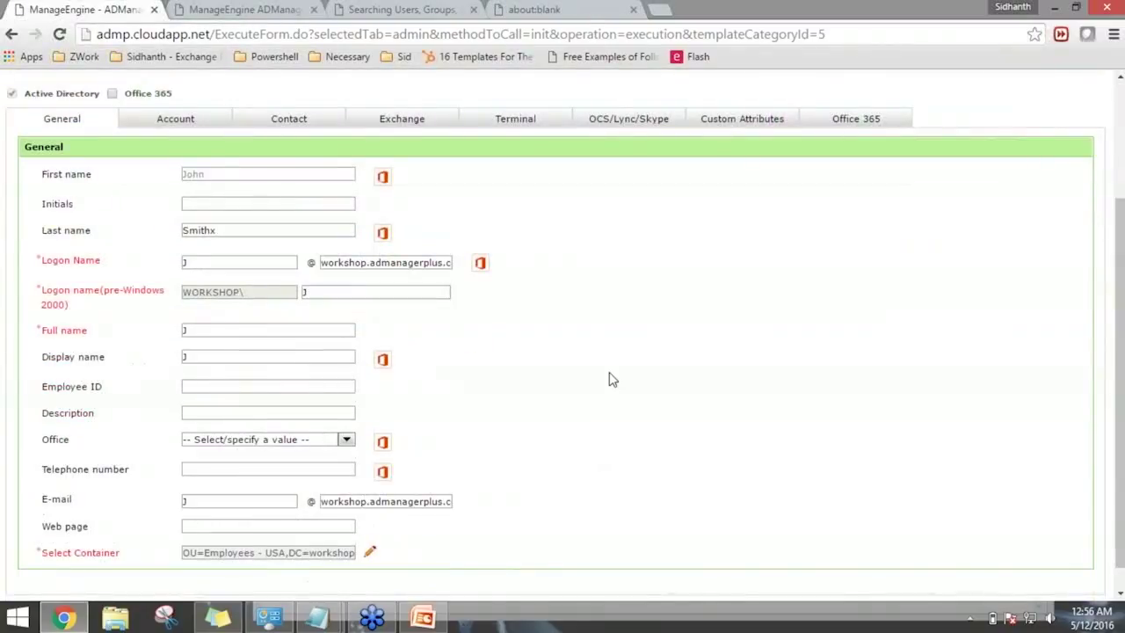
left_click(522, 361)
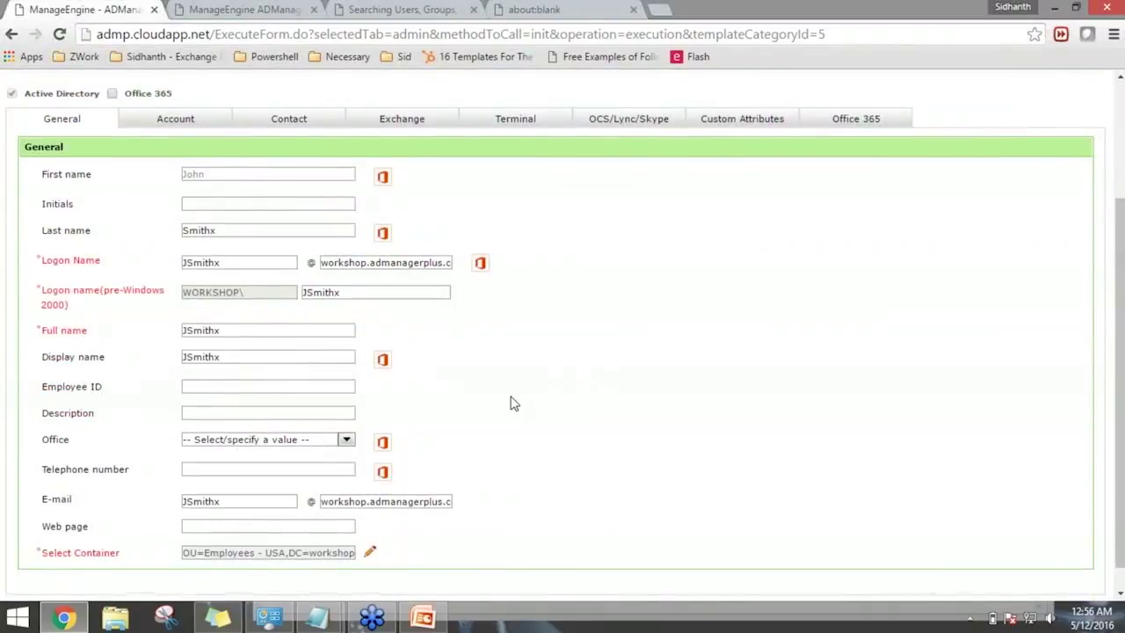
scroll(527, 410, "down", 1)
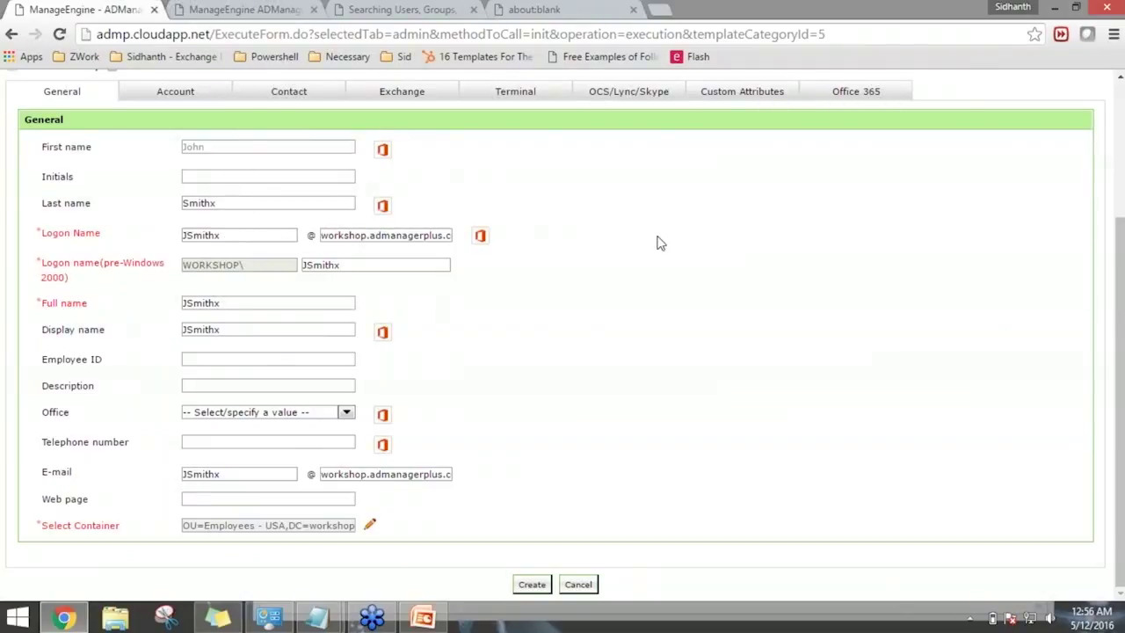
scroll(658, 240, "up", 1)
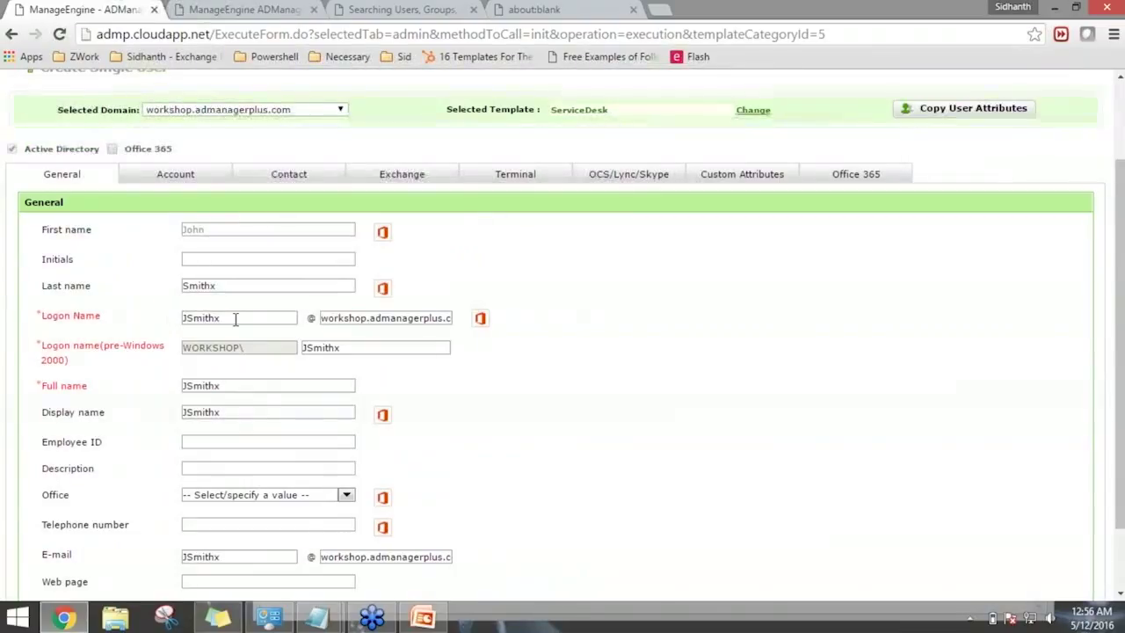
scroll(396, 468, "down", 1)
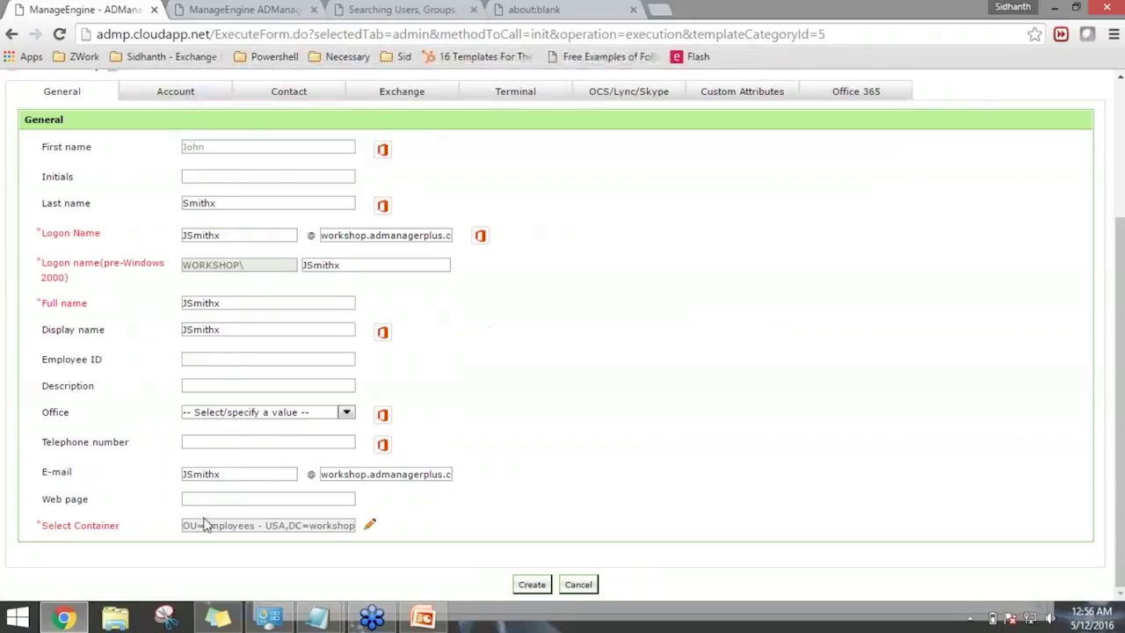
Check the container and the Member Of groups in the Account settings.
left_click(369, 525)
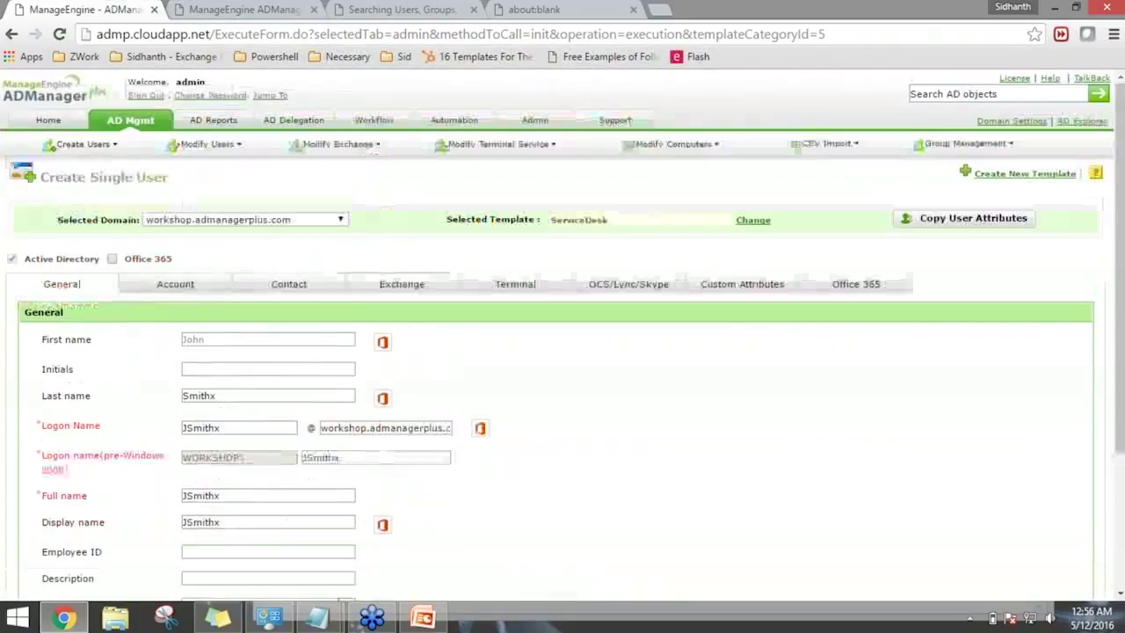
left_click(174, 287)
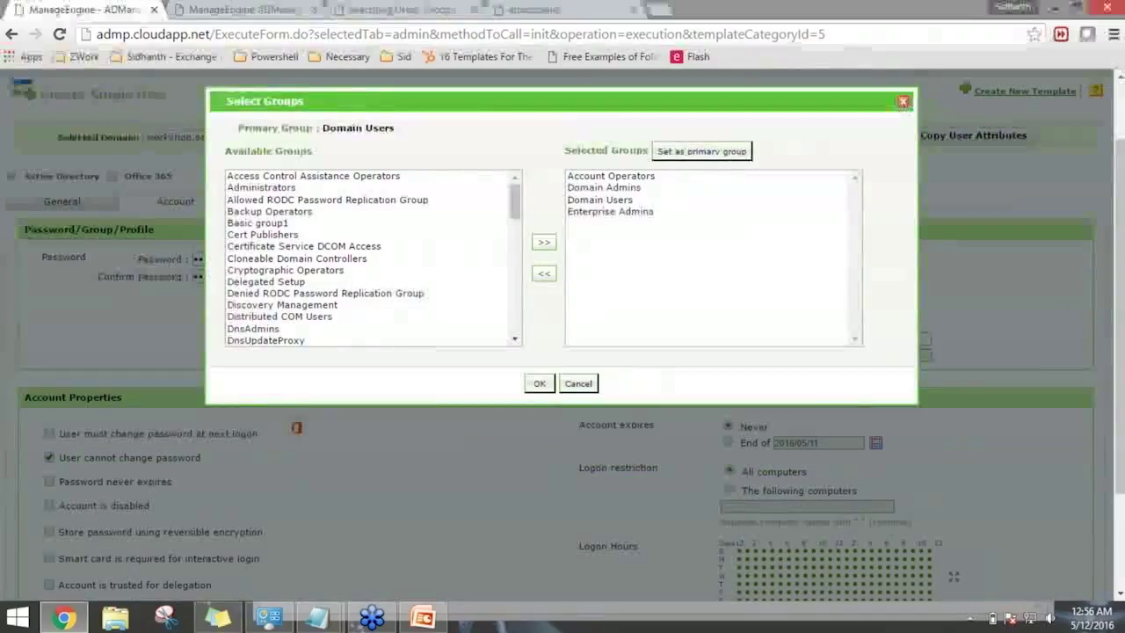
left_click(904, 102)
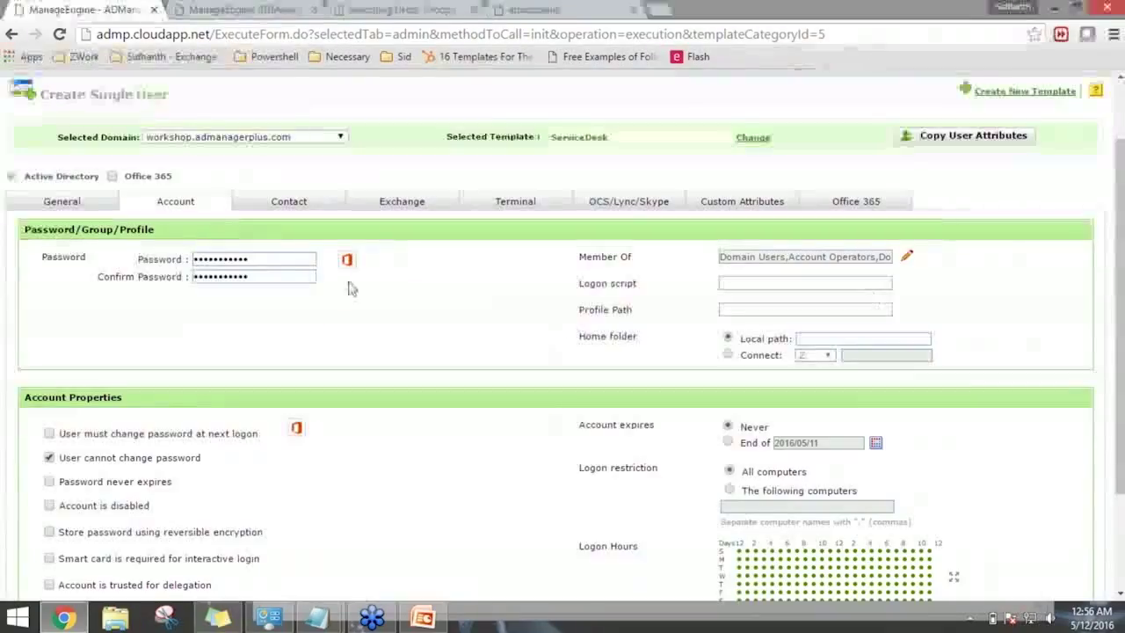
scroll(348, 289, "down", 2)
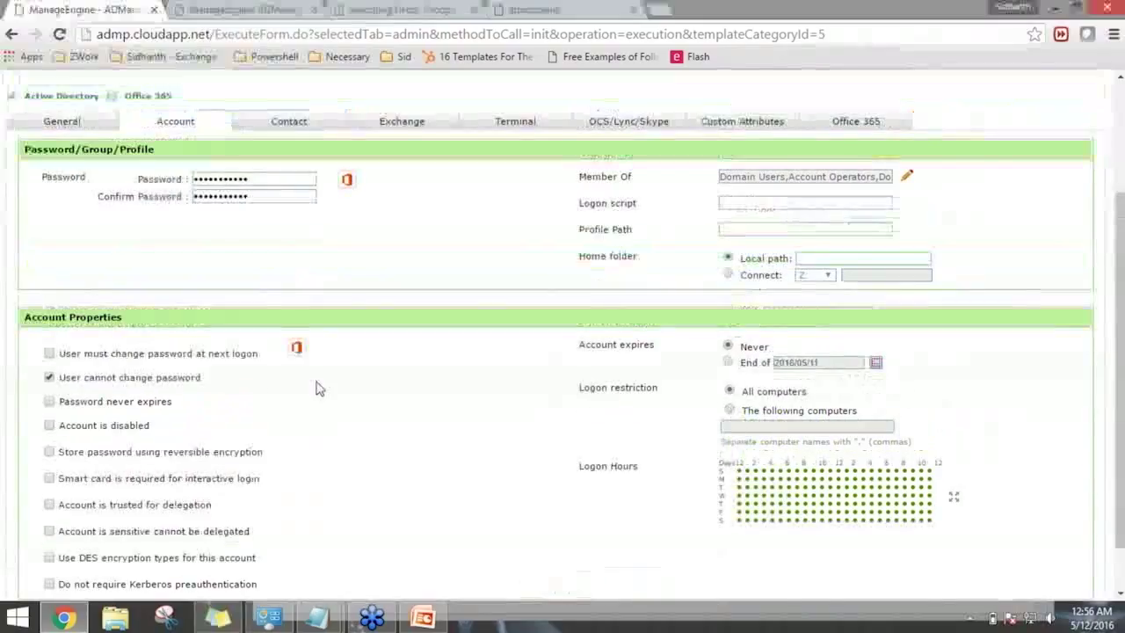
scroll(318, 389, "up", 3)
Review the Contact details, return to General, and create the user.
left_click(289, 227)
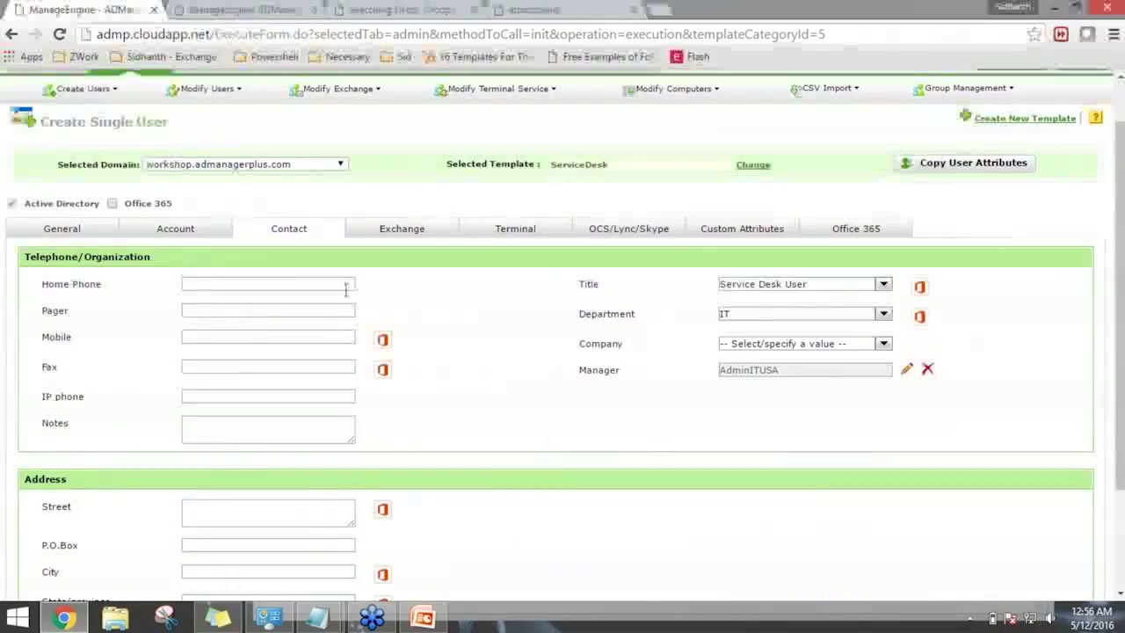
left_click(61, 228)
left_click(254, 283)
scroll(607, 436, "down", 2)
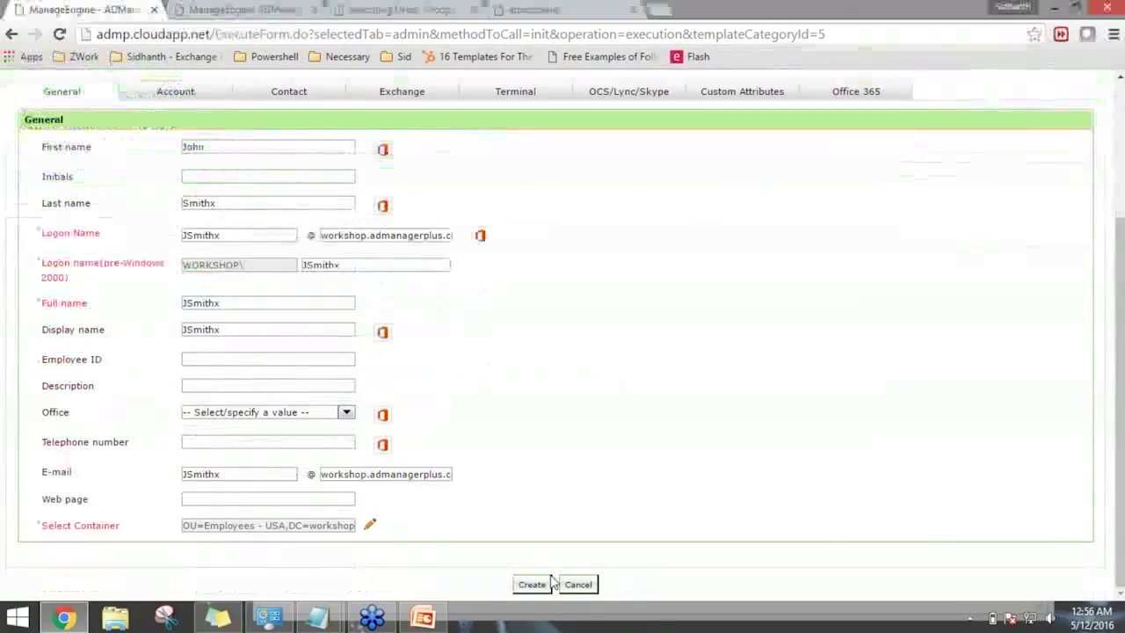
left_click(534, 584)
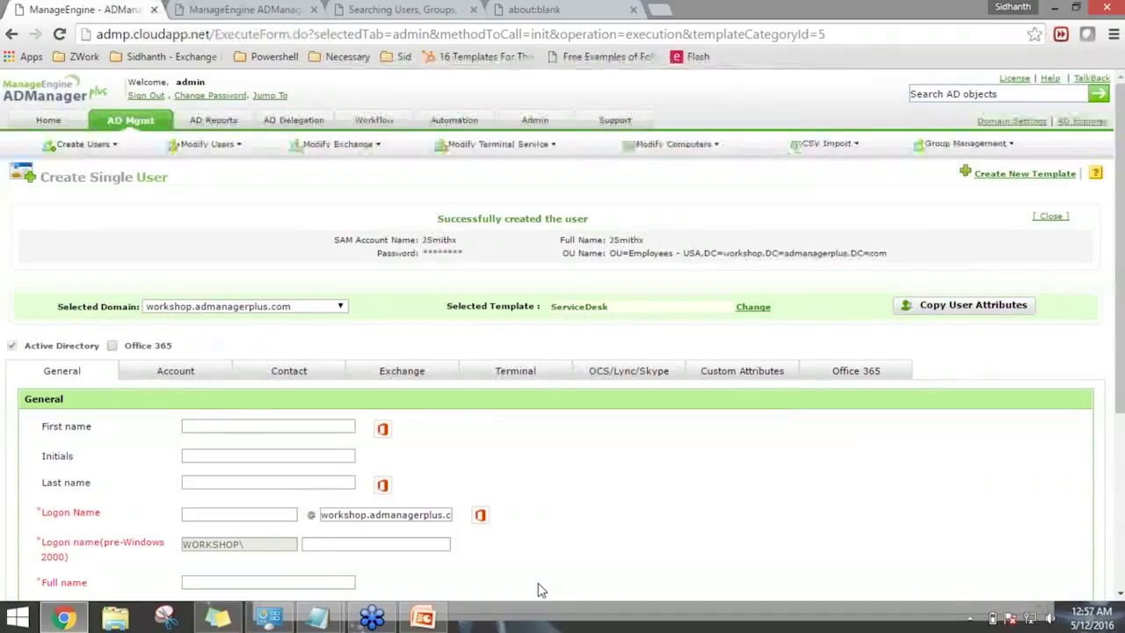
Review the 'Successfully created the user' confirmation on the Create Single User page.
scroll(482, 556, "down", 1)
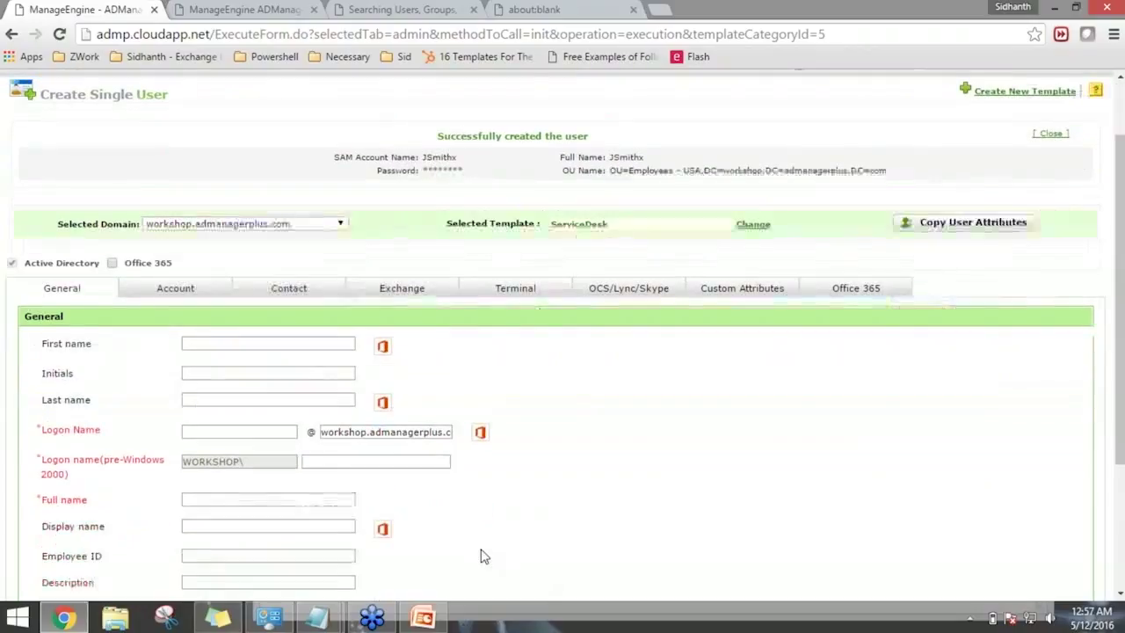
scroll(467, 535, "up", 1)
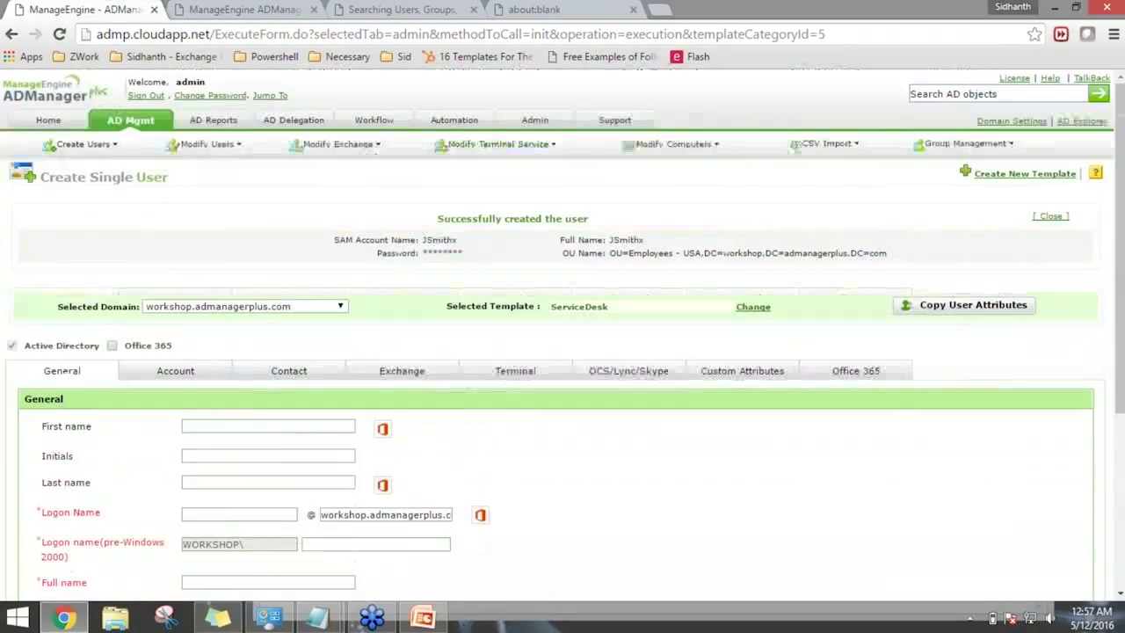
Open the ServiceDesk template from User Creation Templates and turn on Drag-n-Drop mode.
left_click(141, 123)
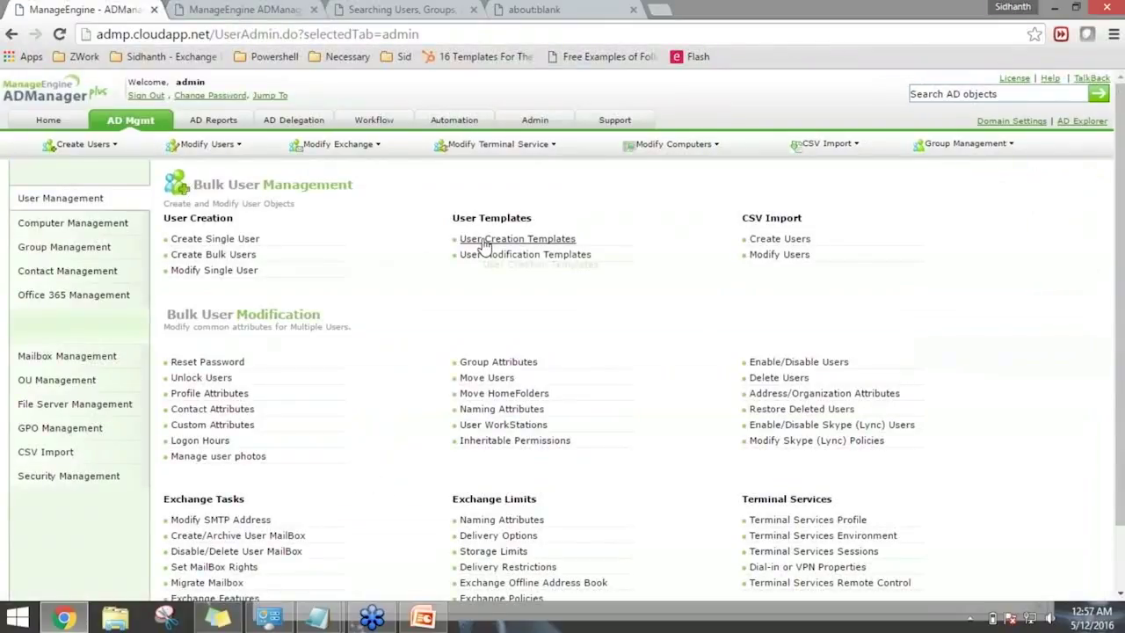
left_click(492, 239)
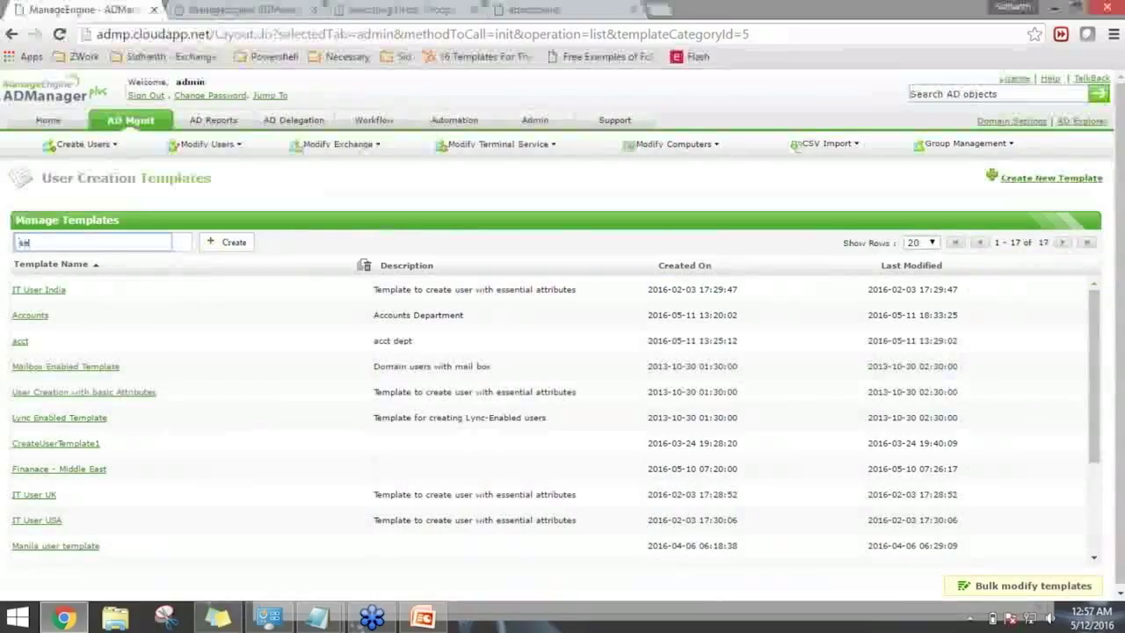
type("ts")
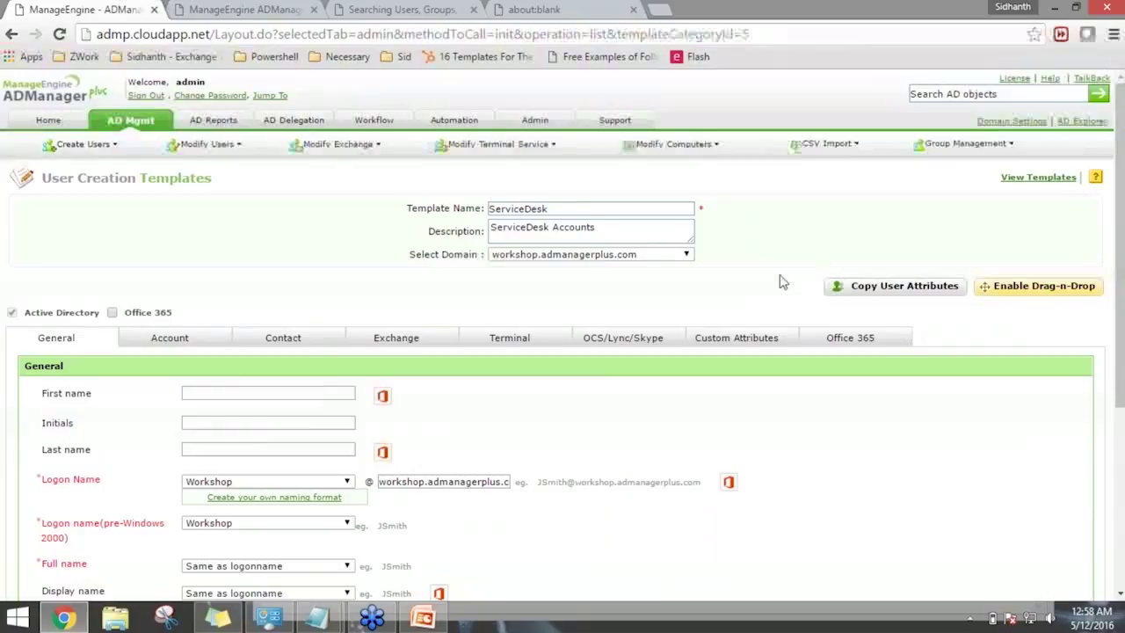
left_click(1029, 290)
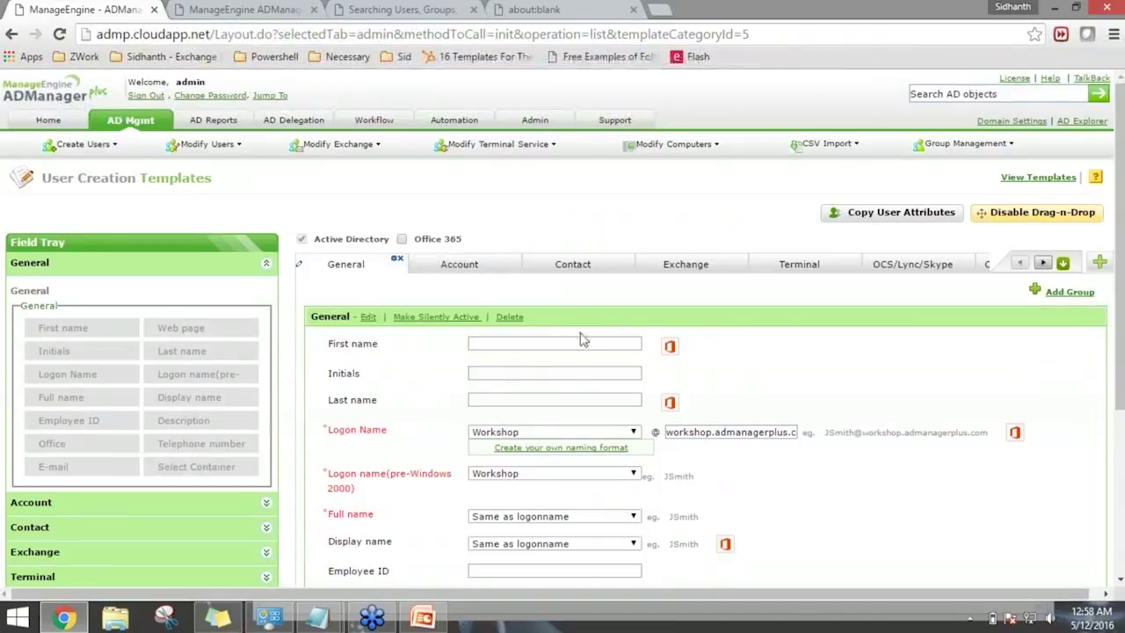
scroll(580, 339, "down", 1)
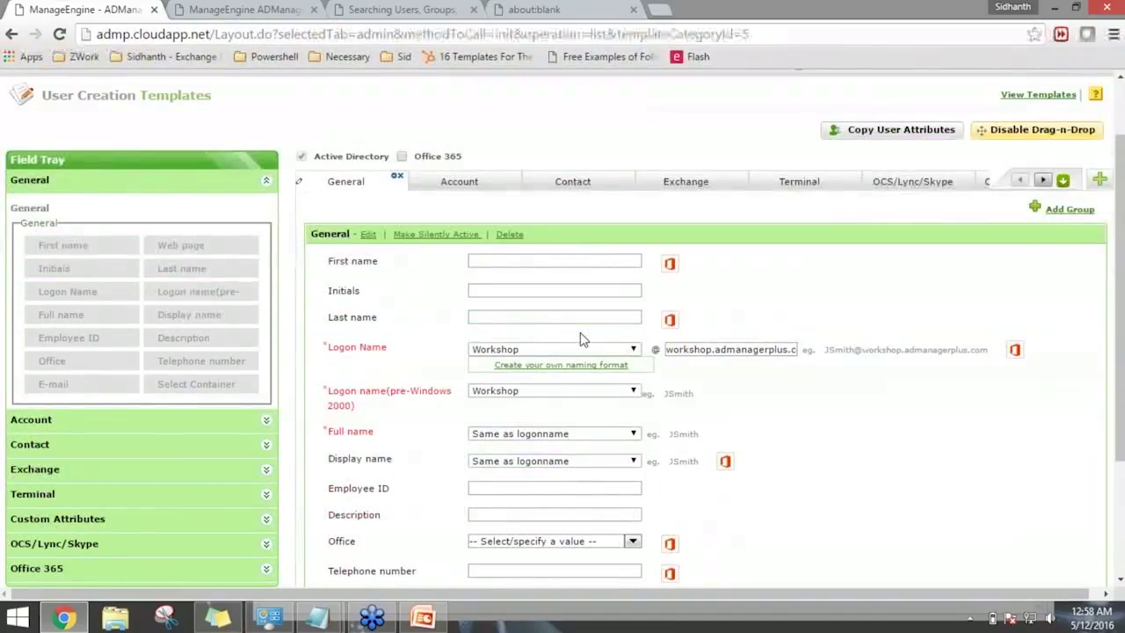
scroll(580, 338, "down", 1)
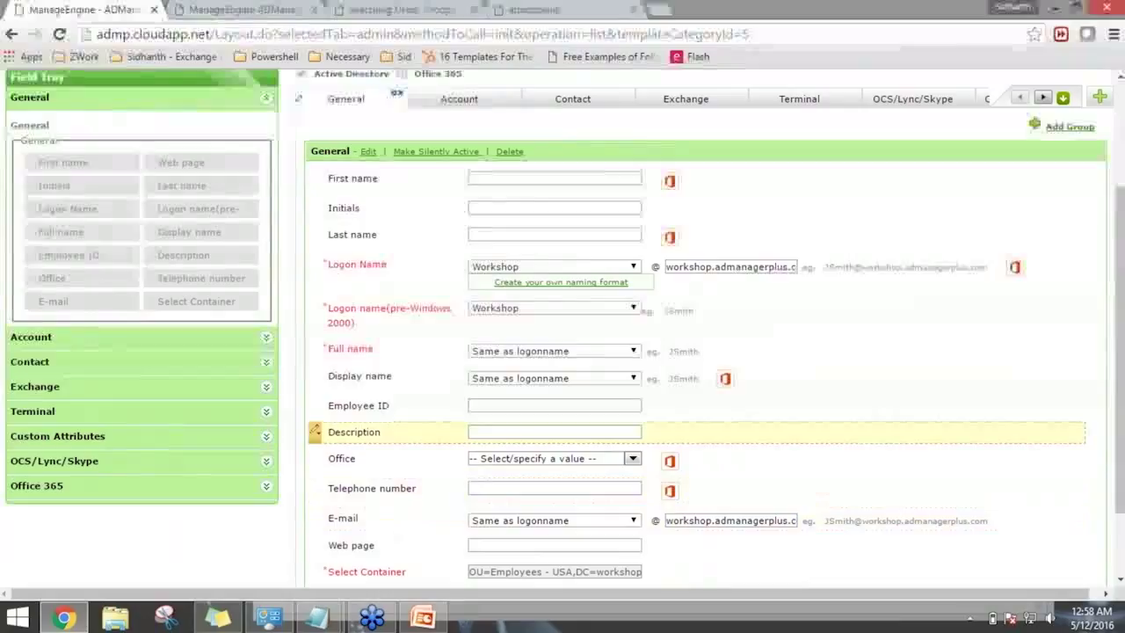
mouse_move(316, 408)
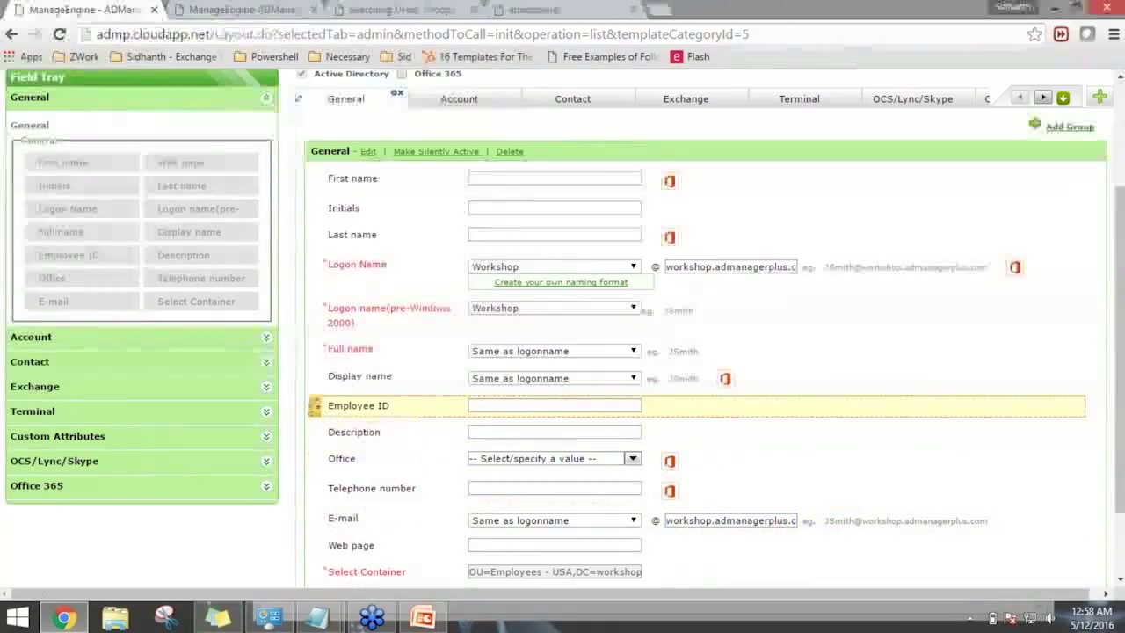
Make the Employee ID field mandatory in the ServiceDesk template.
left_click(332, 427)
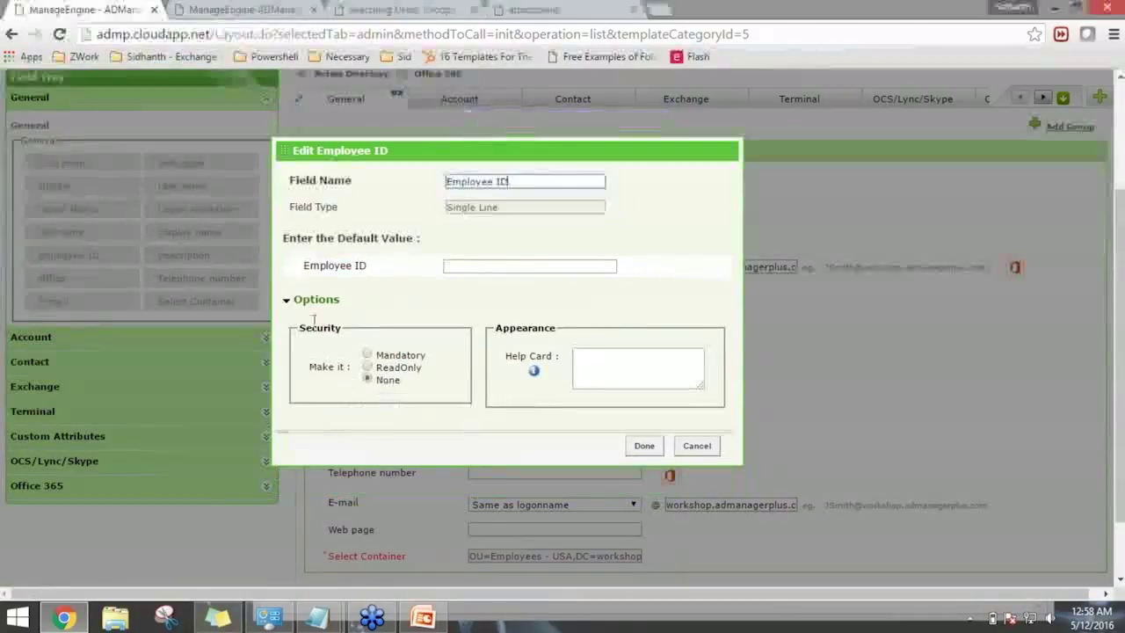
left_click(369, 355)
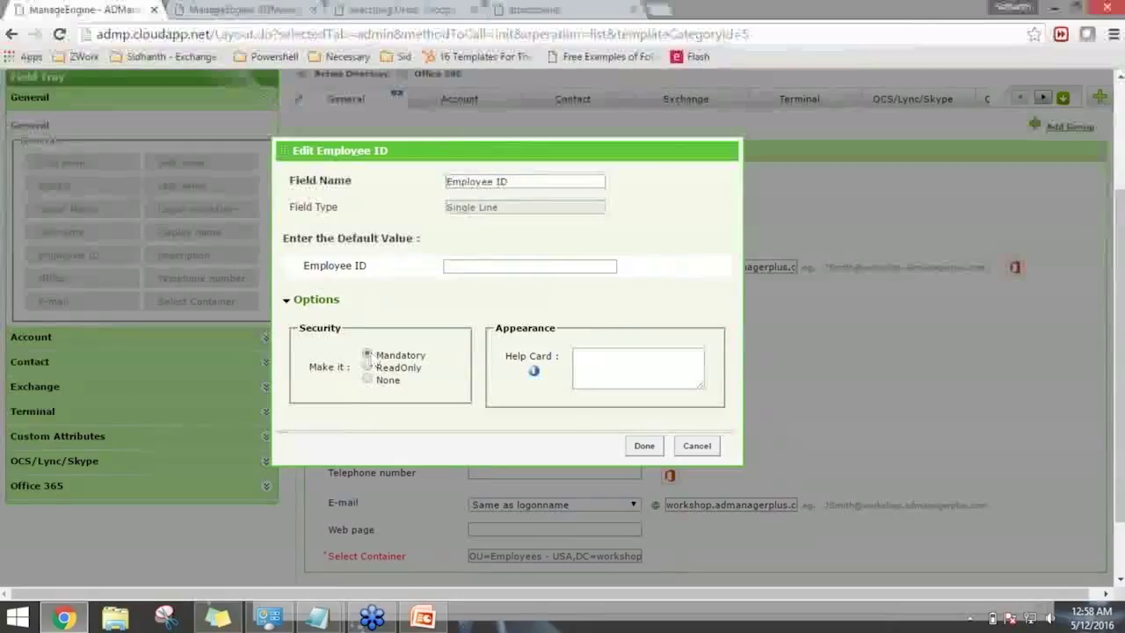
left_click(636, 444)
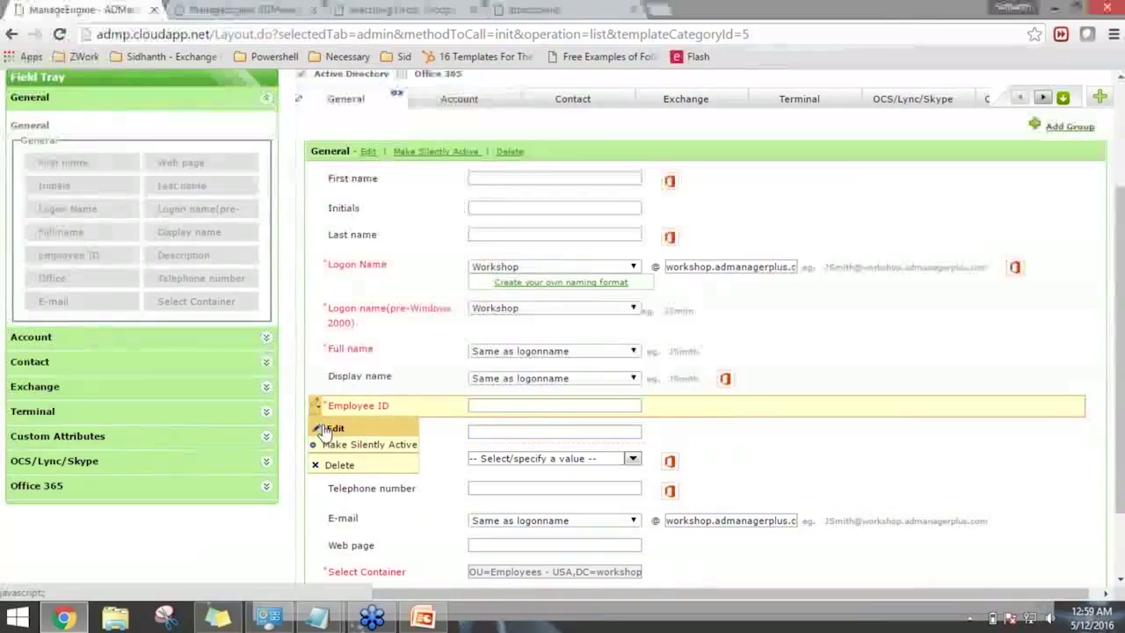
Give the Employee ID field the help card text 'ADMP-Number'.
left_click(322, 427)
left_click(578, 359)
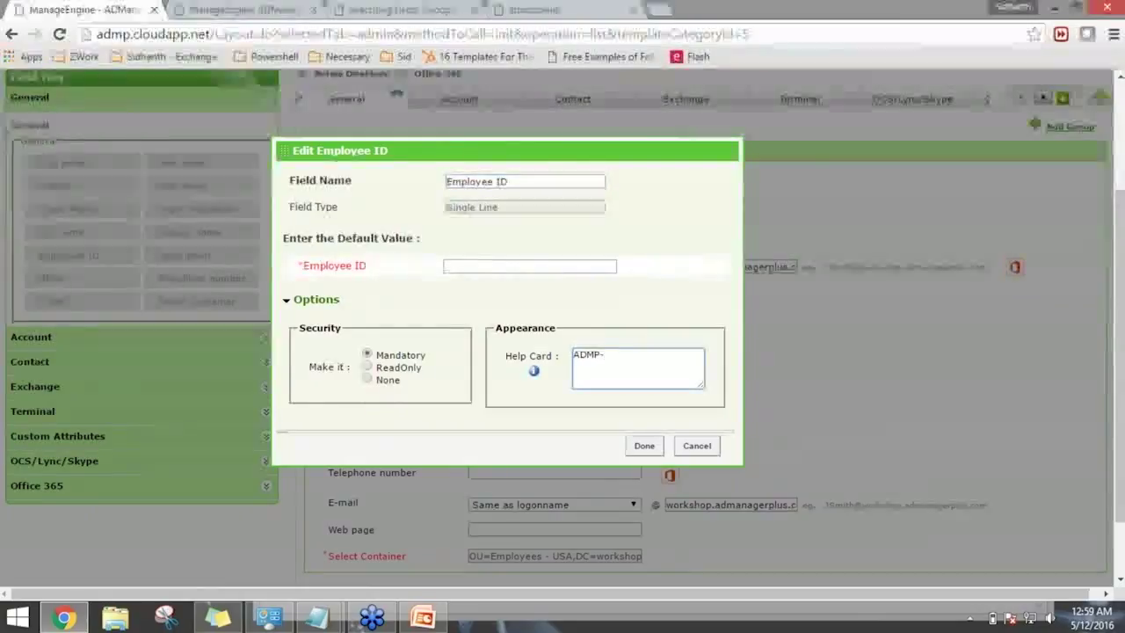
type("ADMP-Number")
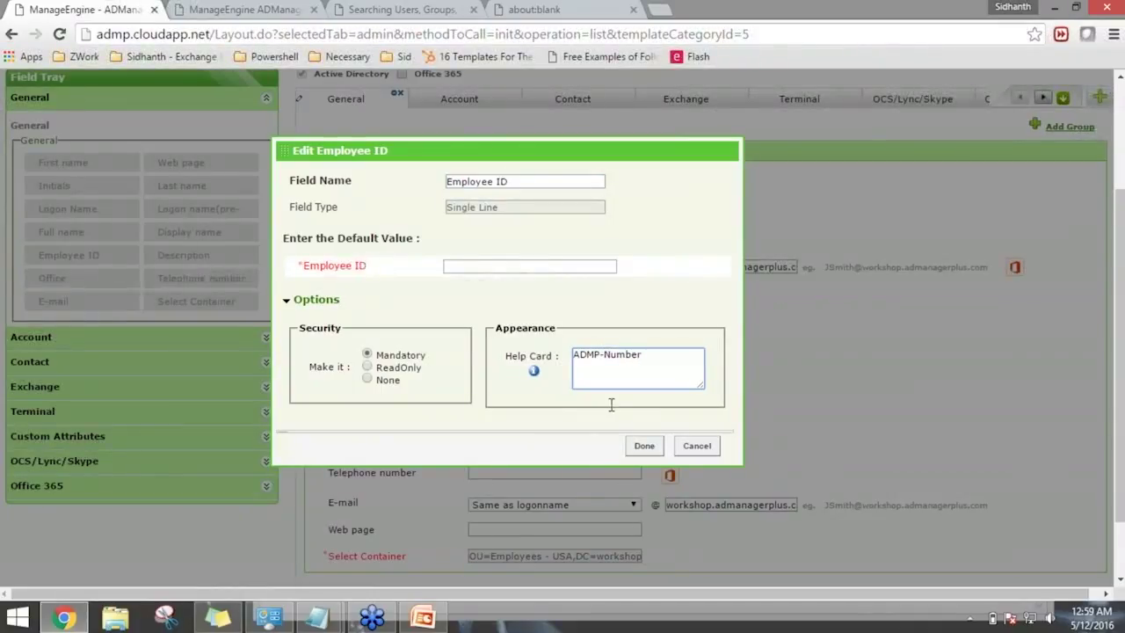
left_click(644, 445)
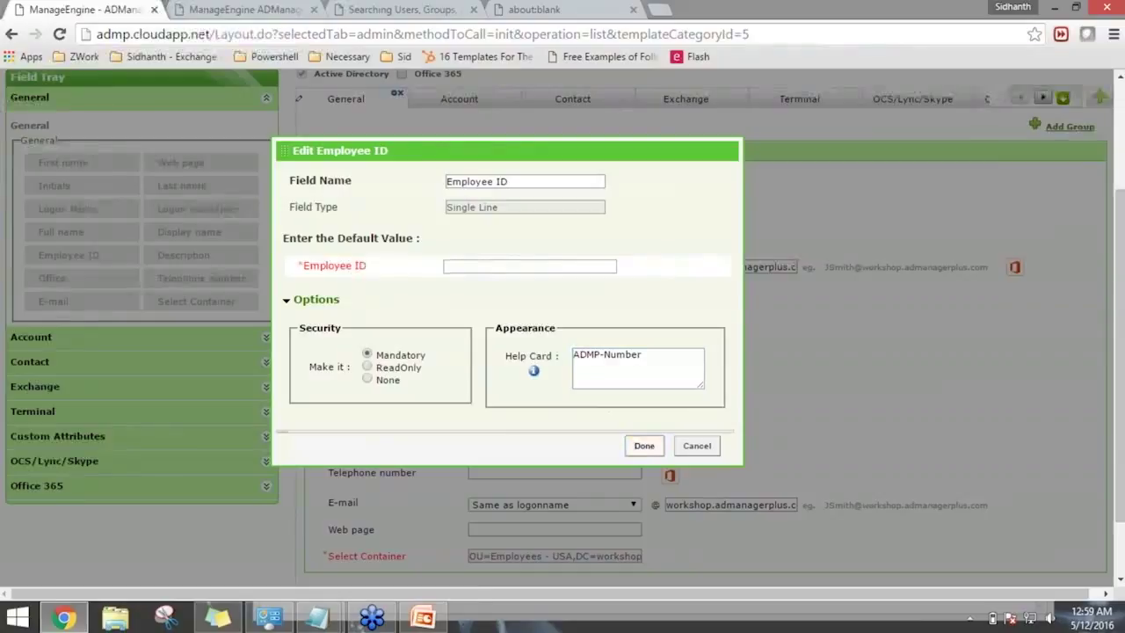
Delete the OCS/Lync/Skype tab from the template and confirm.
scroll(721, 464, "down", 1)
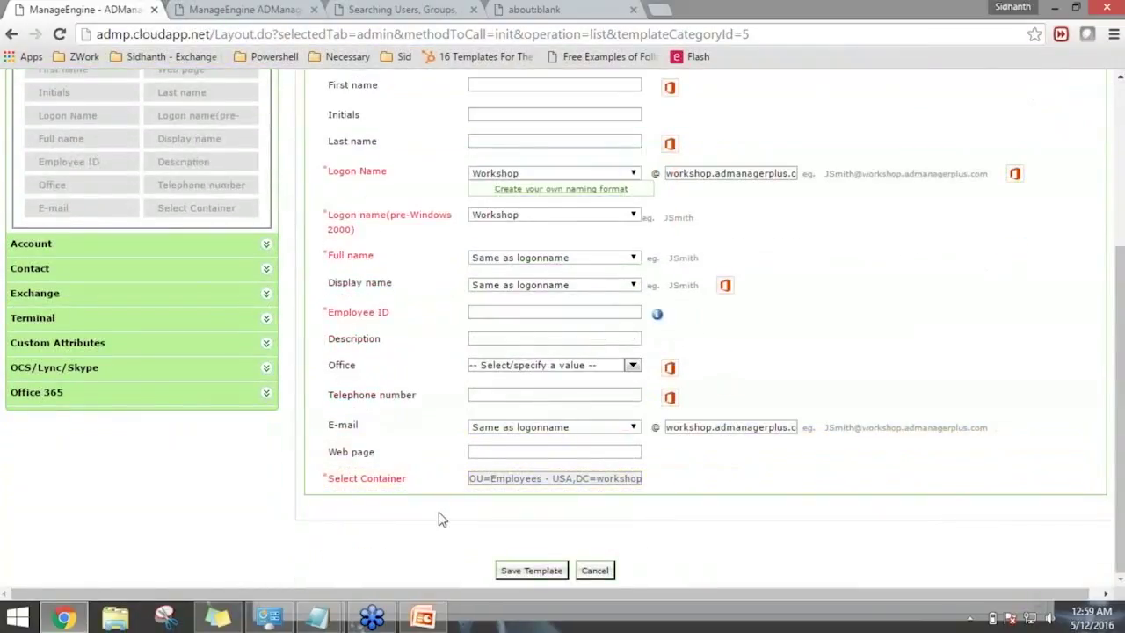
scroll(441, 519, "up", 2)
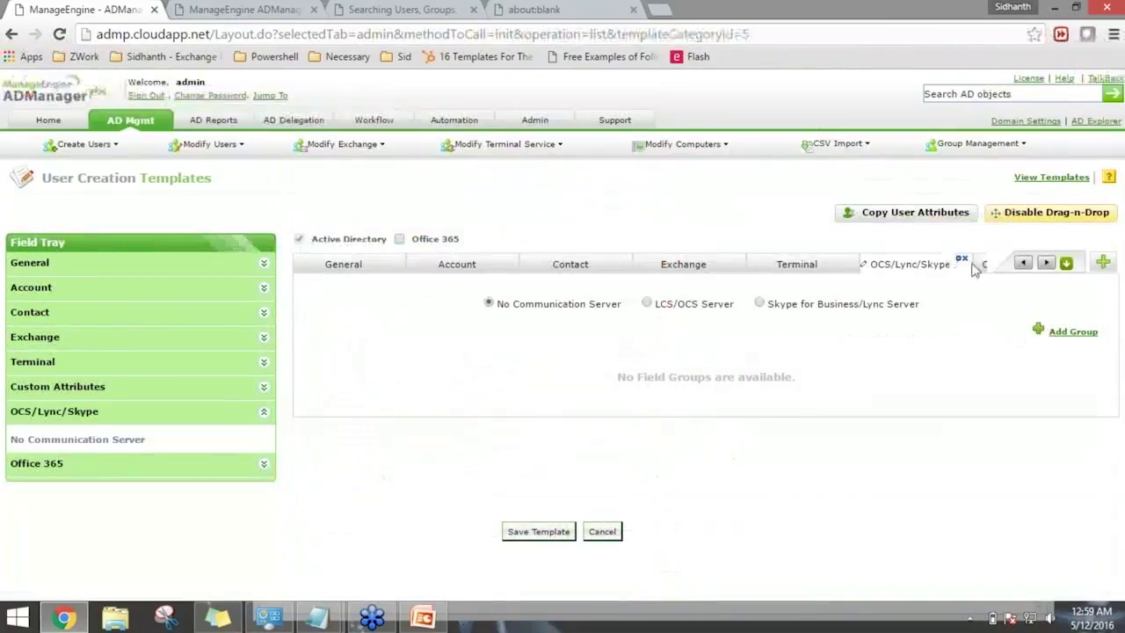
left_click(962, 263)
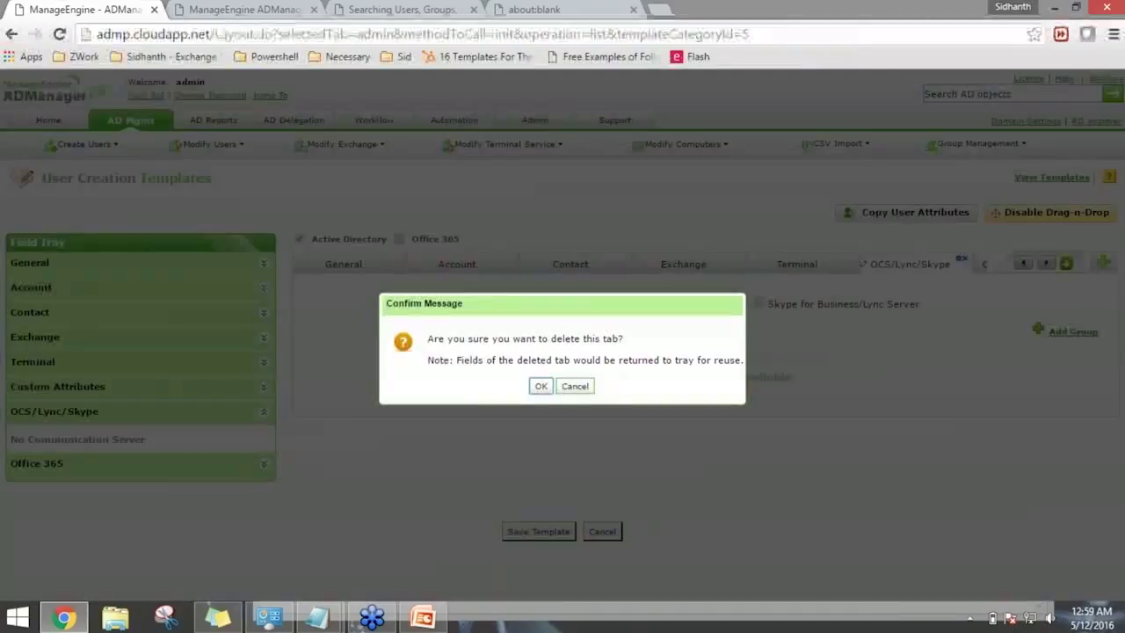
left_click(540, 387)
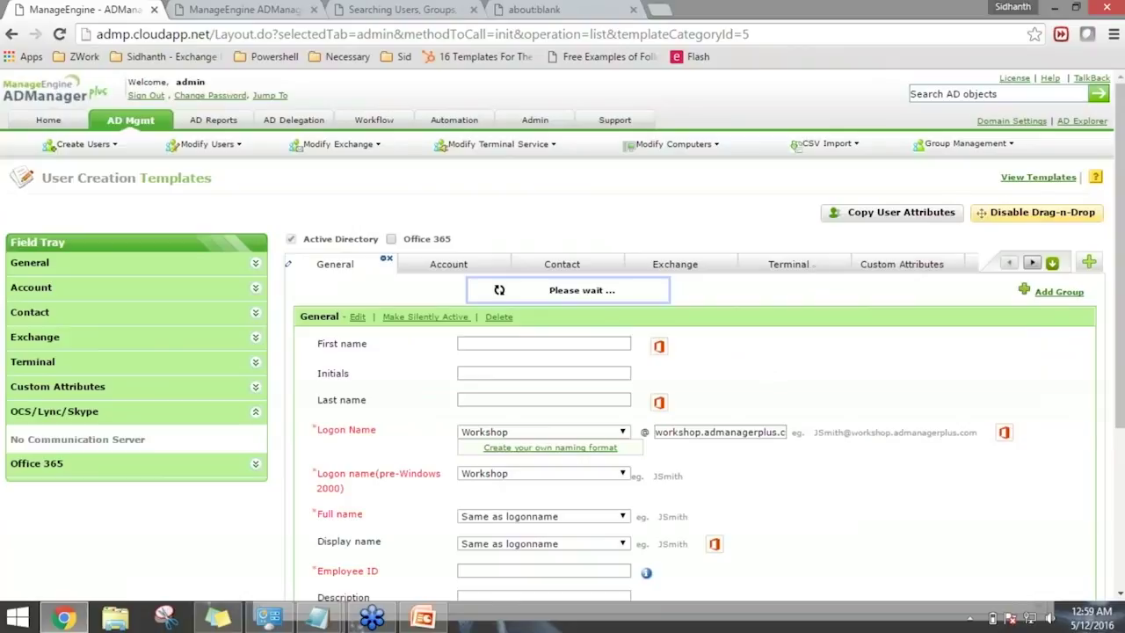
Delete the Terminal tab and confirm the removal.
left_click(750, 274)
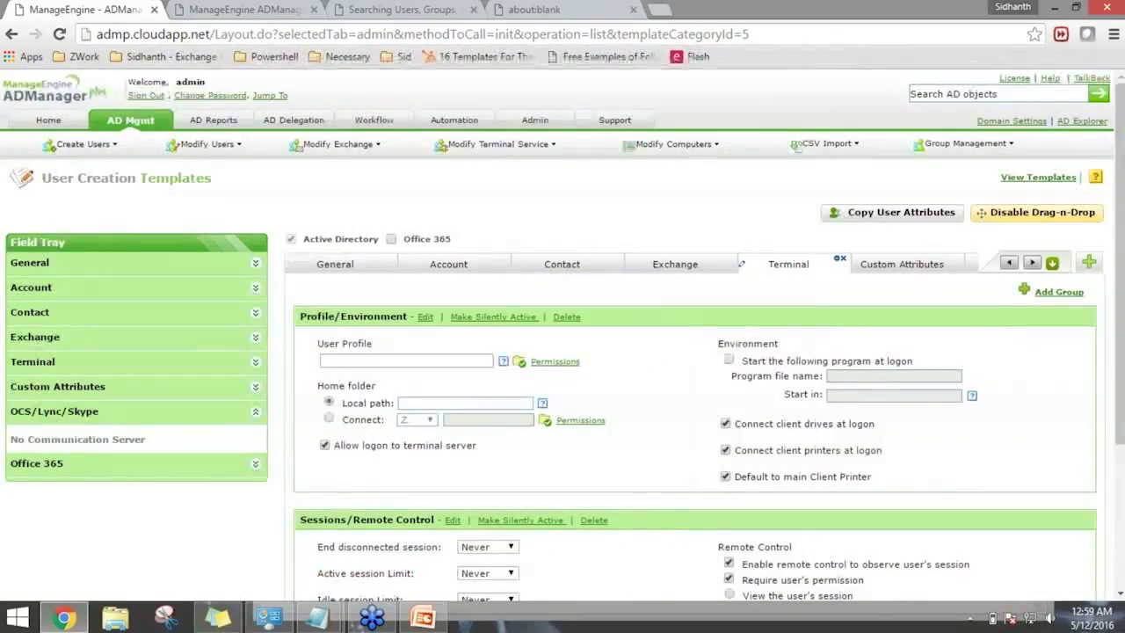
left_click(840, 258)
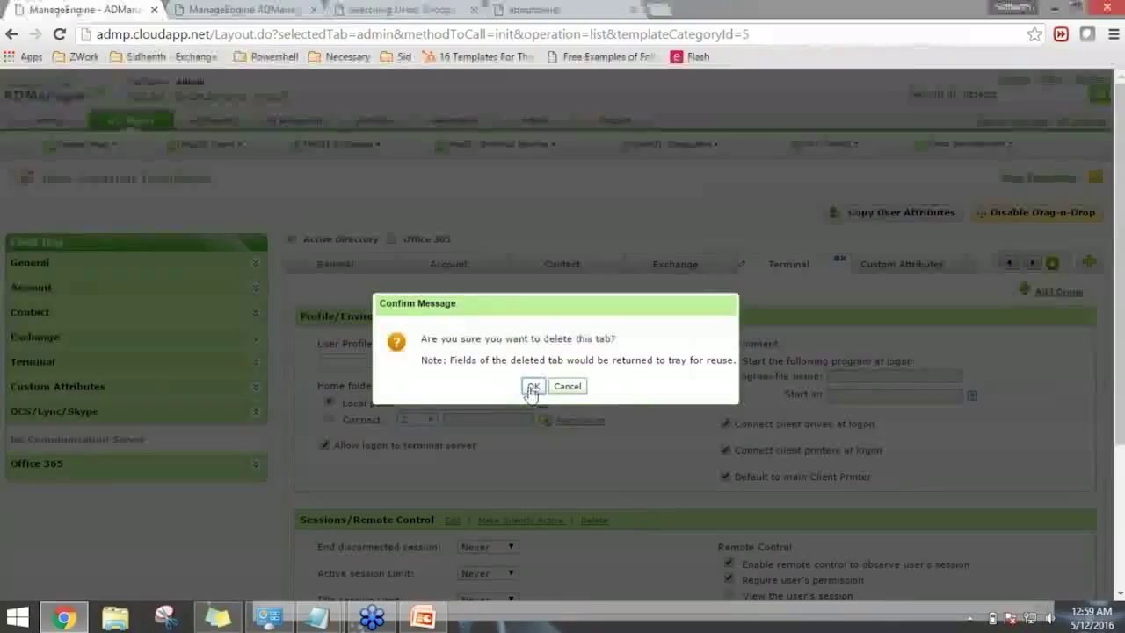
left_click(530, 386)
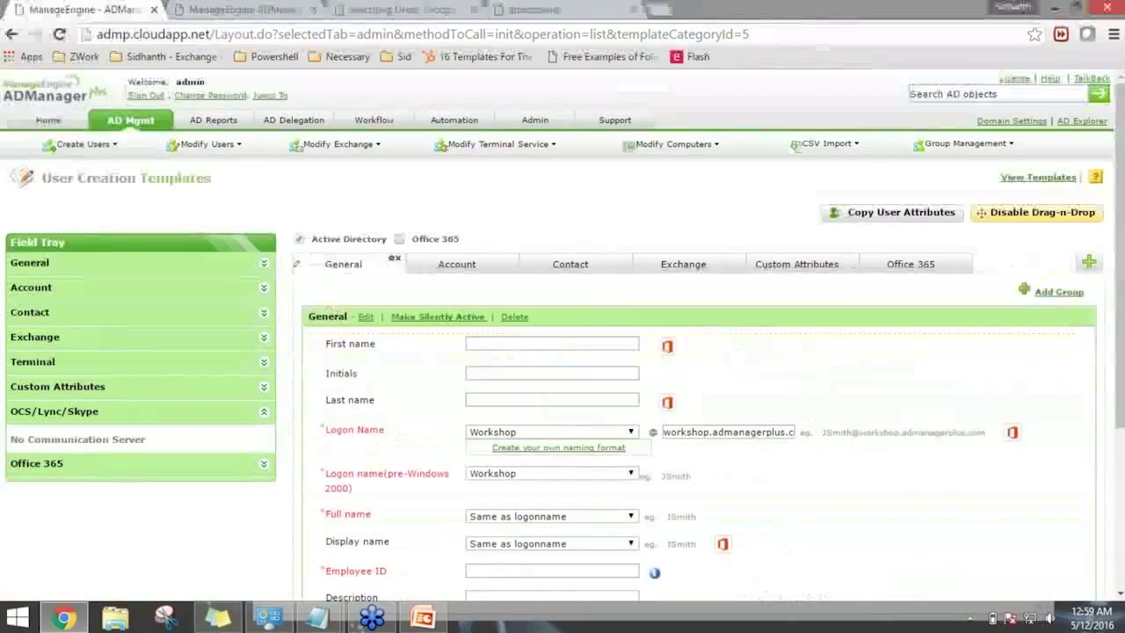
Delete the Web page field from the General section and confirm, returning it to the tray.
scroll(413, 379, "down", 3)
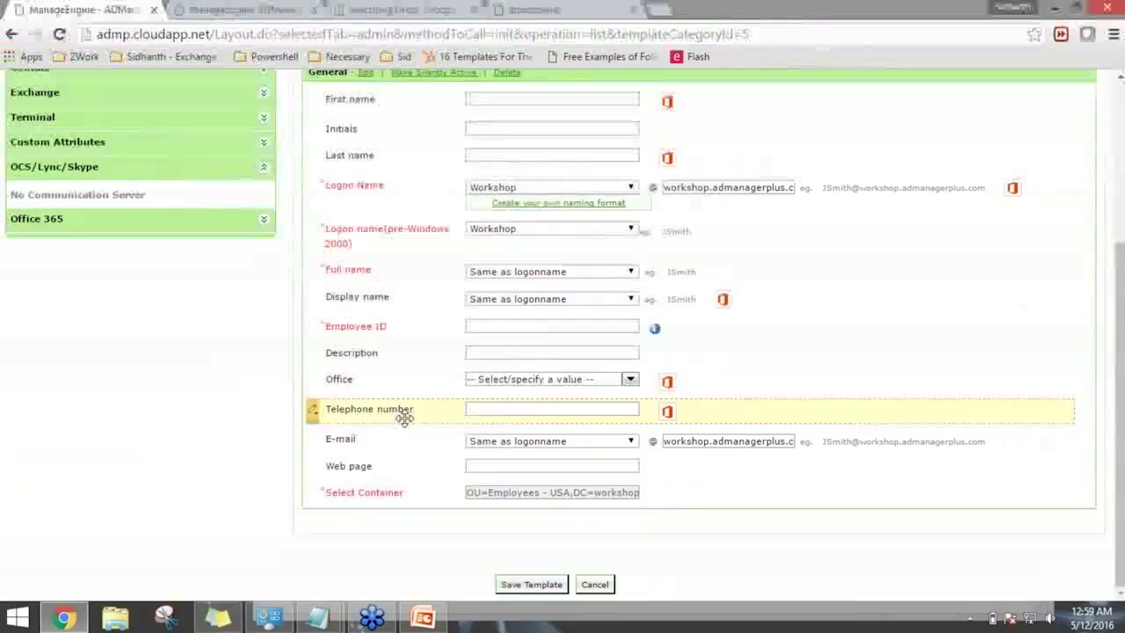
left_click(312, 466)
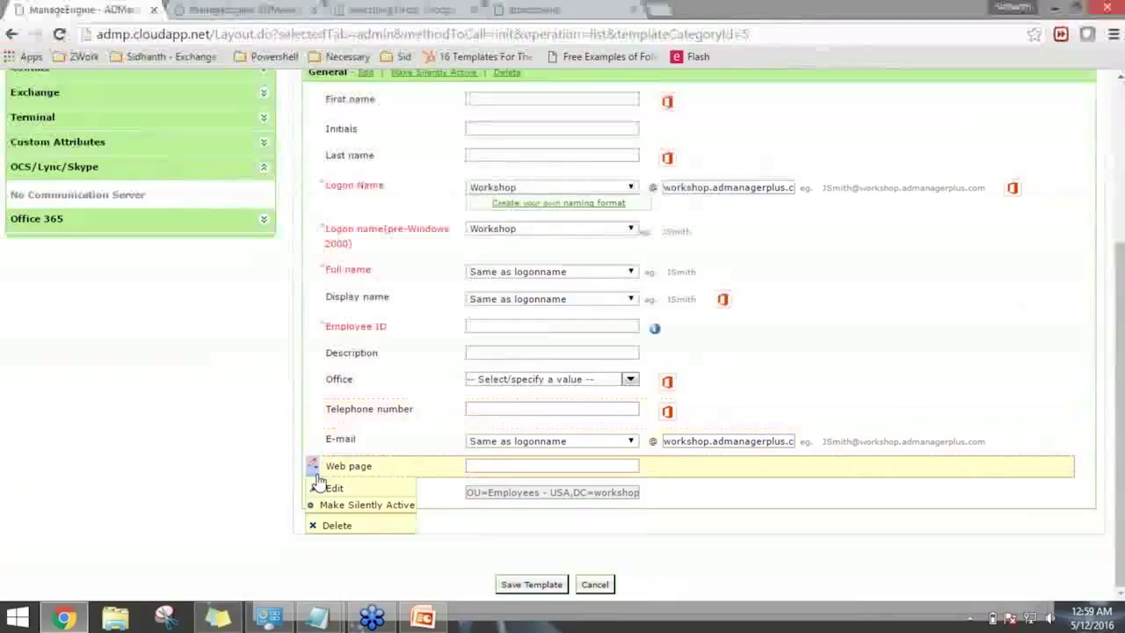
left_click(335, 526)
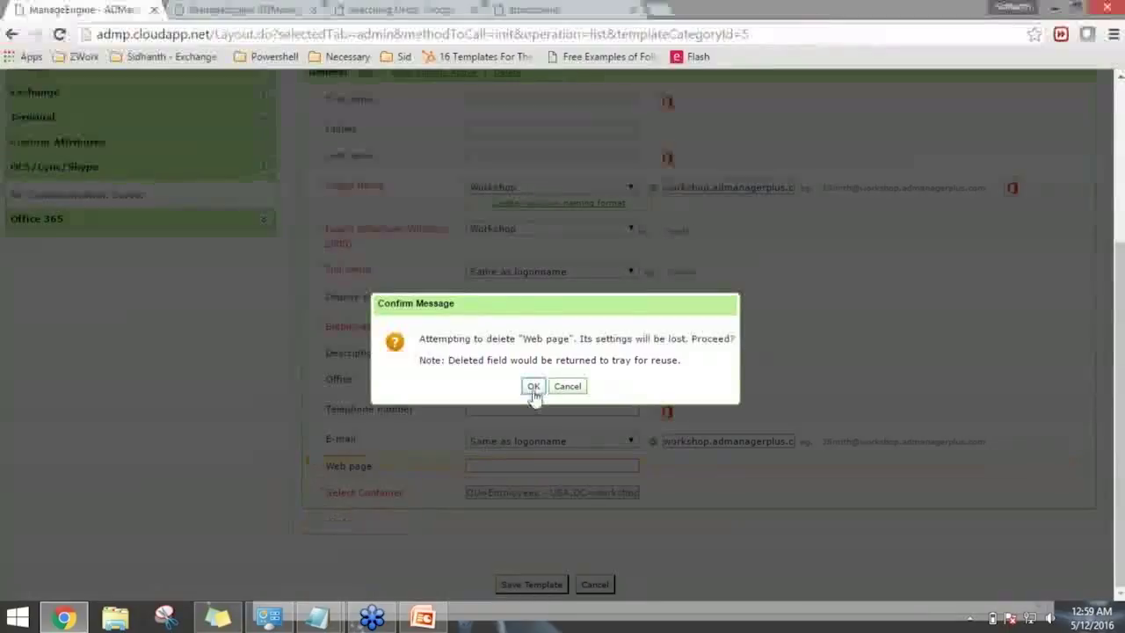
left_click(533, 385)
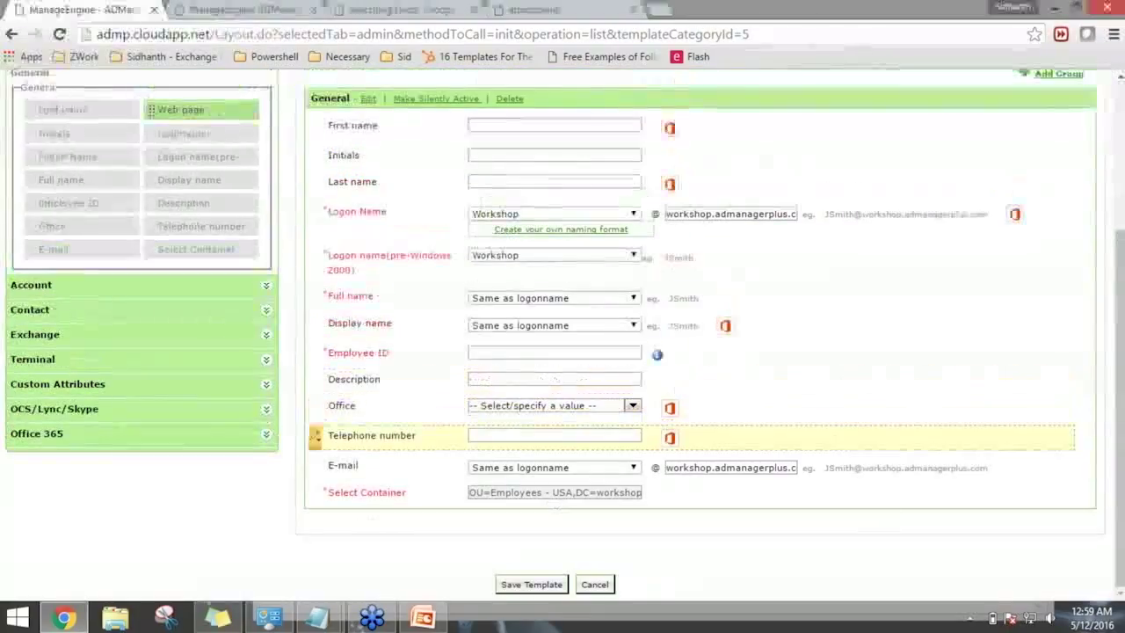
scroll(527, 444, "up", 1)
scroll(315, 454, "up", 3)
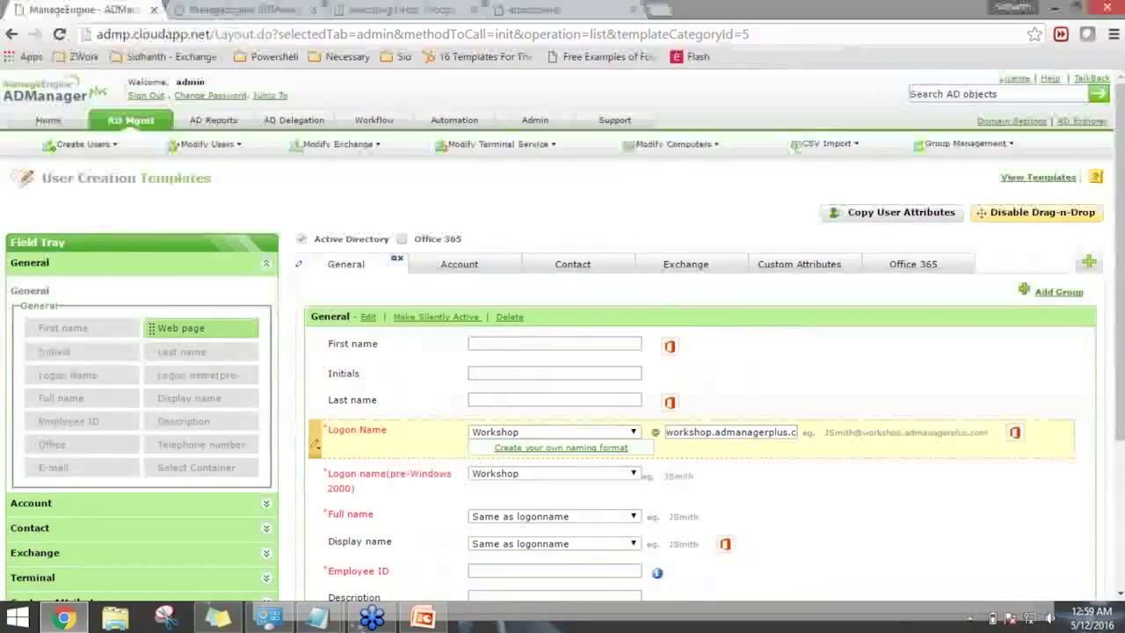
scroll(314, 443, "down", 3)
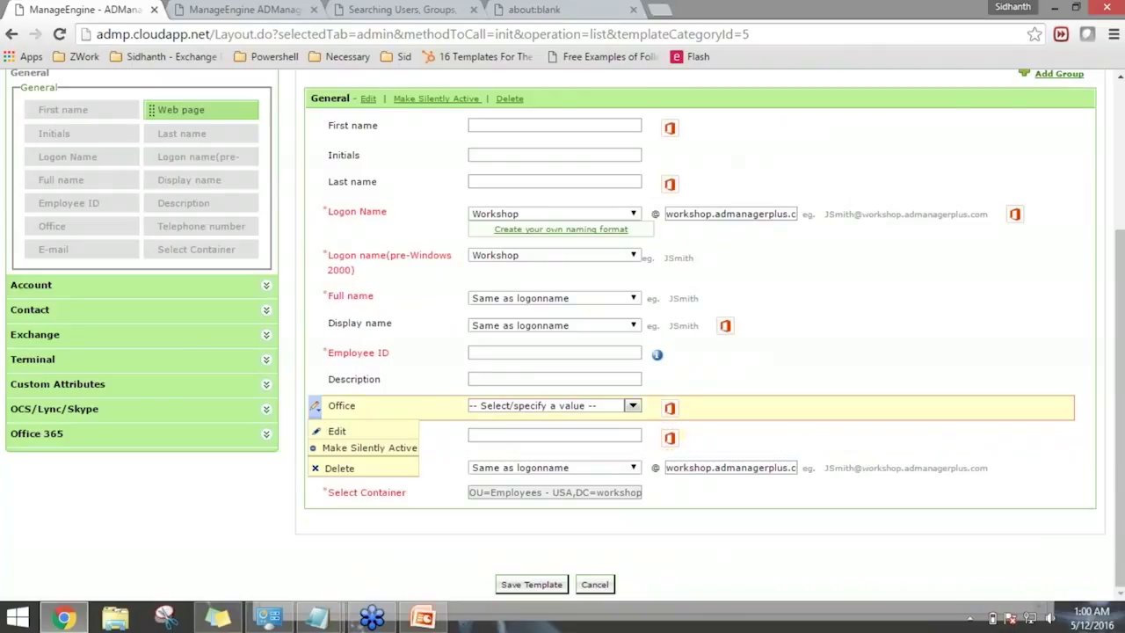
Set the Description field to Make Silently Active so it appears greyed out.
mouse_move(315, 377)
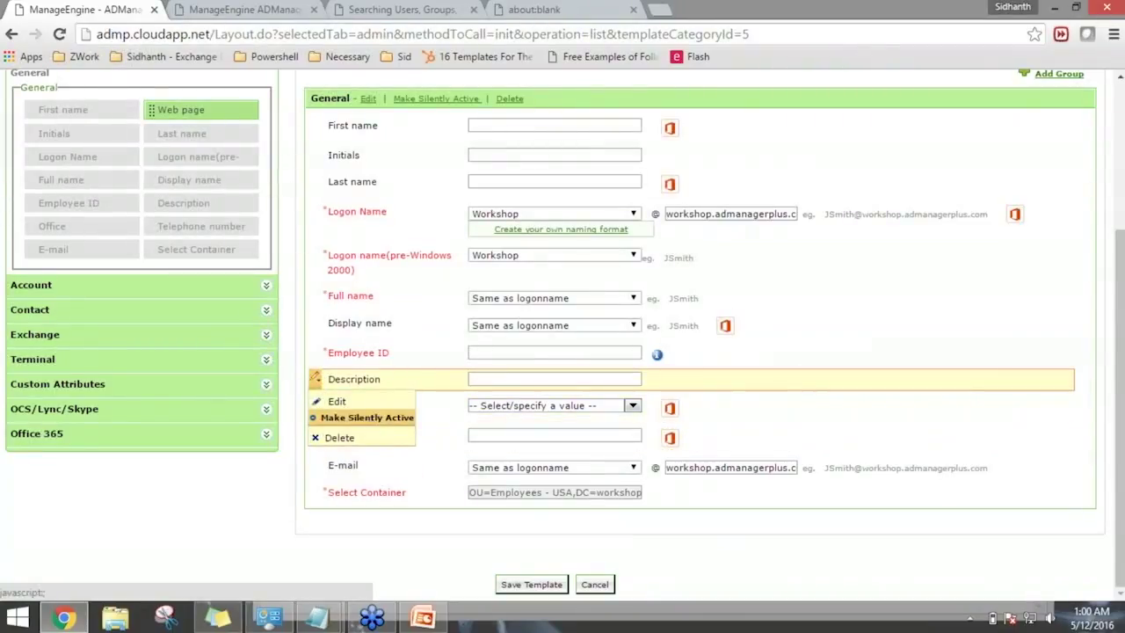
mouse_move(312, 405)
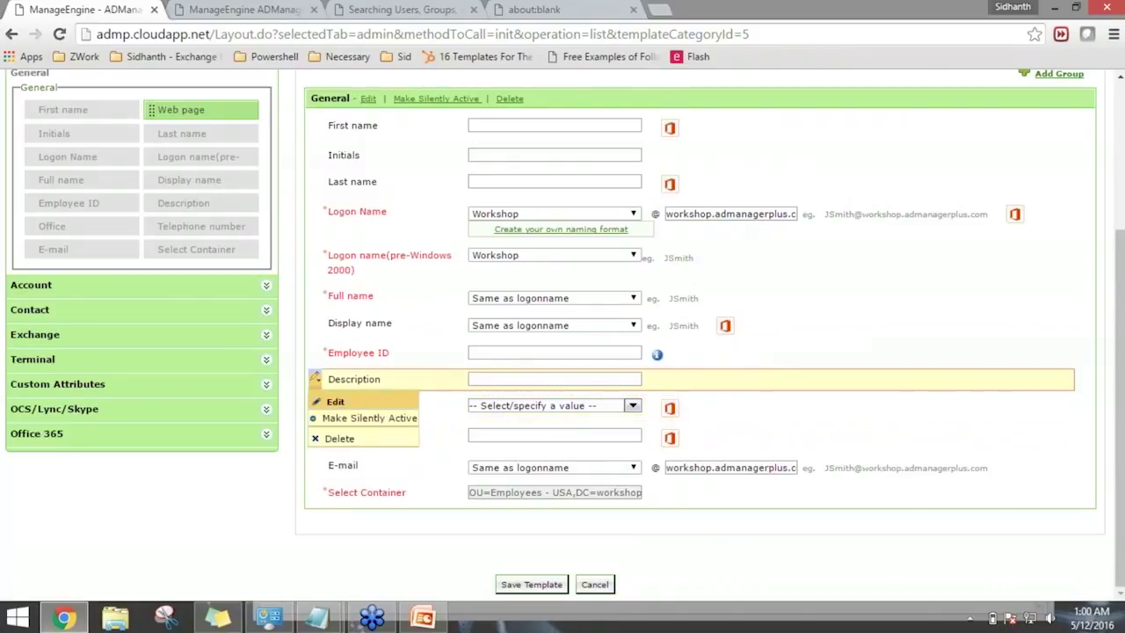
left_click(352, 419)
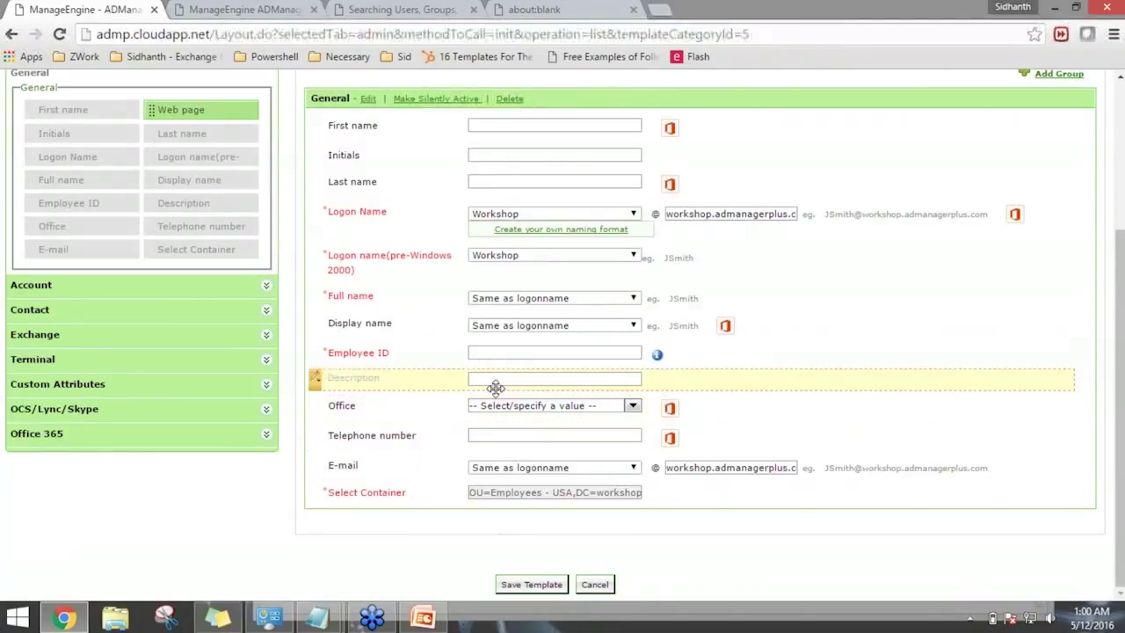
scroll(317, 492, "up", 2)
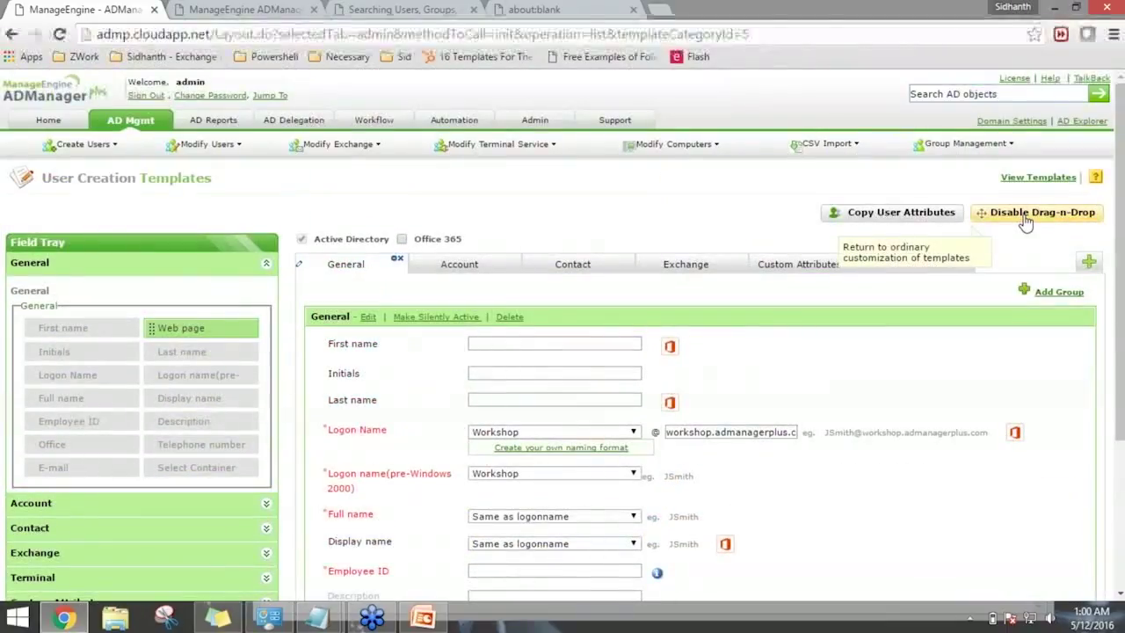
scroll(482, 385, "down", 2)
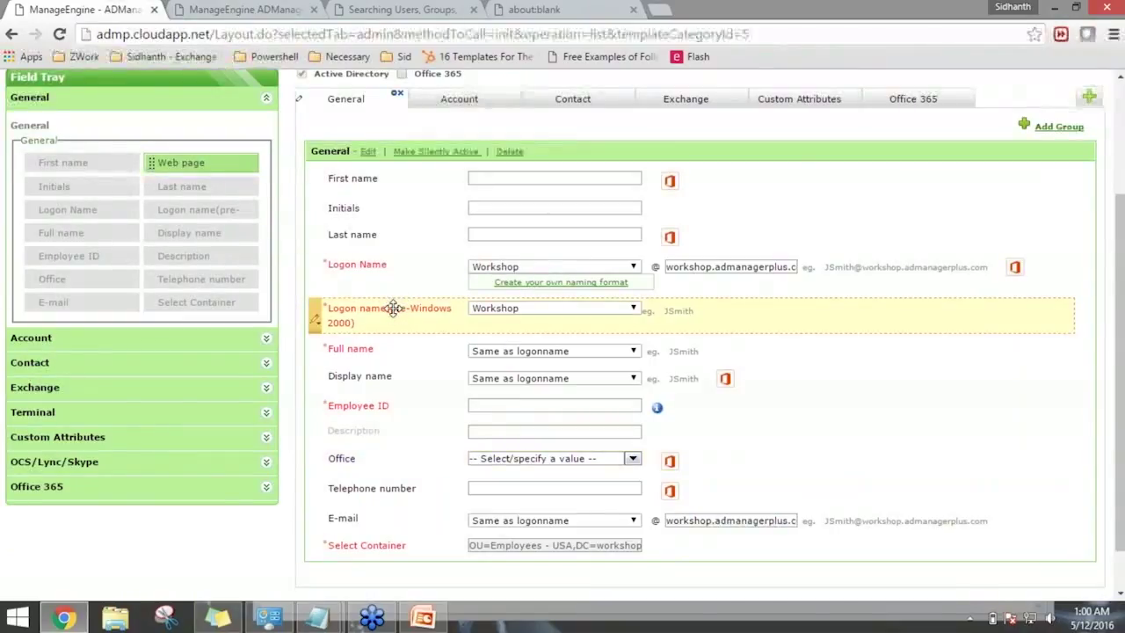
Turn on duplicate checking for Logon Name at the Forest level.
left_click(316, 281)
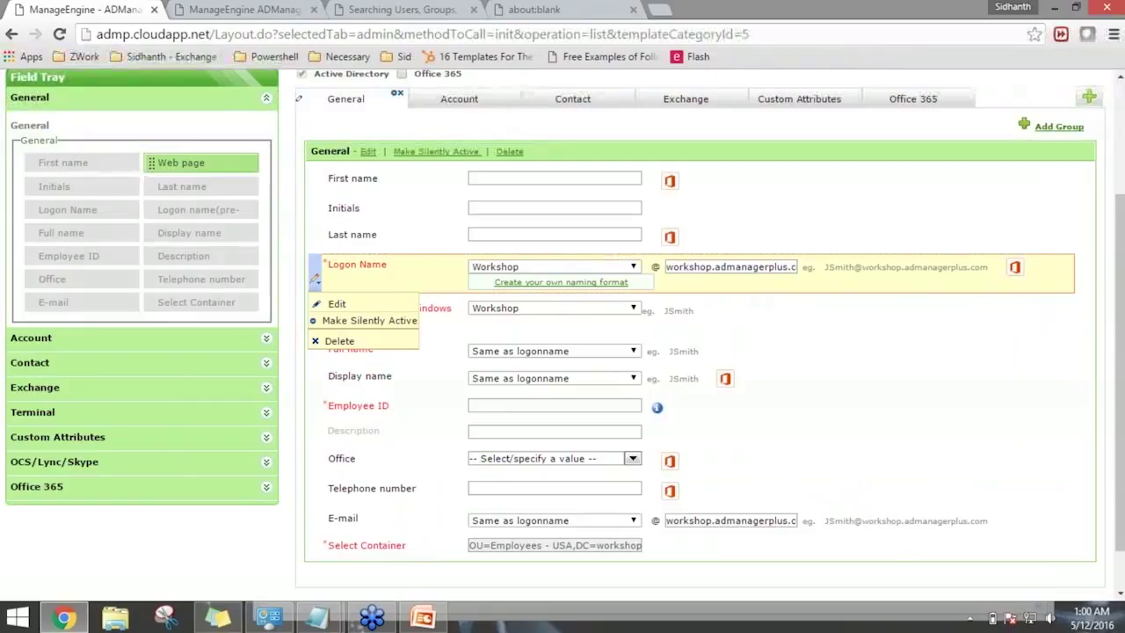
left_click(317, 282)
left_click(320, 287)
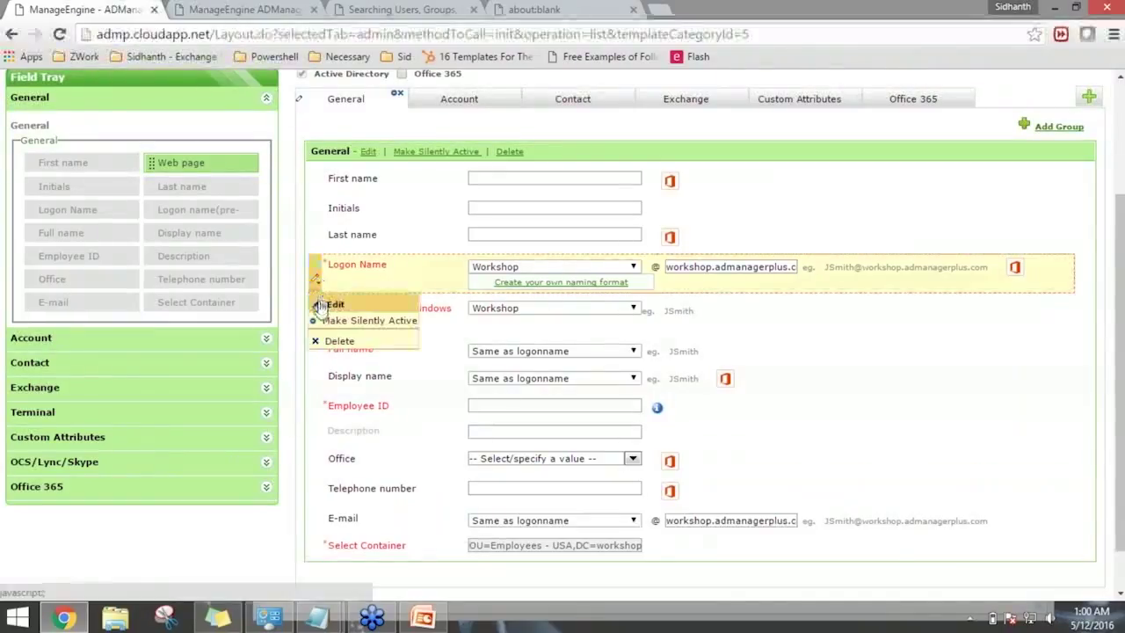
left_click(325, 368)
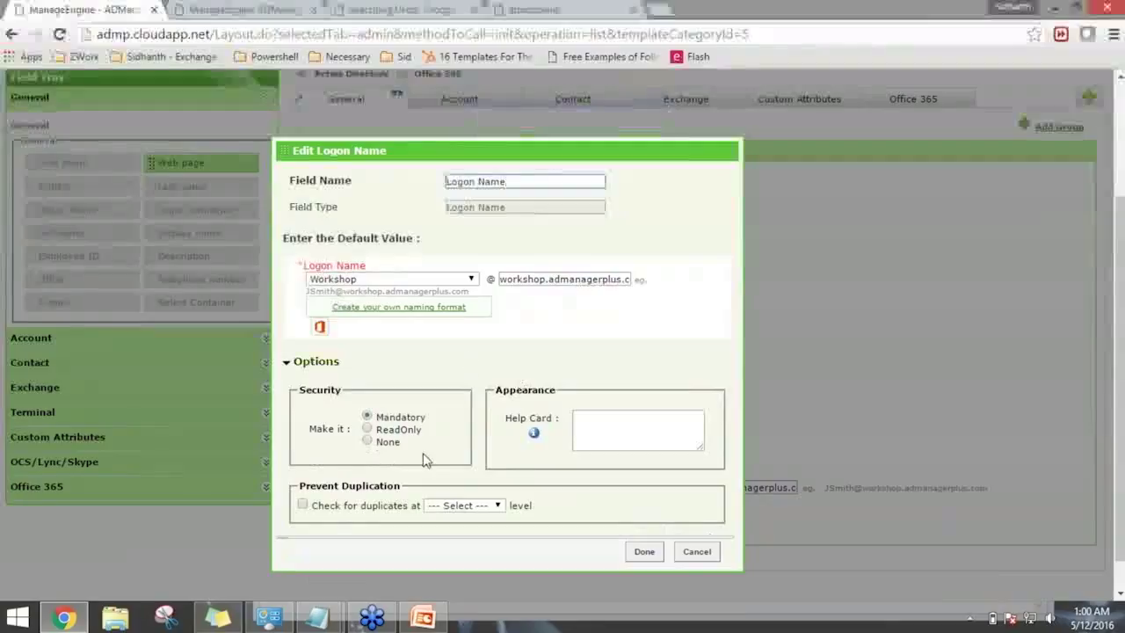
left_click_drag(300, 449, 360, 452)
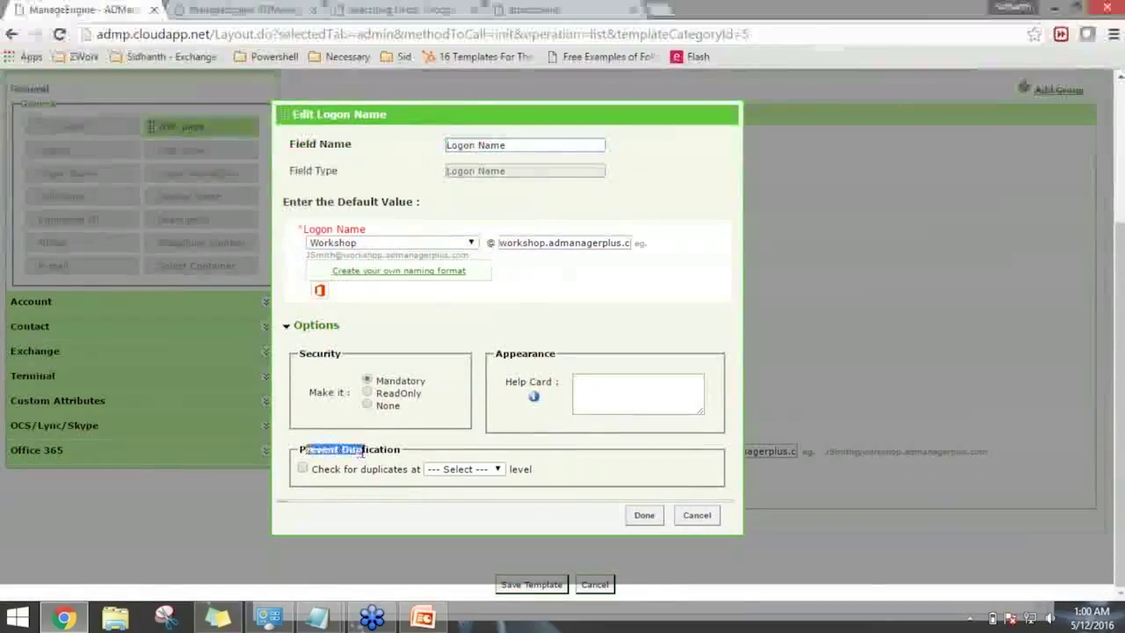
left_click(302, 469)
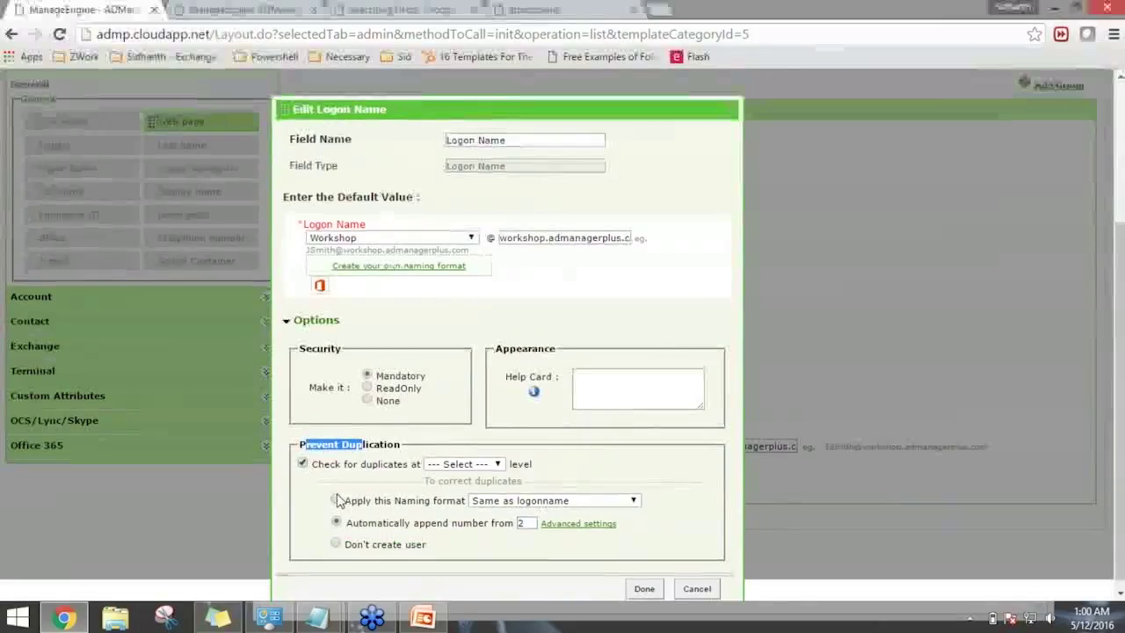
scroll(422, 466, "down", 1)
left_click(457, 456)
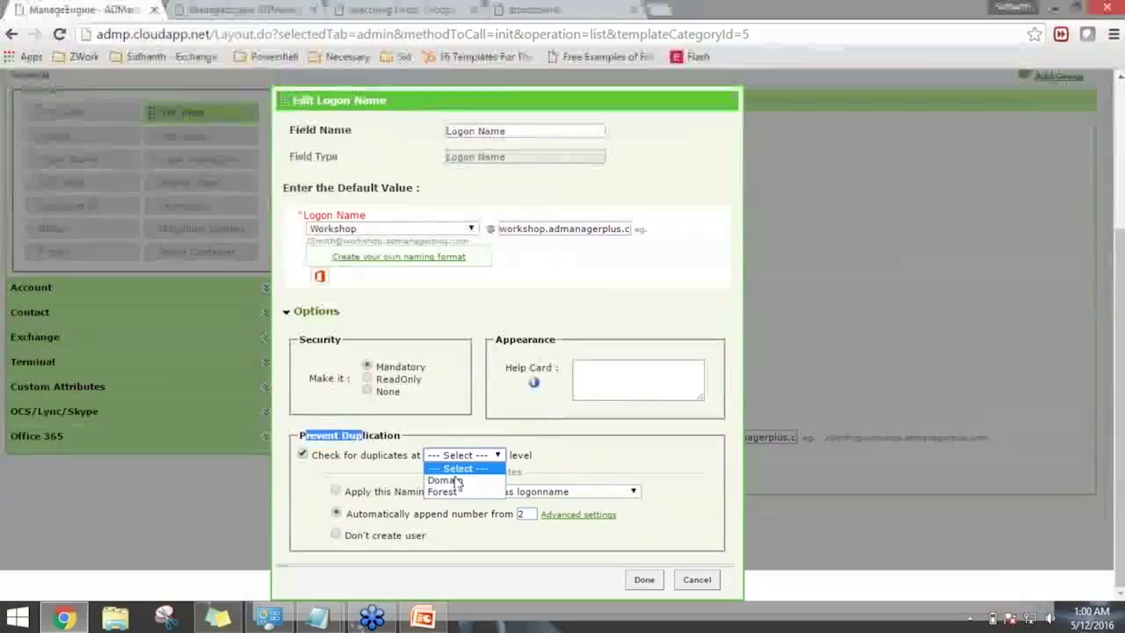
left_click(457, 492)
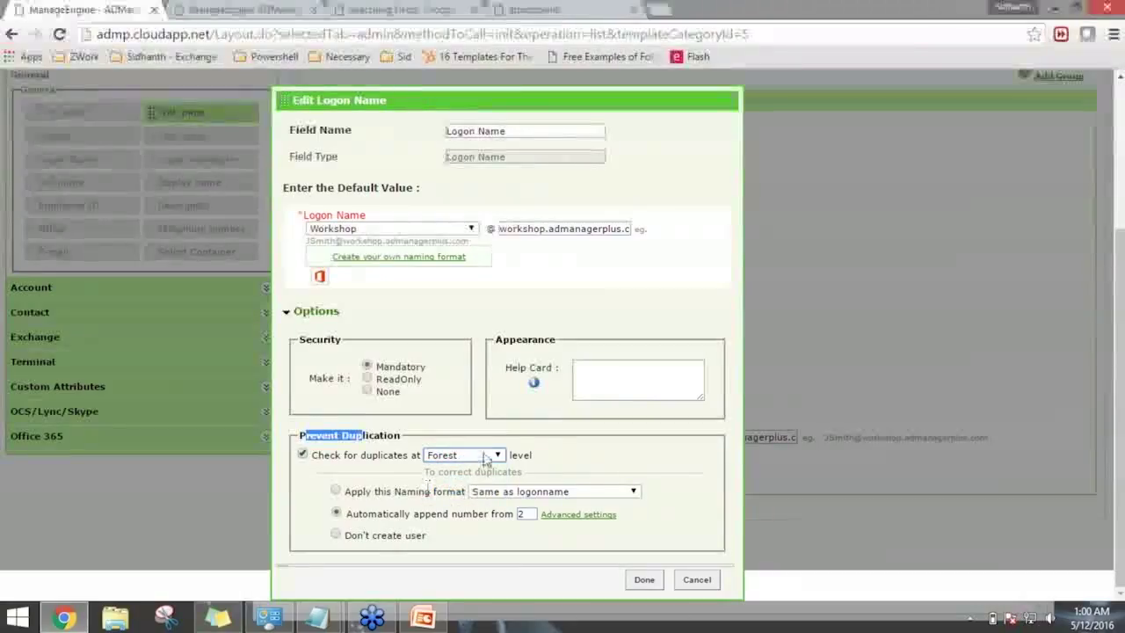
Resolve Logon Name duplicates by automatically appending a number starting from 2, and save.
left_click(335, 492)
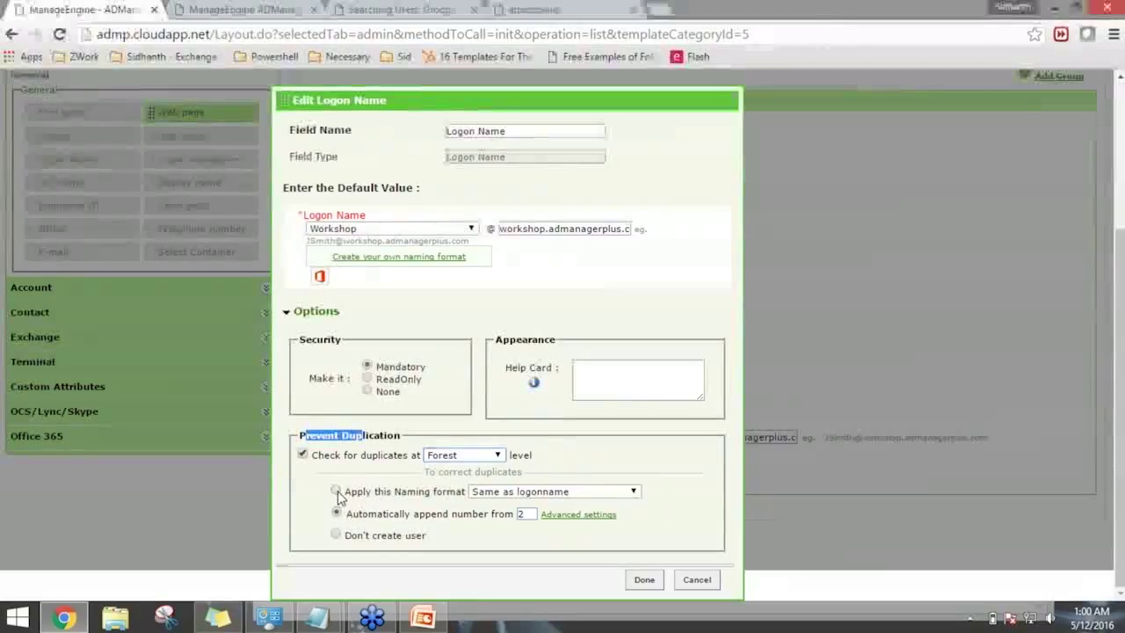
left_click(525, 495)
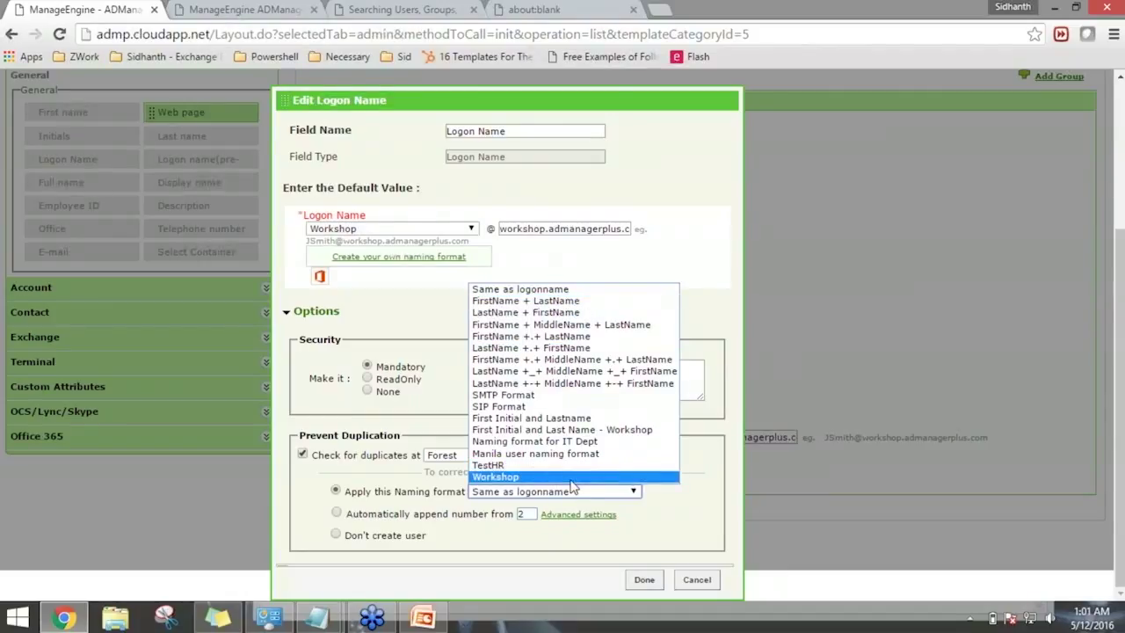
left_click(677, 493)
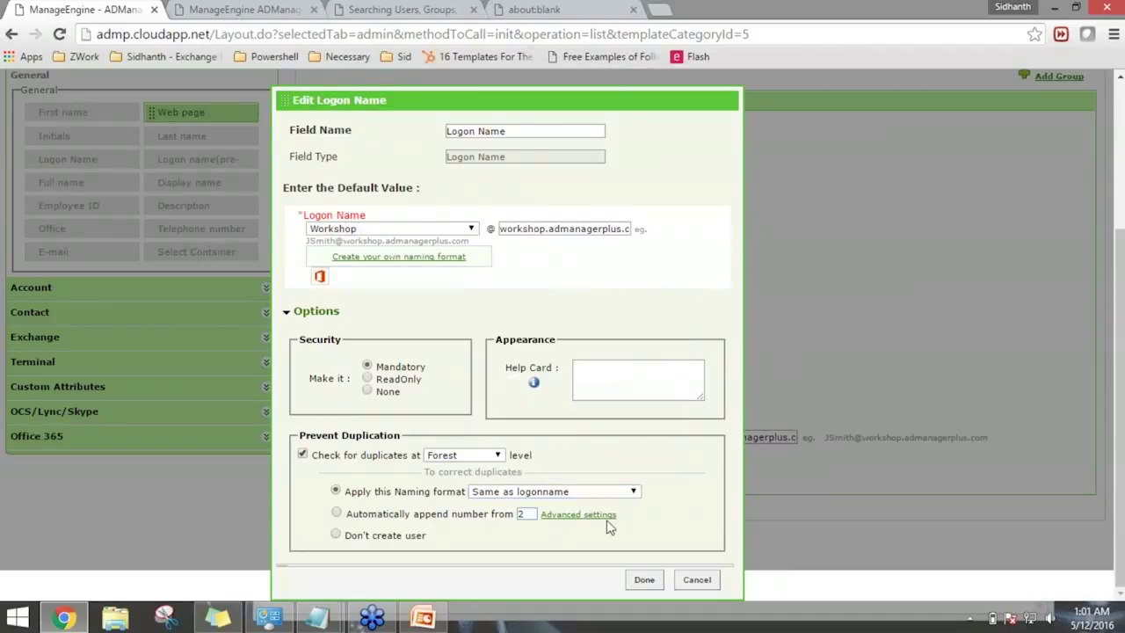
left_click(336, 515)
left_click_drag(388, 518, 457, 518)
left_click(527, 515)
left_click(336, 536)
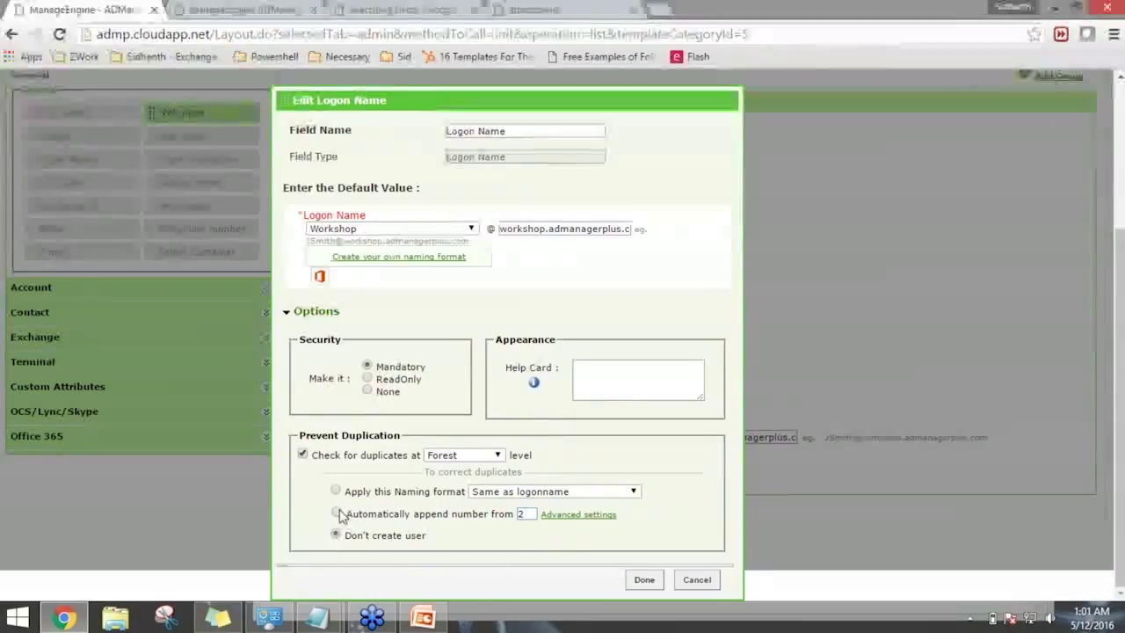
left_click(336, 513)
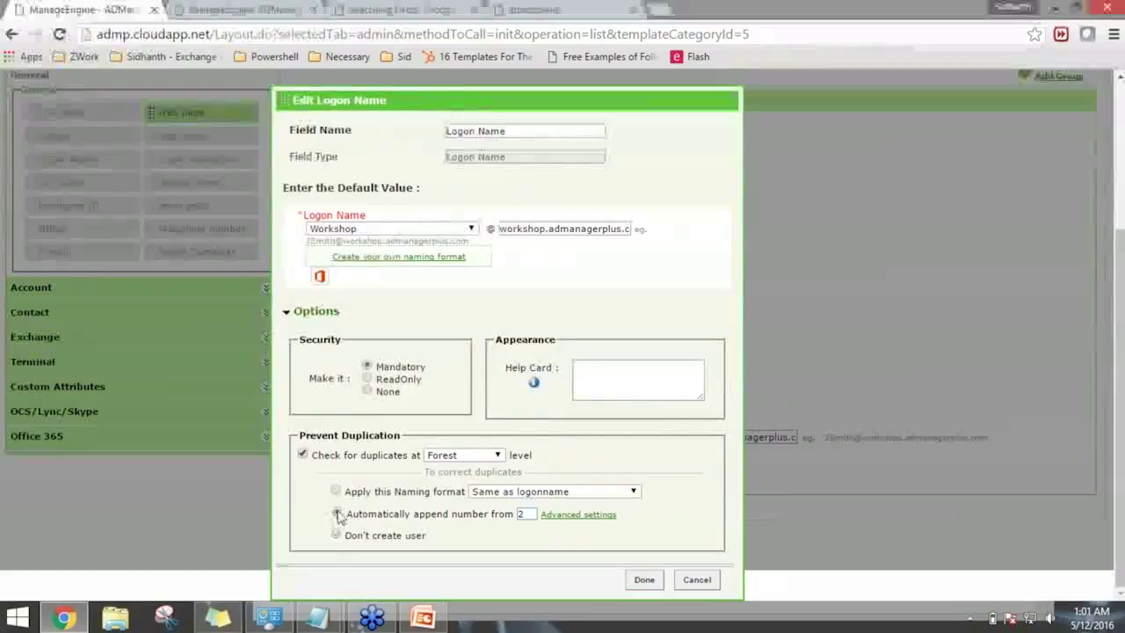
left_click_drag(361, 514, 442, 515)
left_click(443, 516)
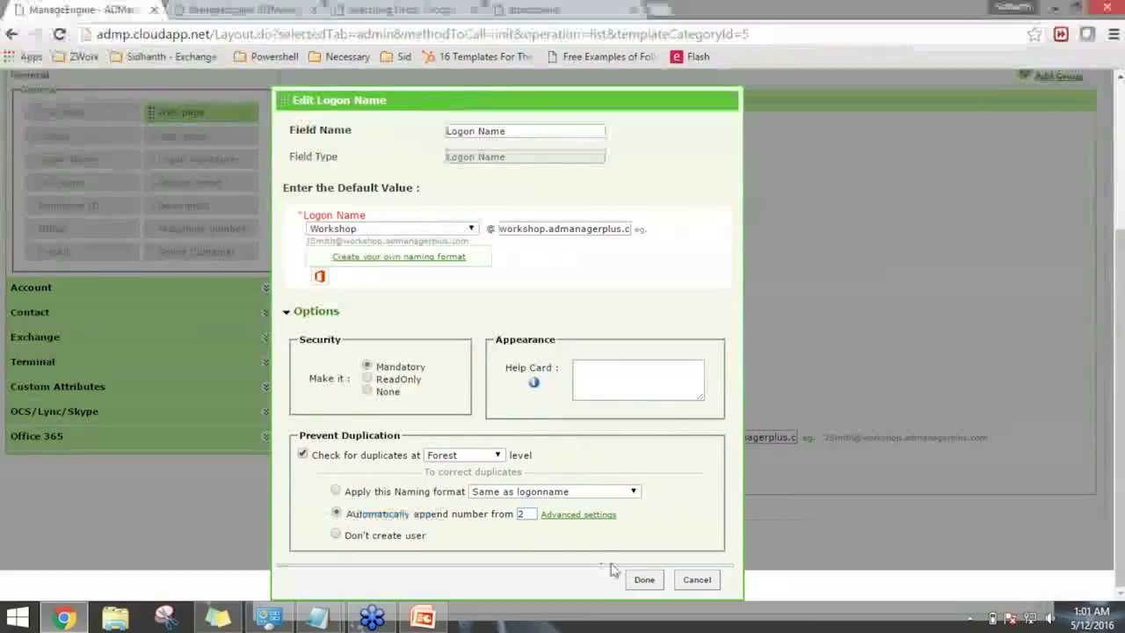
left_click(641, 580)
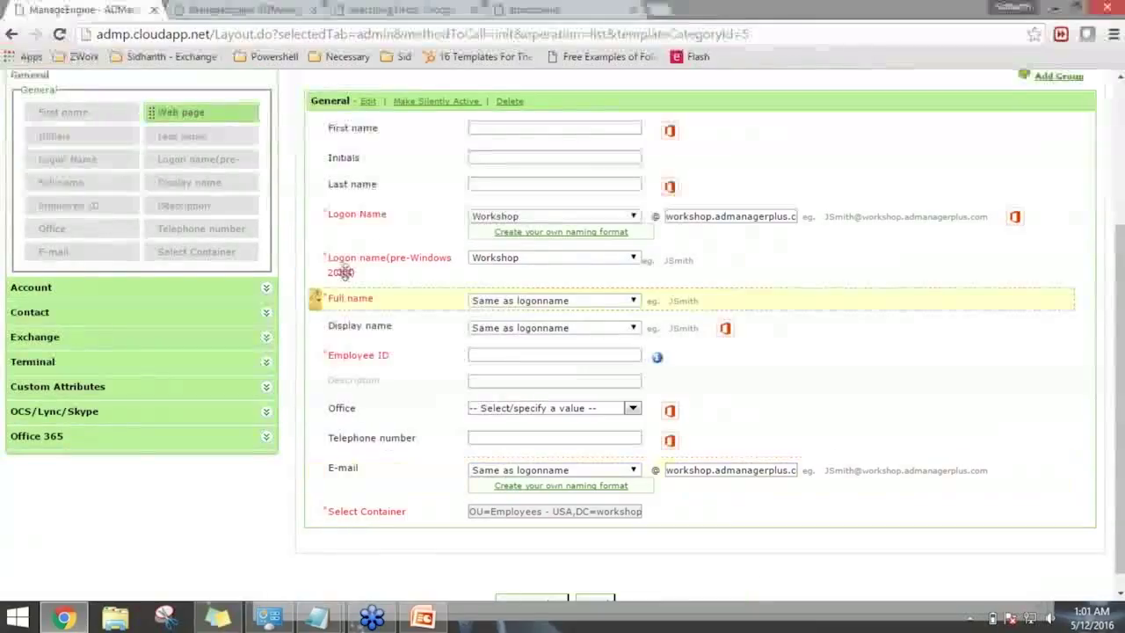
Enable Forest-level duplicate checking on the pre-Windows 2000 logon name field and save.
left_click(325, 266)
left_click(329, 296)
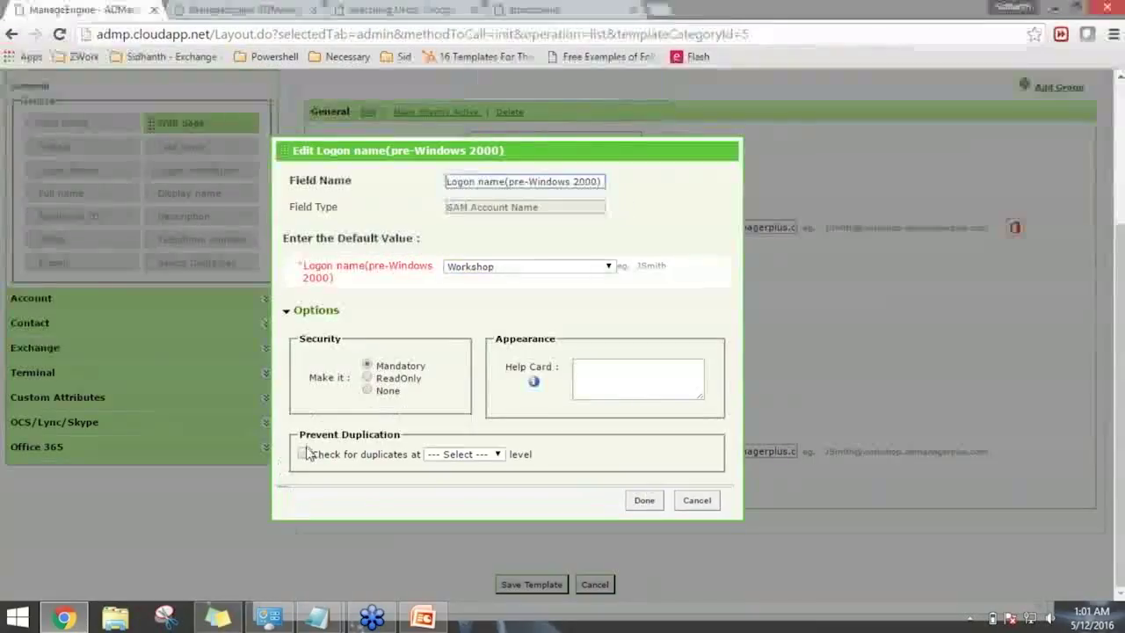
left_click(302, 452)
left_click(464, 453)
left_click(462, 494)
left_click(644, 578)
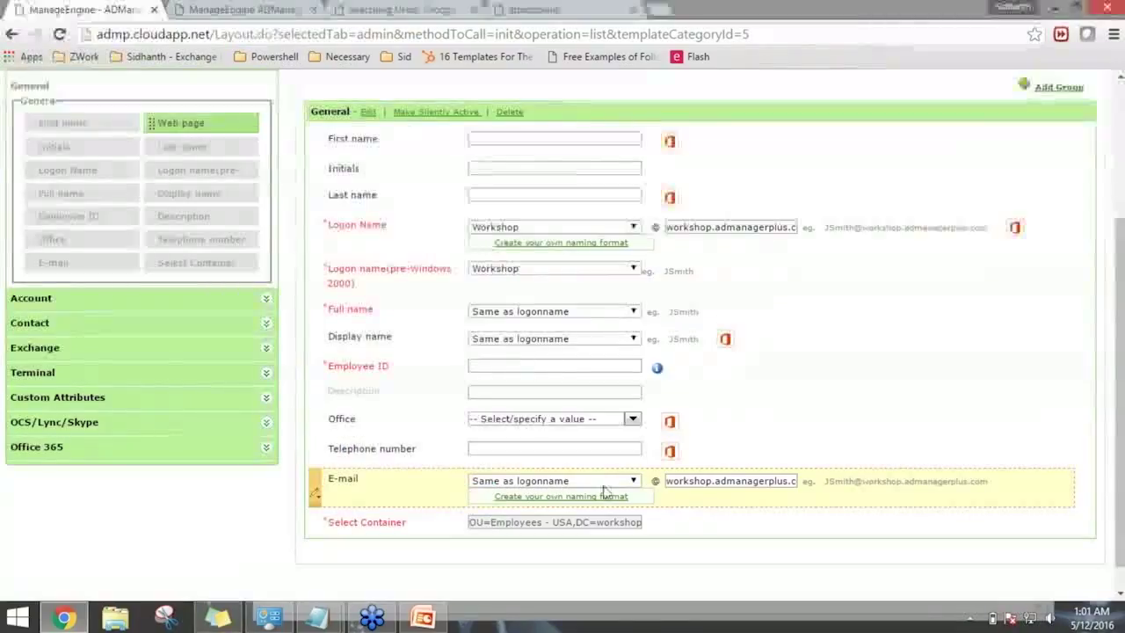
scroll(315, 496, "up", 1)
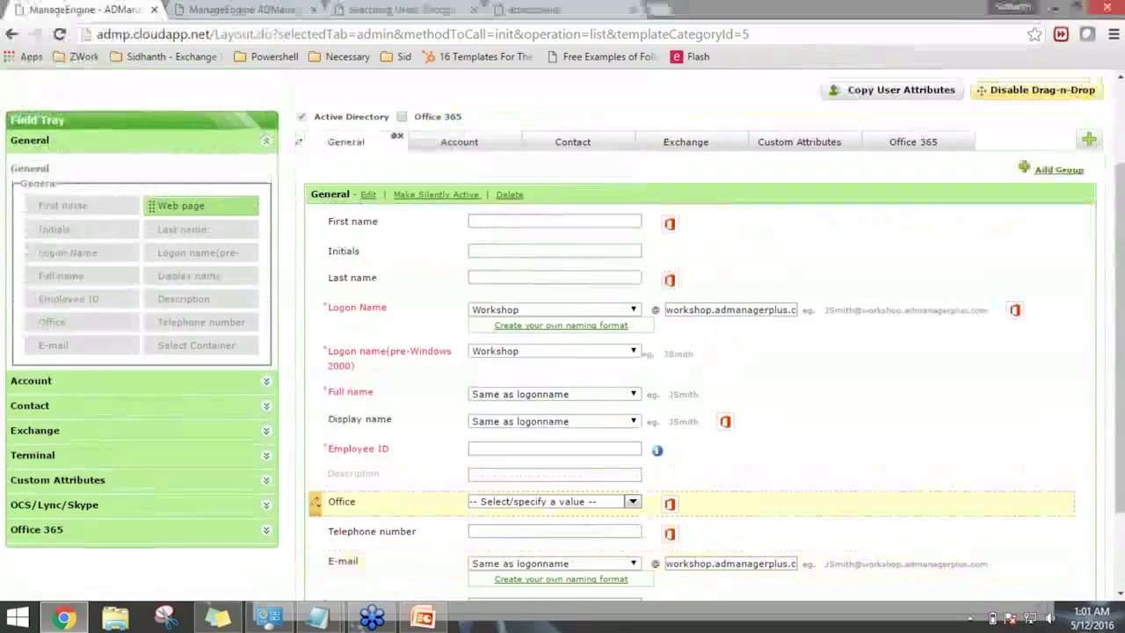
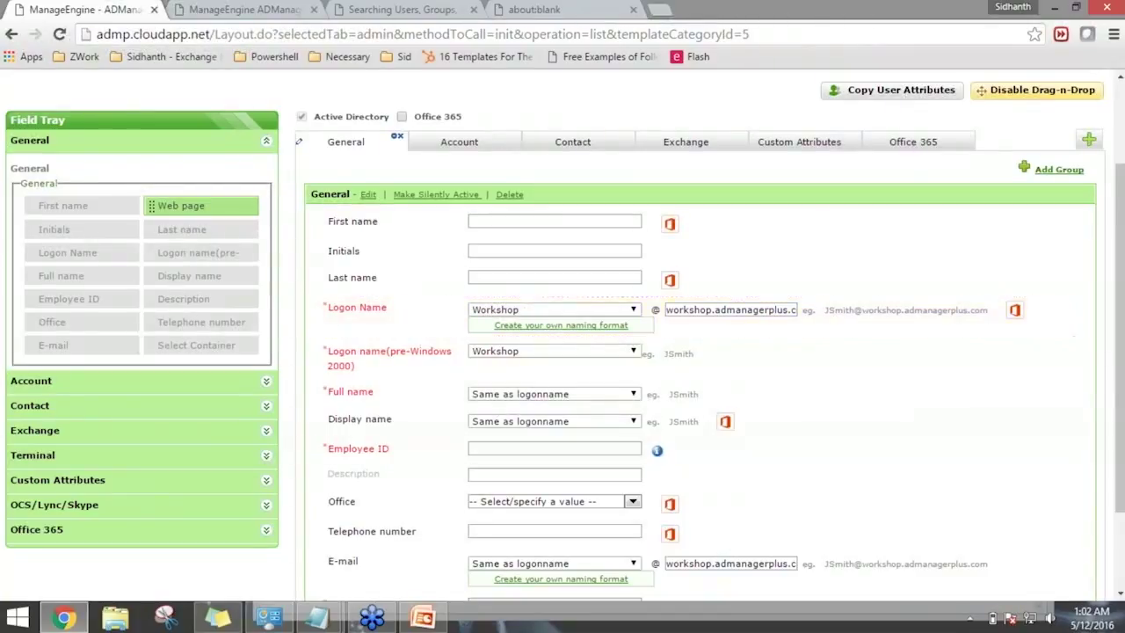
Disable drag-and-drop editing on the user-creation template form.
scroll(721, 332, "down", 2)
scroll(791, 330, "up", 3)
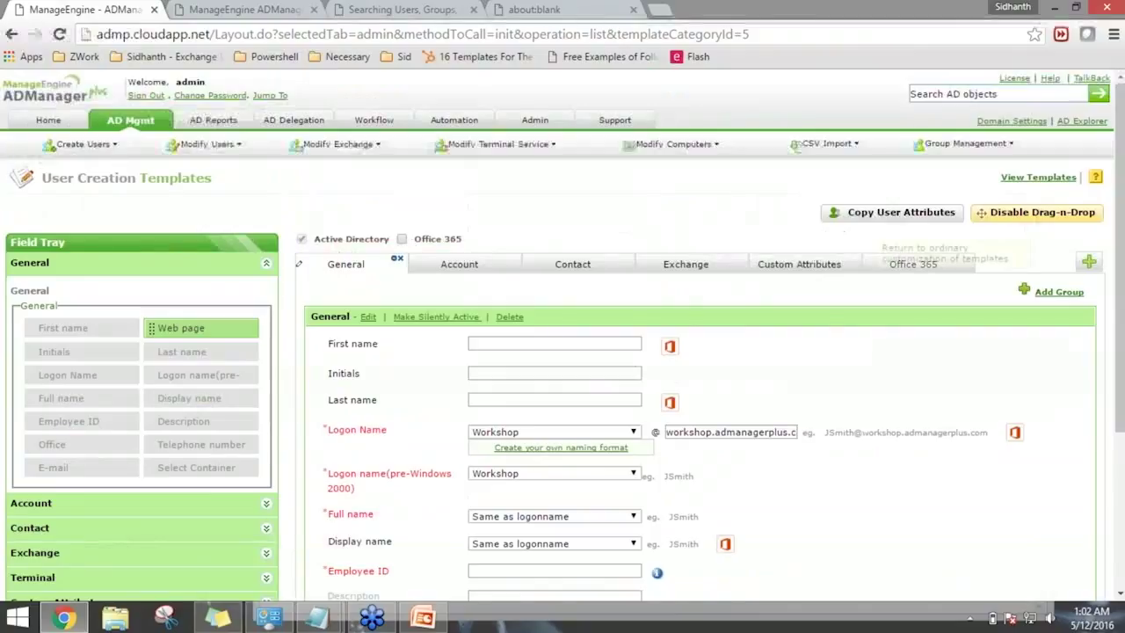
left_click(1039, 215)
Enter 'ServiceDesk' as the template description and save the template.
scroll(595, 371, "down", 2)
scroll(230, 494, "down", 1)
left_click(232, 479)
type("Servi")
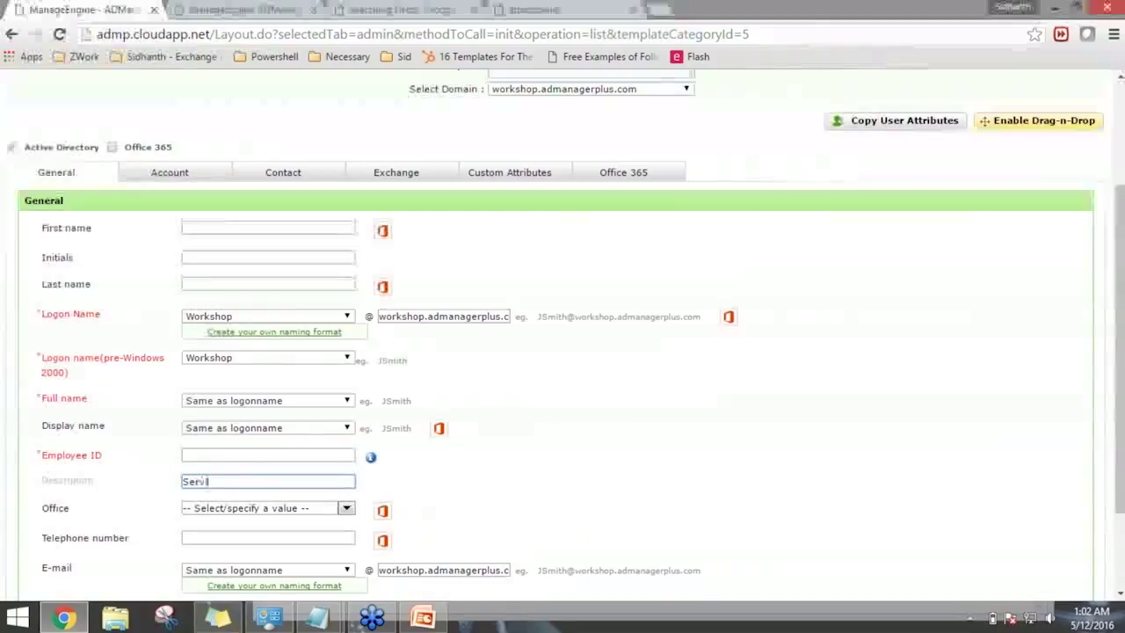
type("ceDesk")
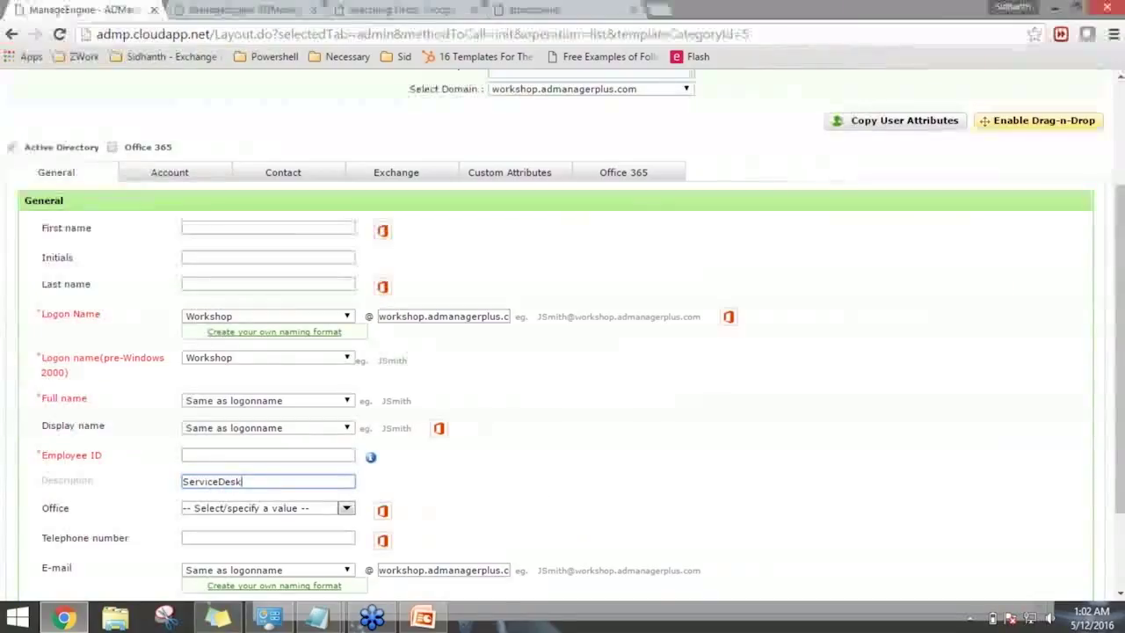
left_click(541, 493)
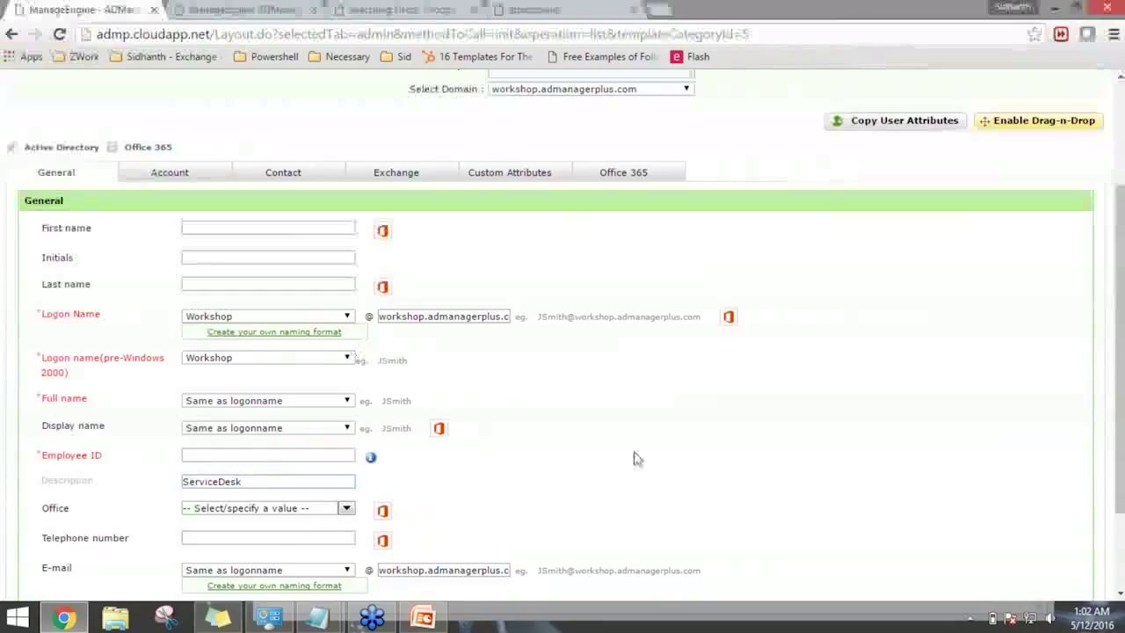
scroll(632, 457, "up", 2)
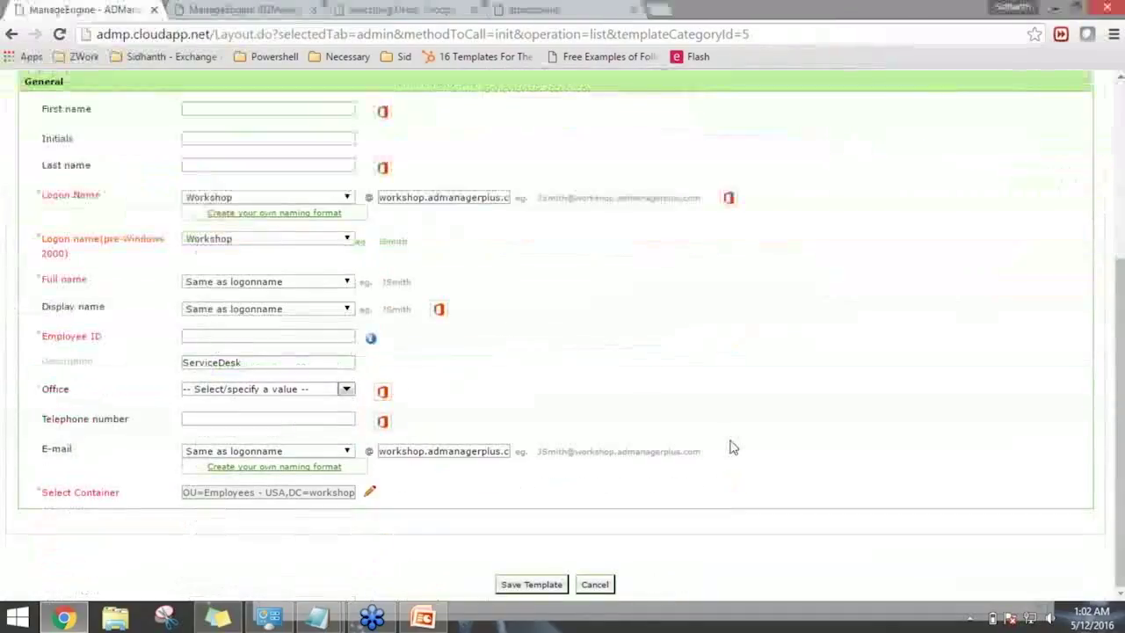
scroll(718, 445, "up", 2)
scroll(717, 445, "down", 2)
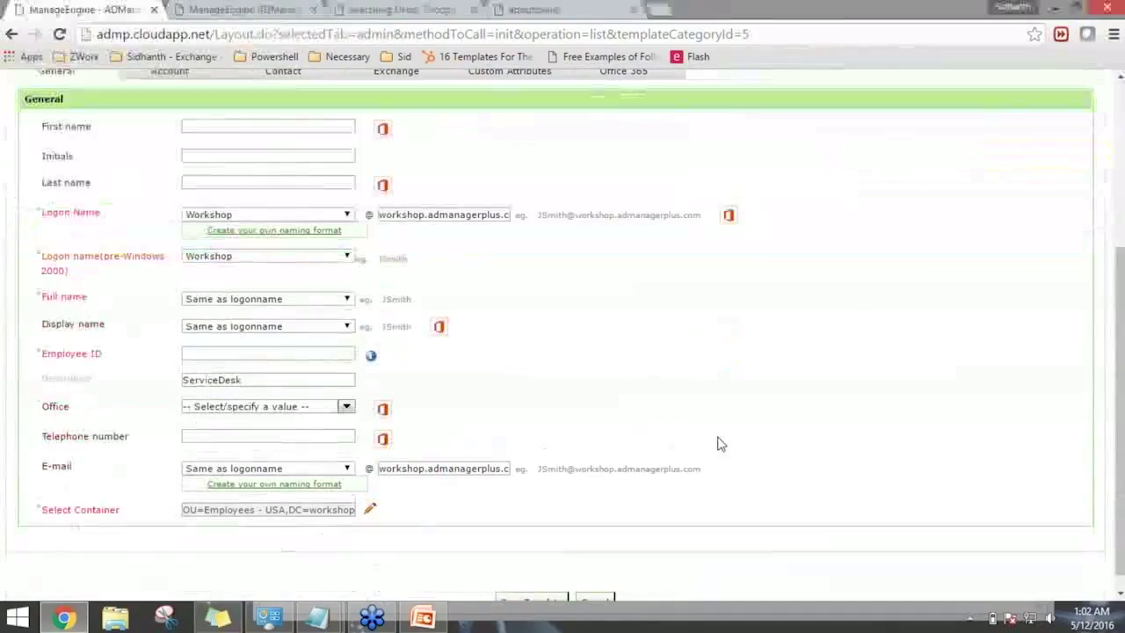
left_click(525, 593)
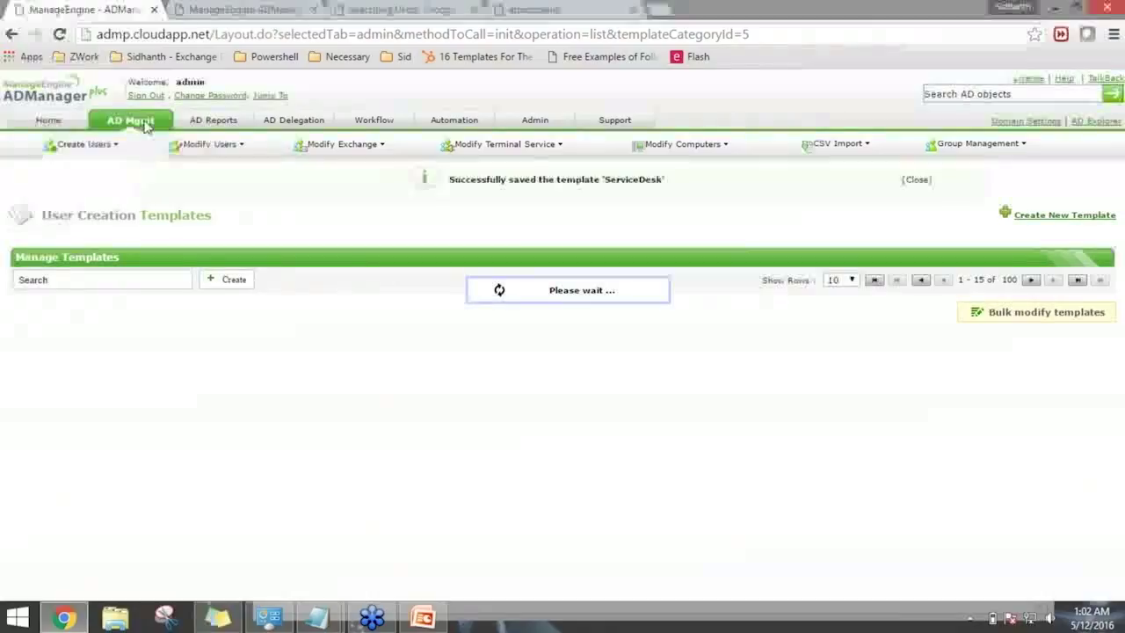
Replace ADCreation.csv's two sample rows with one user's given name, surname and password, then minimize Notepad.
mouse_move(315, 618)
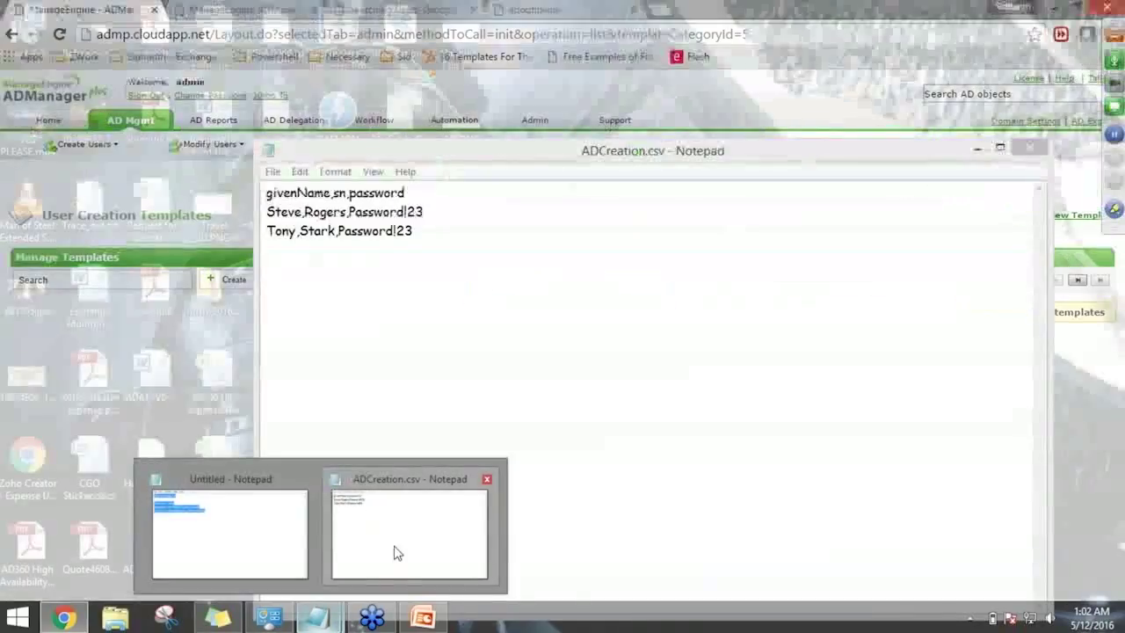
left_click(393, 551)
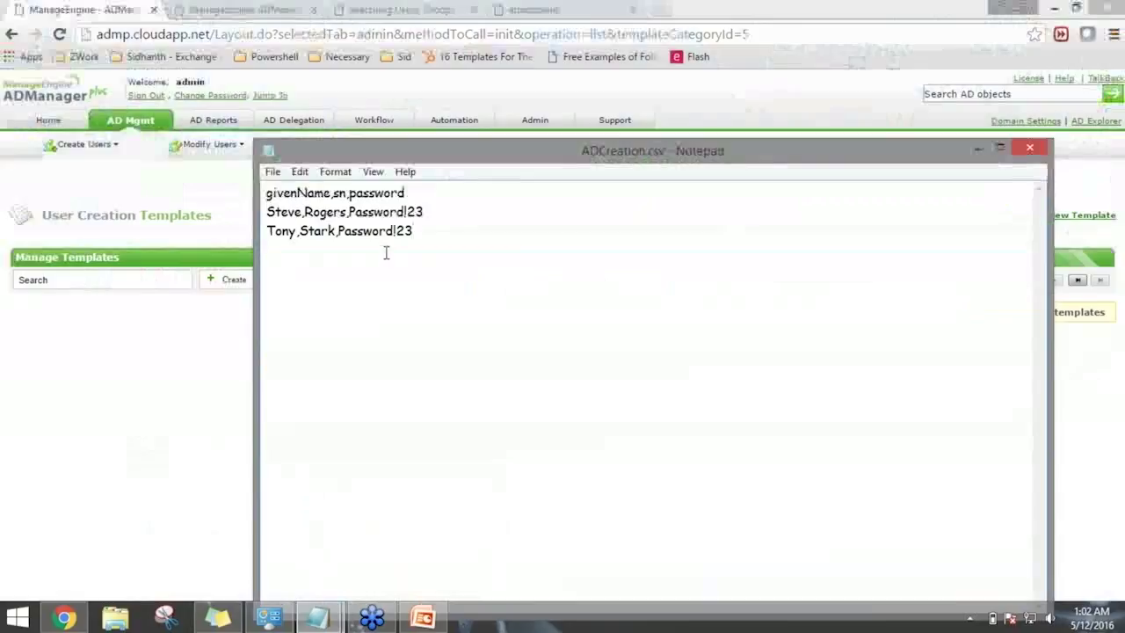
left_click_drag(462, 231, 211, 214)
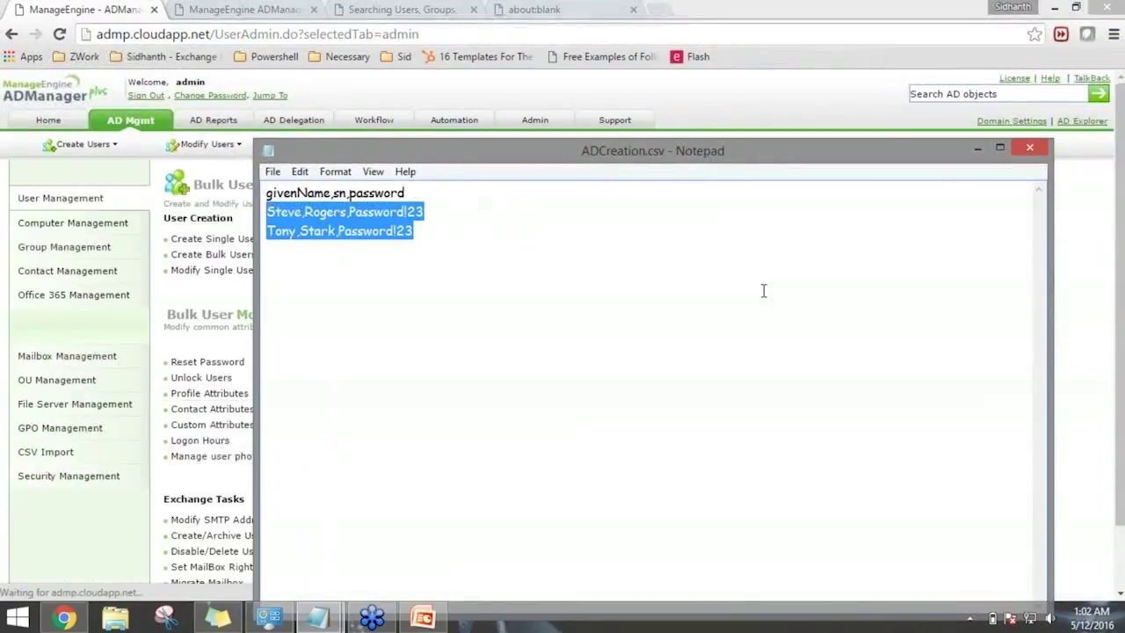
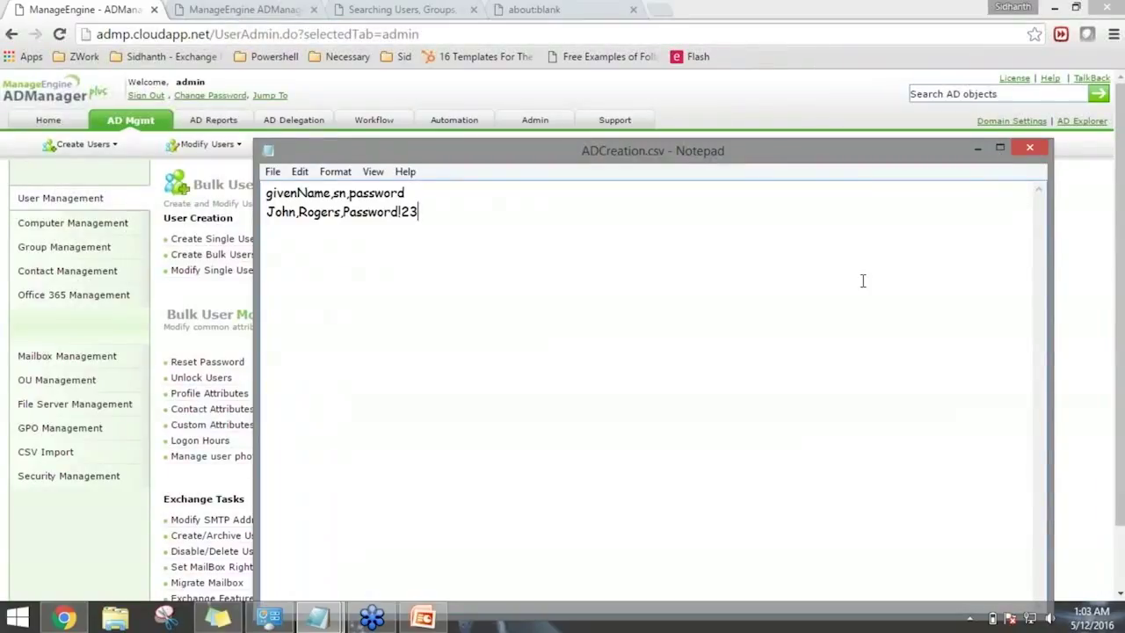
left_click(977, 148)
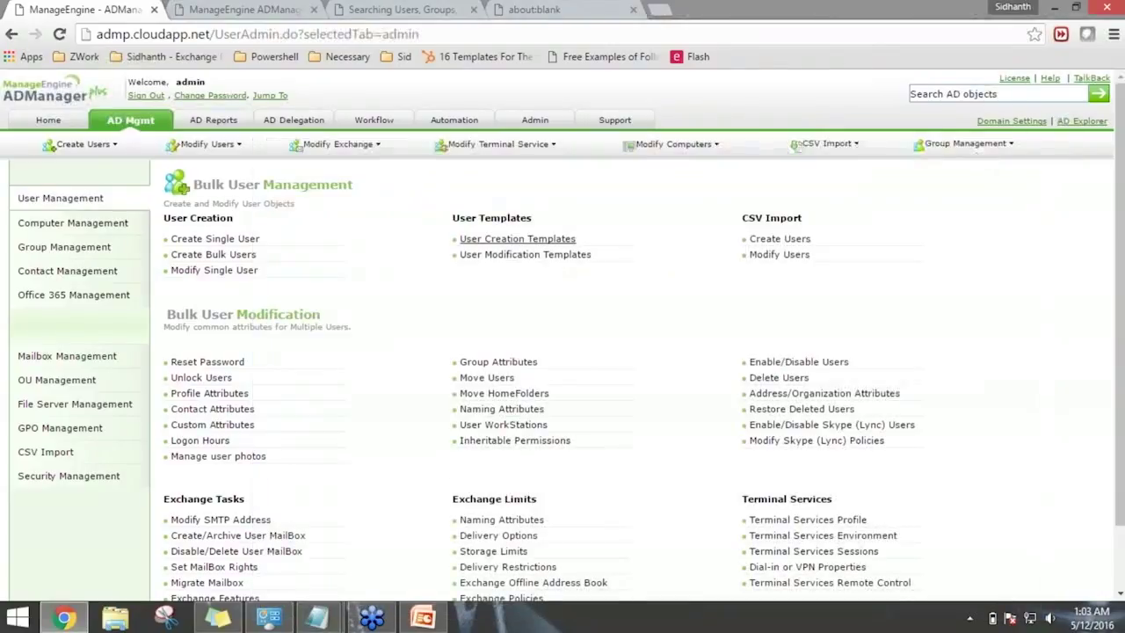
Show the User Creation Templates list, then bring ADCreation.csv back in front.
left_click(554, 239)
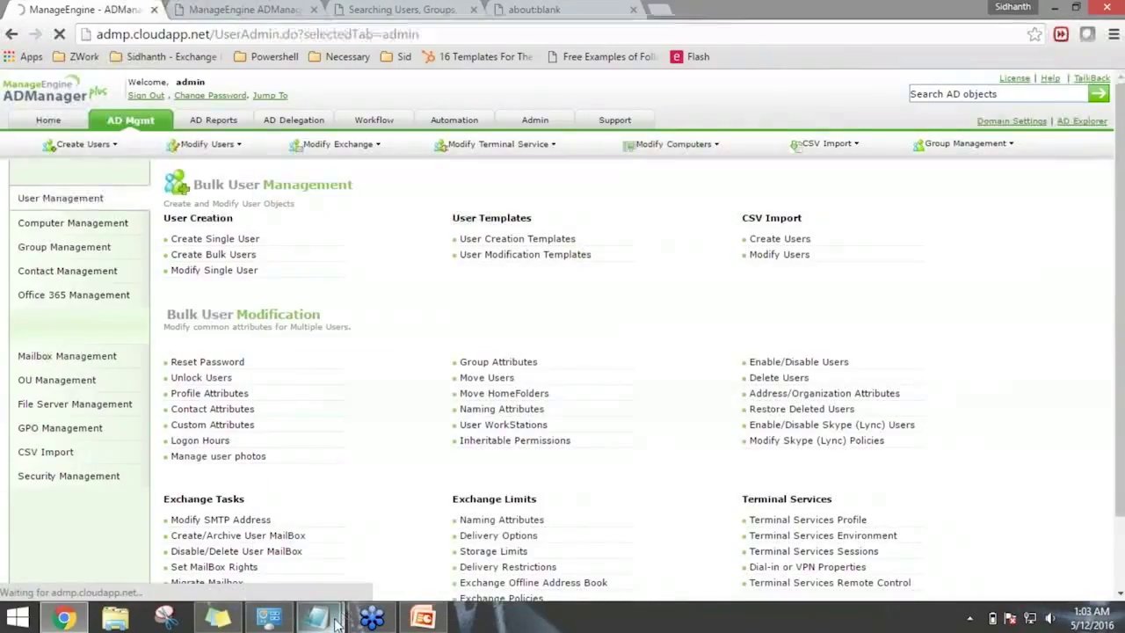
mouse_move(318, 618)
left_click(401, 564)
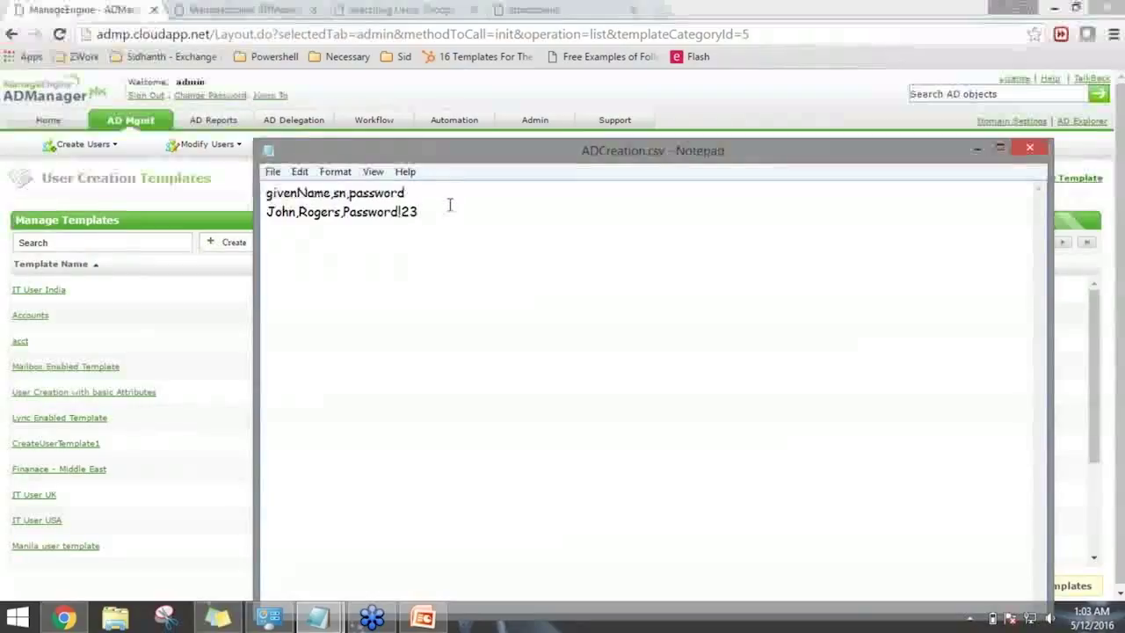
Add a templateName header column, append Accounts to the user row, and duplicate that row.
key("Up")
type(",templateName")
left_click(501, 216)
type(",Accounts")
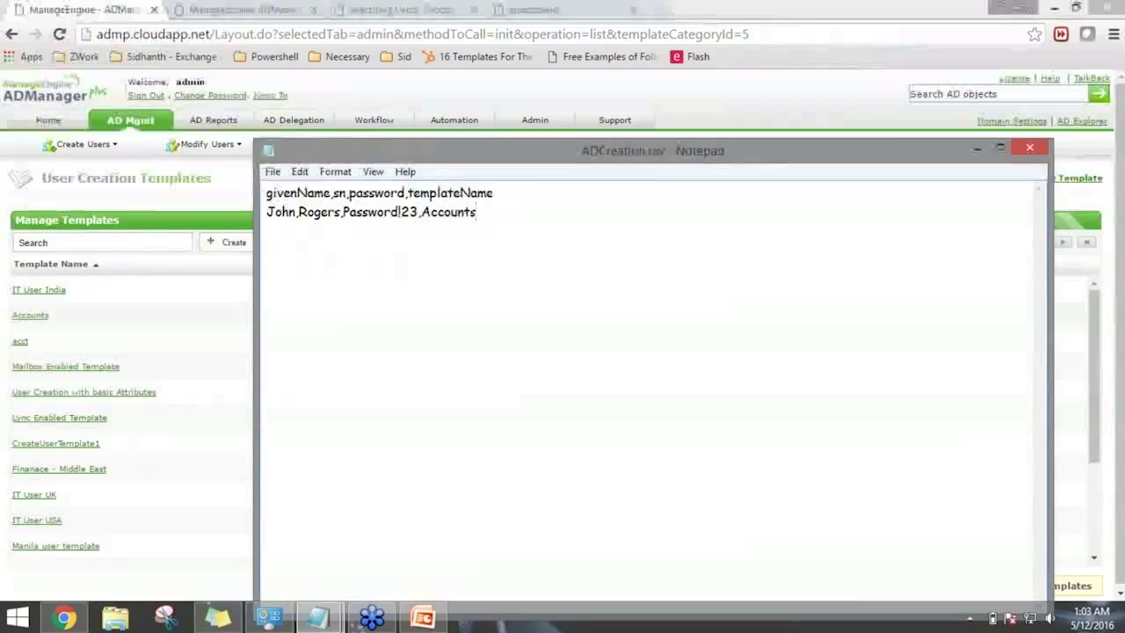
left_click_drag(490, 212, 267, 211)
key("ctrl+c")
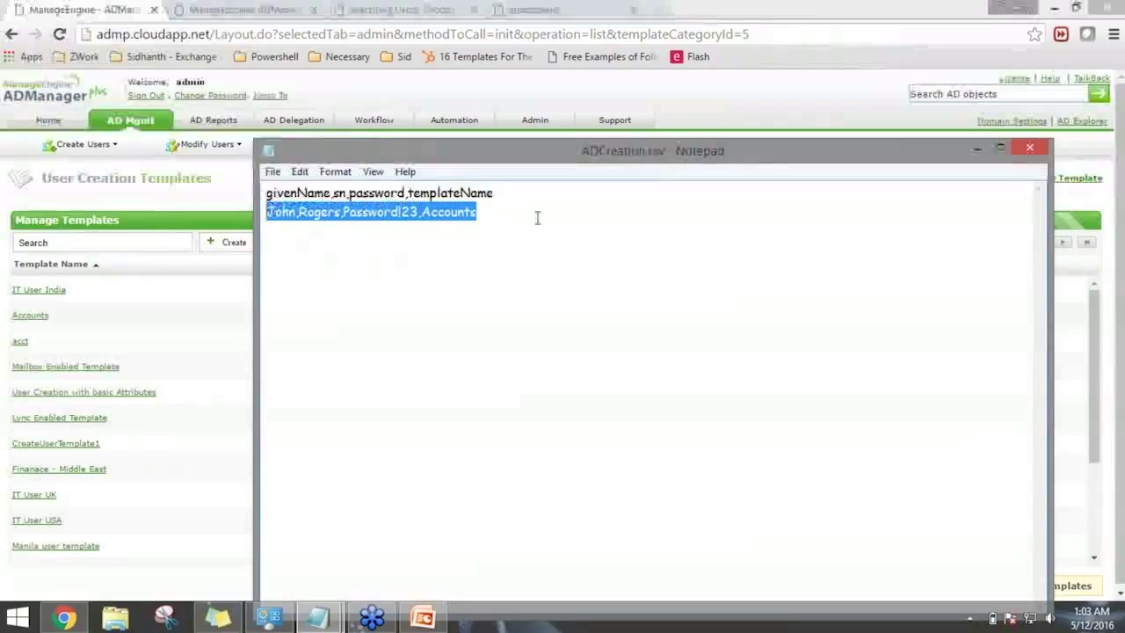
left_click(535, 216)
key("Return")
key("ctrl+v")
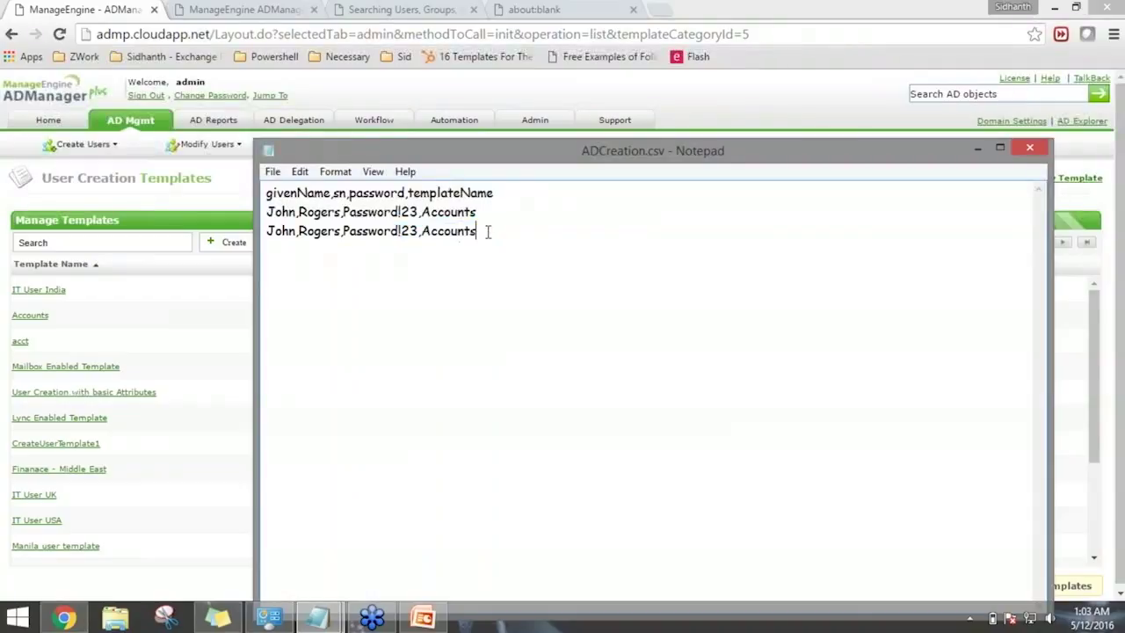
Change the template value on both user rows from Accounts to ServiceDesk.
left_click_drag(491, 231, 422, 231)
type("Ser")
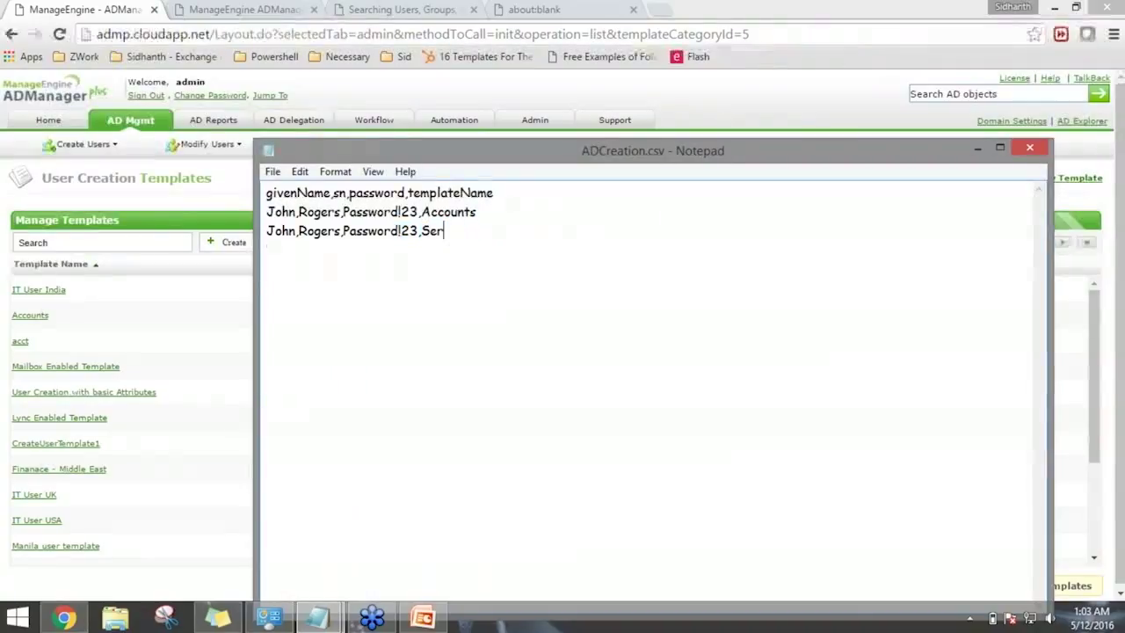
type("viceDesk")
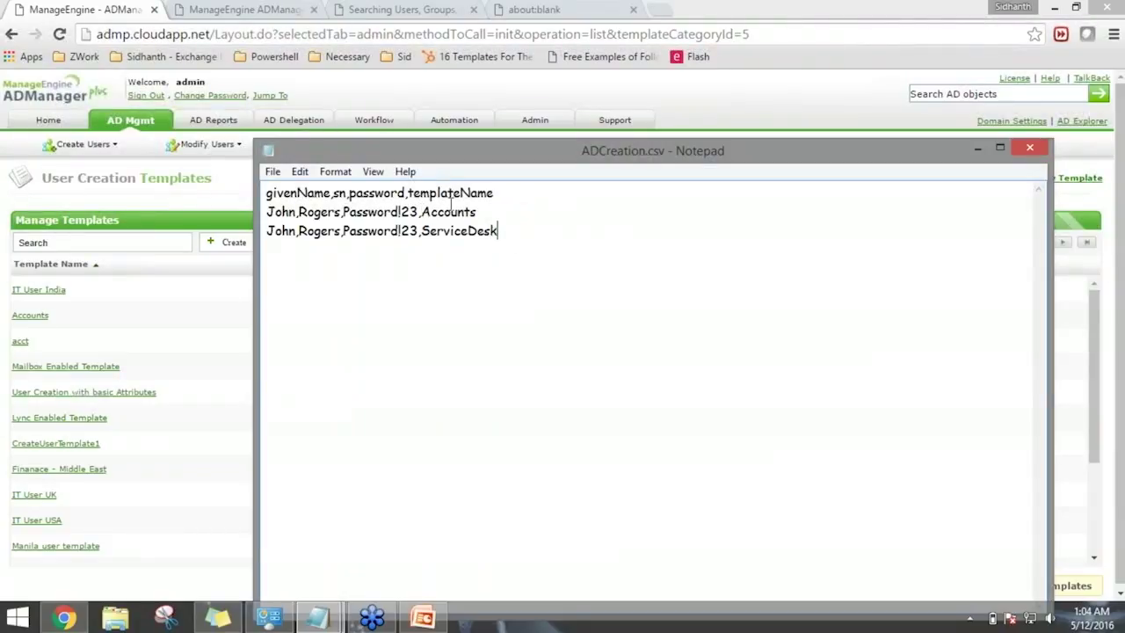
key("shift+Home")
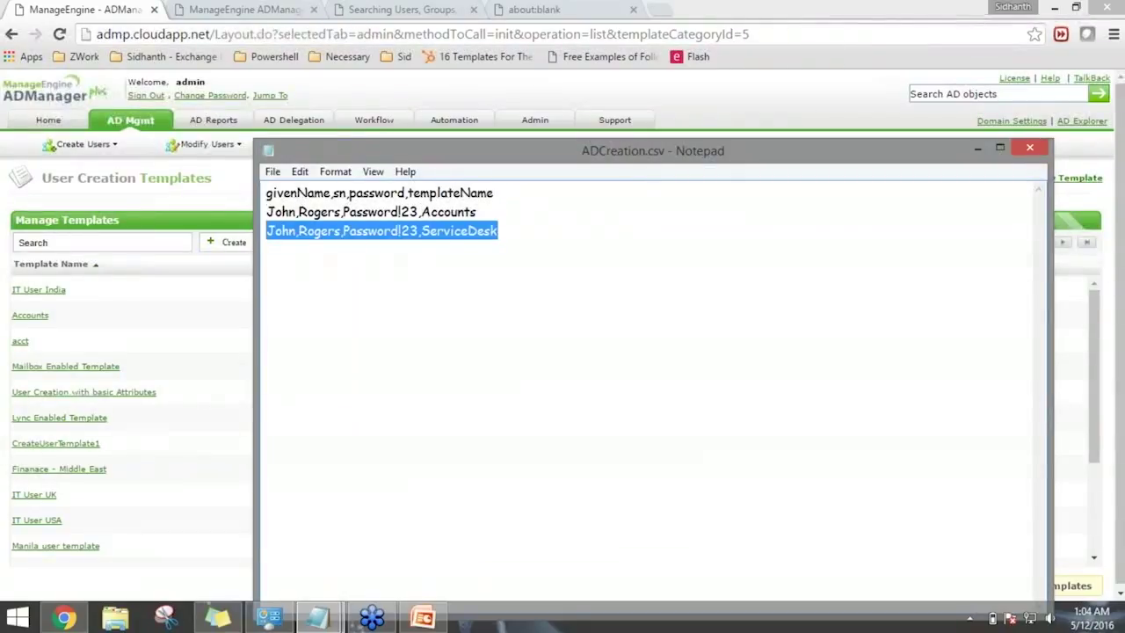
left_click(486, 265)
left_click_drag(476, 212, 422, 212)
key("ctrl+c")
left_click_drag(499, 231, 421, 230)
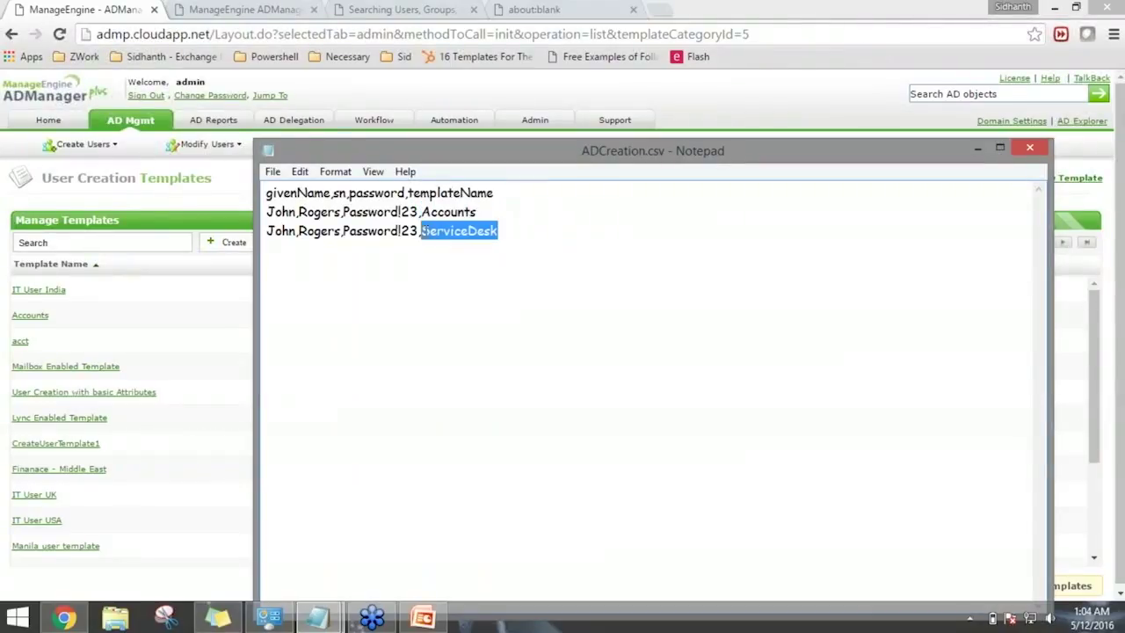
key("ctrl+v")
key("ctrl+z")
left_click(521, 231)
left_click_drag(521, 232, 421, 230)
key("ctrl+c")
left_click_drag(493, 211, 421, 212)
key("ctrl+v")
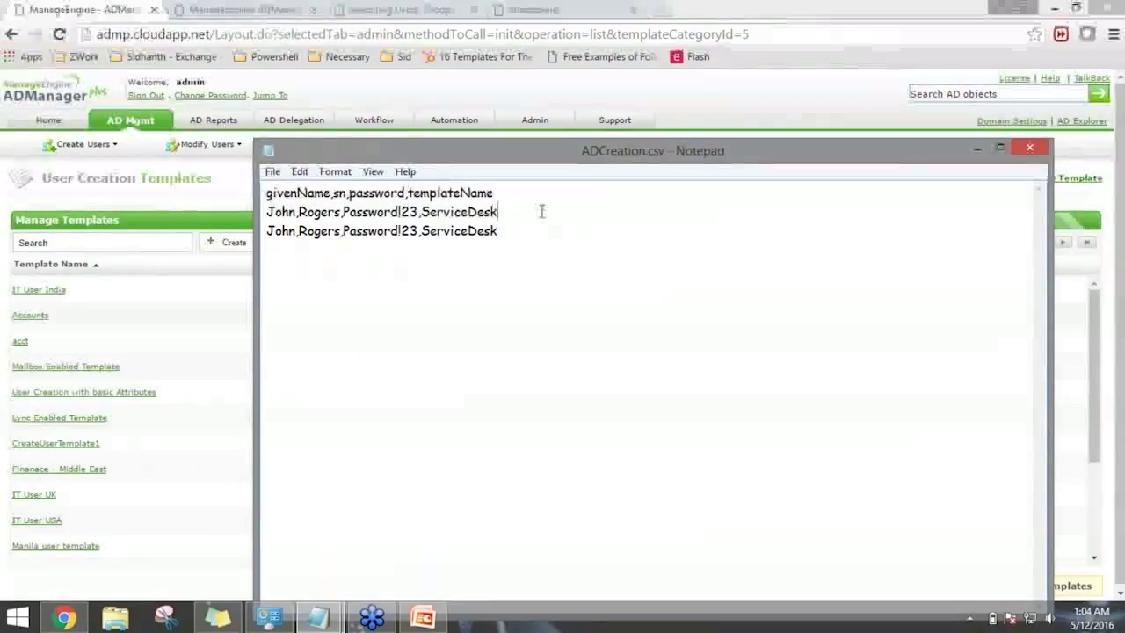
Add an employeeID header column and set employee ID 1031 on both user rows.
left_click(549, 195)
type(",emp")
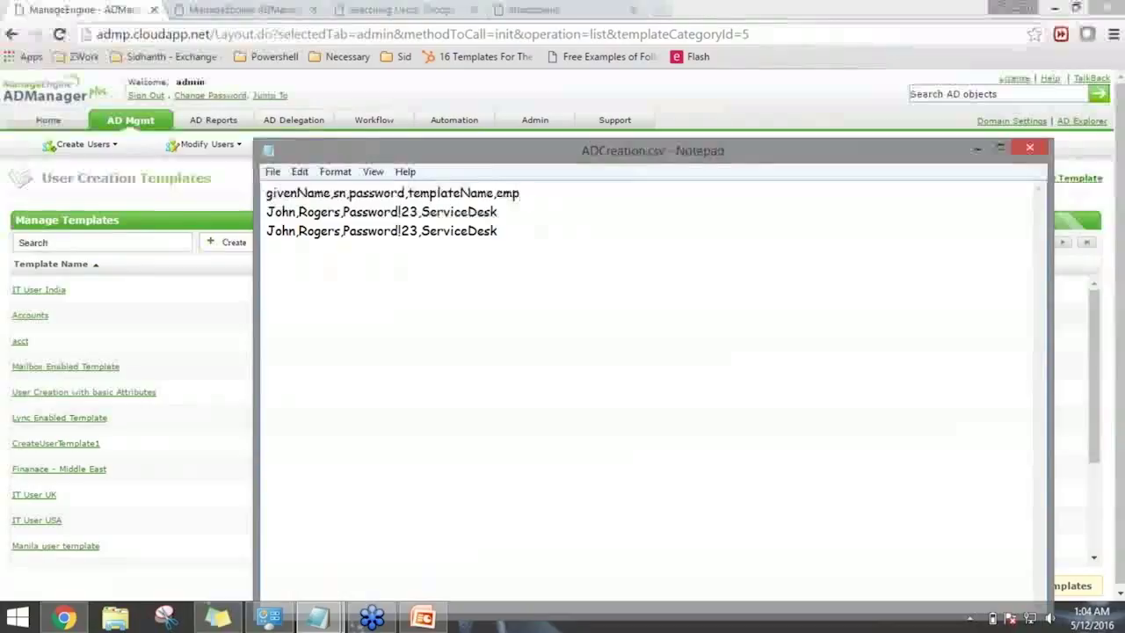
type("loyeeID")
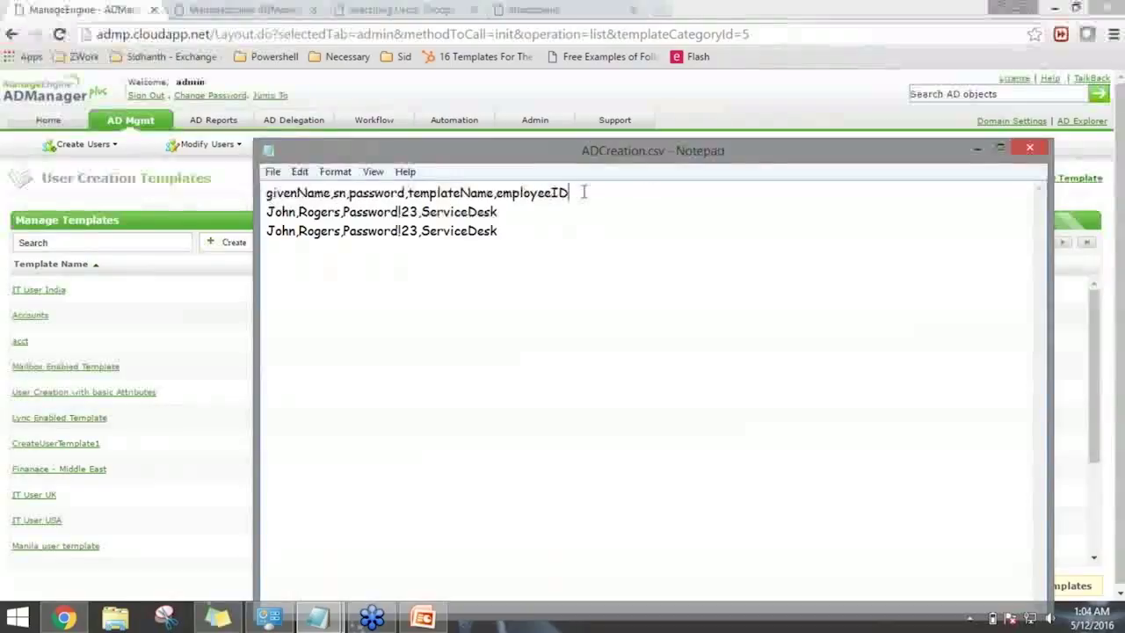
key("Down")
type(",1031")
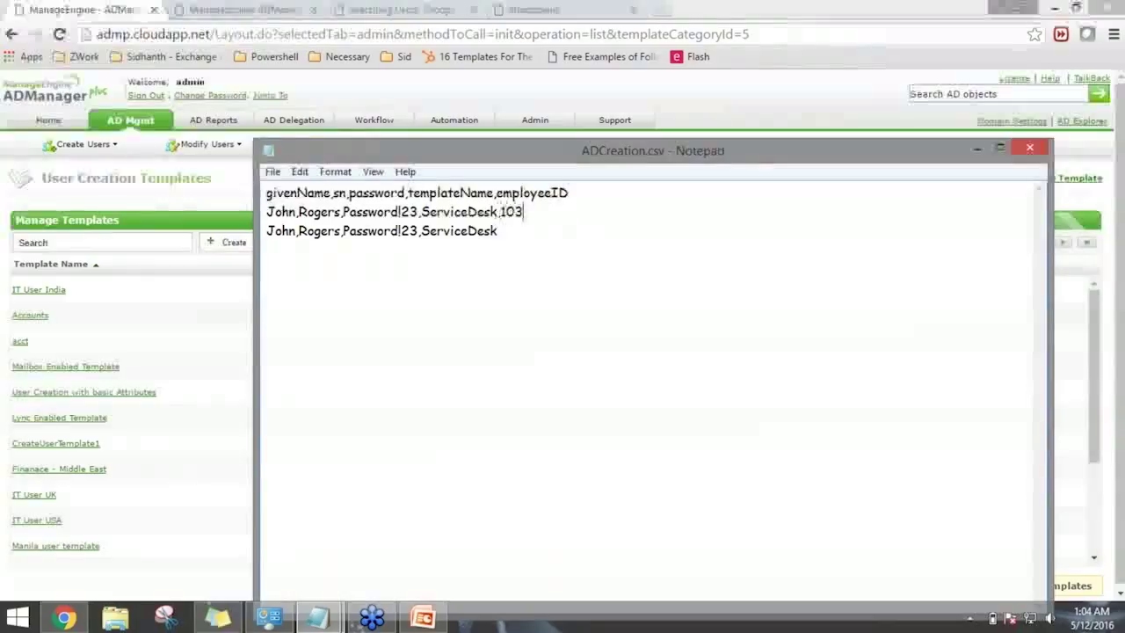
type(",1031")
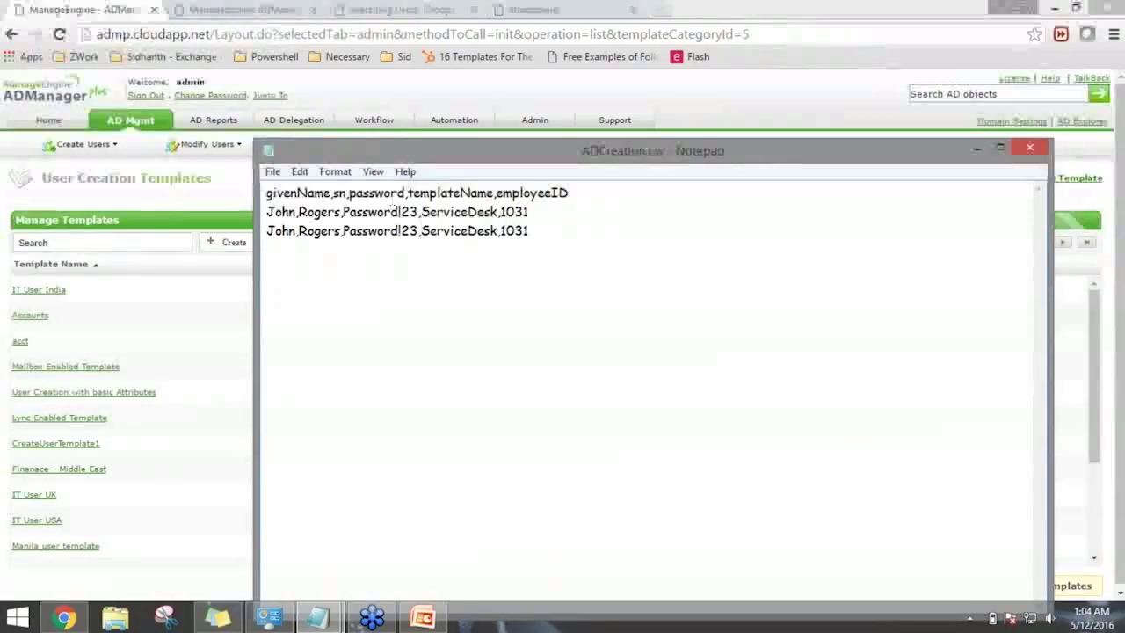
Save ADCreation.csv through the File menu and close it.
left_click_drag(457, 150, 411, 131)
left_click(227, 152)
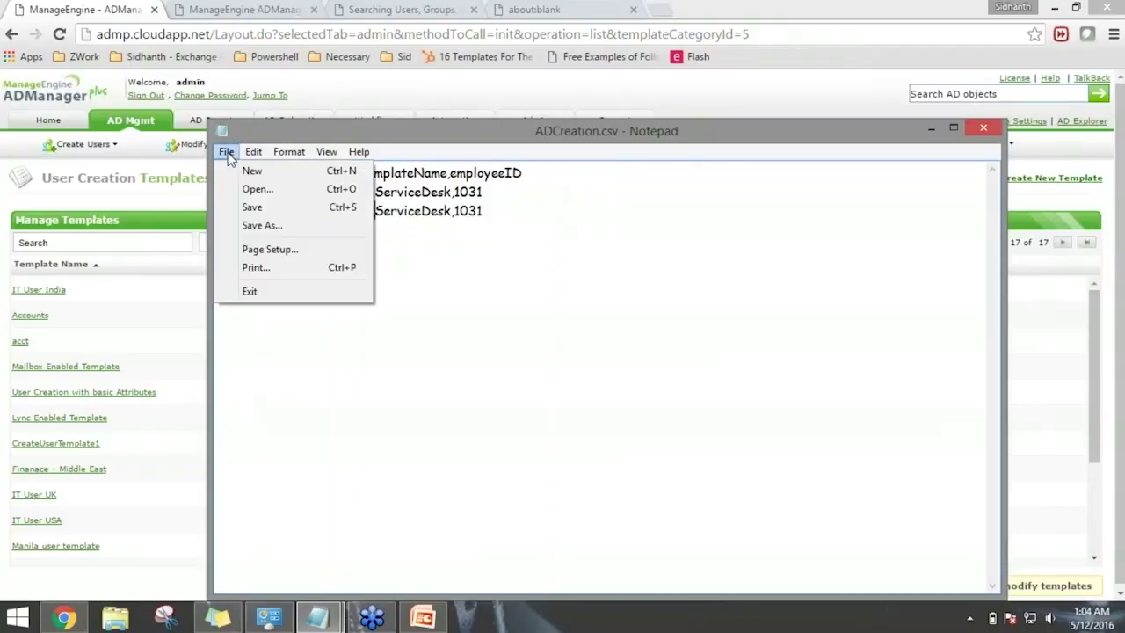
left_click(252, 208)
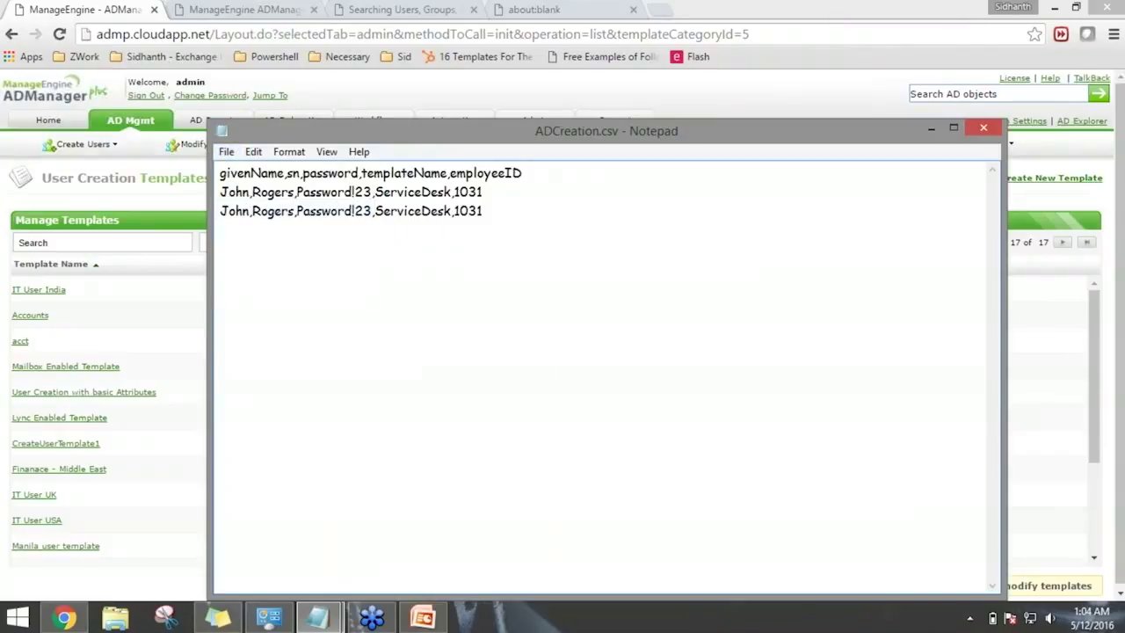
key("ctrl+z")
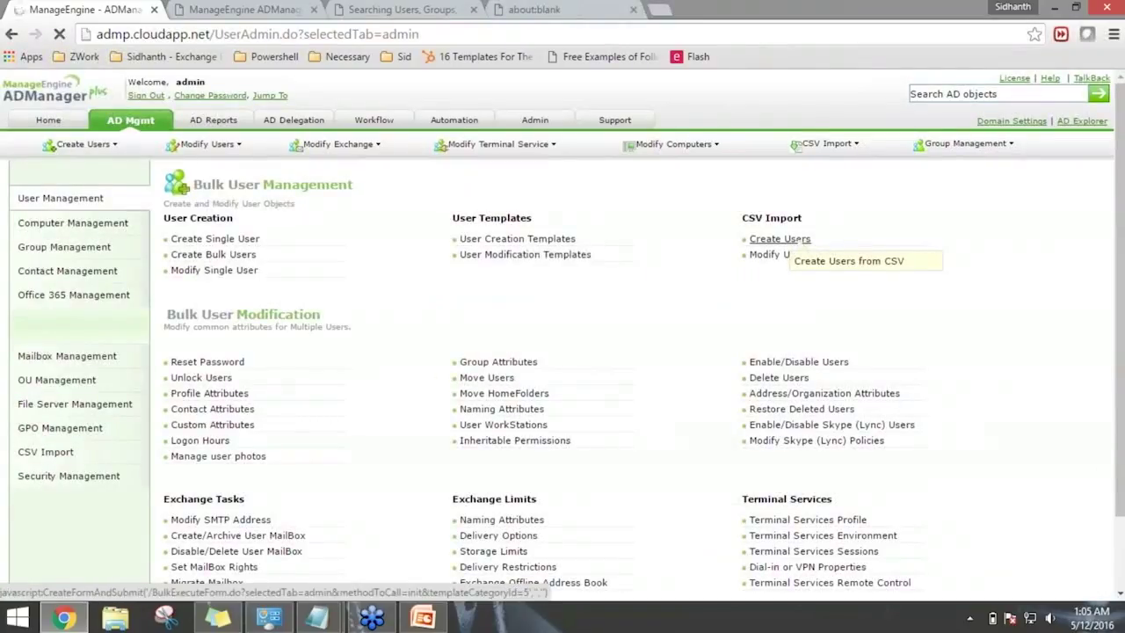
Start a CSV import under Create Users, choosing ADCreation.csv as the file.
left_click(780, 239)
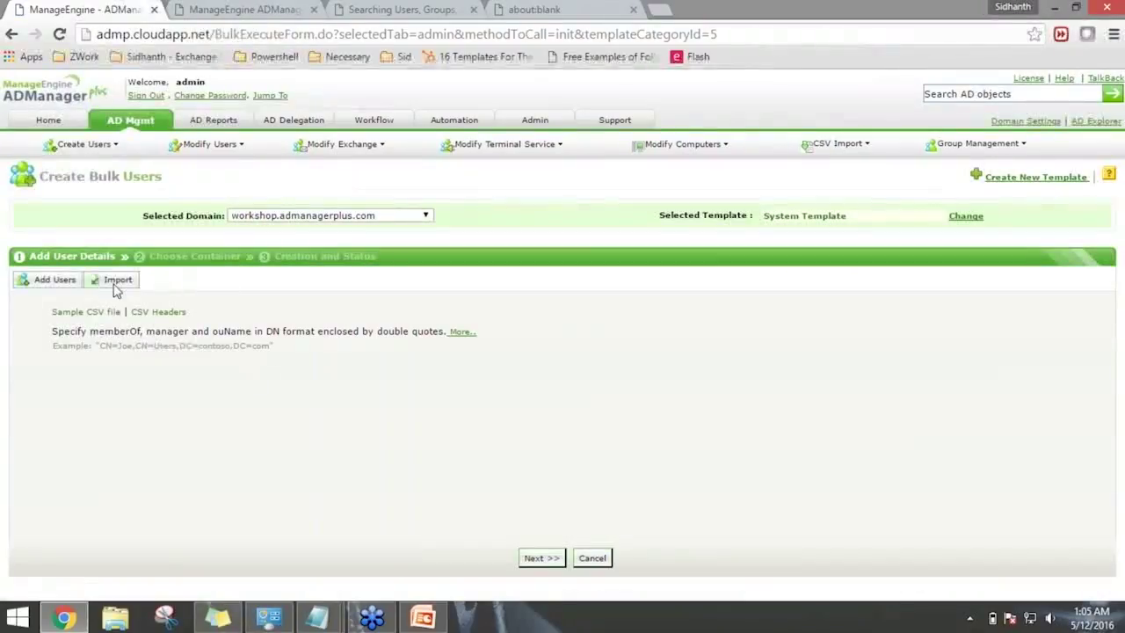
left_click(115, 281)
left_click(123, 317)
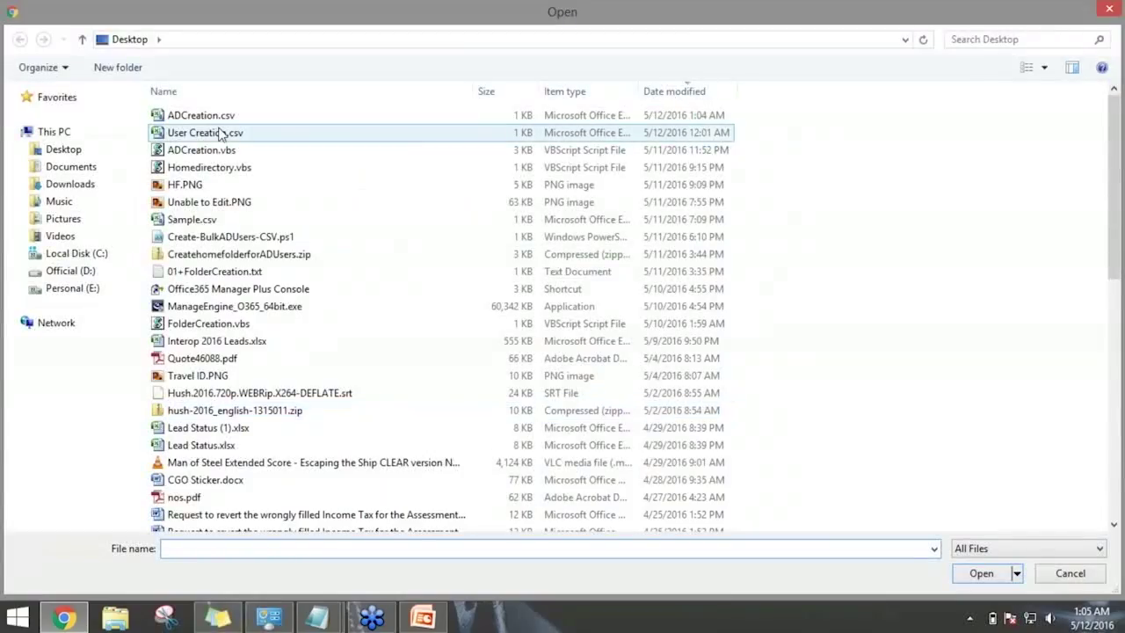
double_click(211, 115)
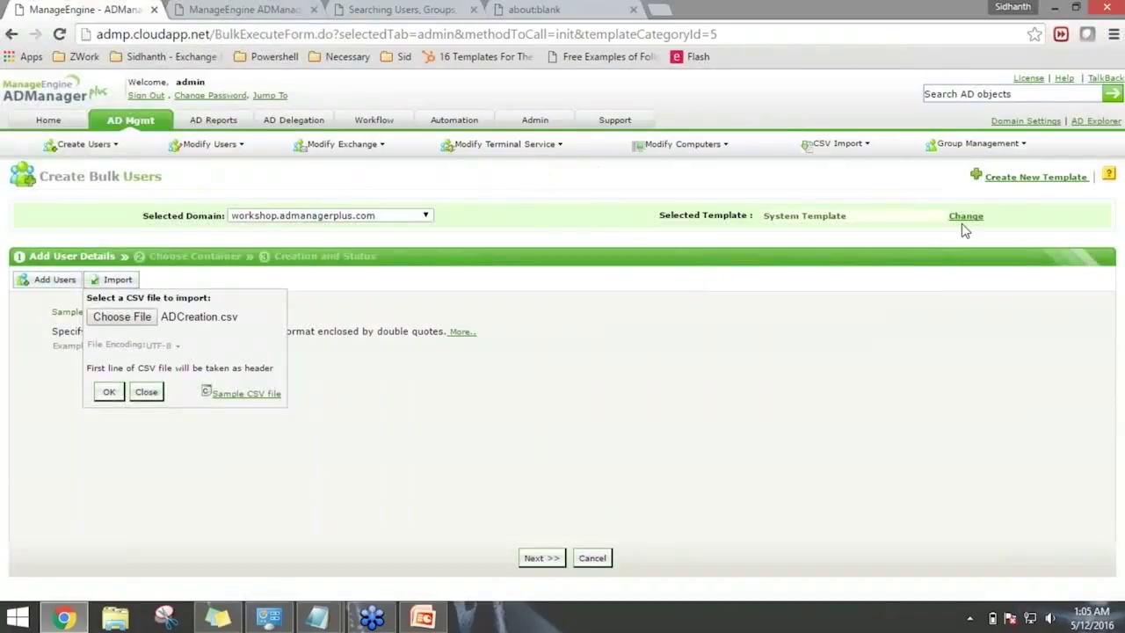
Check the user creation template list, then import the users from ADCreation.csv.
left_click(965, 216)
left_click(856, 237)
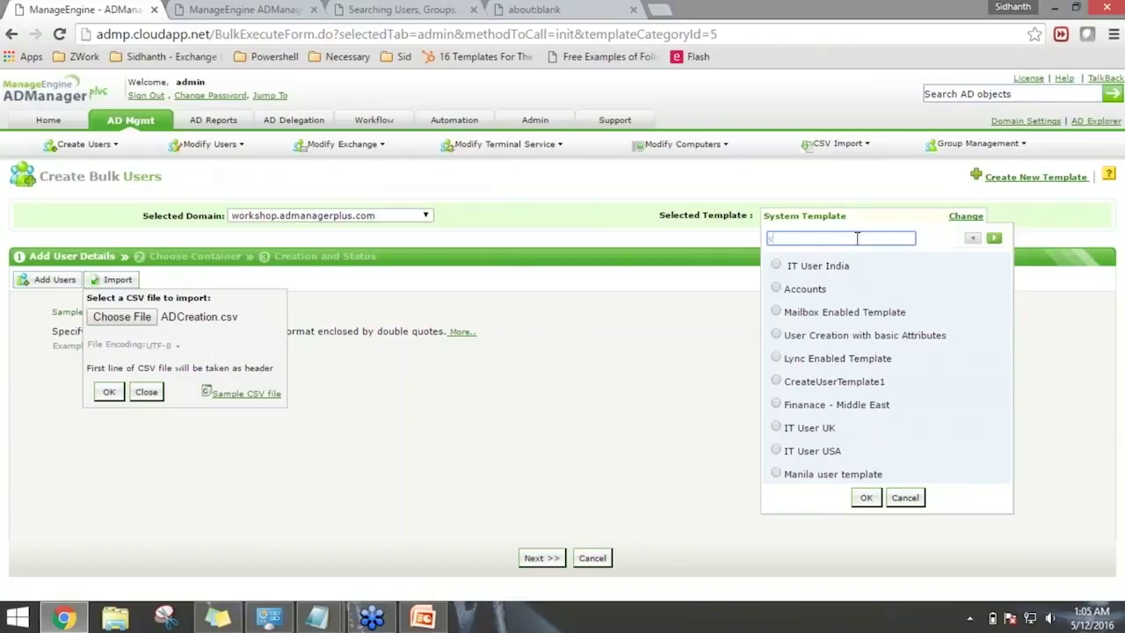
left_click_drag(857, 238, 726, 238)
type("se")
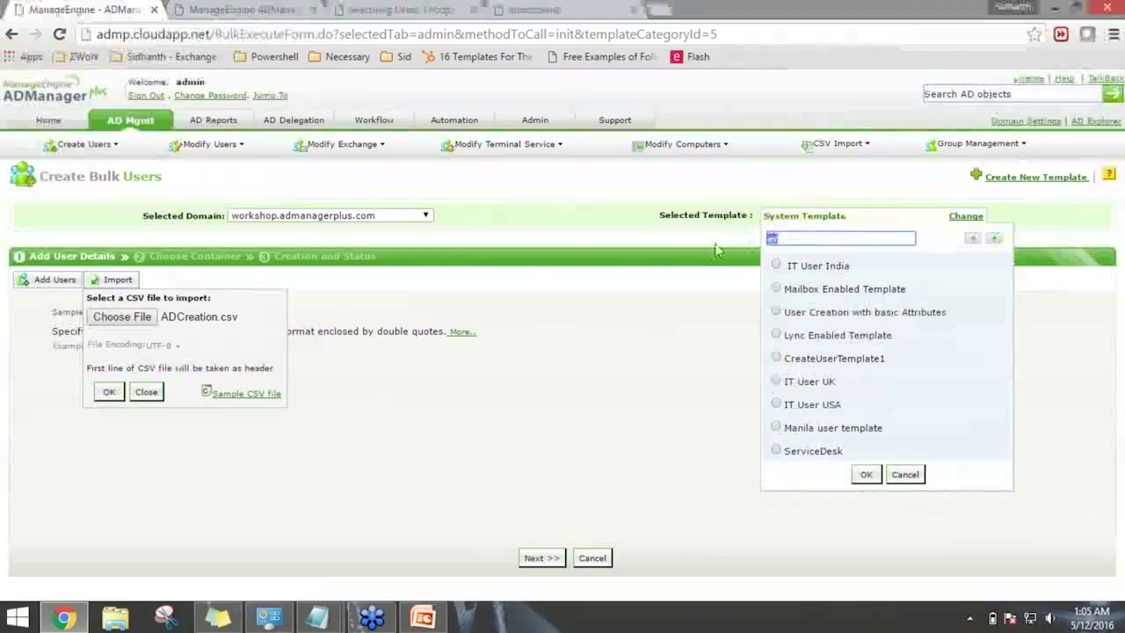
left_click_drag(817, 240, 733, 240)
key("BackSpace")
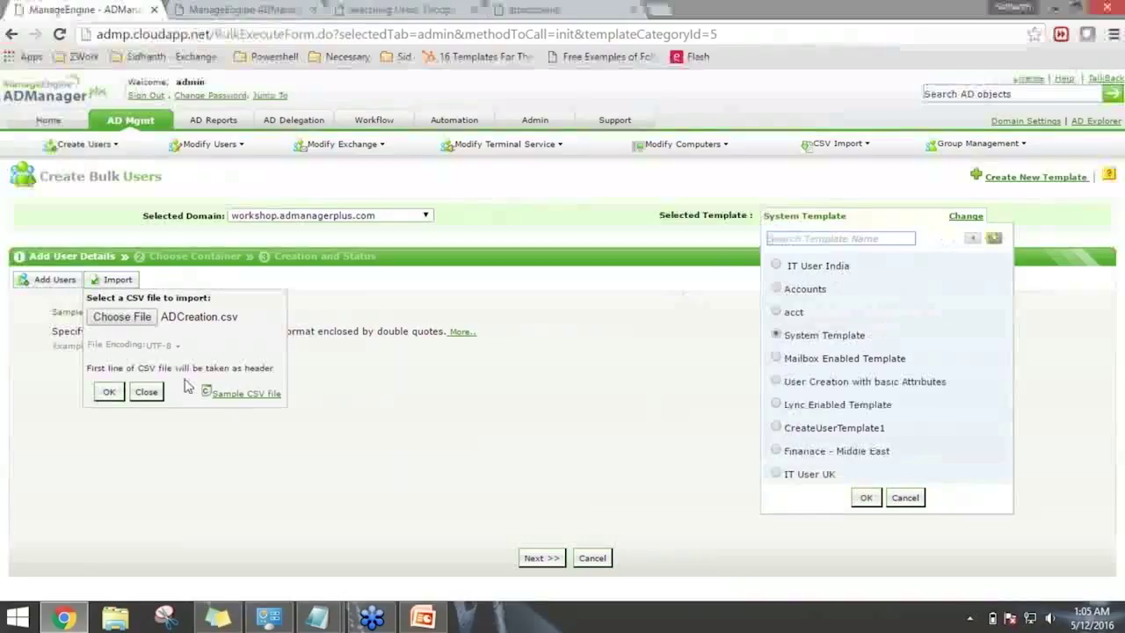
left_click(109, 391)
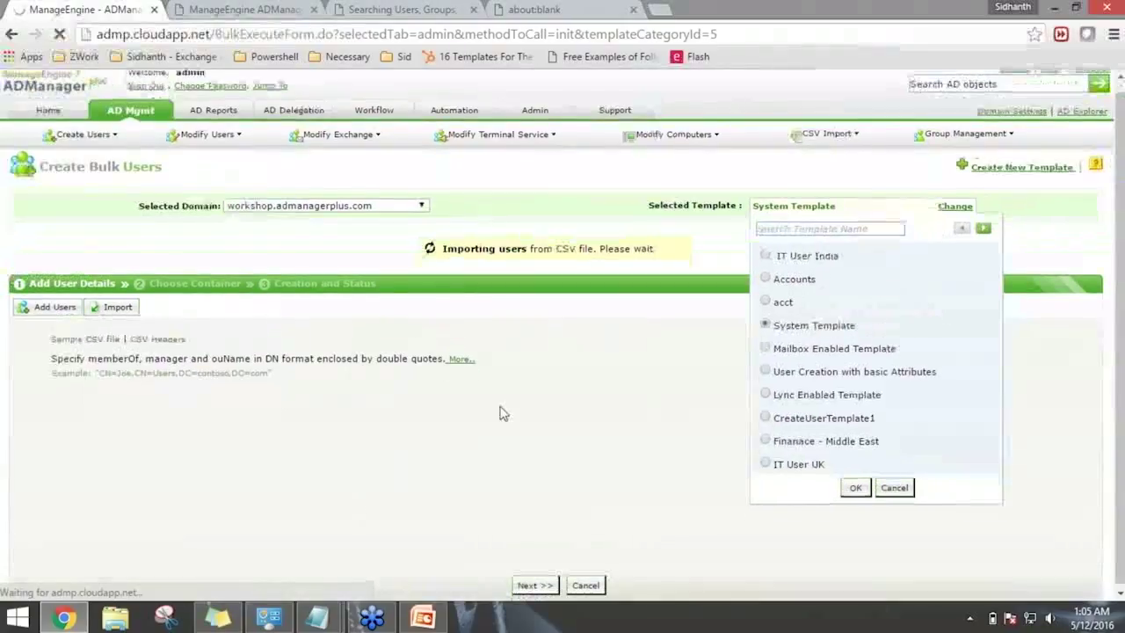
scroll(502, 409, "down", 1)
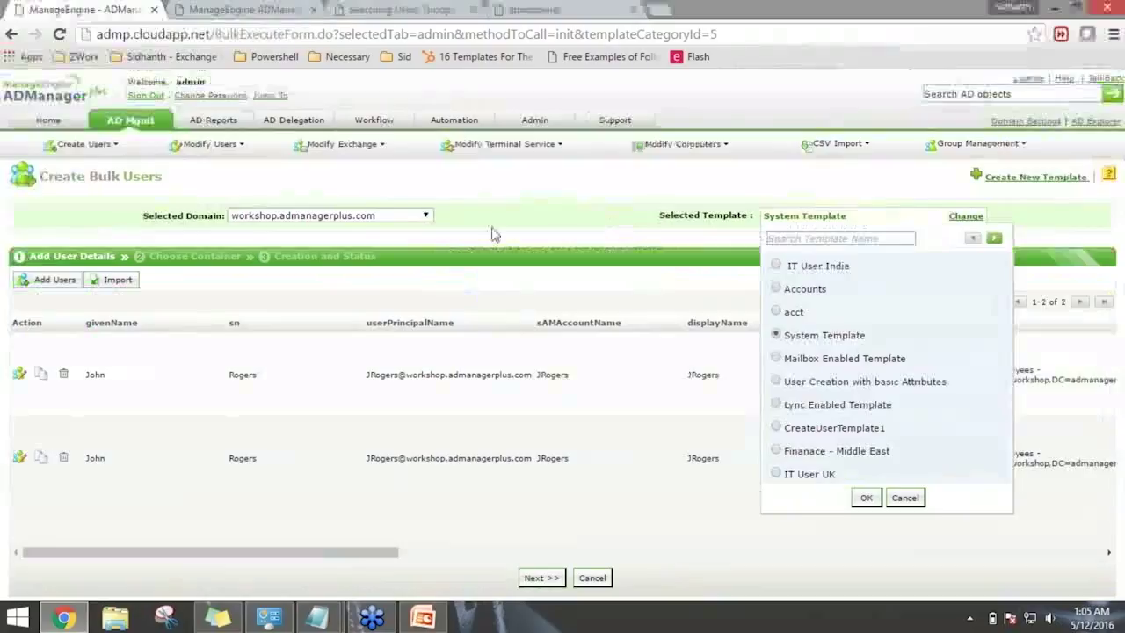
Keep System Template, review the imported user table's columns, and create both accounts.
left_click(917, 500)
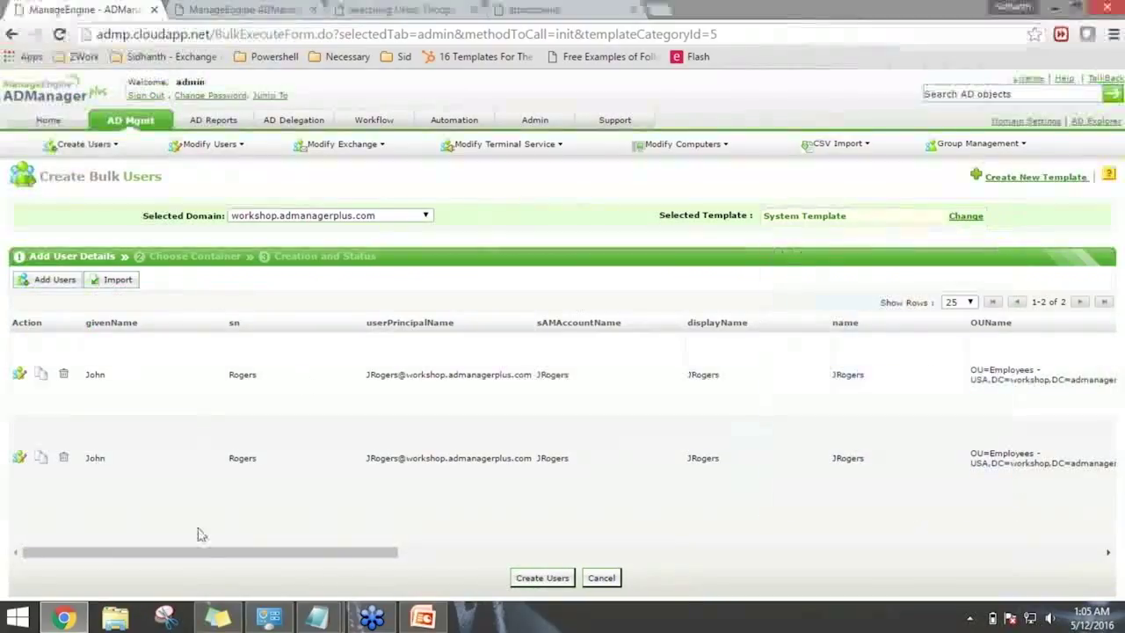
left_click_drag(204, 560, 247, 560)
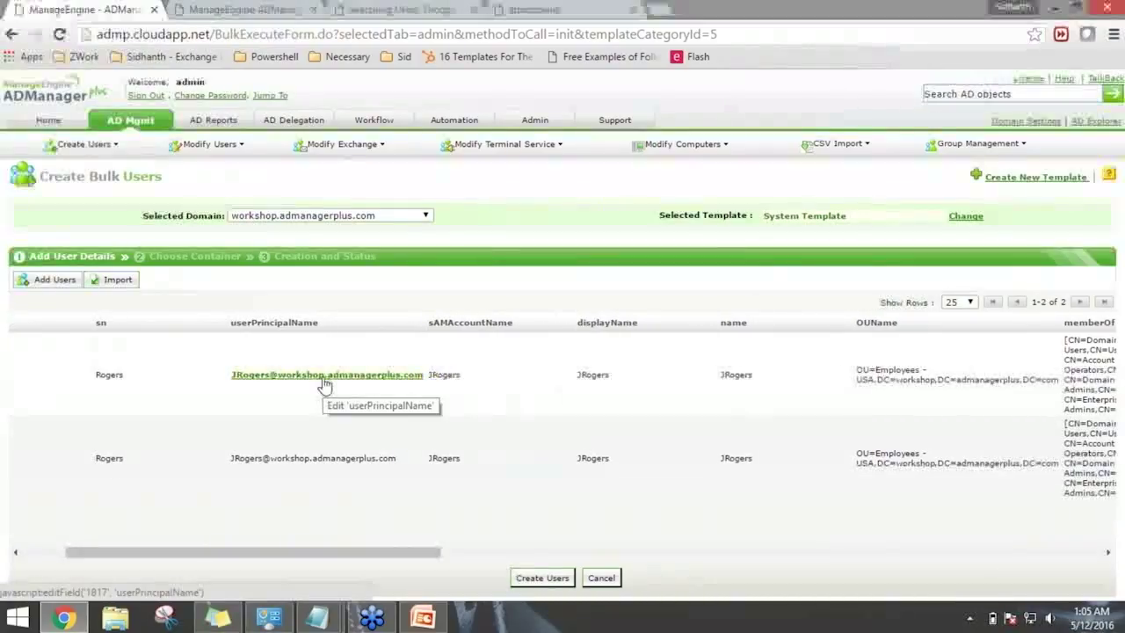
left_click_drag(361, 557, 642, 493)
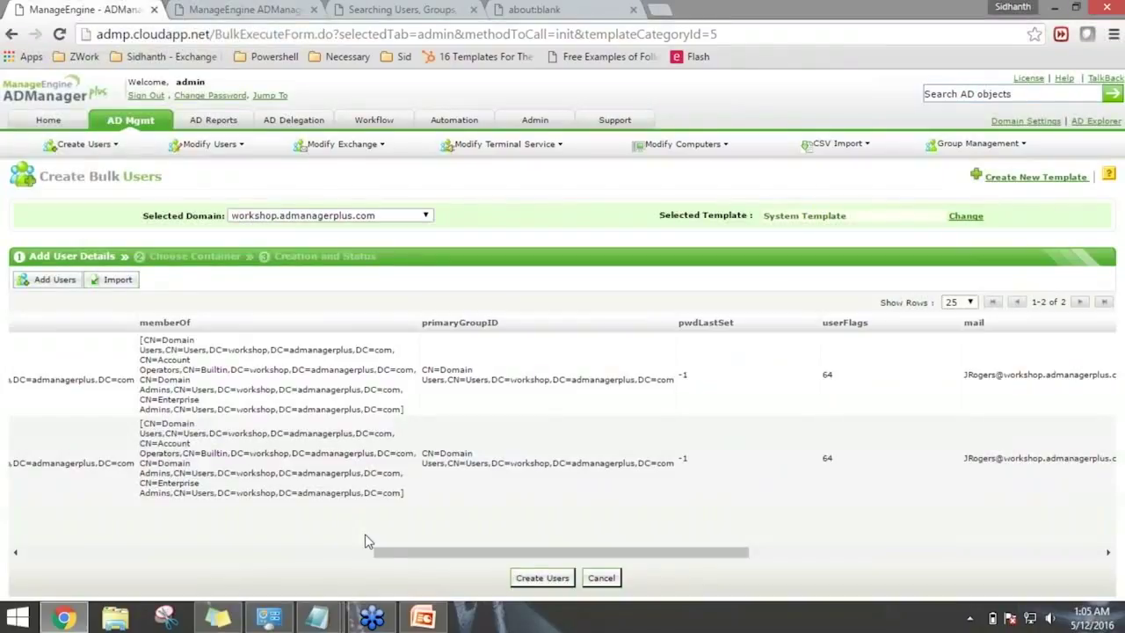
left_click_drag(419, 558, 764, 536)
left_click_drag(514, 533, 34, 545)
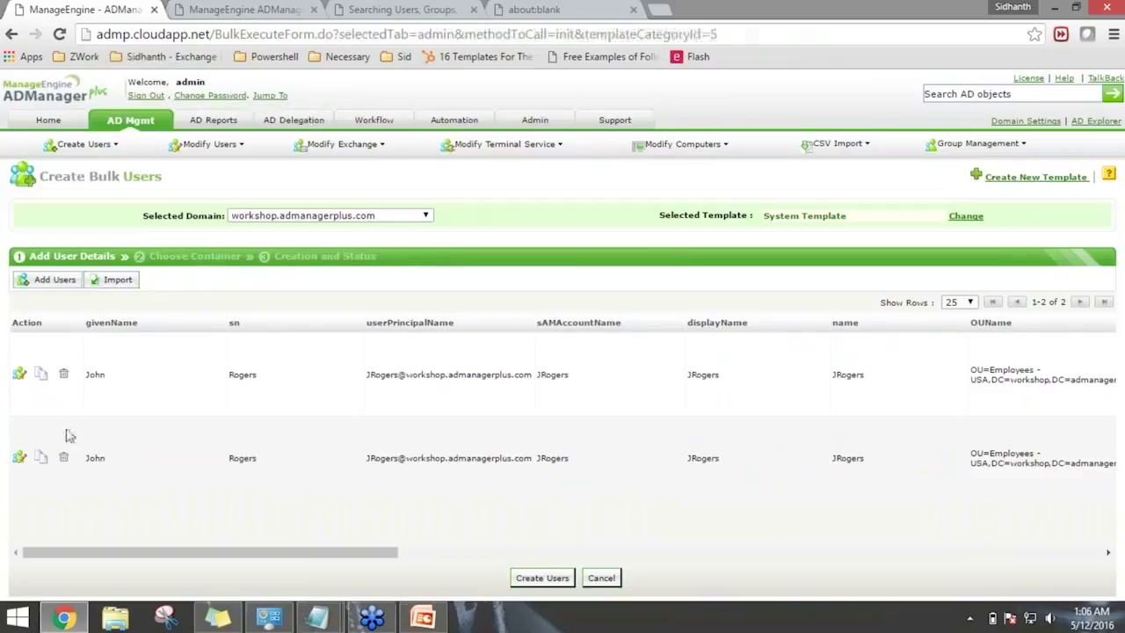
left_click(542, 578)
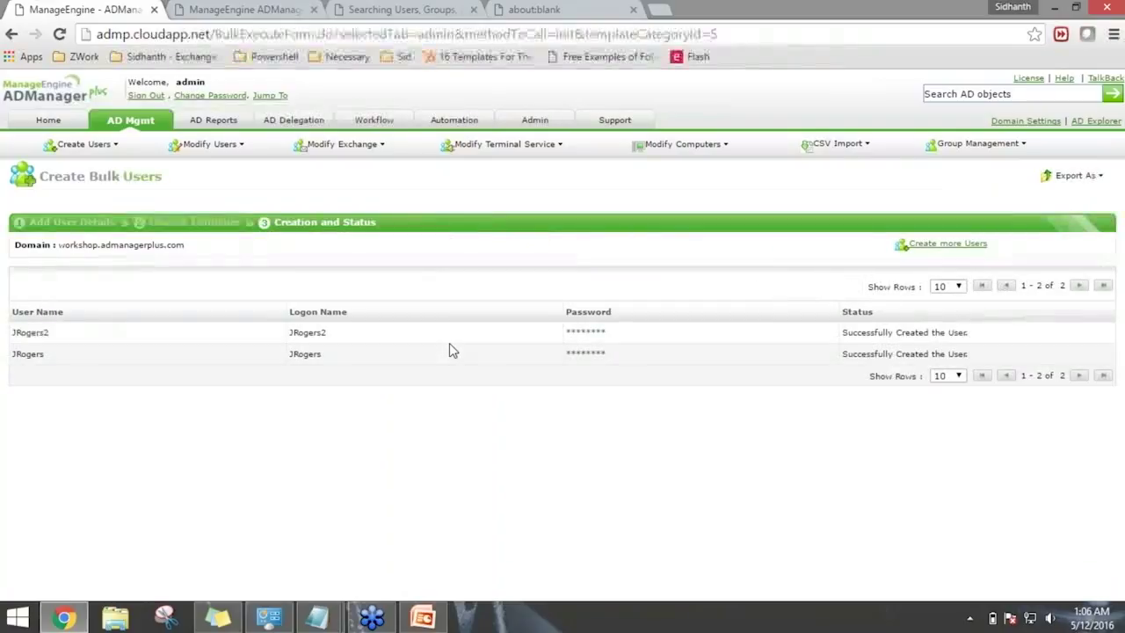
left_click_drag(325, 357, 302, 359)
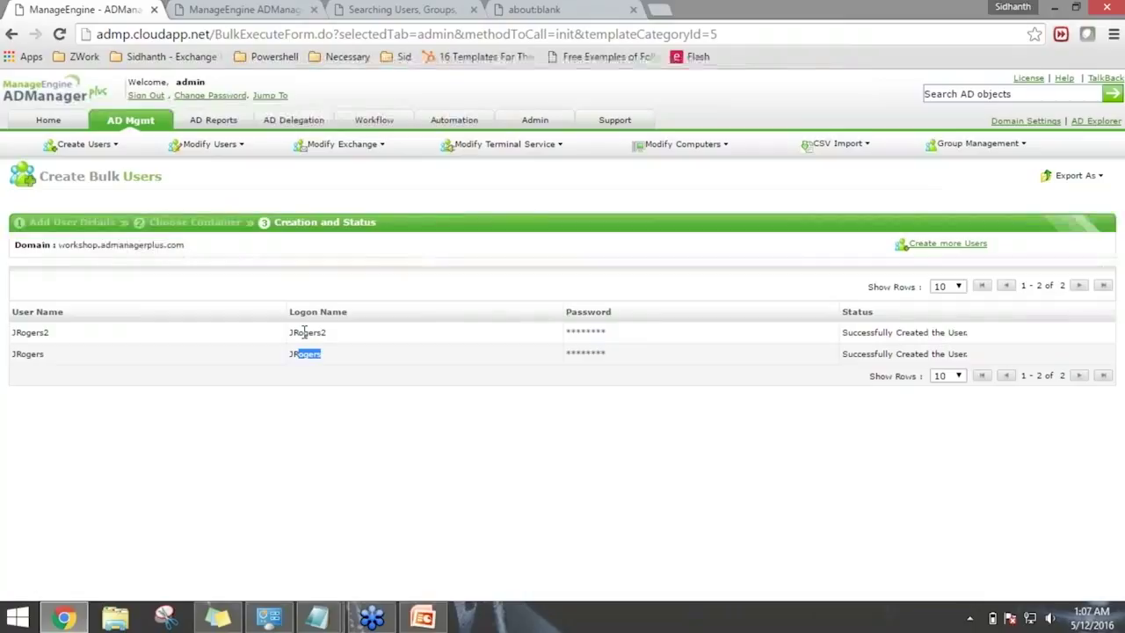
Run the Week 1.pptx slide show from the 'Workshop Tasks to be Covered' slide.
left_click(423, 618)
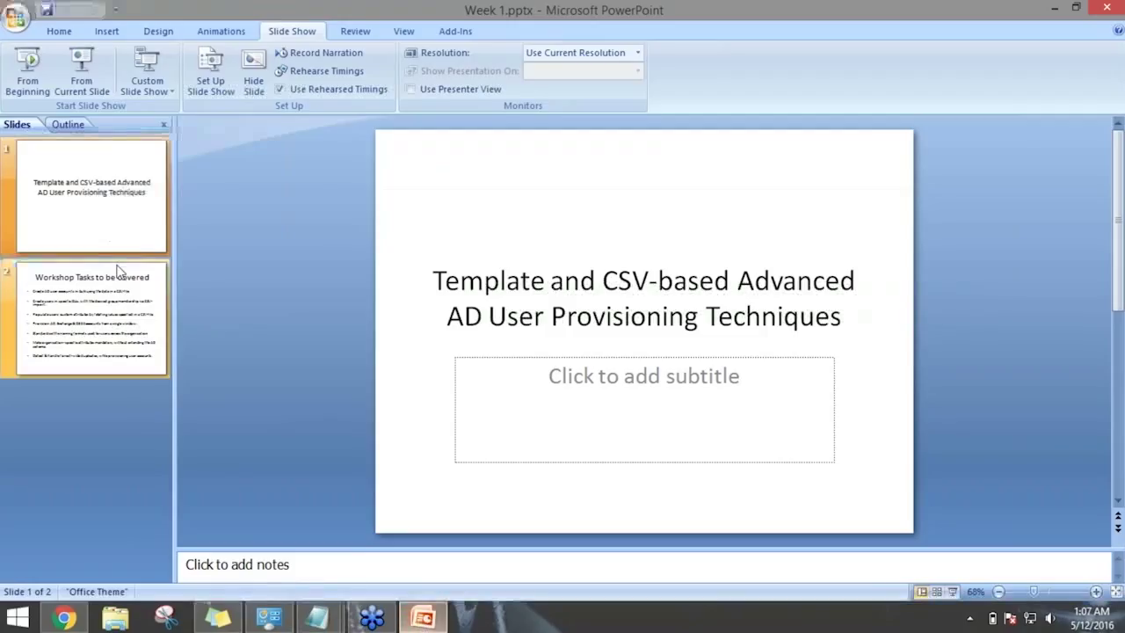
left_click(91, 317)
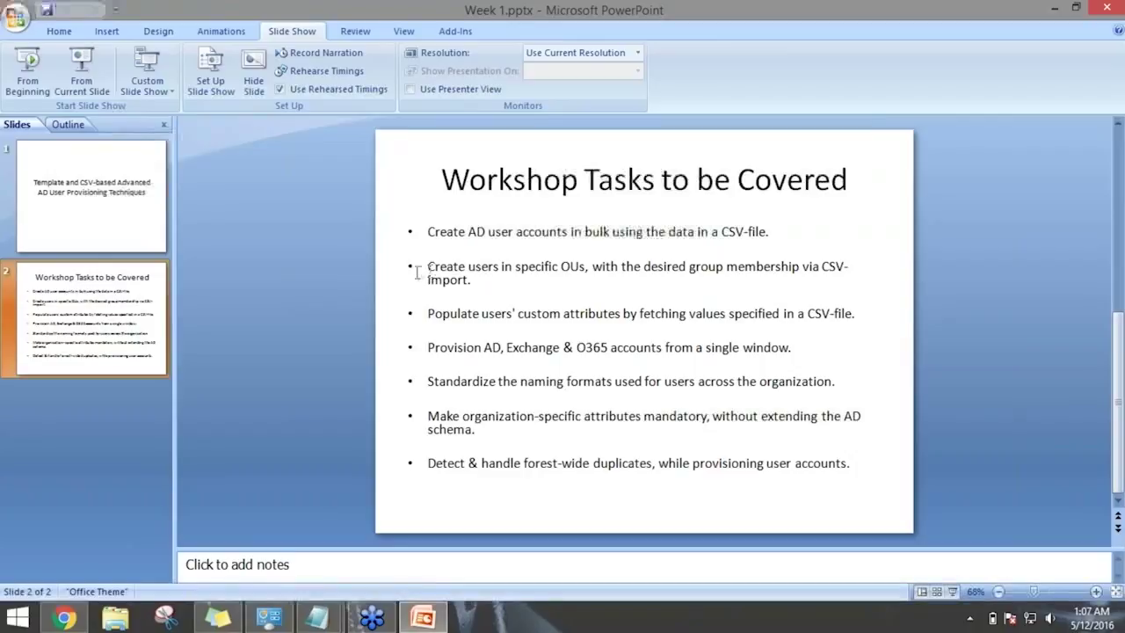
left_click(81, 72)
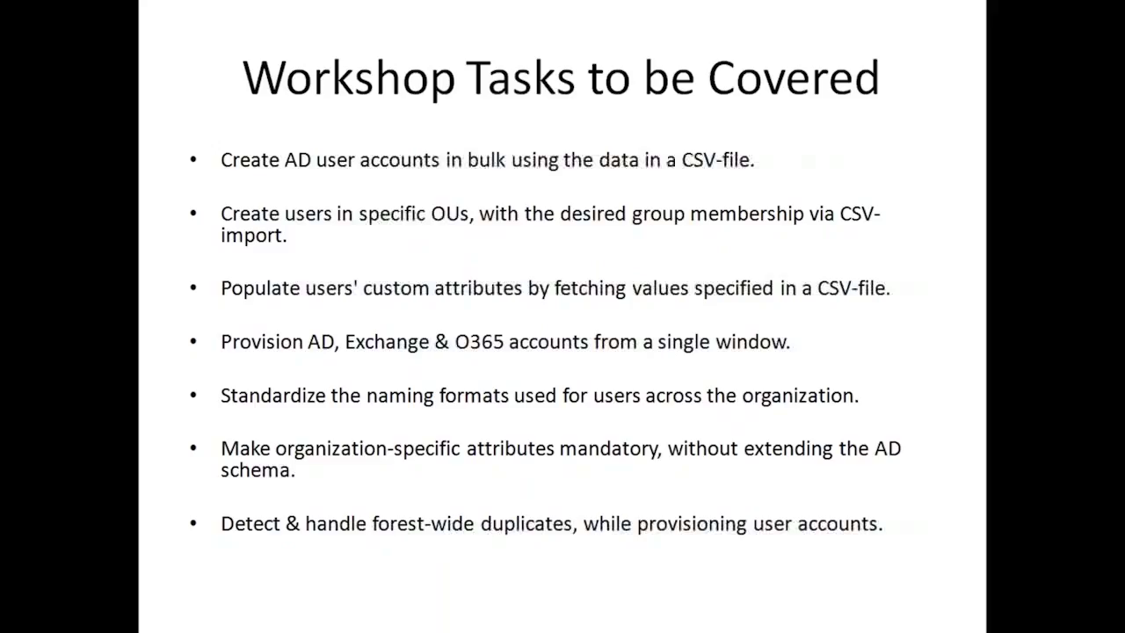